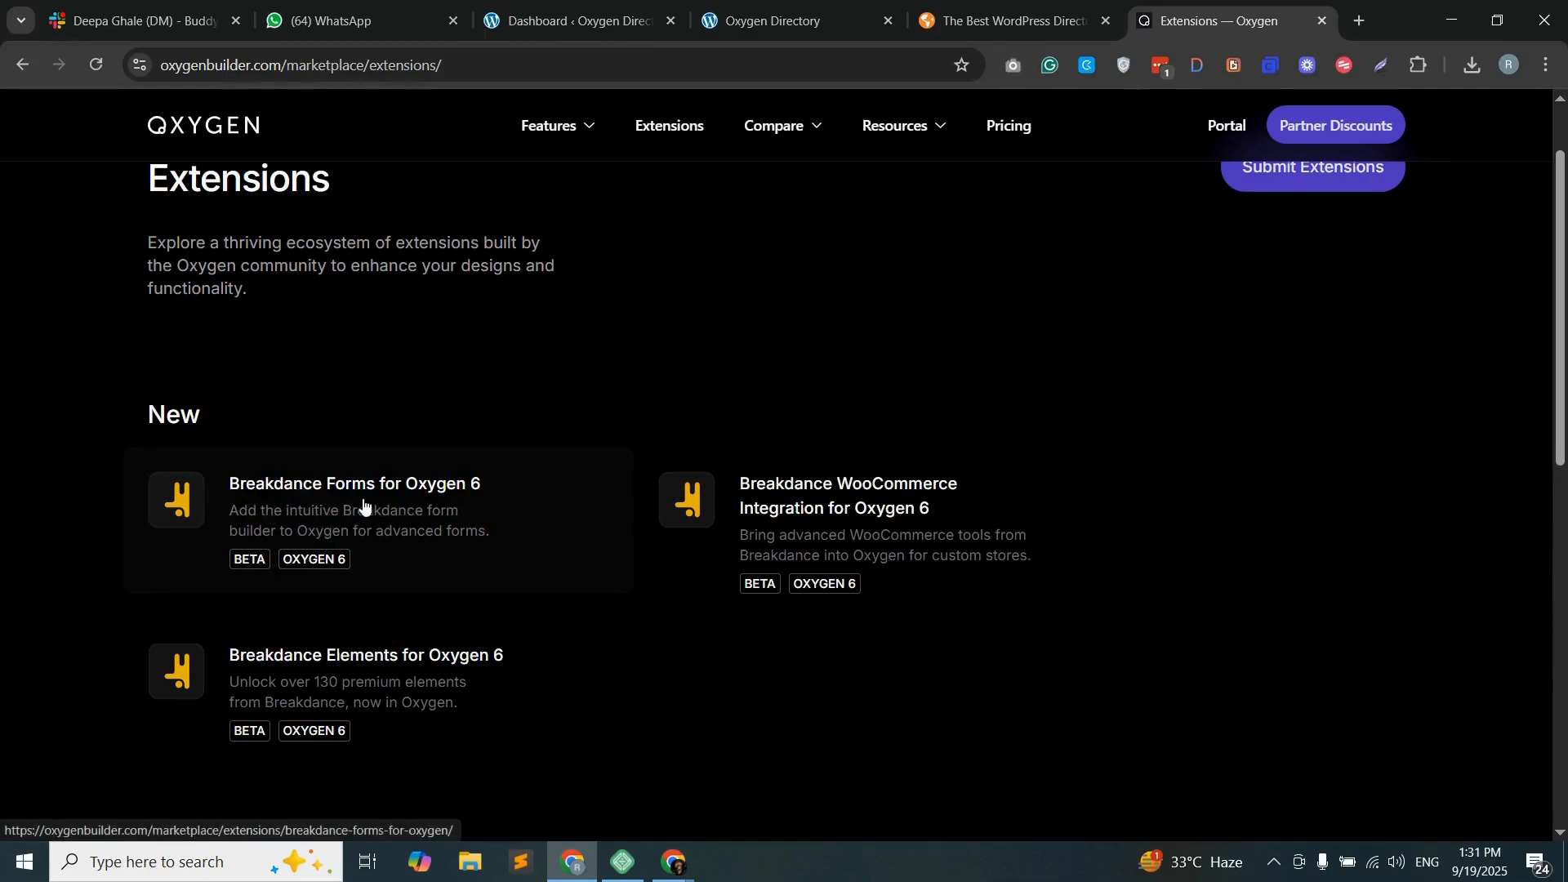
- Look over the Oxygen extensions page and the Lifetime Bundle offer on the pricing page
{"action": "scroll", "coordinate": [588, 602], "scroll_direction": "down", "scroll_amount": 1}
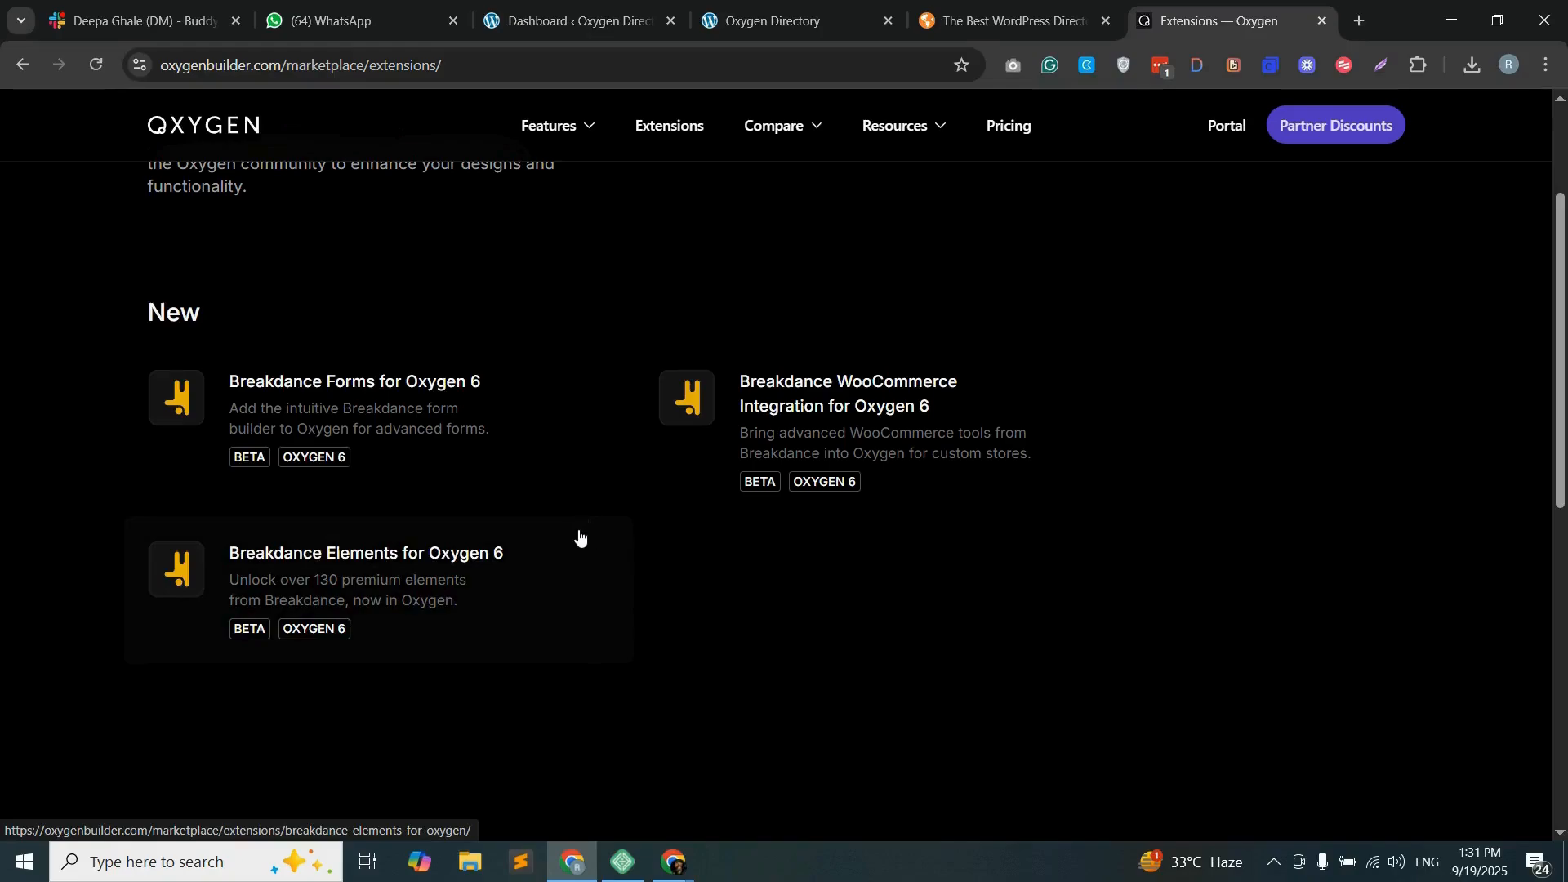
{"action": "left_click", "coordinate": [1015, 133]}
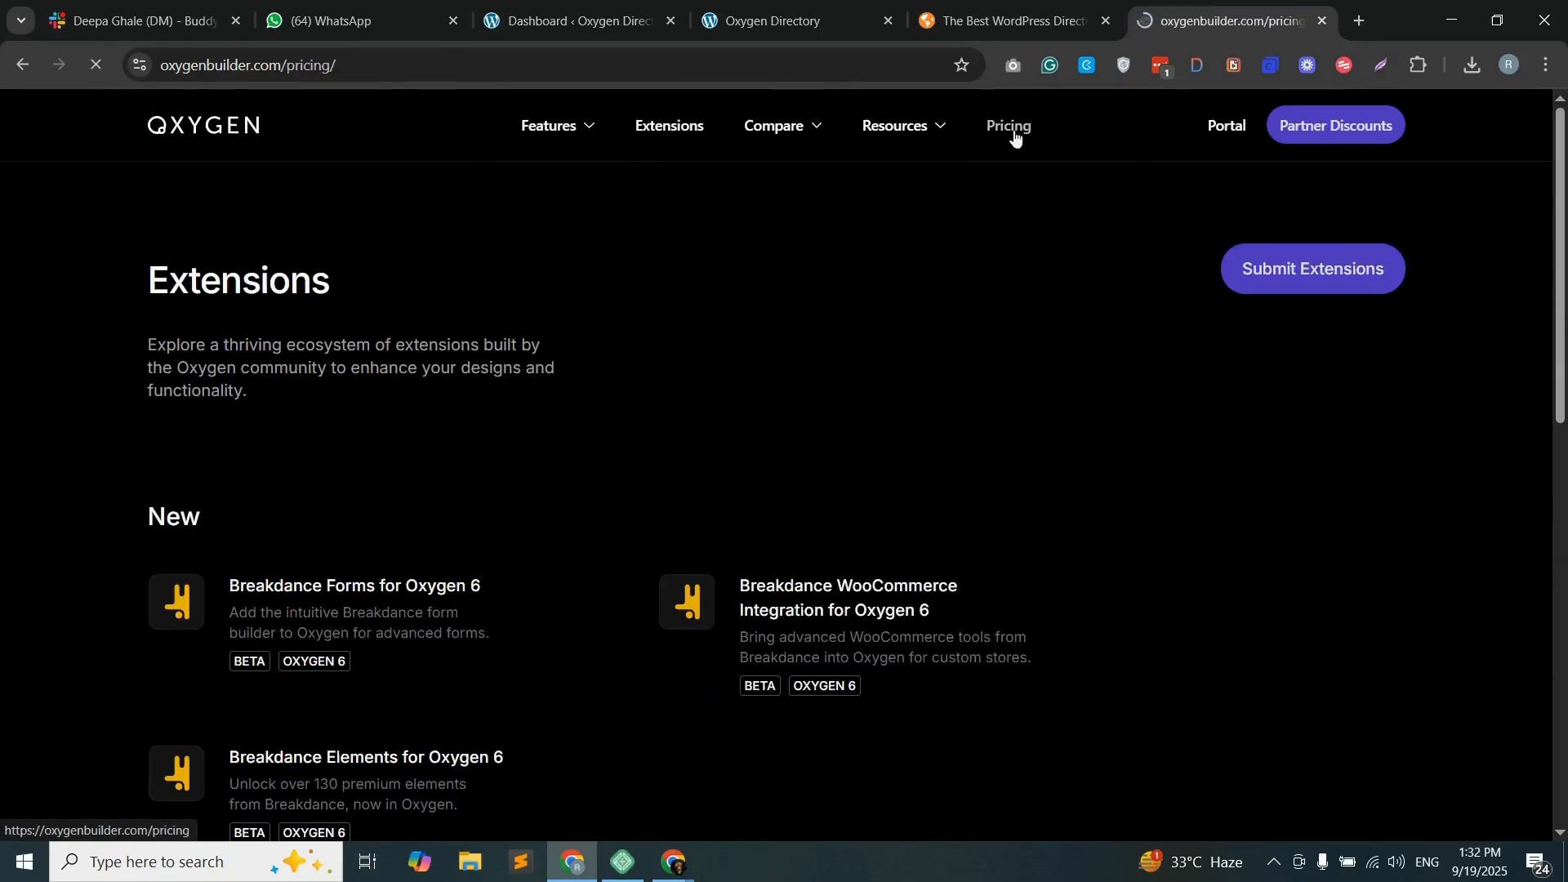
{"action": "scroll", "coordinate": [752, 448], "scroll_direction": "down", "scroll_amount": 3}
{"action": "scroll", "coordinate": [752, 448], "scroll_direction": "down", "scroll_amount": 2}
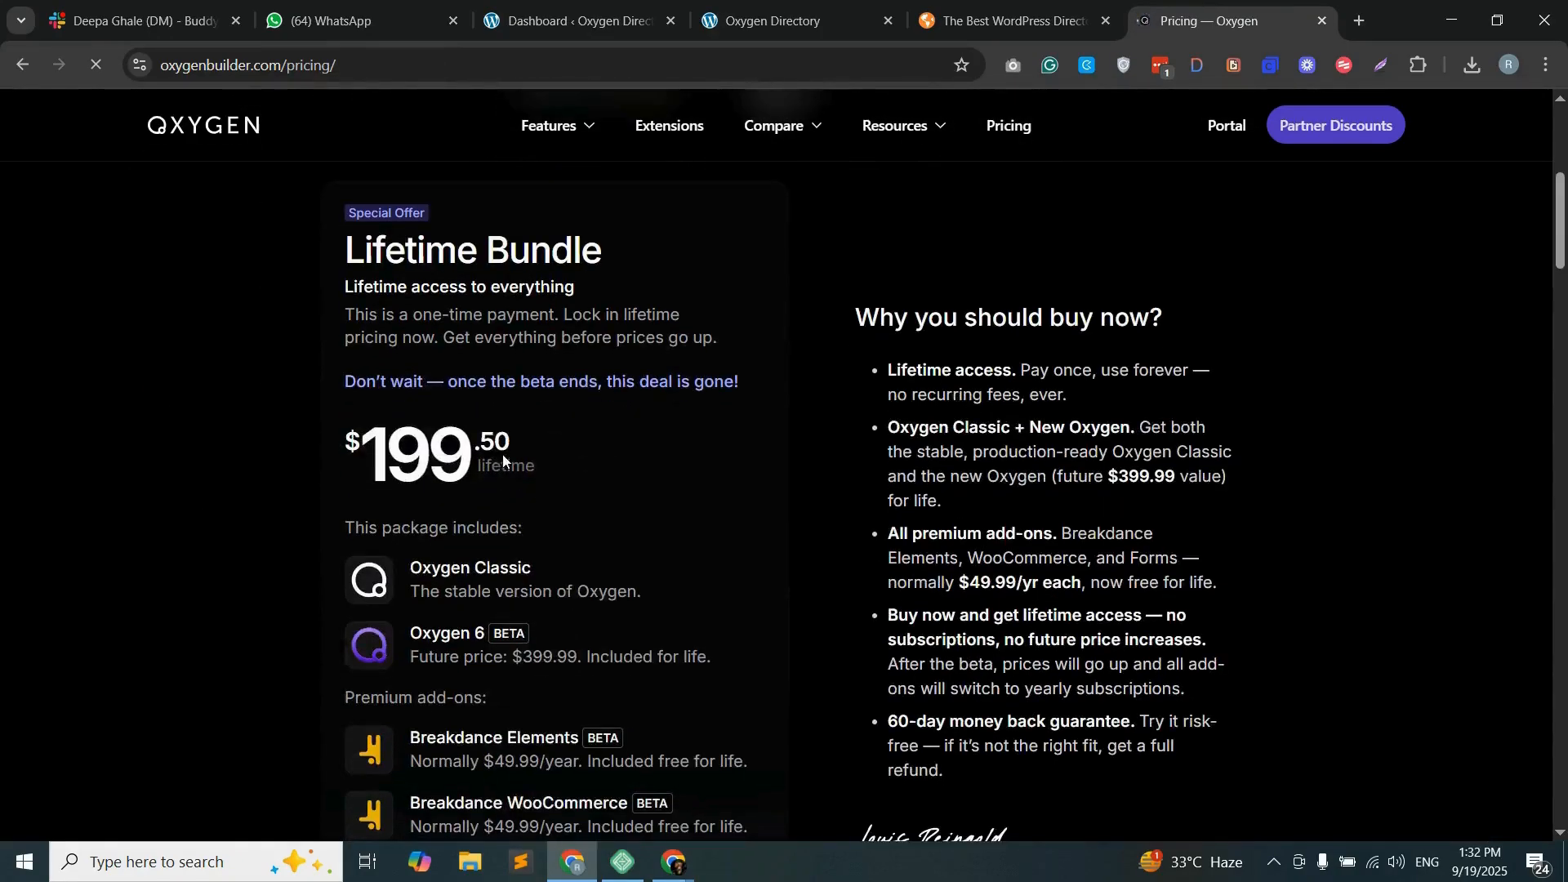
{"action": "scroll", "coordinate": [577, 359], "scroll_direction": "down", "scroll_amount": 10}
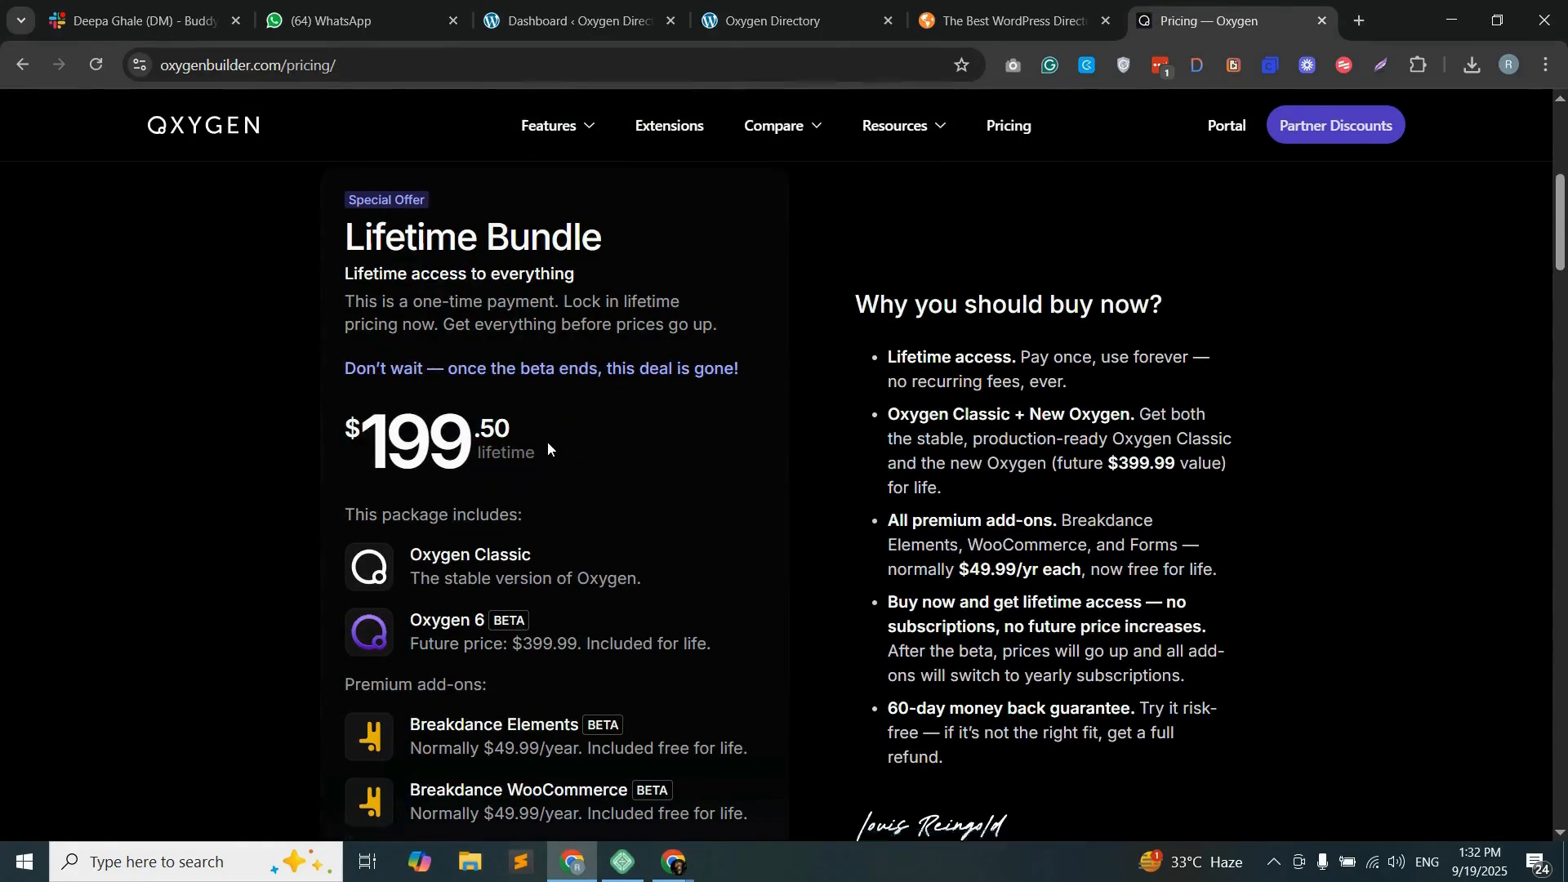
- Look over the All Places page of the directory site, including the listings and the map
{"action": "left_click_drag", "start_coordinate": [154, 308], "coordinate": [1302, 455]}
{"action": "left_click", "coordinate": [1355, 488]}
{"action": "scroll", "coordinate": [1356, 478], "scroll_direction": "up", "scroll_amount": 7}
{"action": "scroll", "coordinate": [1356, 472], "scroll_direction": "up", "scroll_amount": 15}
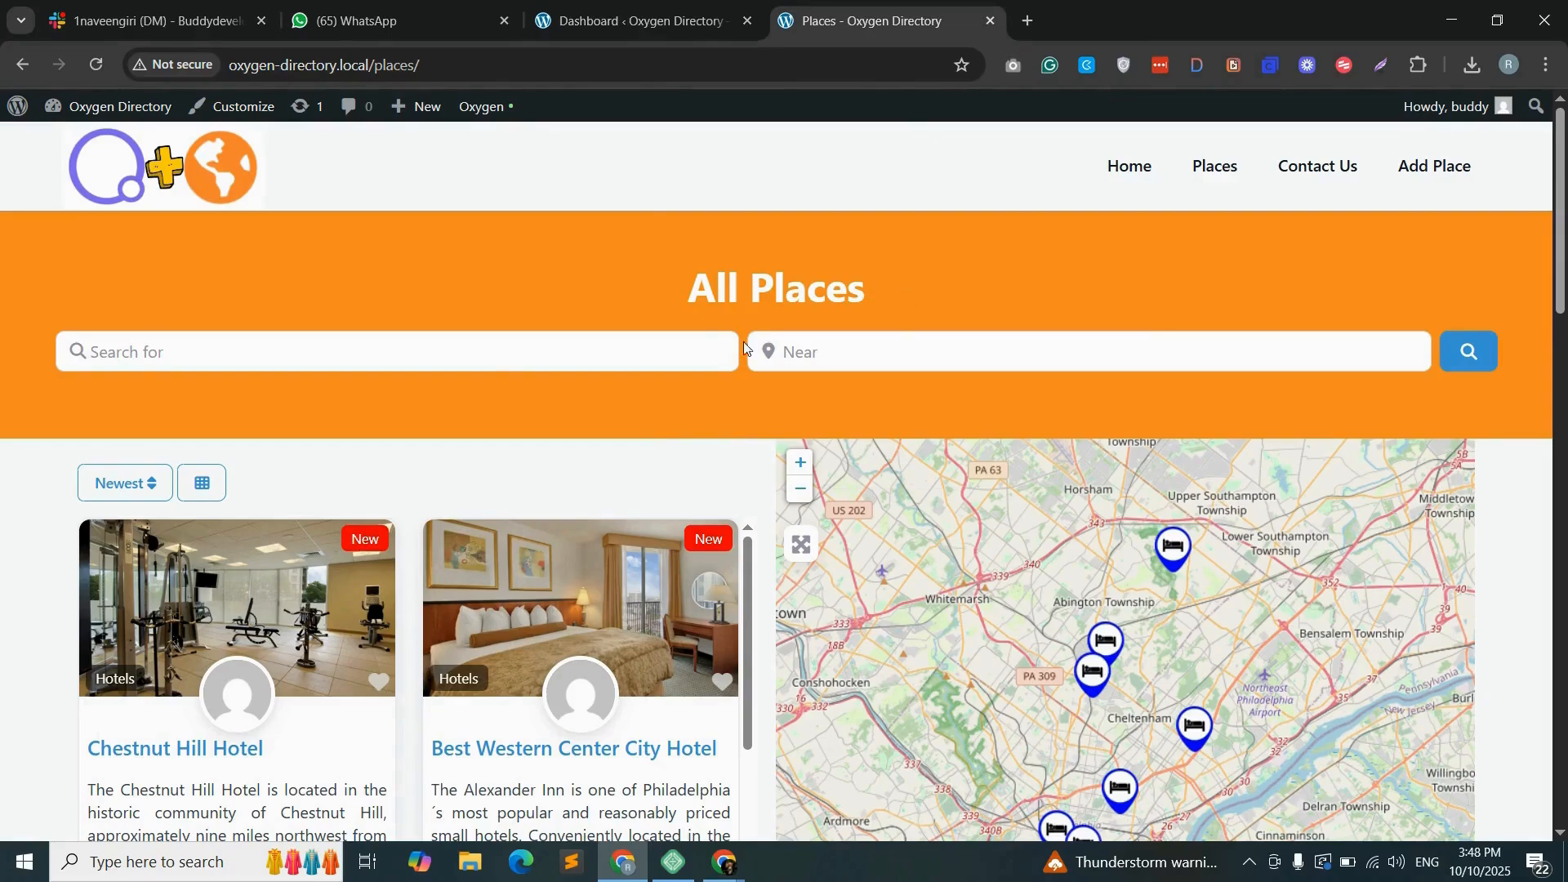
{"action": "scroll", "coordinate": [745, 349], "scroll_direction": "down", "scroll_amount": 2}
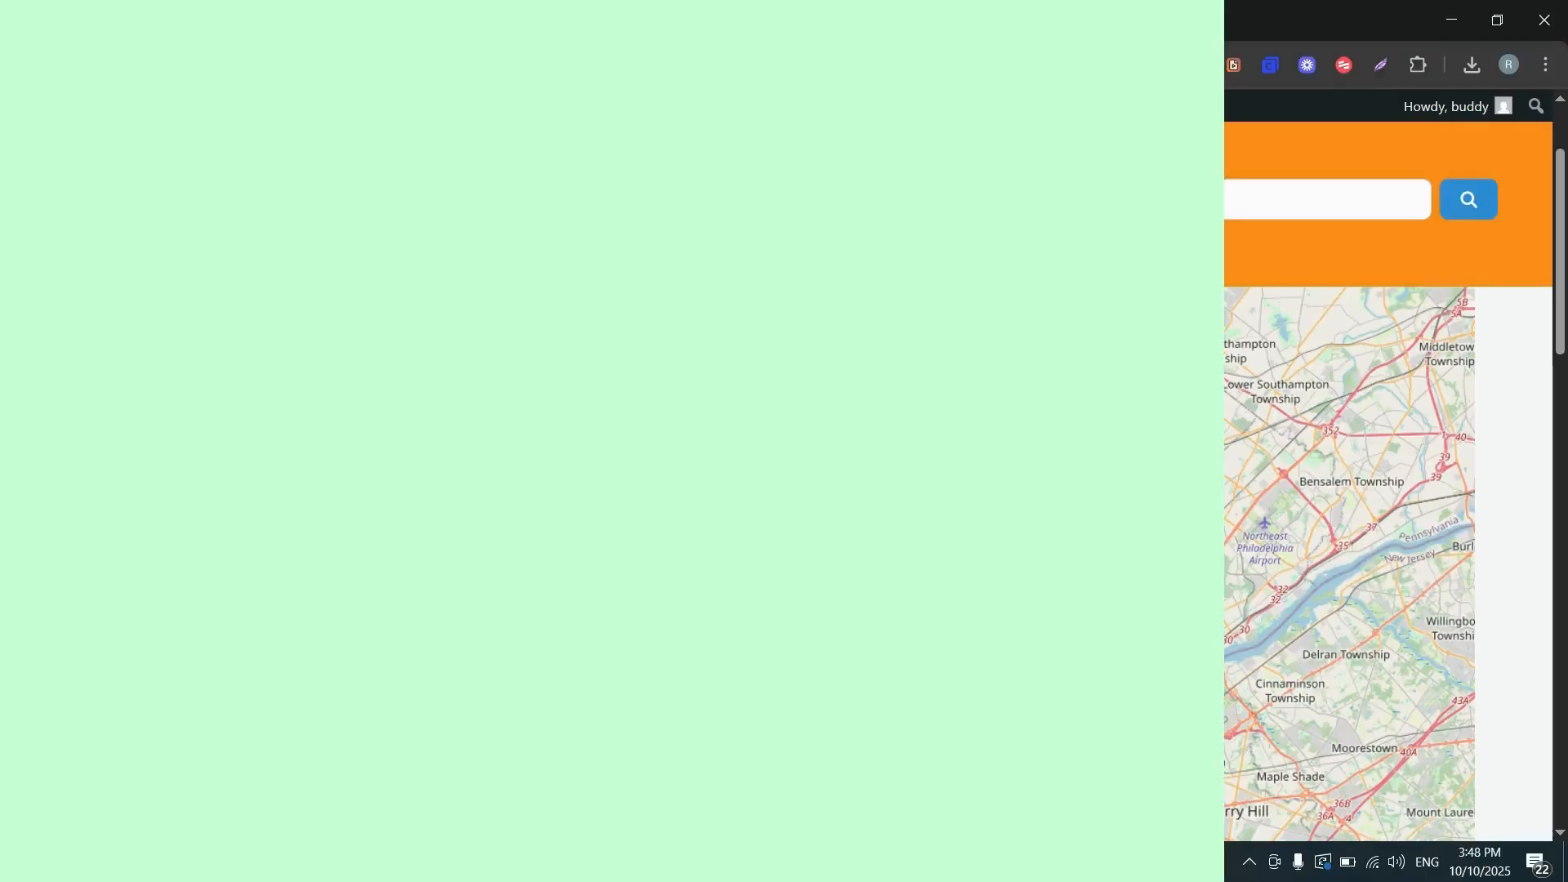
- Go to Oxygen's templates in the WordPress admin and start adding a custom template
{"action": "left_click", "coordinate": [641, 12]}
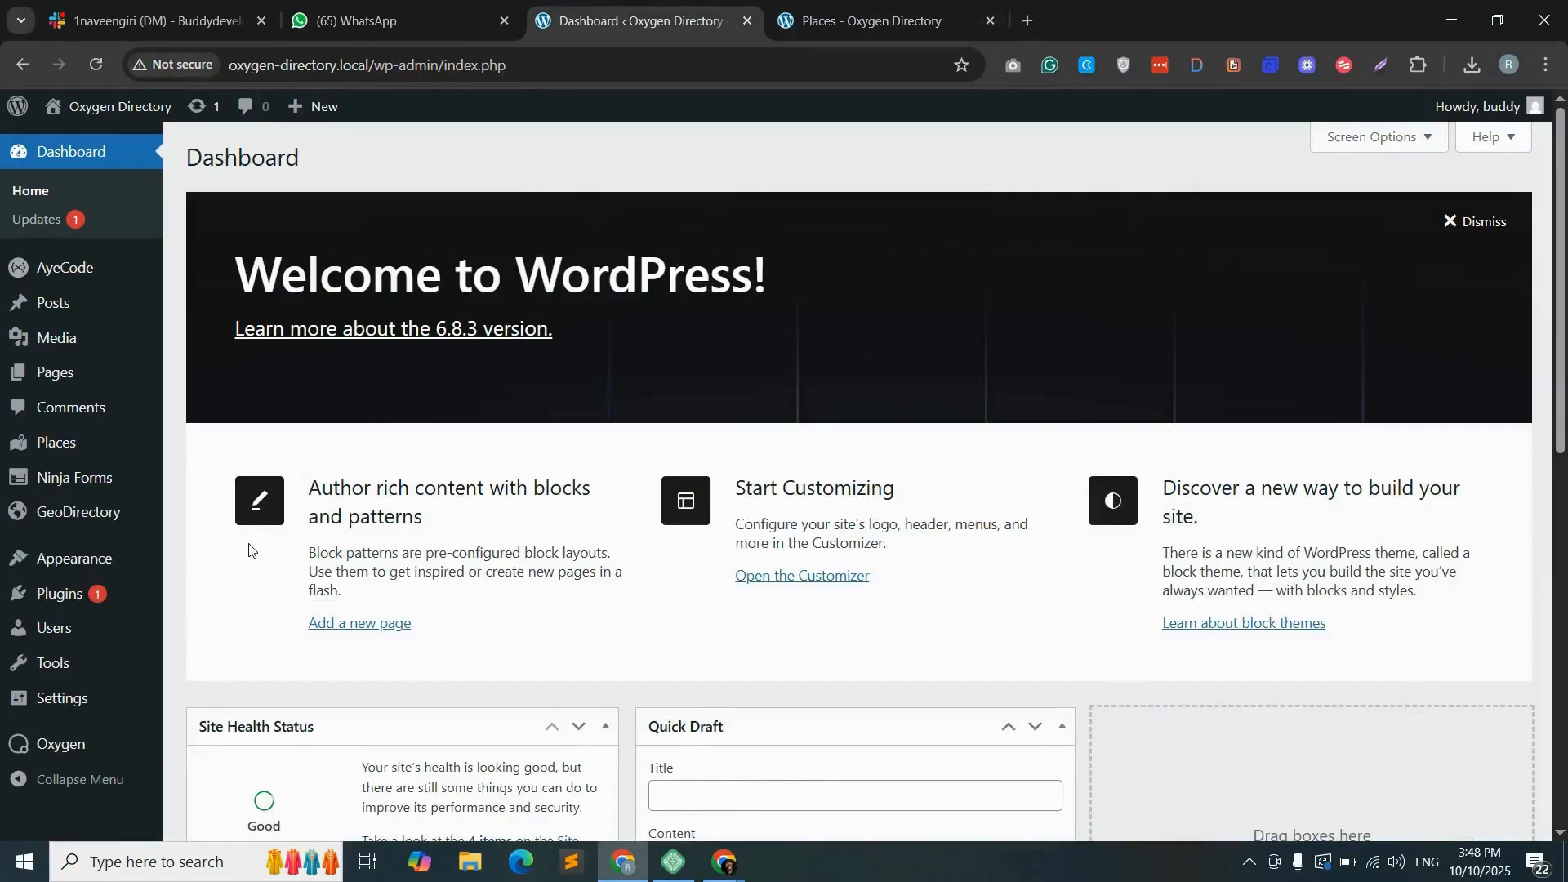
{"action": "mouse_move", "coordinate": [56, 743]}
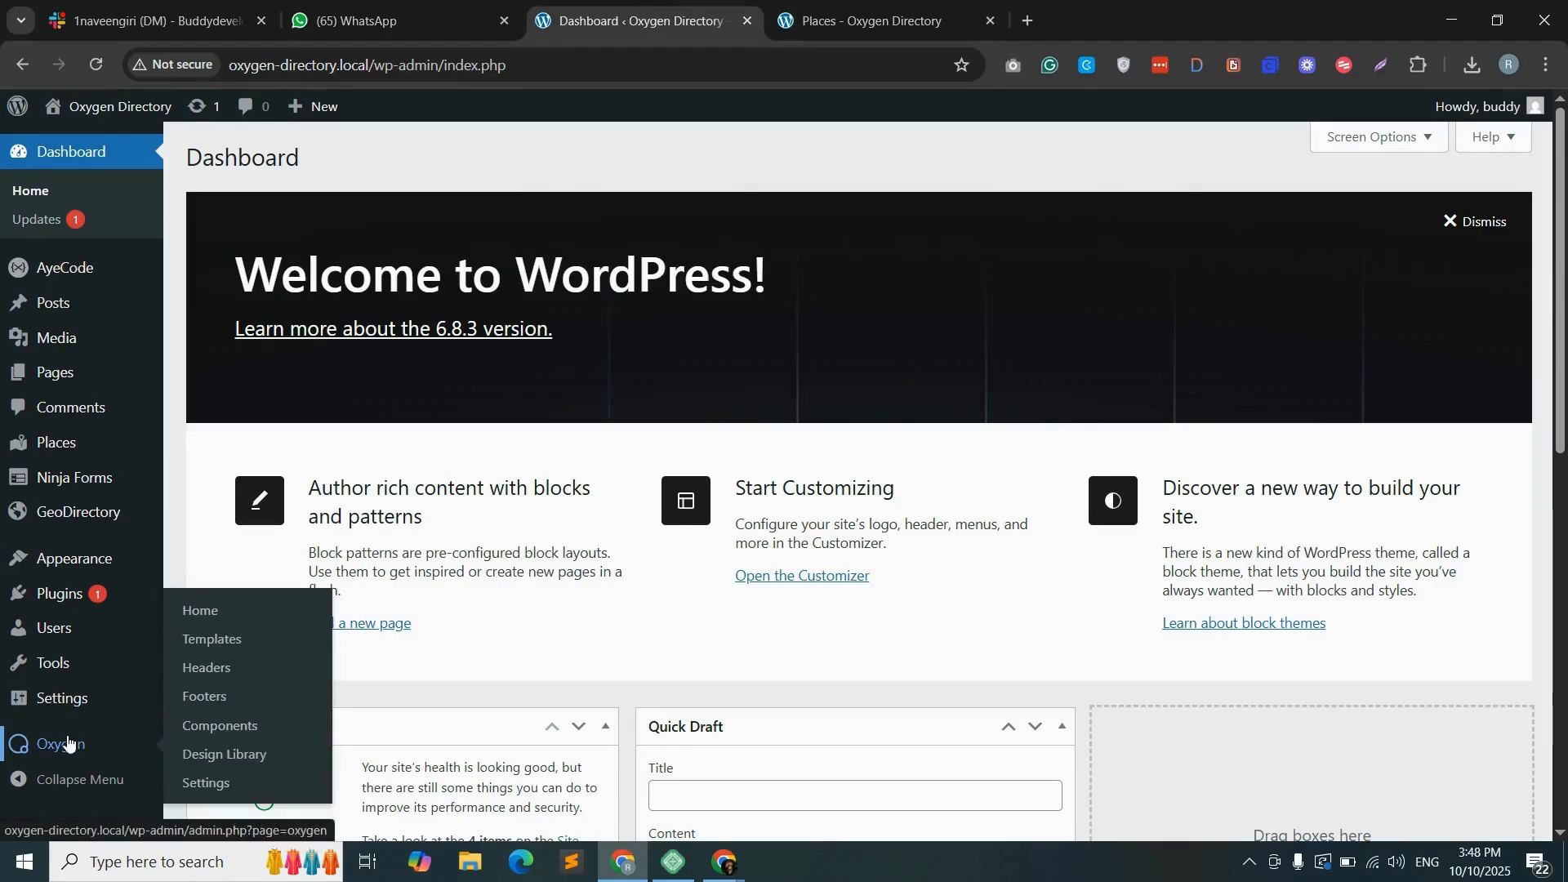
{"action": "left_click", "coordinate": [229, 646]}
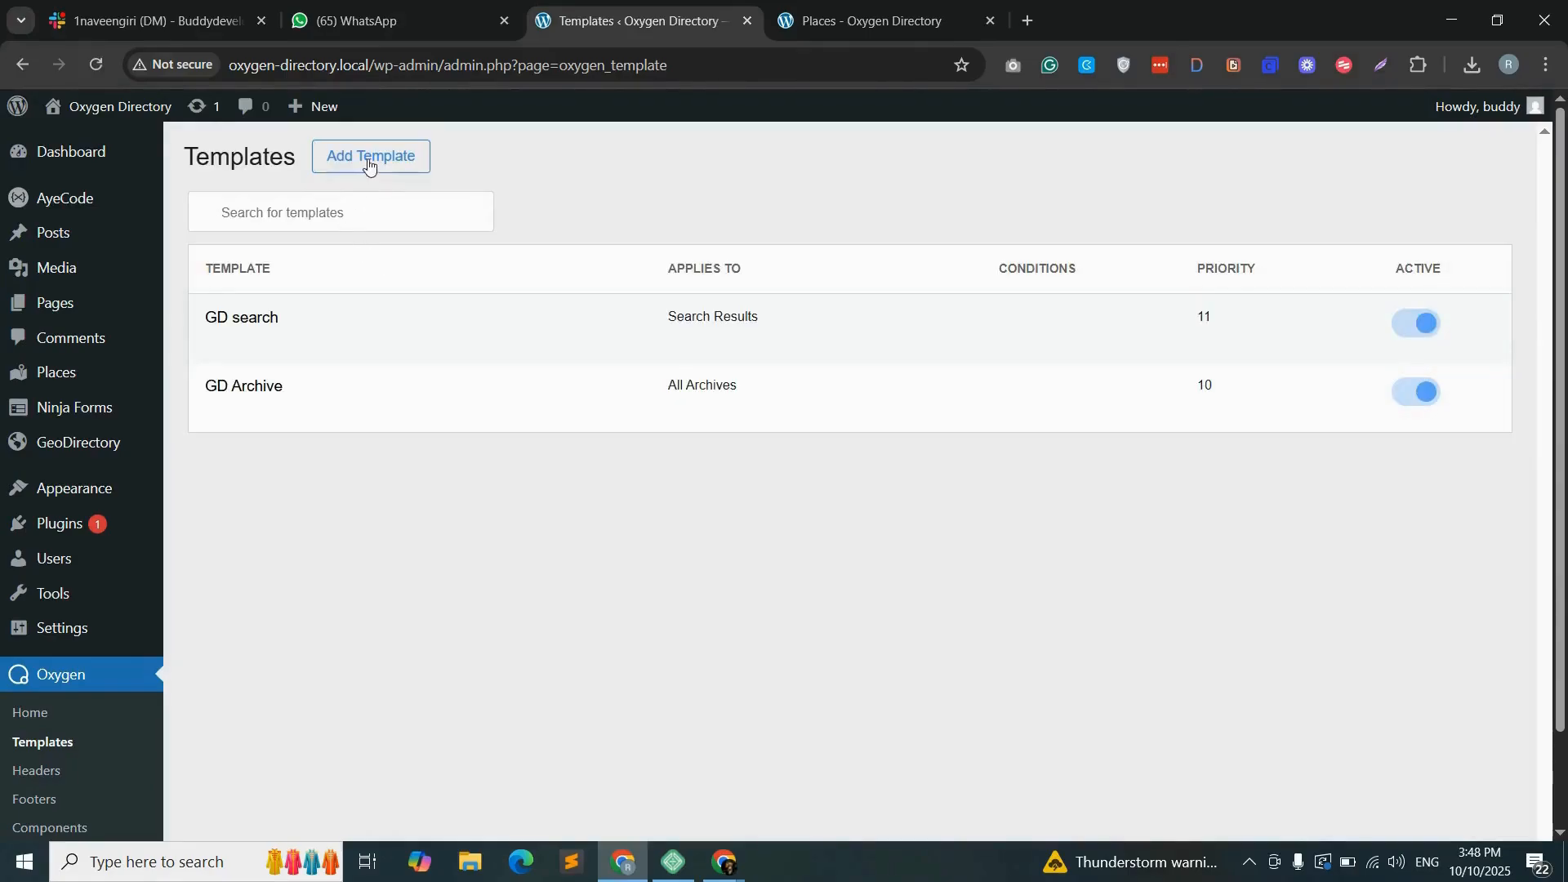
{"action": "left_click", "coordinate": [369, 164]}
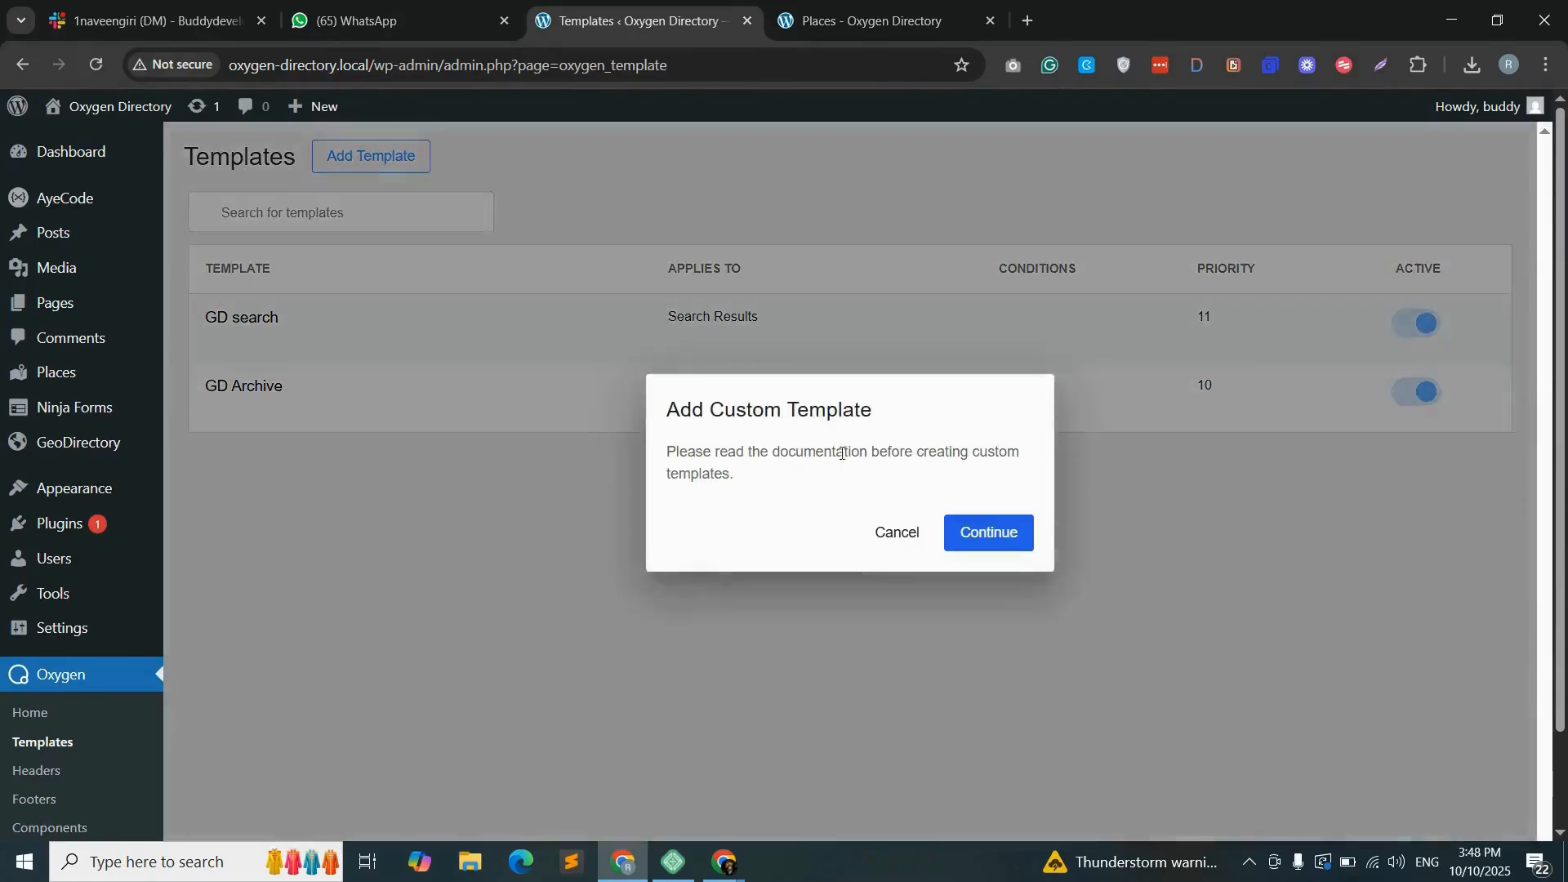
{"action": "left_click", "coordinate": [1000, 540]}
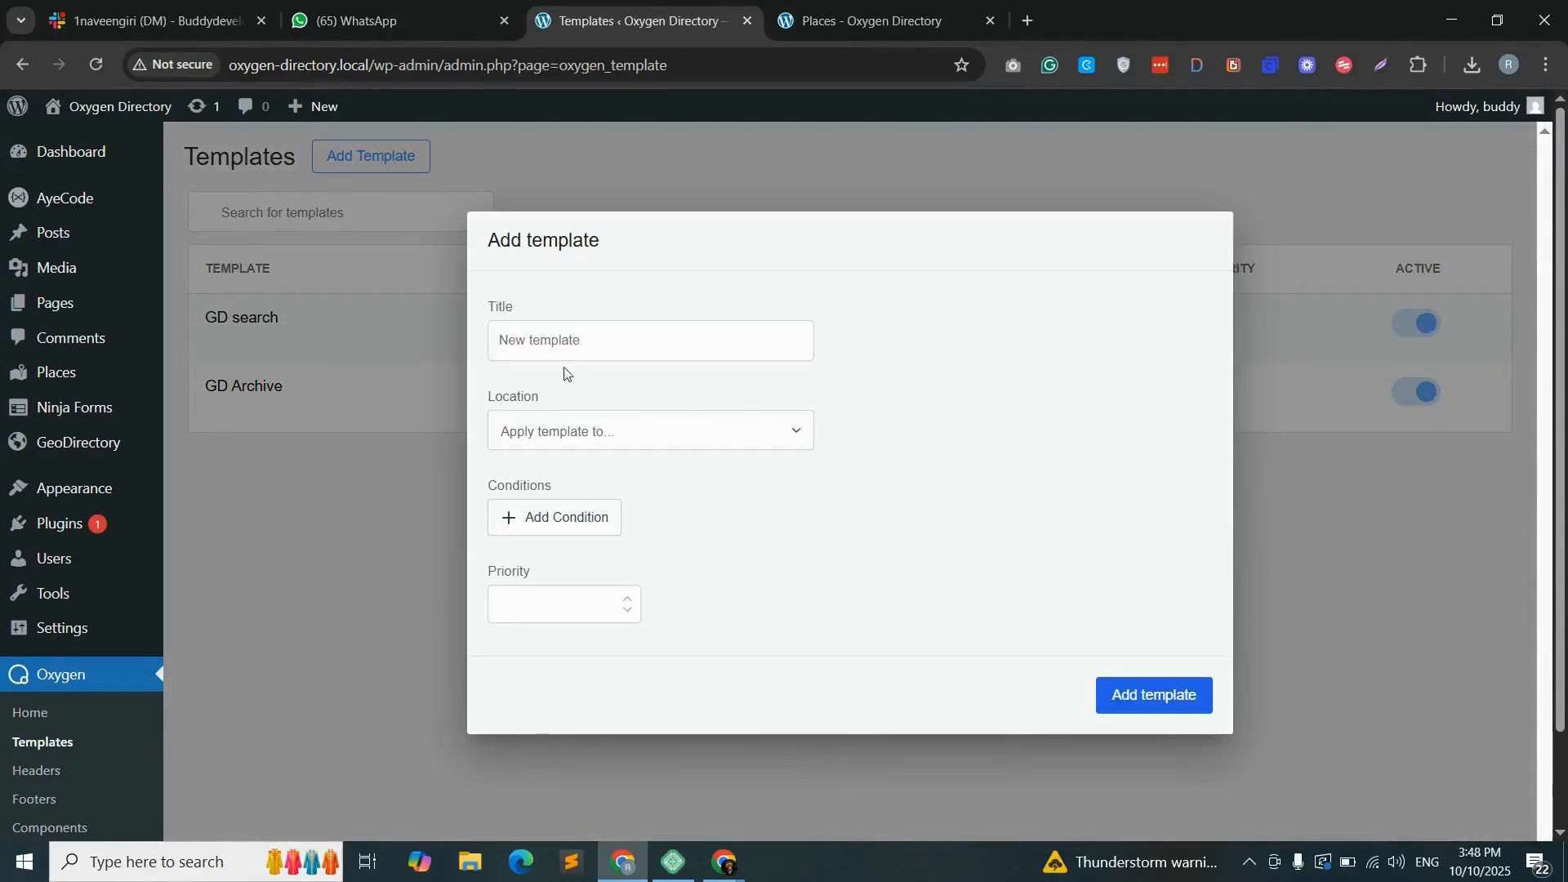
- Add the template with the title Single Details, the location Single / Places and priority 20
{"action": "type", "text": "Single Details"}
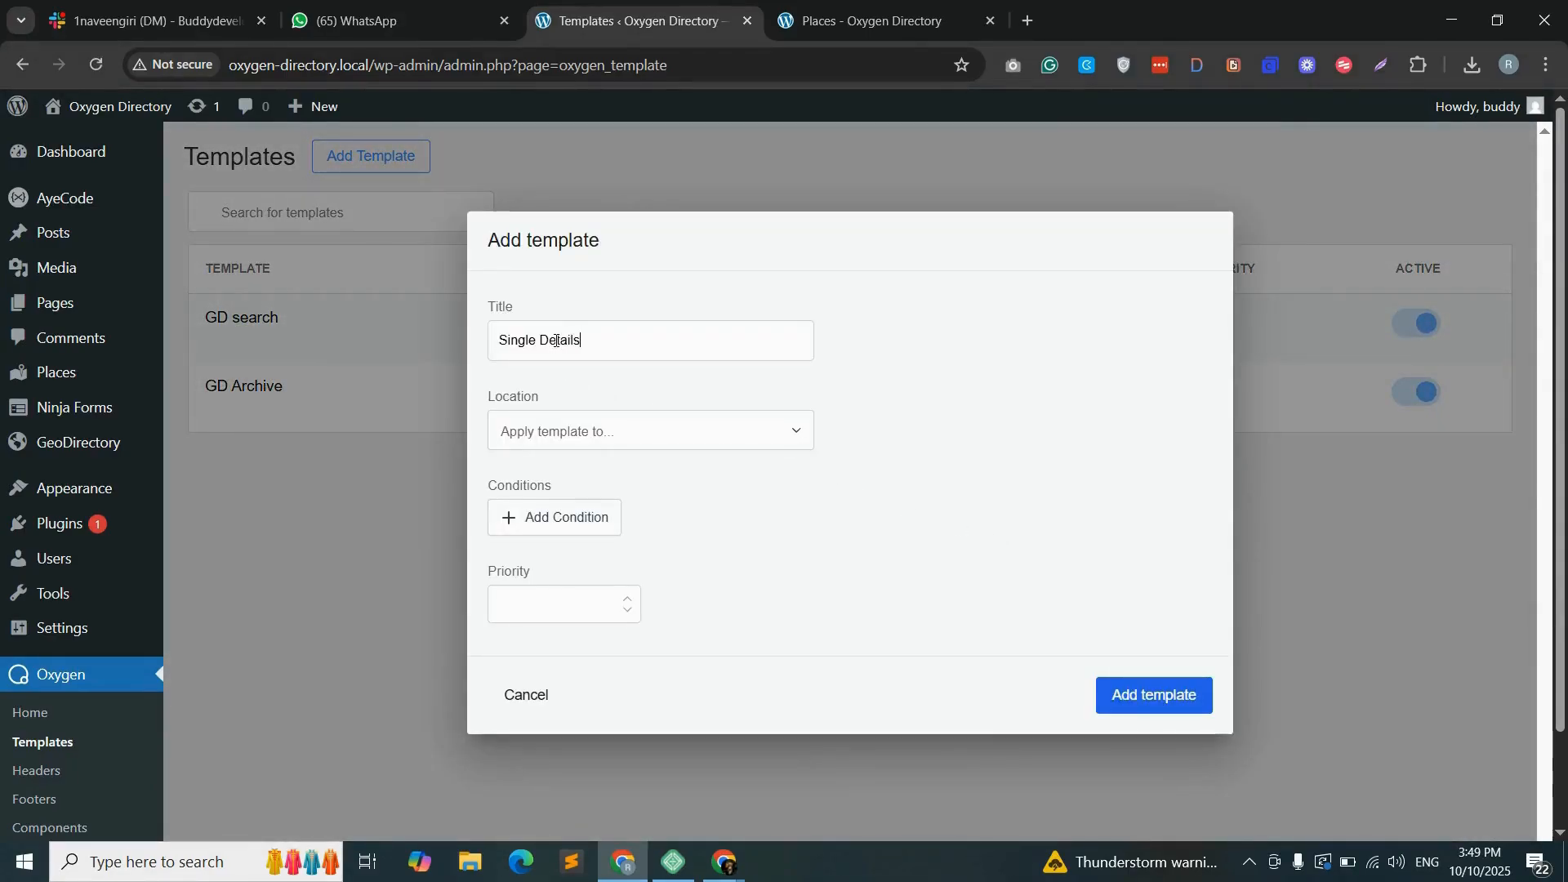
{"action": "left_click", "coordinate": [637, 431]}
{"action": "left_click", "coordinate": [607, 608]}
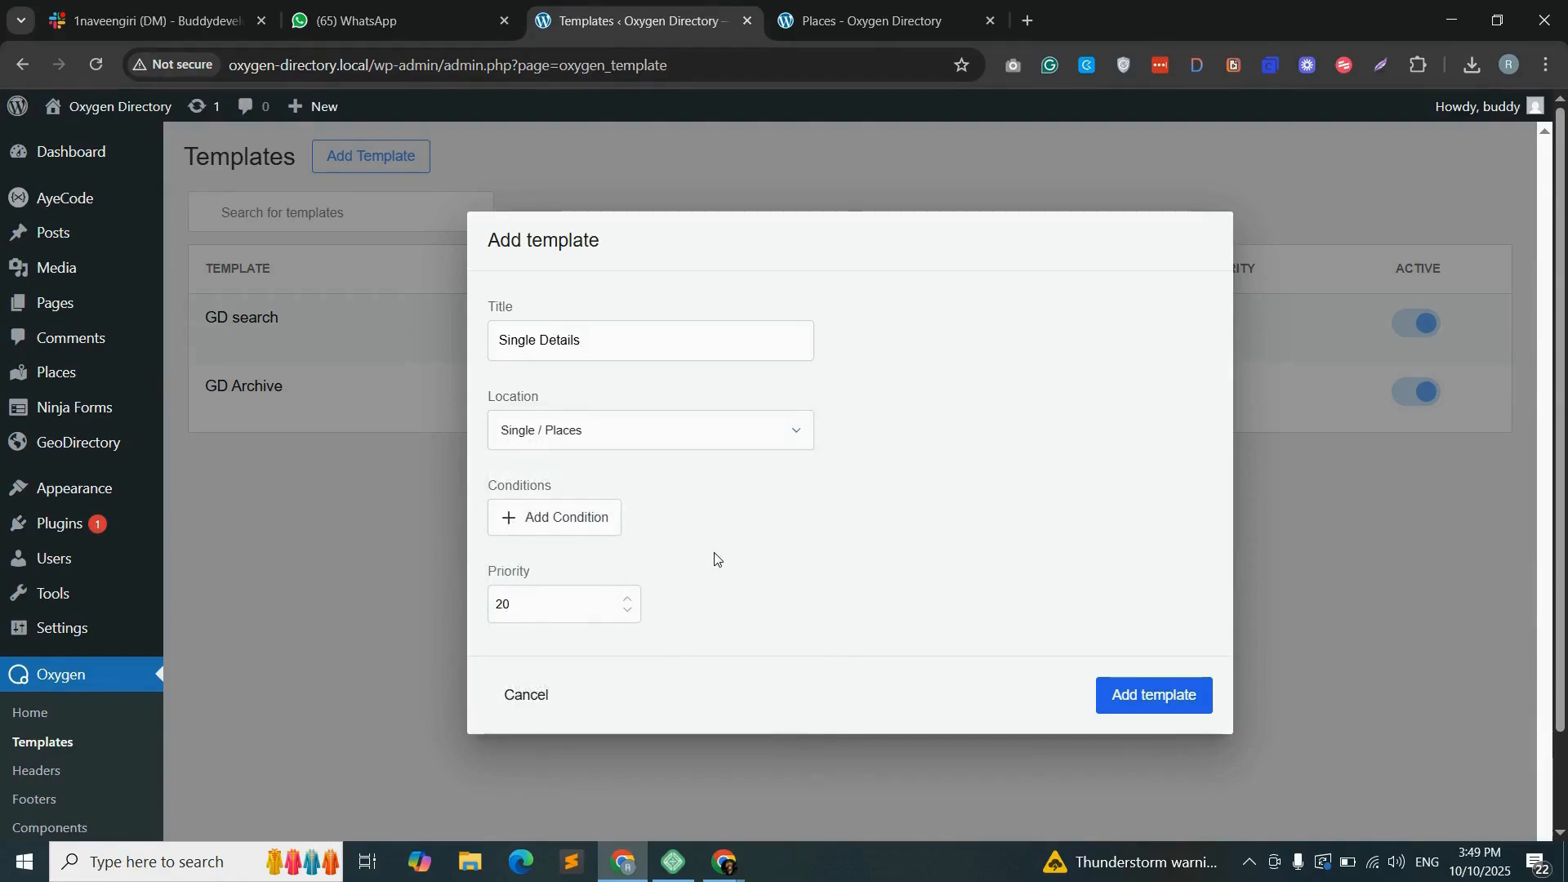
{"action": "left_click", "coordinate": [1164, 697]}
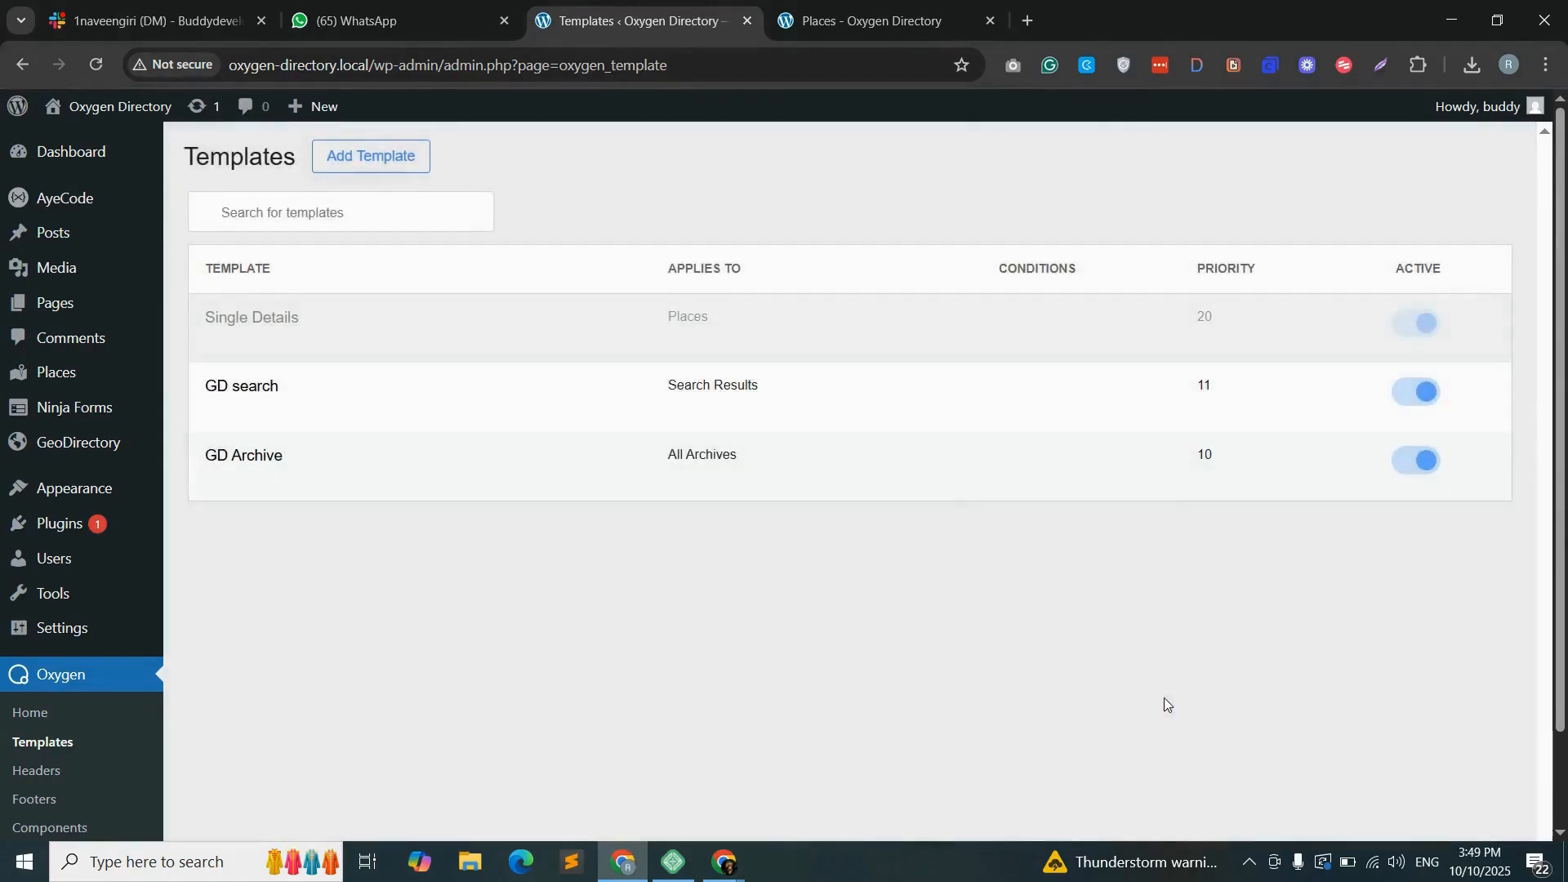
- Open the Single Details template for editing in Oxygen in a new browser tab and show its structure
{"action": "mouse_move", "coordinate": [268, 345]}
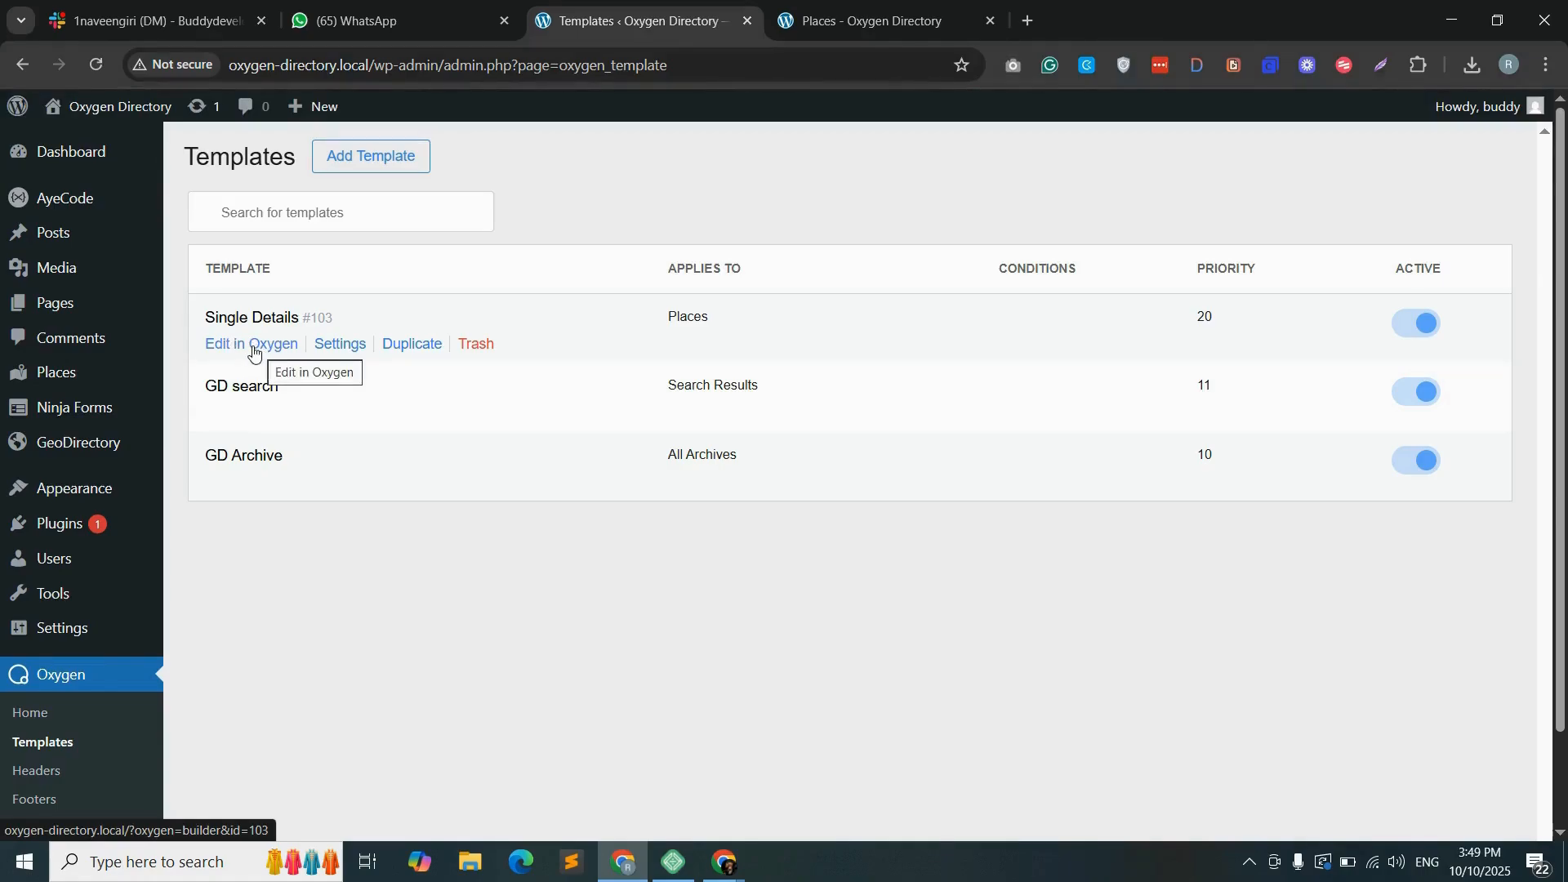
{"action": "right_click", "coordinate": [253, 351]}
{"action": "left_click", "coordinate": [331, 365]}
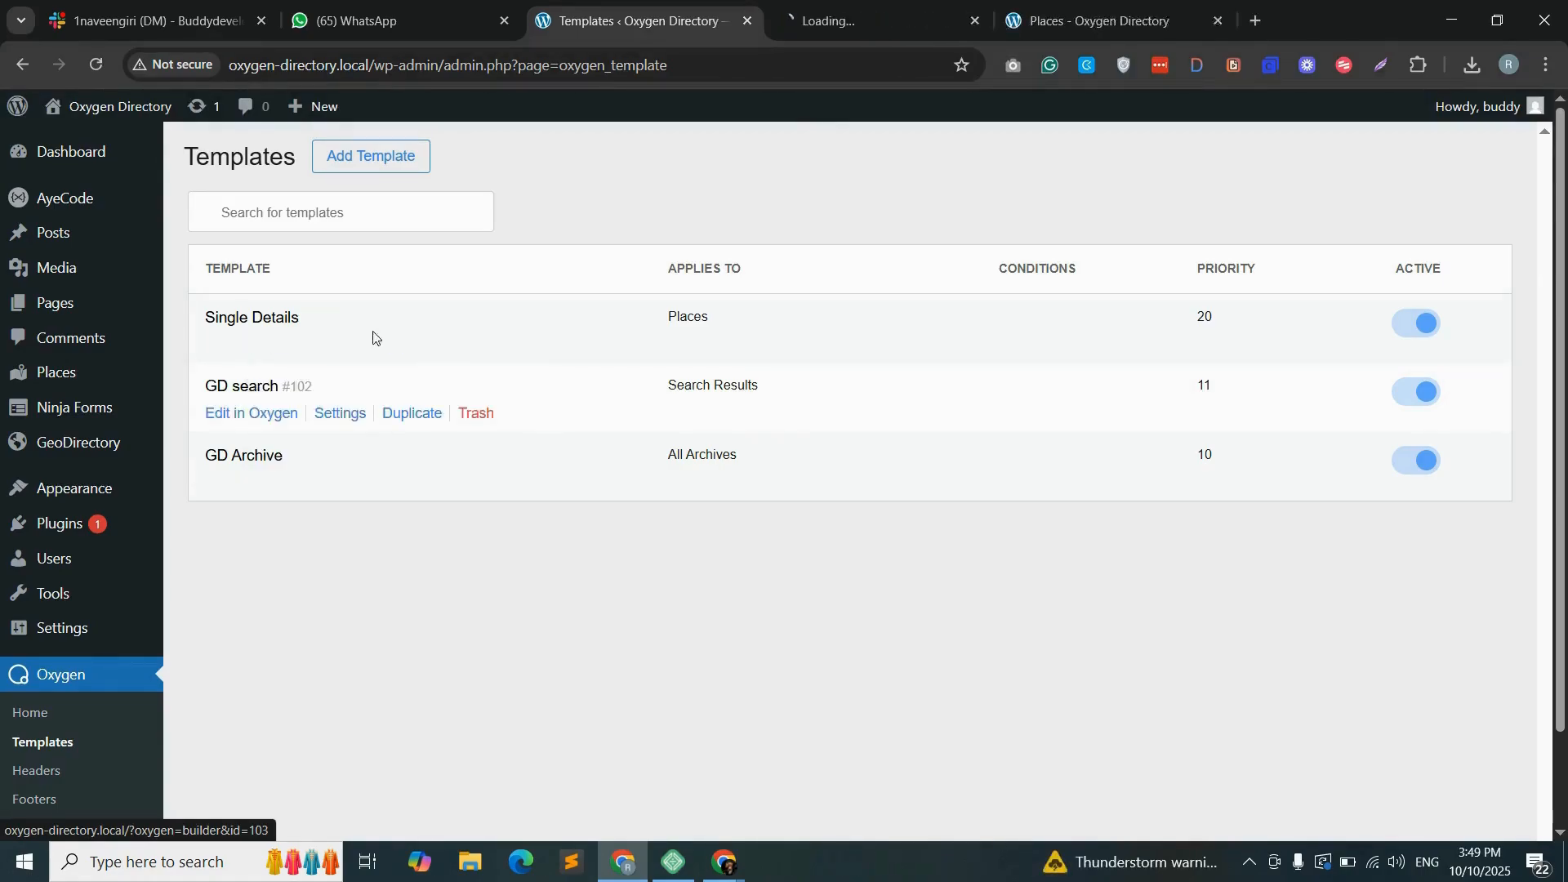
{"action": "left_click", "coordinate": [896, 23]}
{"action": "left_click", "coordinate": [98, 116]}
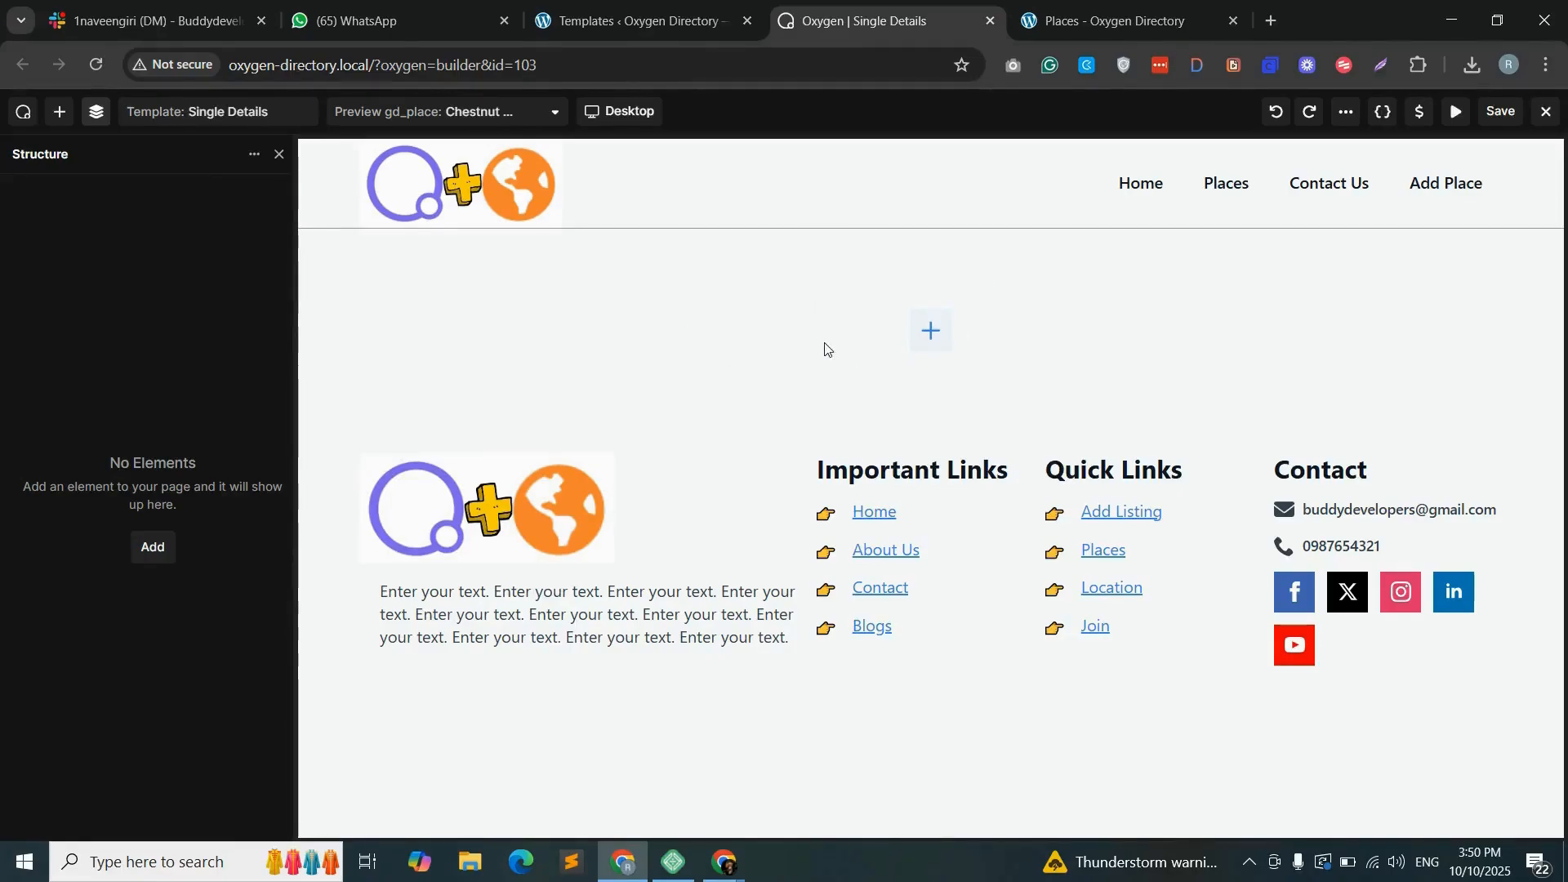
- Add a container to the empty template and place a Shortcode element inside it
{"action": "left_click", "coordinate": [931, 330]}
{"action": "left_click_drag", "start_coordinate": [330, 319], "coordinate": [865, 327]}
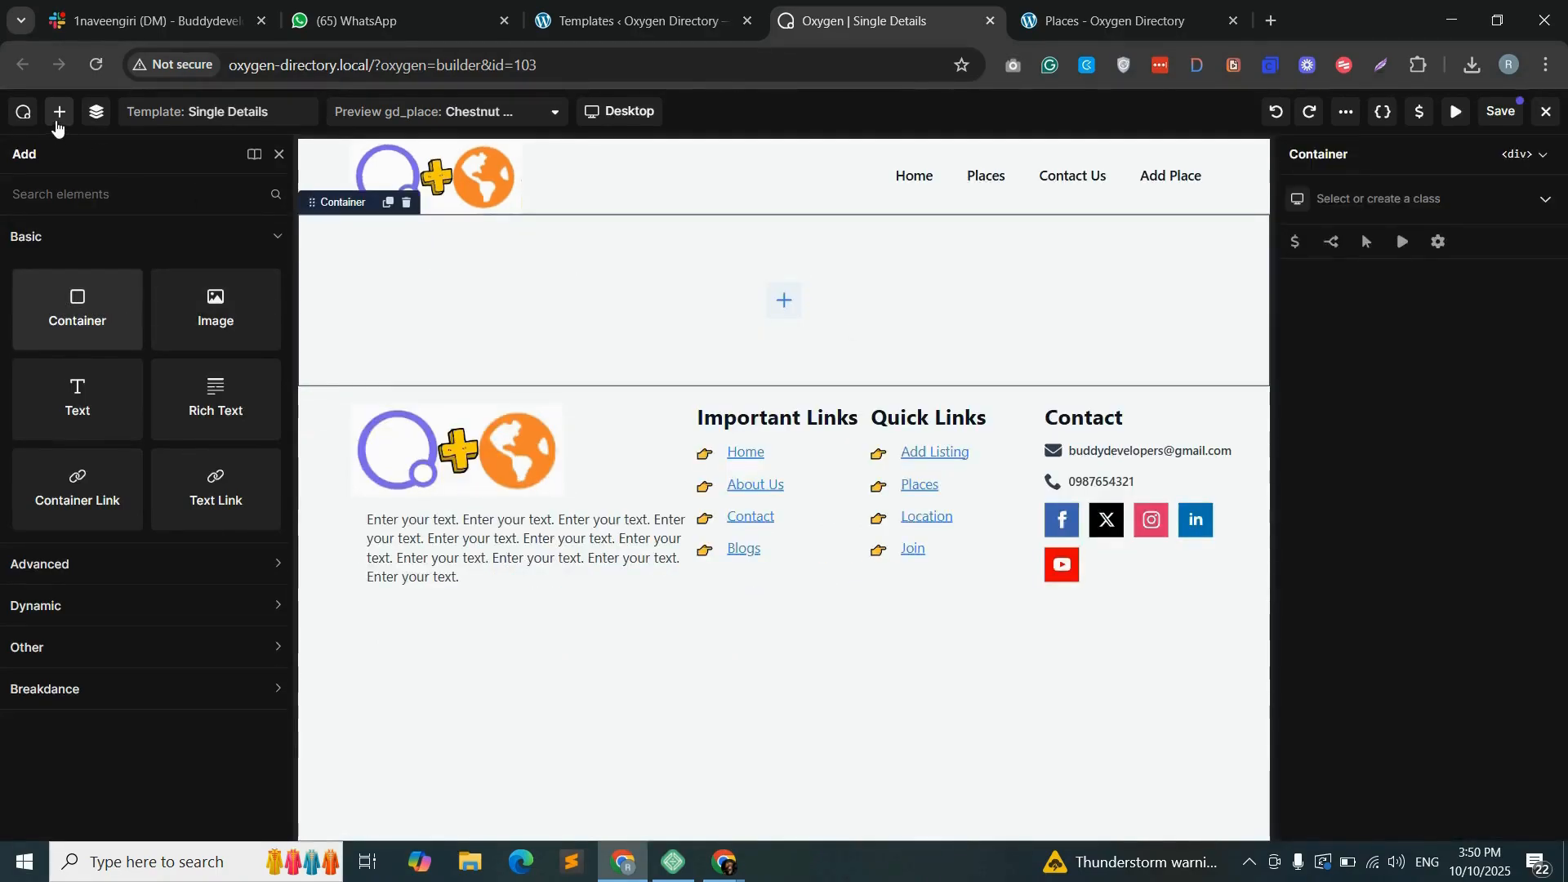
{"action": "left_click", "coordinate": [62, 191]}
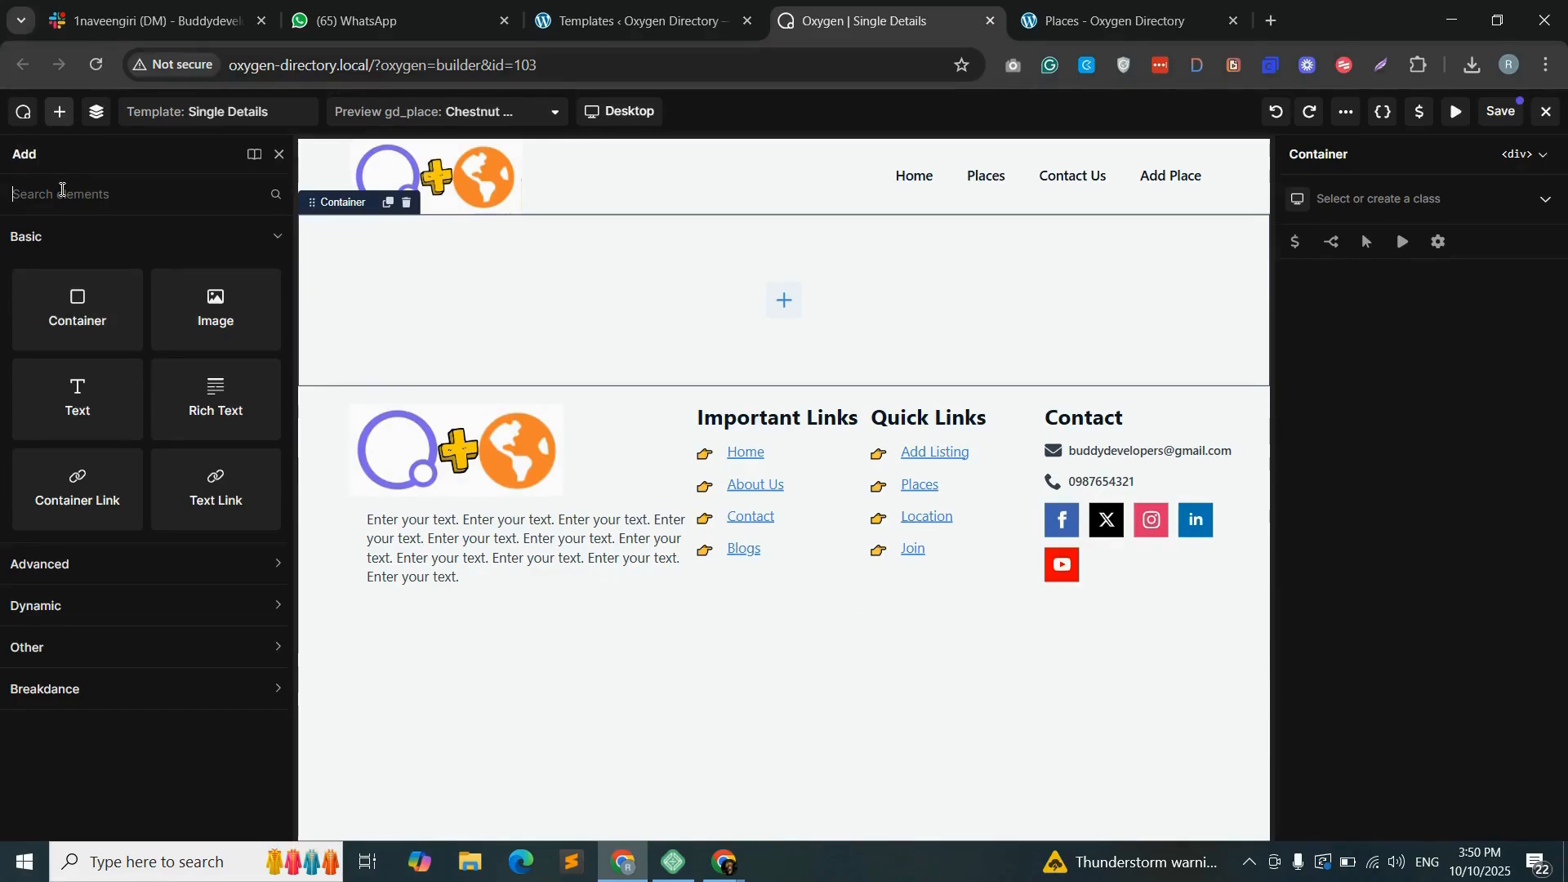
{"action": "type", "text": "short"}
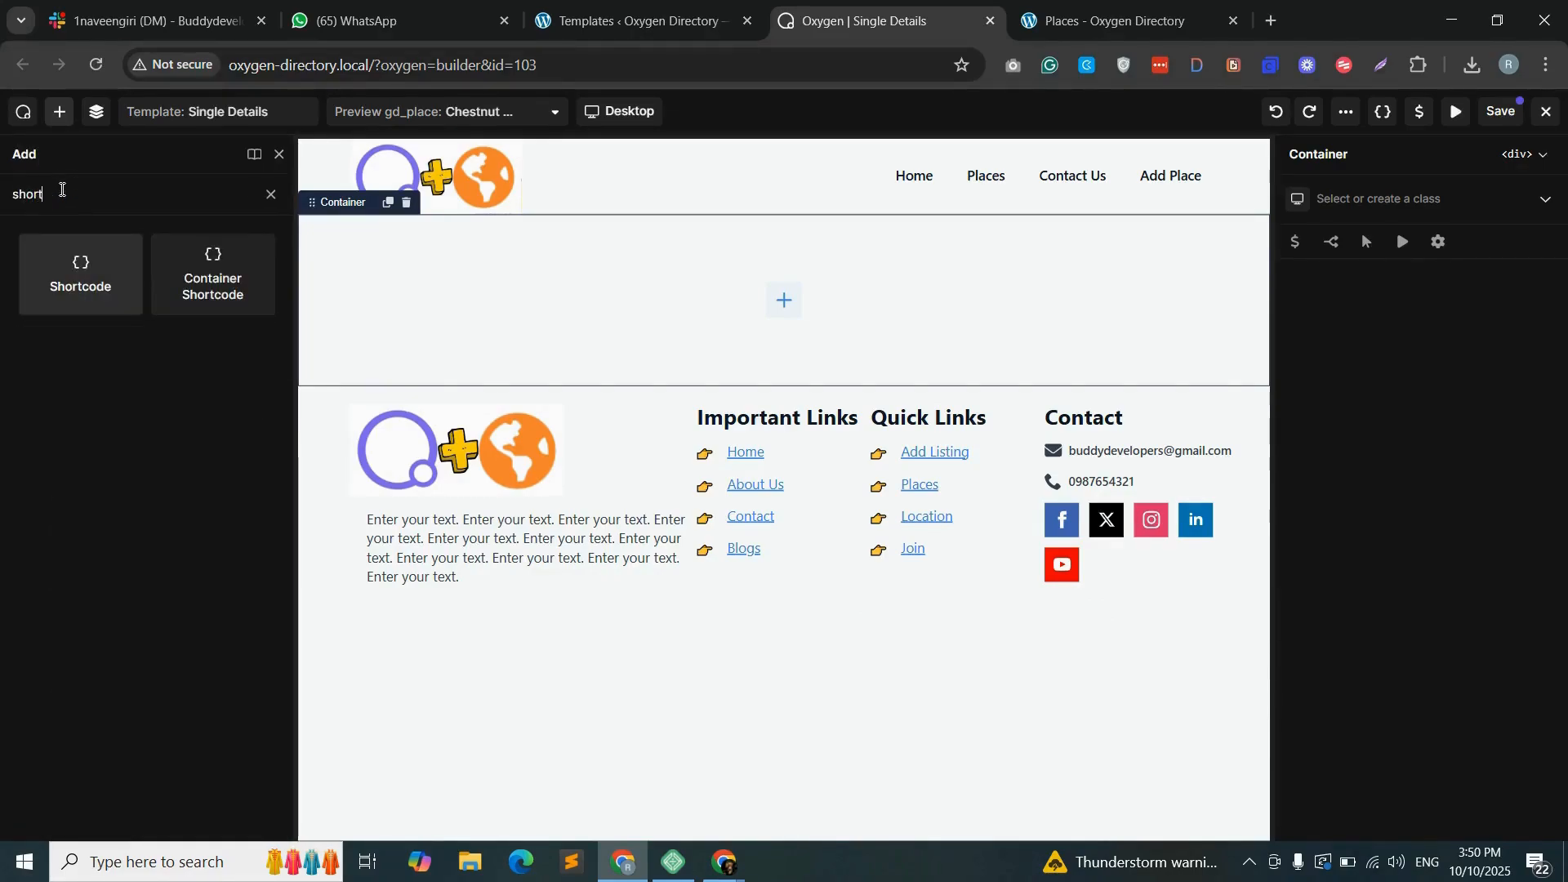
{"action": "left_click_drag", "start_coordinate": [59, 265], "coordinate": [613, 273]}
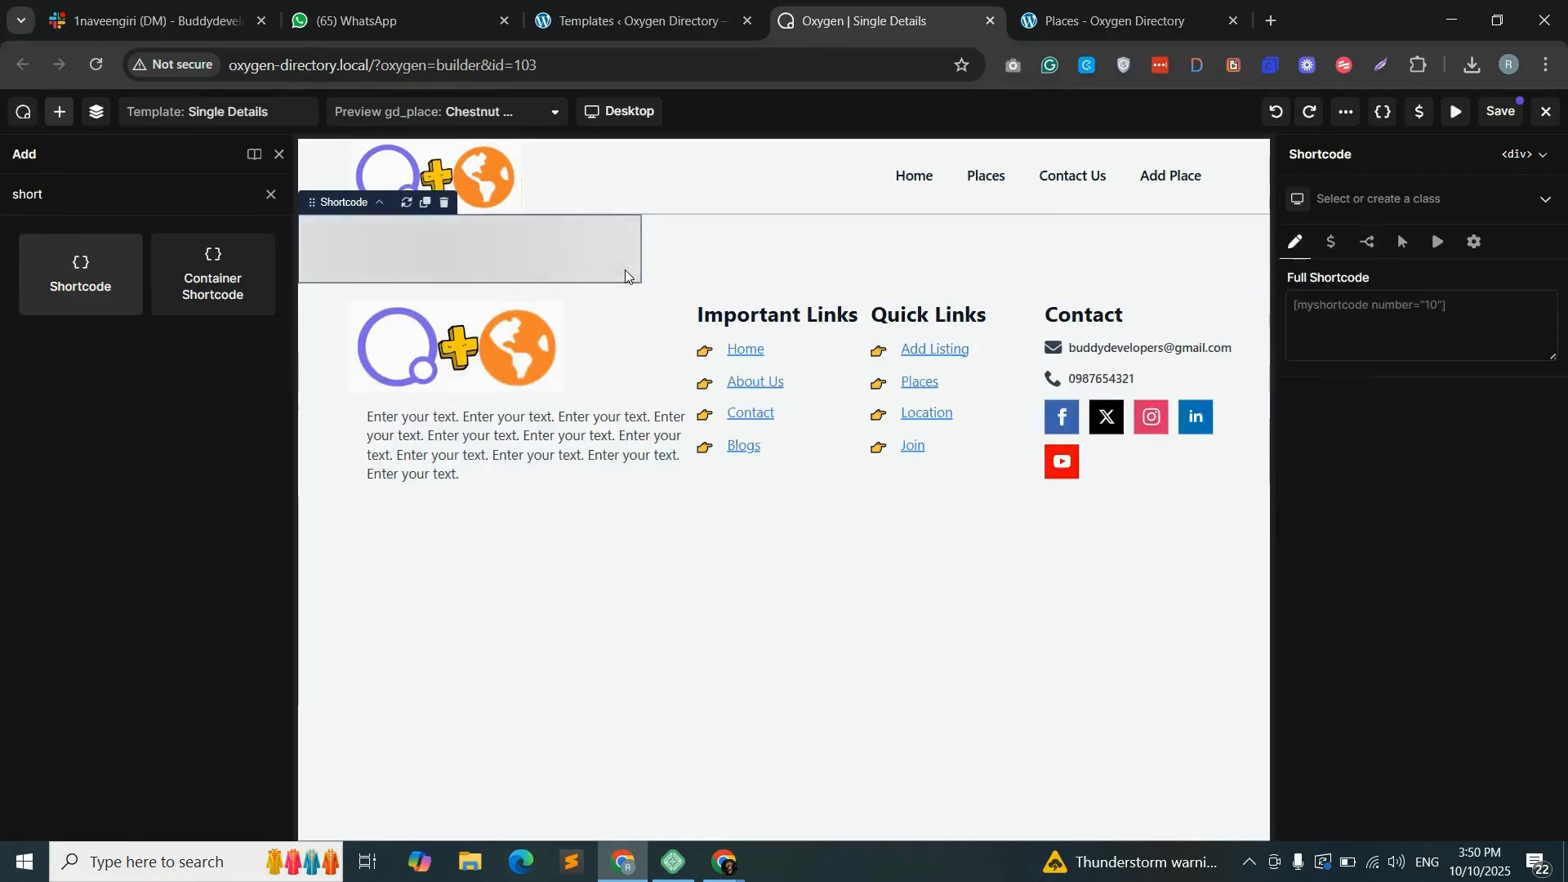
{"action": "left_click", "coordinate": [1297, 309]}
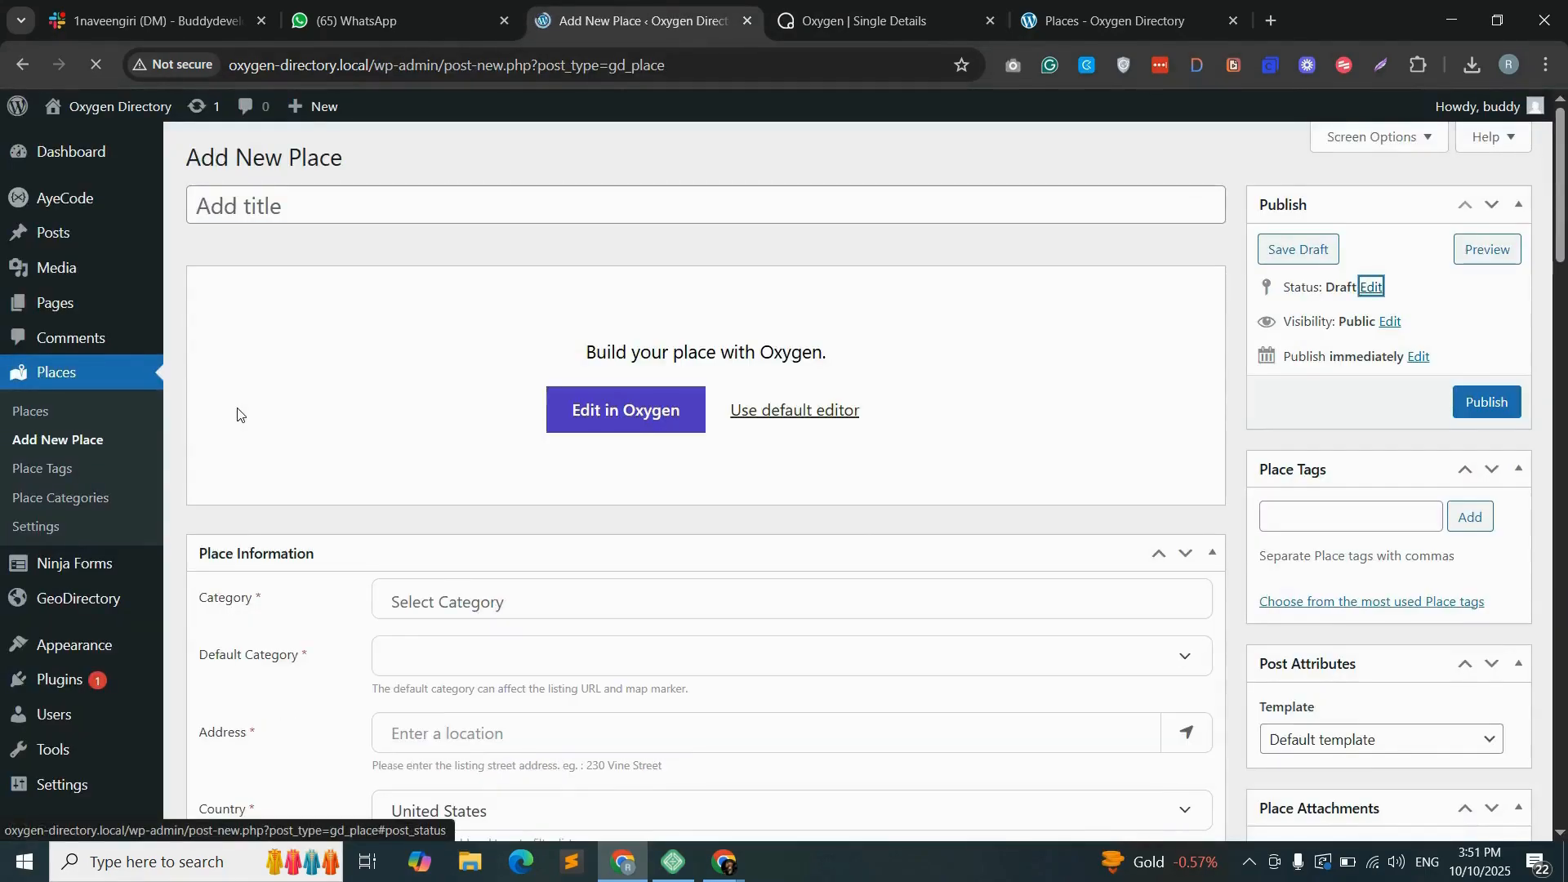
- Switch the new place to the default editor and choose the GD post images shortcode in the shortcode builder
{"action": "left_click", "coordinate": [830, 412]}
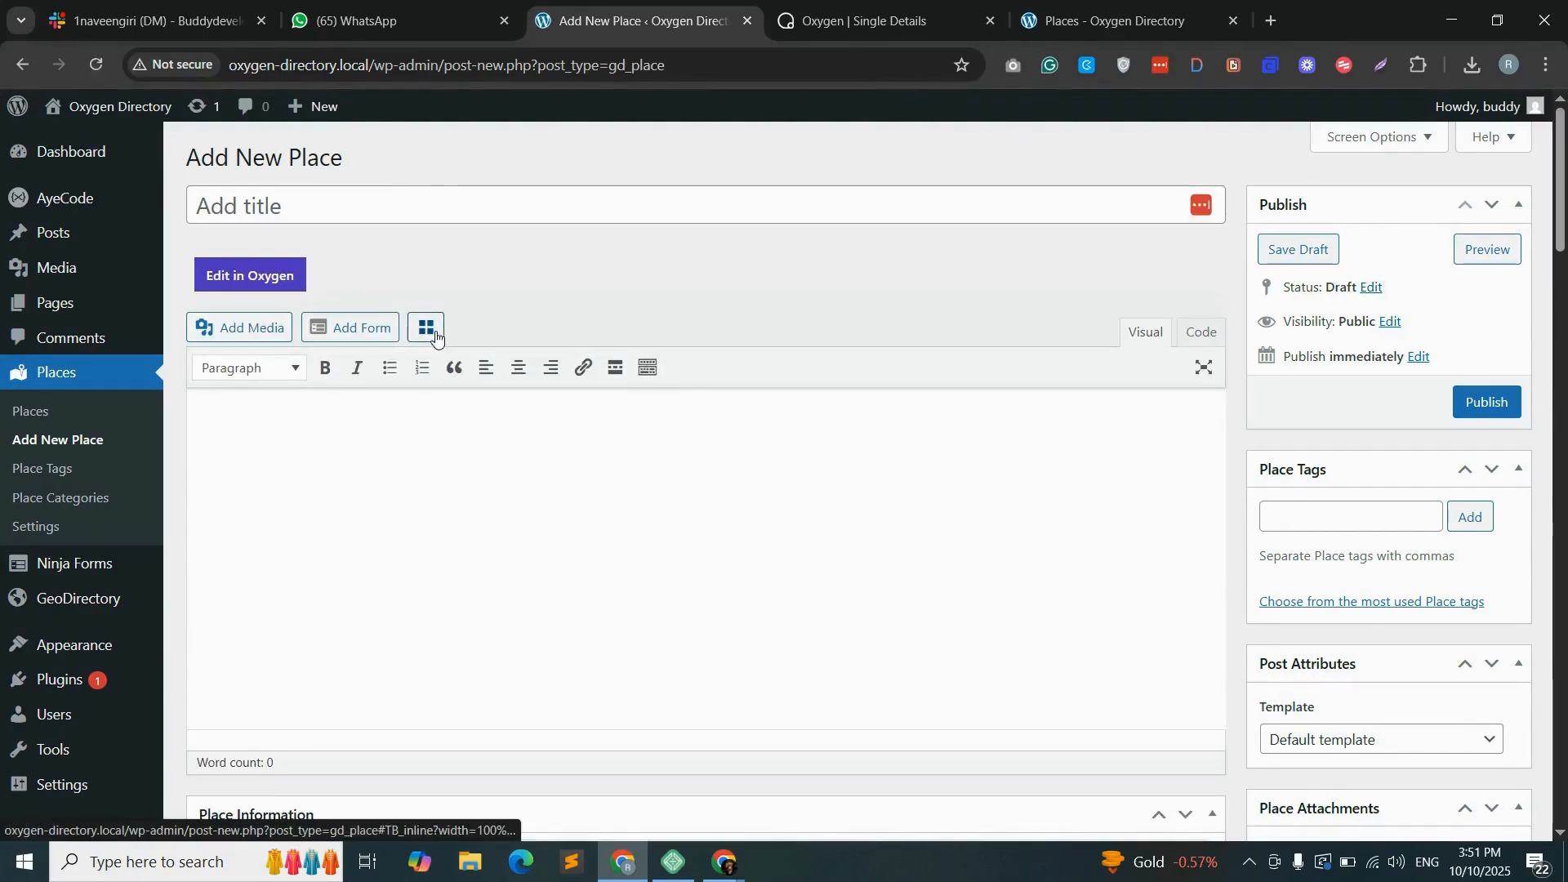
{"action": "left_click", "coordinate": [436, 333]}
{"action": "left_click", "coordinate": [532, 196]}
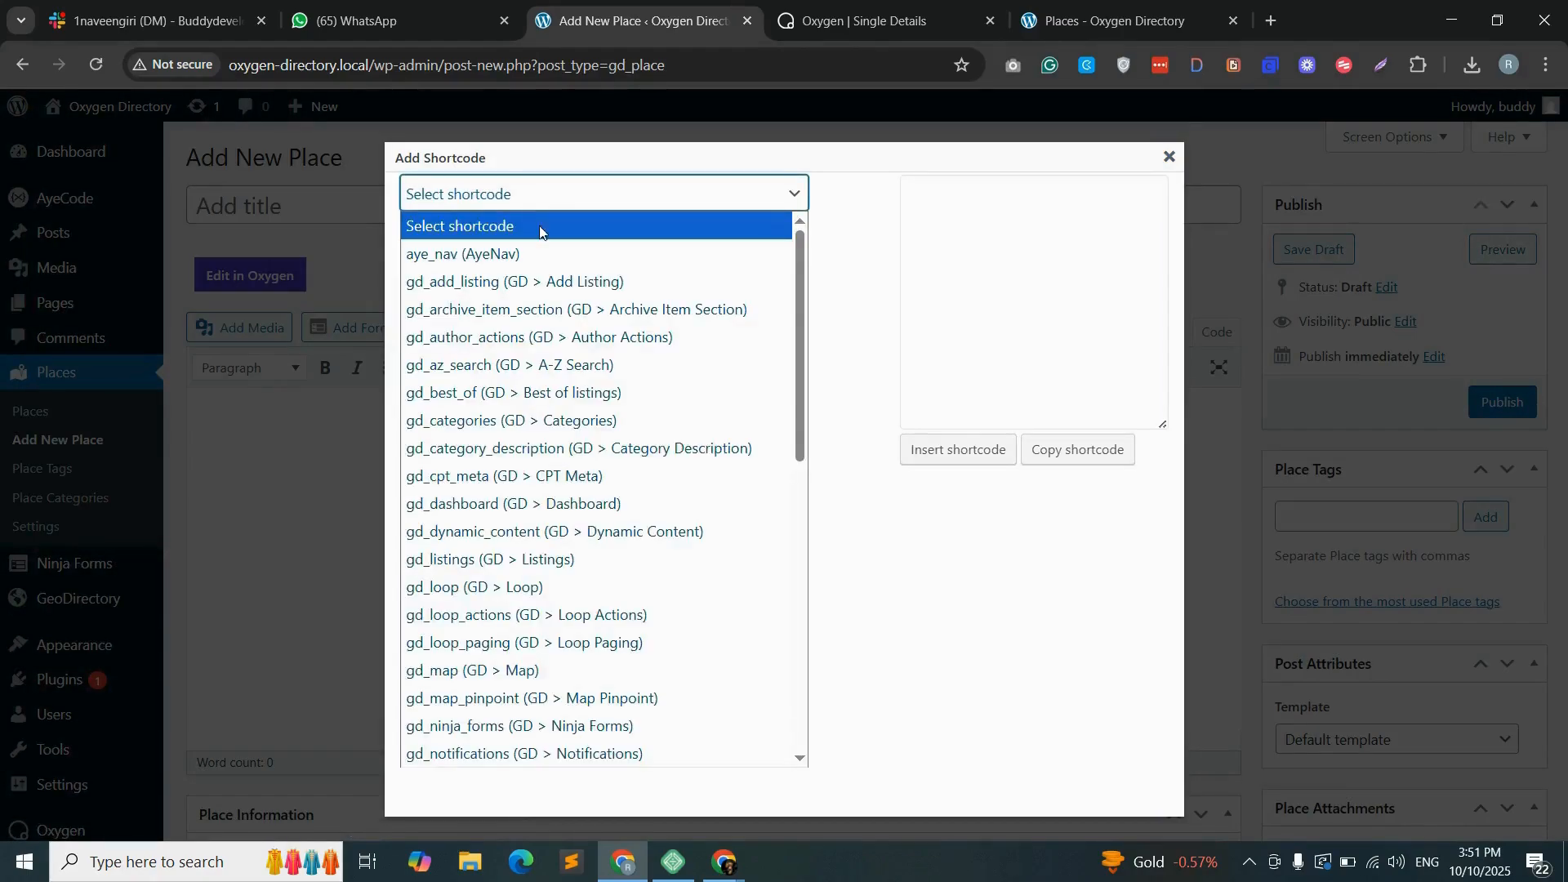
{"action": "scroll", "coordinate": [525, 395], "scroll_direction": "down", "scroll_amount": 2}
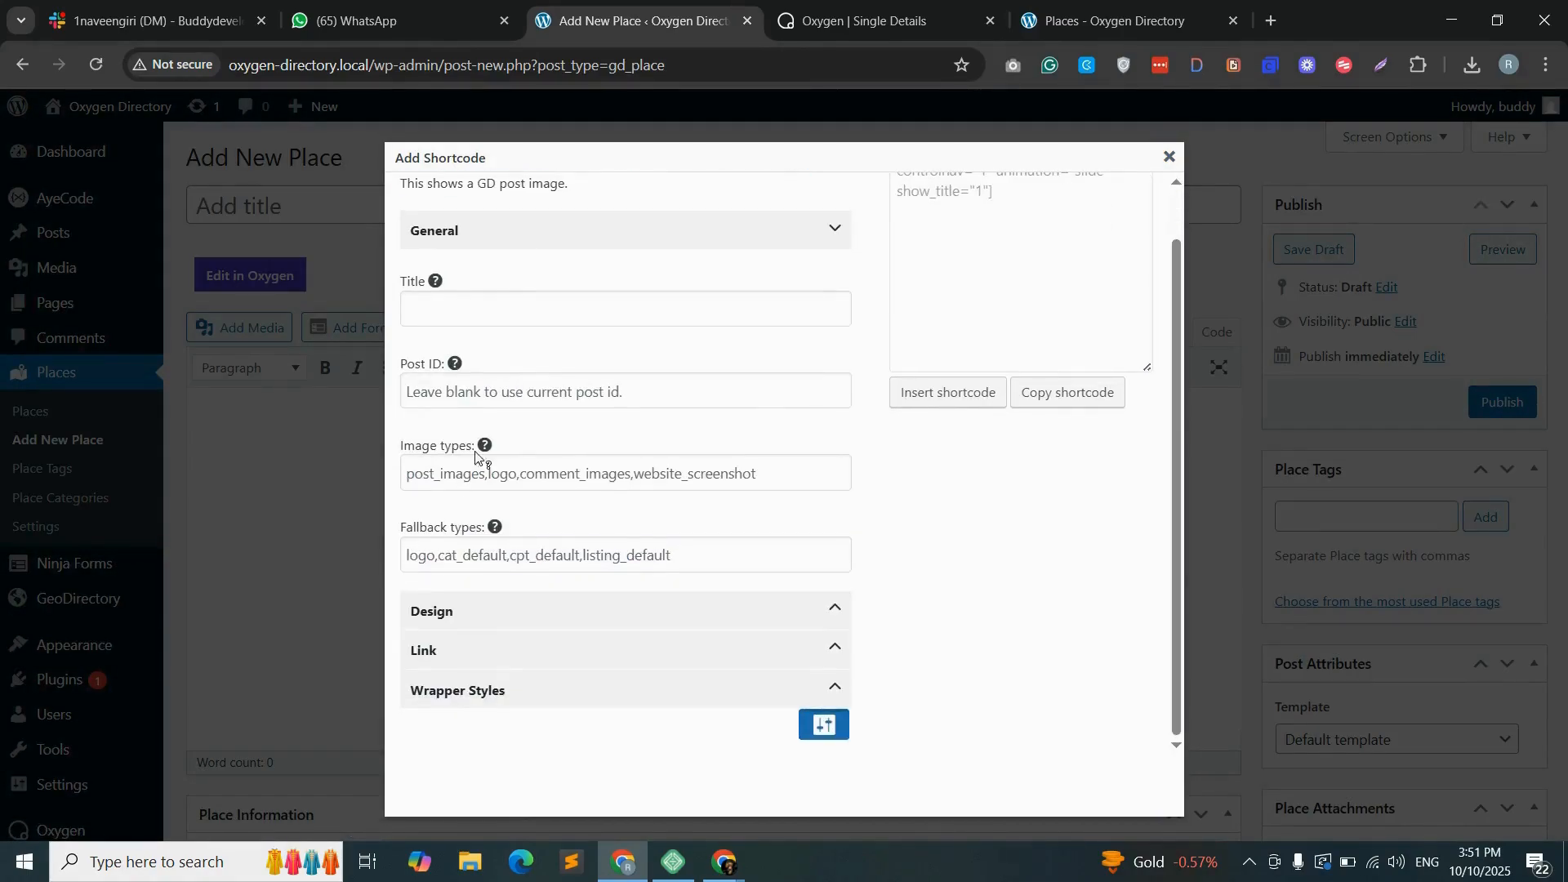
- Set the shortcode's output type to Slider in its design settings
{"action": "left_click", "coordinate": [546, 612]}
{"action": "scroll", "coordinate": [547, 610], "scroll_direction": "down", "scroll_amount": 1}
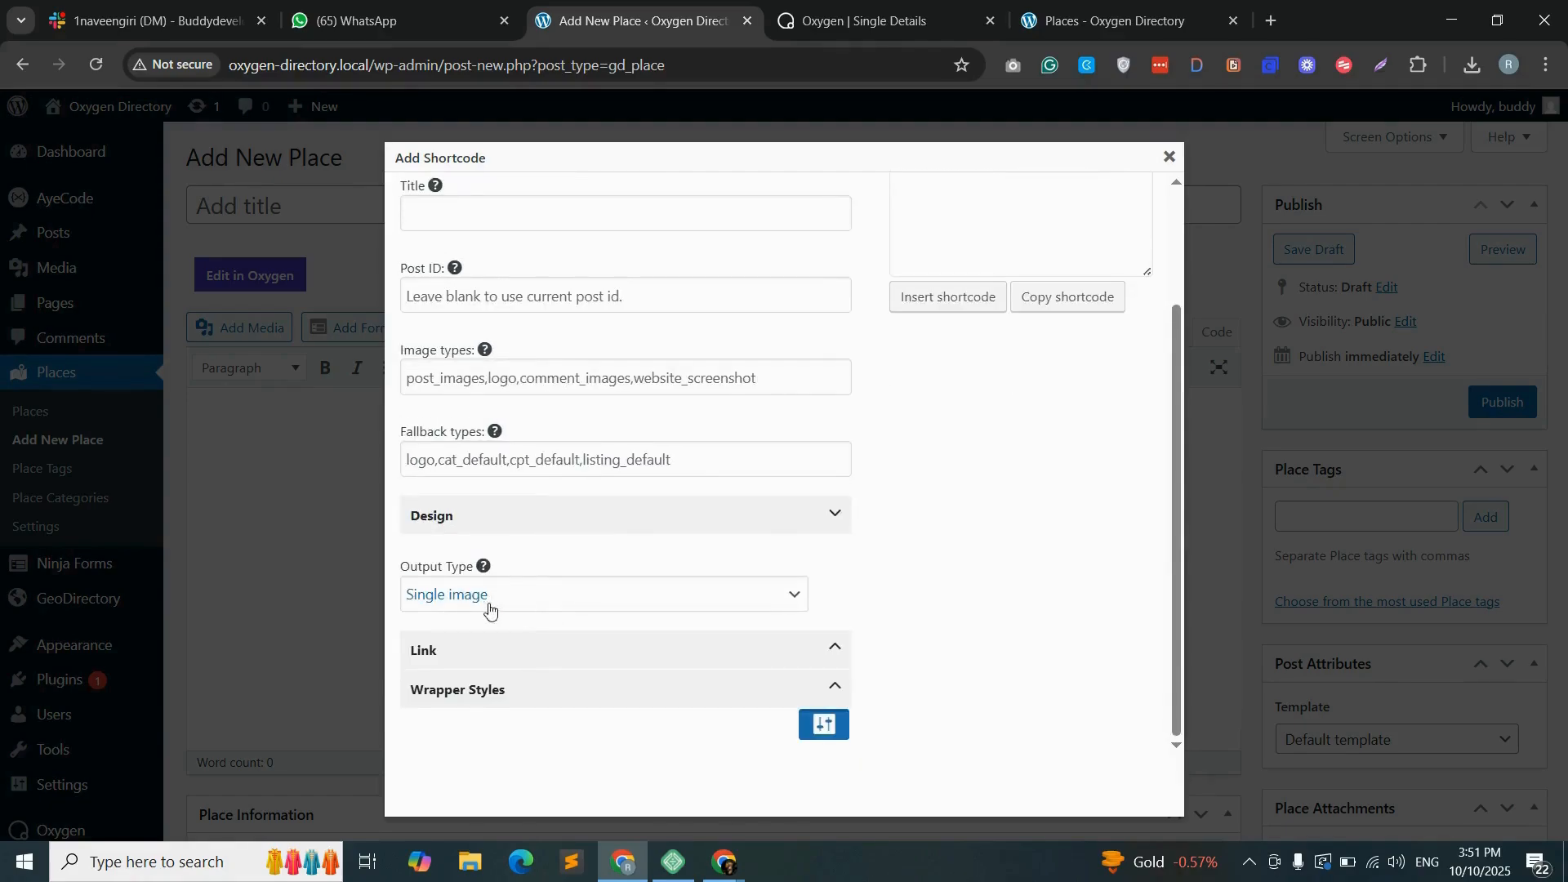
{"action": "left_click", "coordinate": [566, 604]}
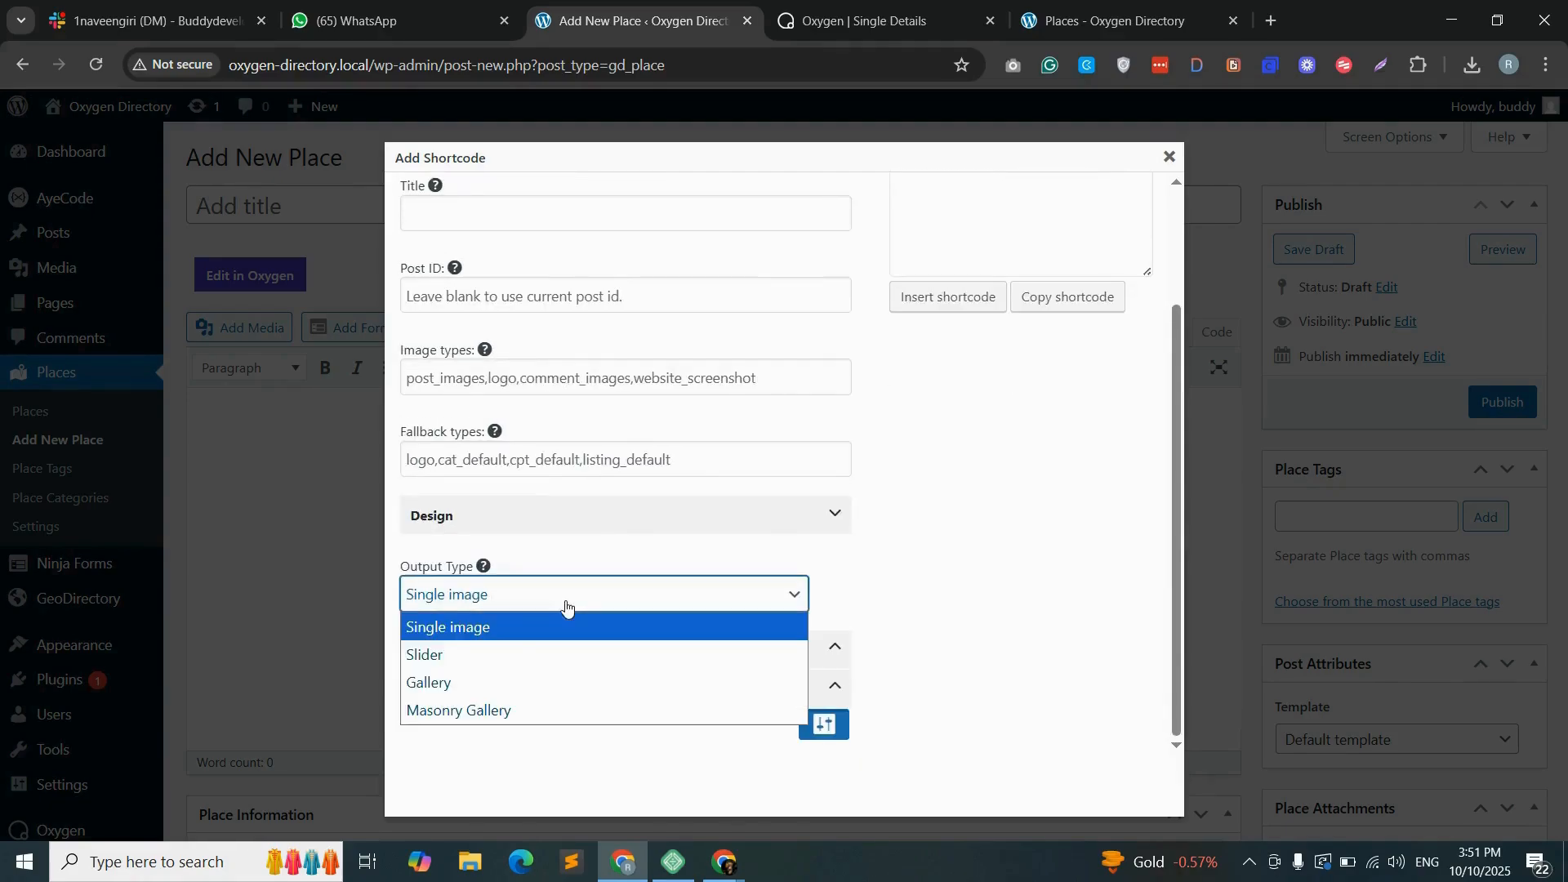
{"action": "left_click", "coordinate": [473, 656]}
- Expand the shortcode's Link and Wrapper Styles settings and show the advanced options
{"action": "left_click", "coordinate": [566, 656]}
{"action": "scroll", "coordinate": [523, 647], "scroll_direction": "down", "scroll_amount": 1}
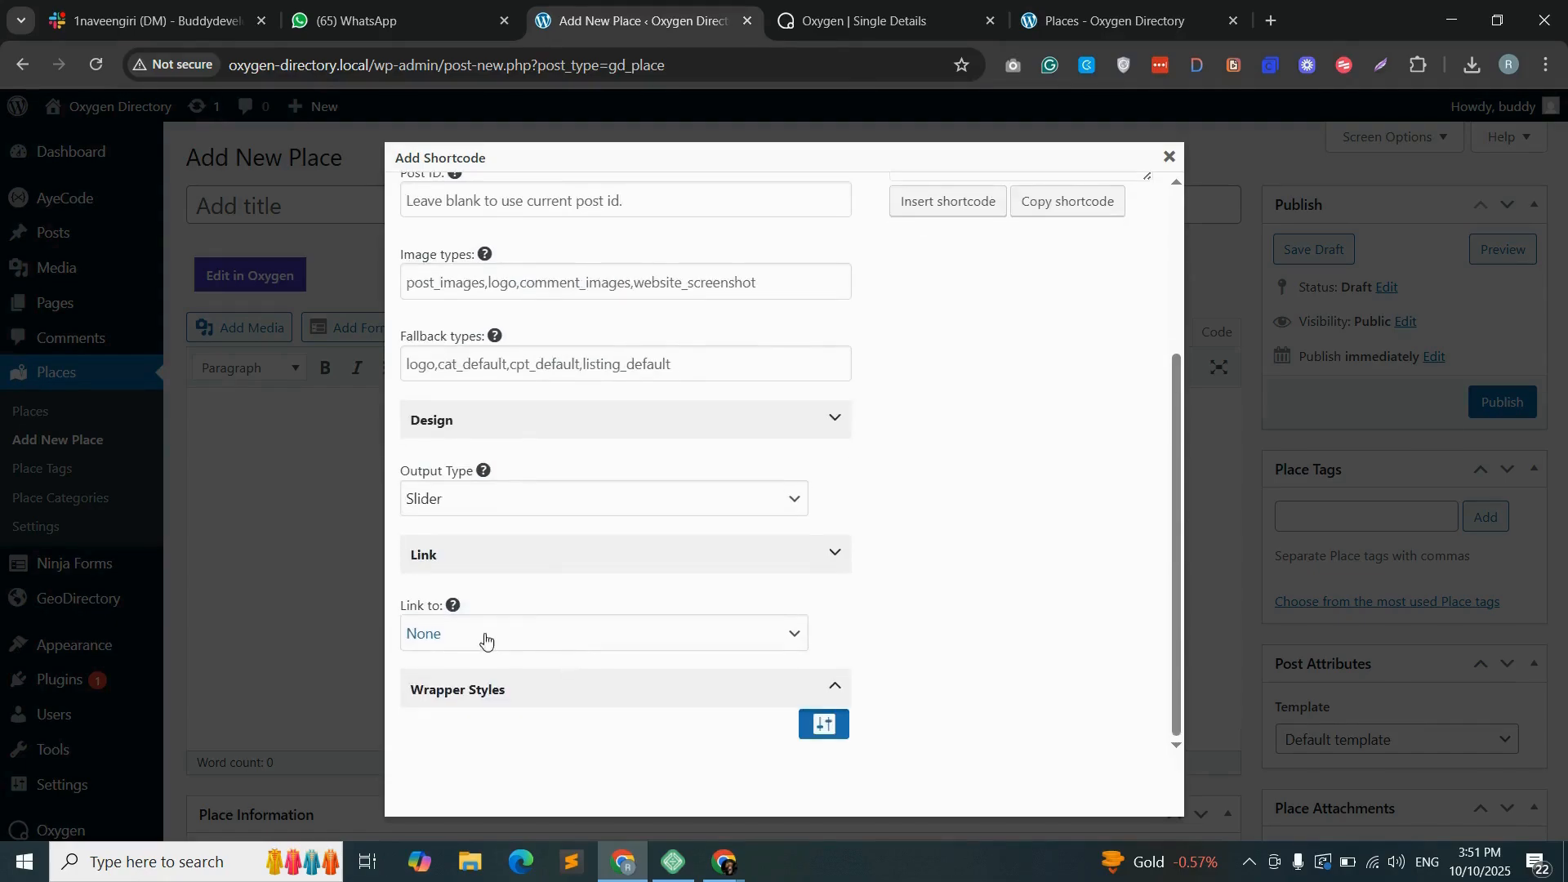
{"action": "left_click", "coordinate": [517, 693]}
{"action": "scroll", "coordinate": [568, 683], "scroll_direction": "down", "scroll_amount": 4}
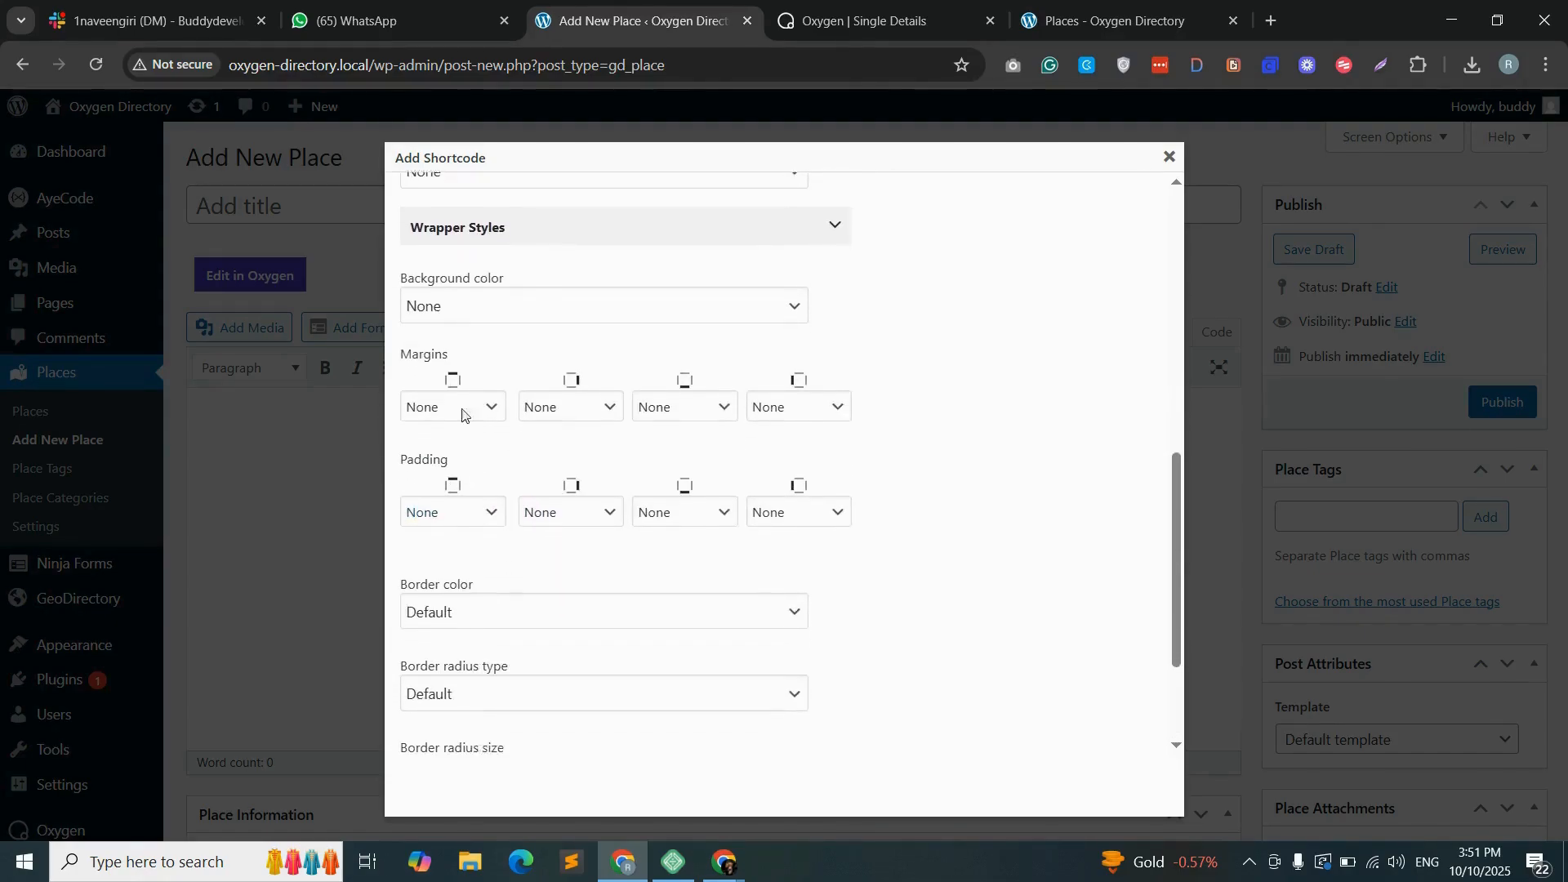
{"action": "scroll", "coordinate": [532, 625], "scroll_direction": "down", "scroll_amount": 2}
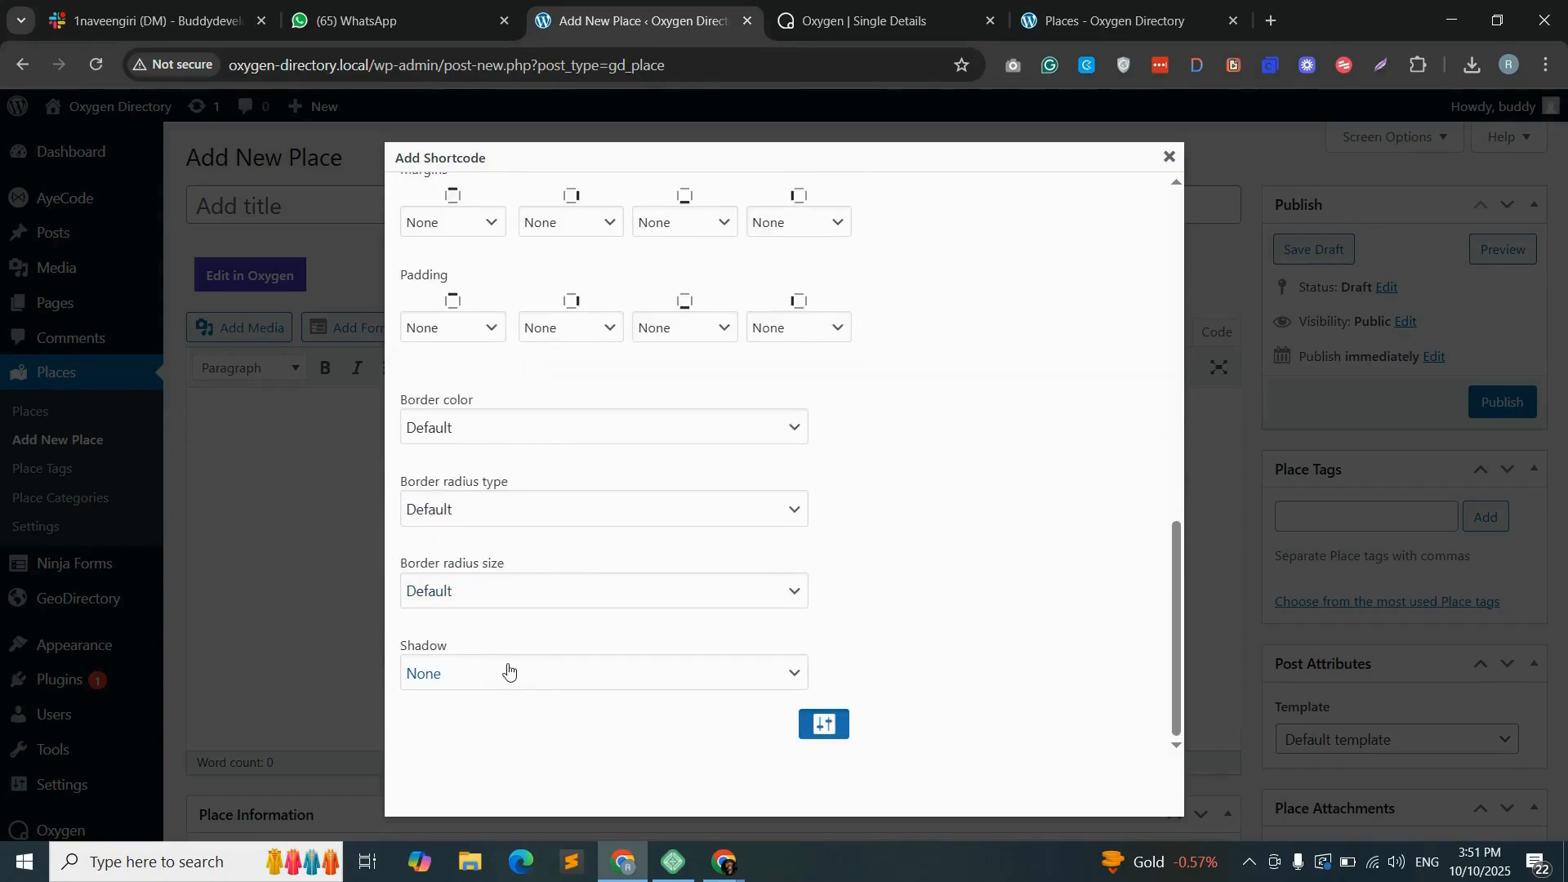
{"action": "scroll", "coordinate": [523, 645], "scroll_direction": "up", "scroll_amount": 10}
{"action": "scroll", "coordinate": [735, 645], "scroll_direction": "down", "scroll_amount": 12}
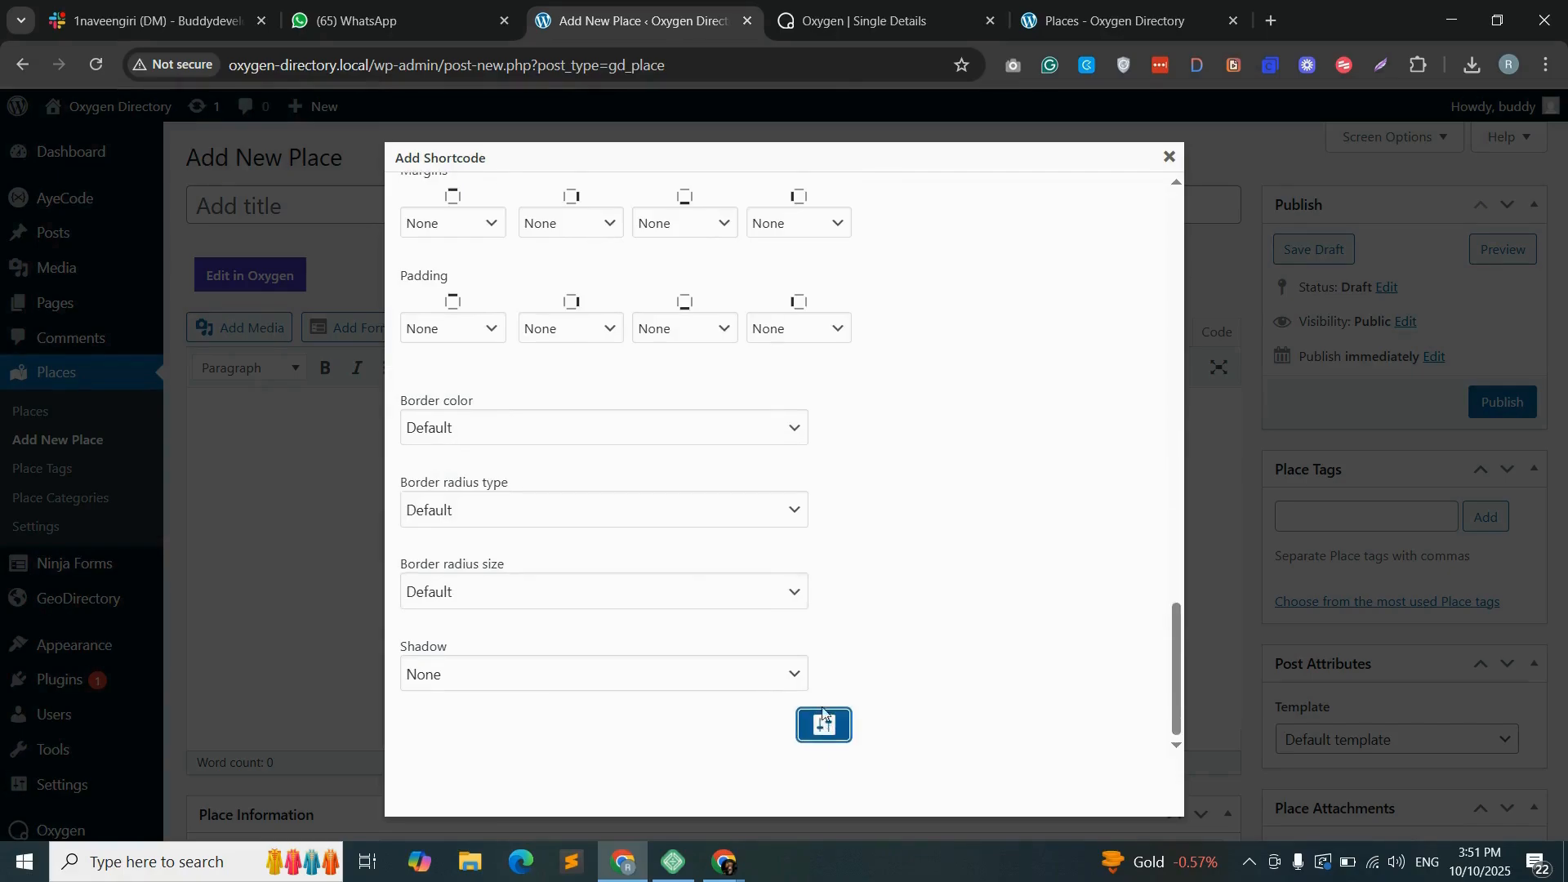
- Set both the image limit and the show limit of the slider shortcode to 3
{"action": "scroll", "coordinate": [645, 528], "scroll_direction": "up", "scroll_amount": 10}
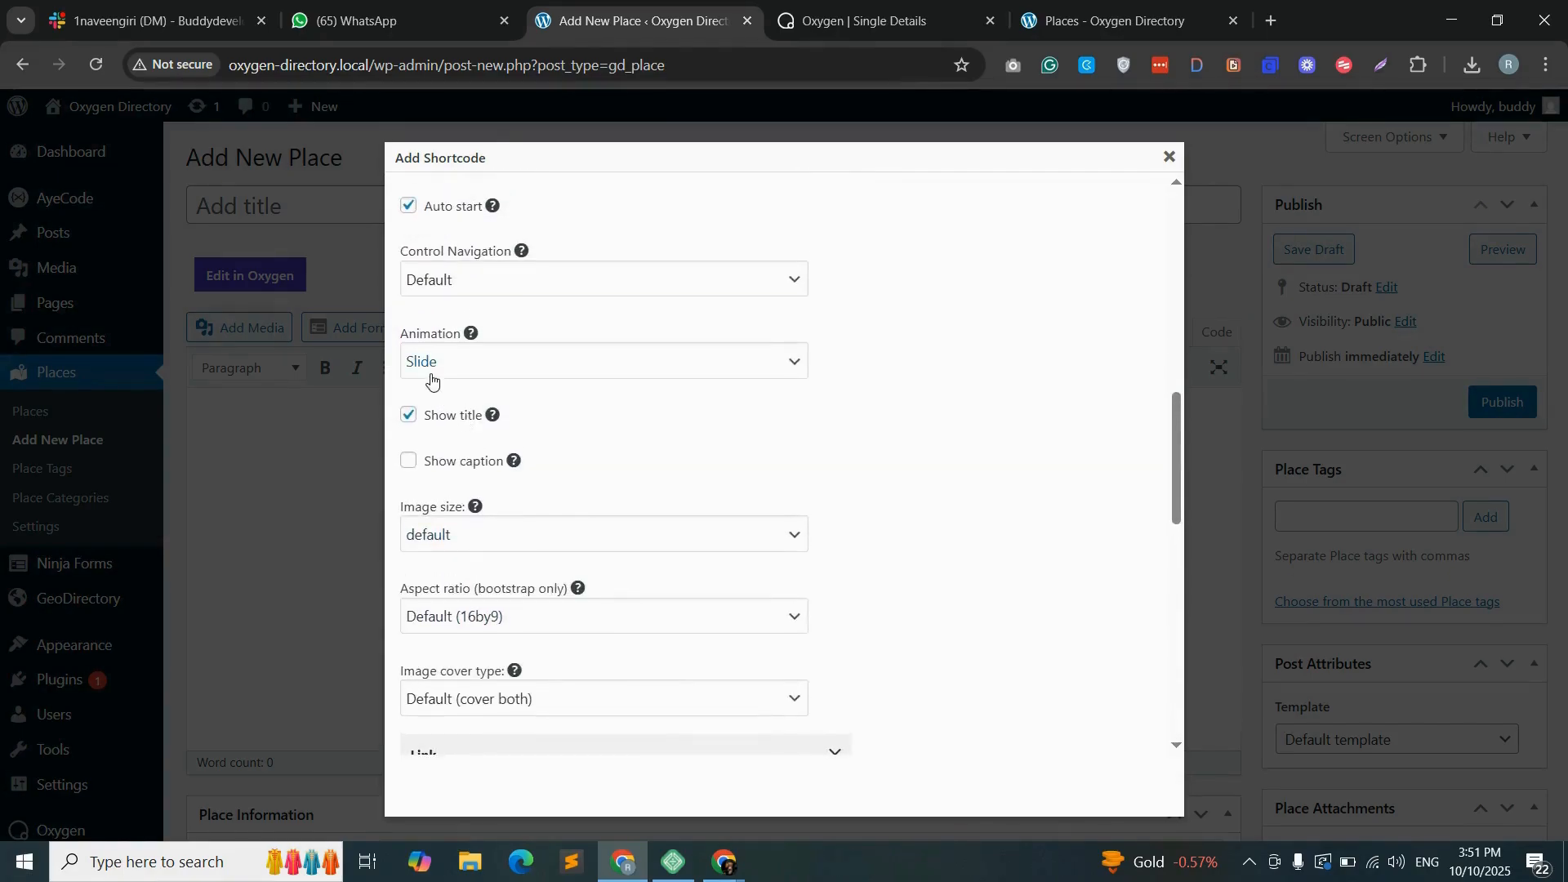
{"action": "scroll", "coordinate": [430, 377], "scroll_direction": "up", "scroll_amount": 4}
{"action": "scroll", "coordinate": [430, 378], "scroll_direction": "up", "scroll_amount": 3}
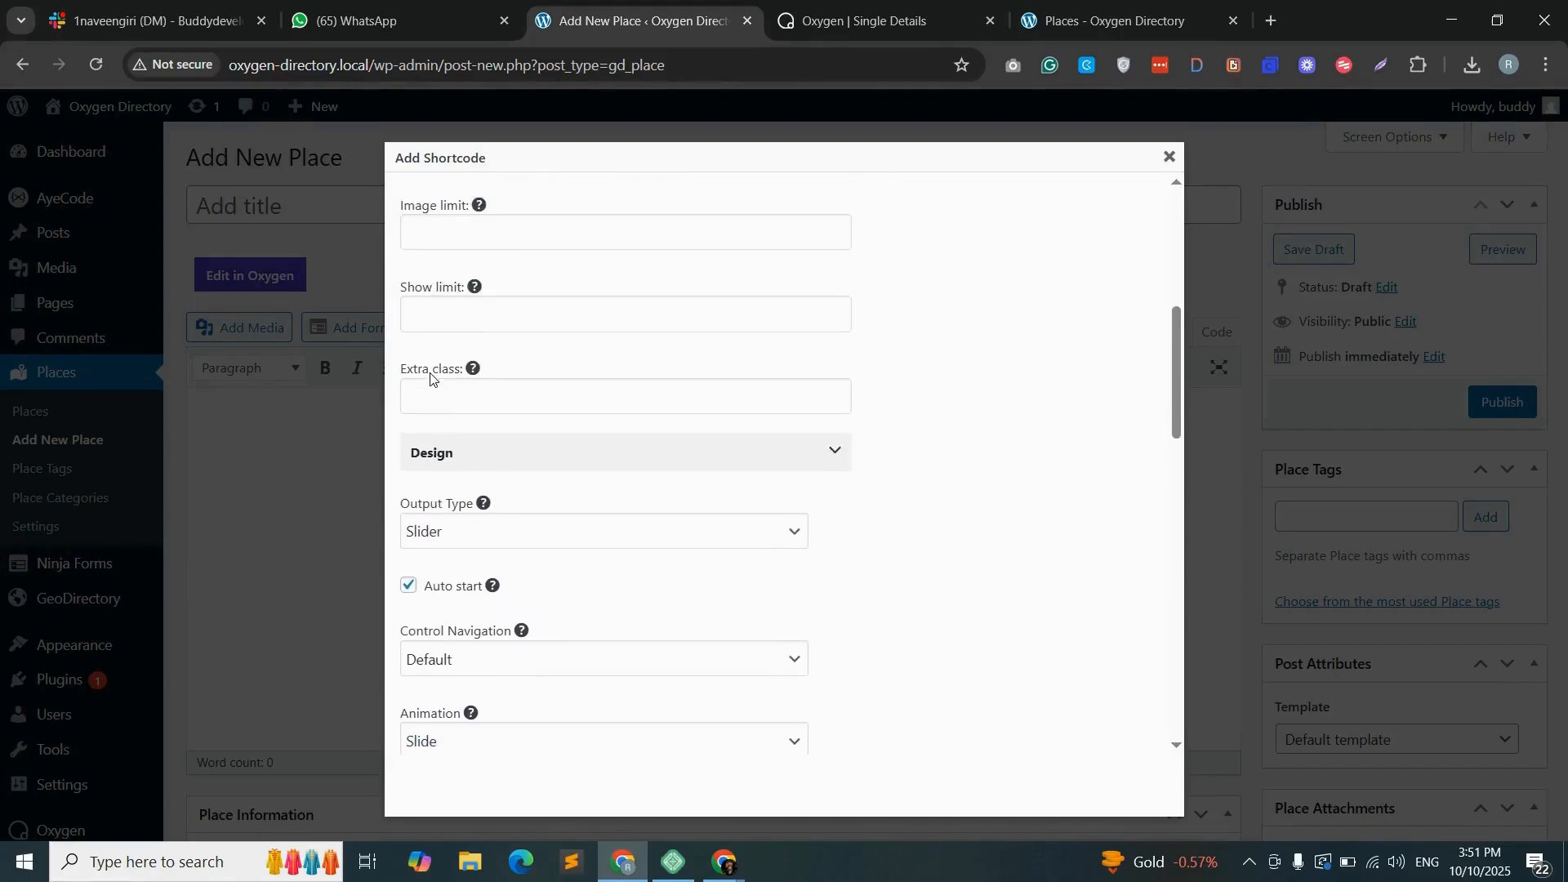
{"action": "left_click", "coordinate": [468, 355]}
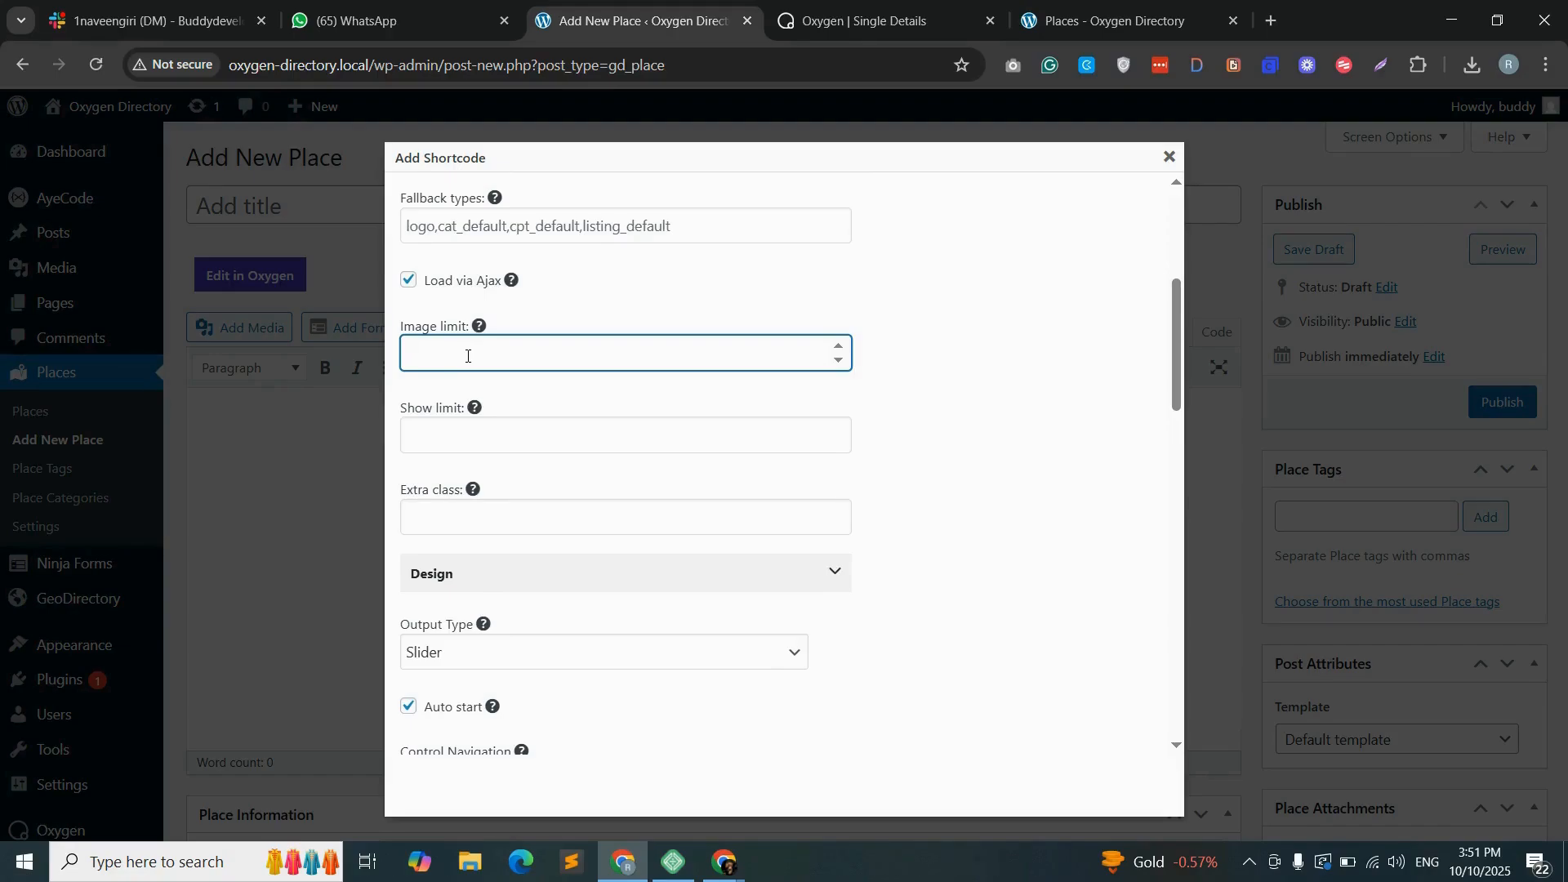
{"action": "left_click", "coordinate": [443, 436]}
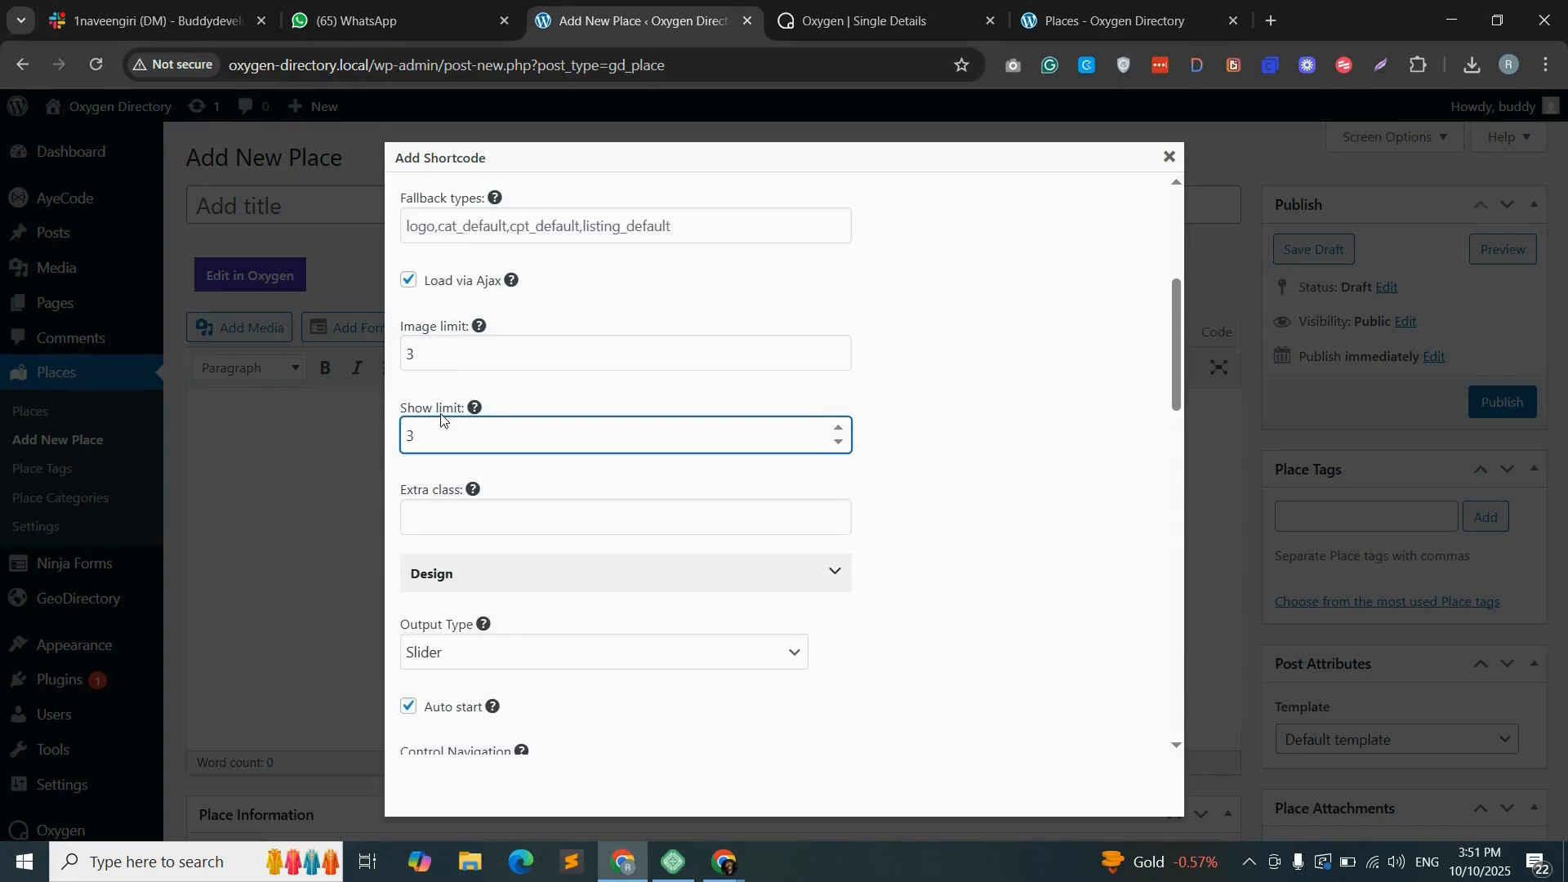
- Clear the image limit of the post images slider shortcode and copy the generated shortcode
{"action": "left_click_drag", "start_coordinate": [425, 354], "coordinate": [390, 360]}
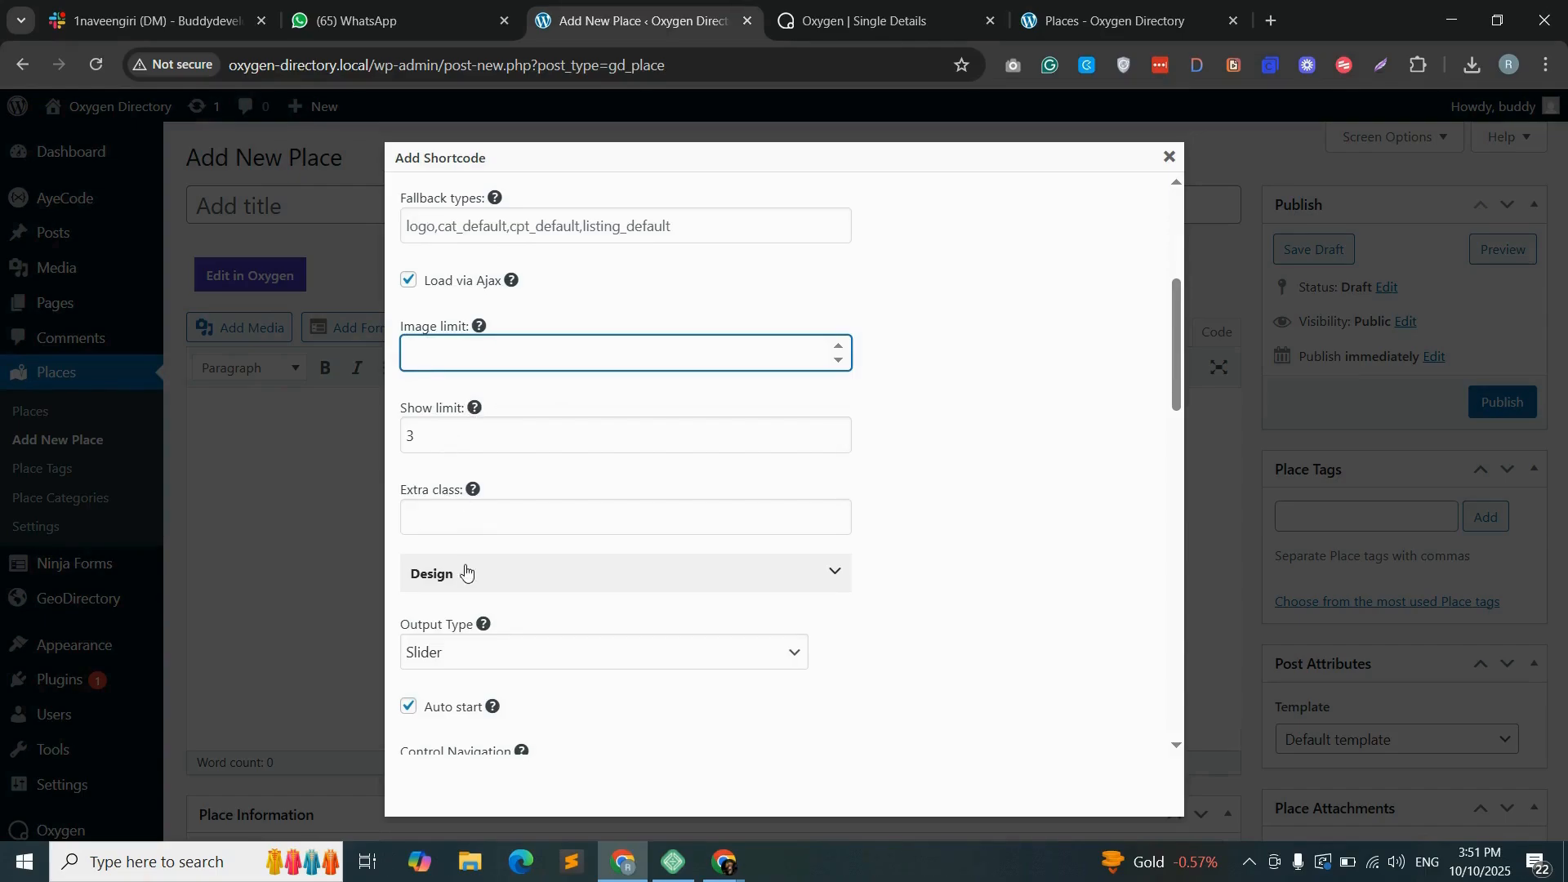
{"action": "scroll", "coordinate": [493, 519], "scroll_direction": "down", "scroll_amount": 1}
{"action": "scroll", "coordinate": [1071, 449], "scroll_direction": "up", "scroll_amount": 5}
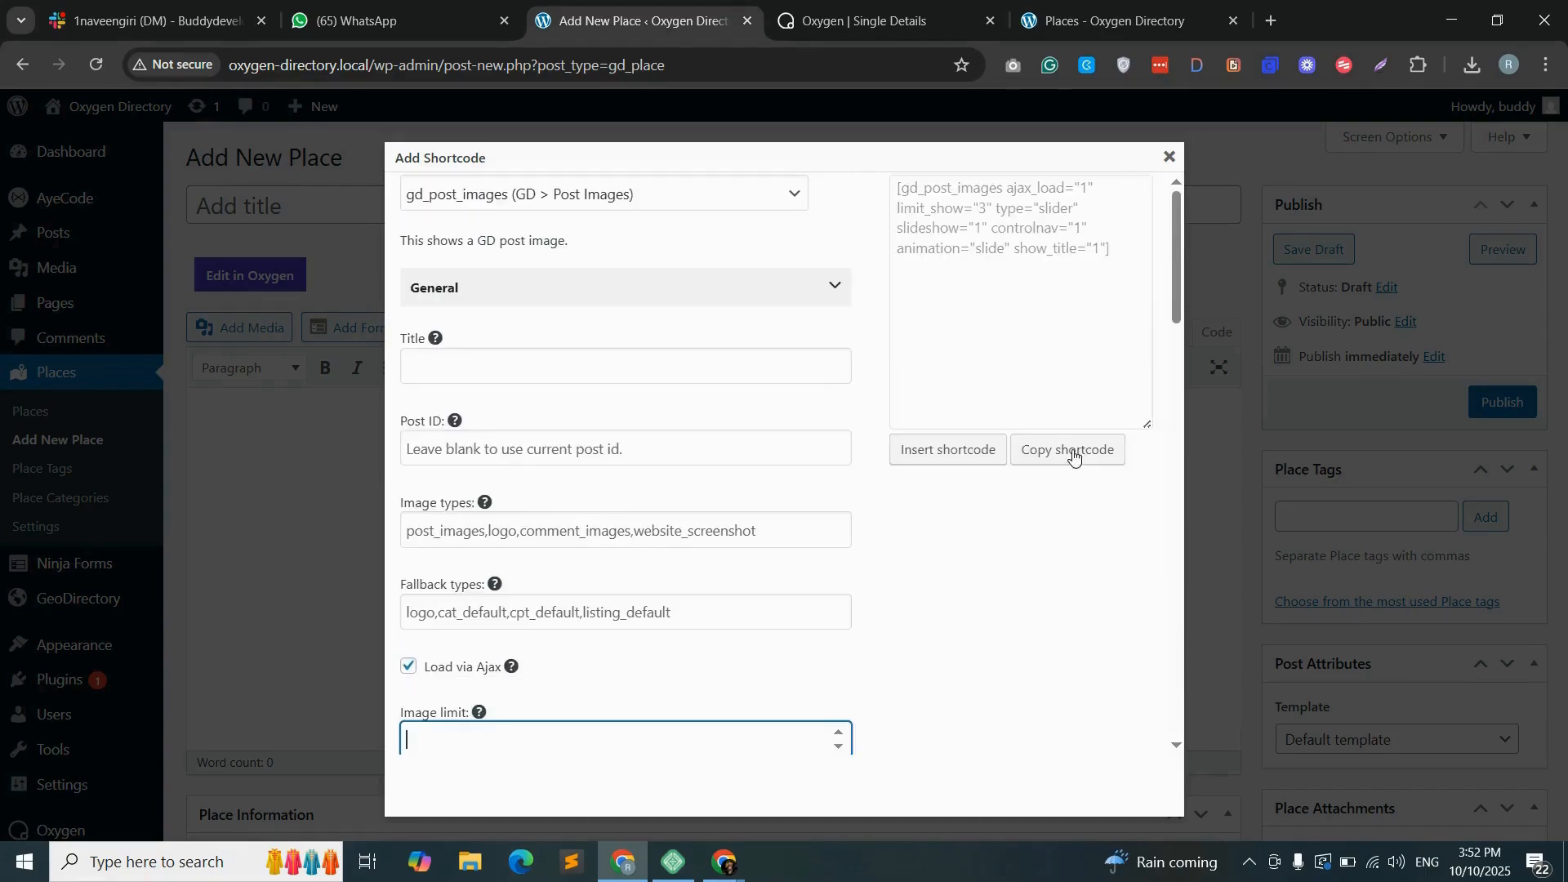
{"action": "left_click", "coordinate": [1078, 453]}
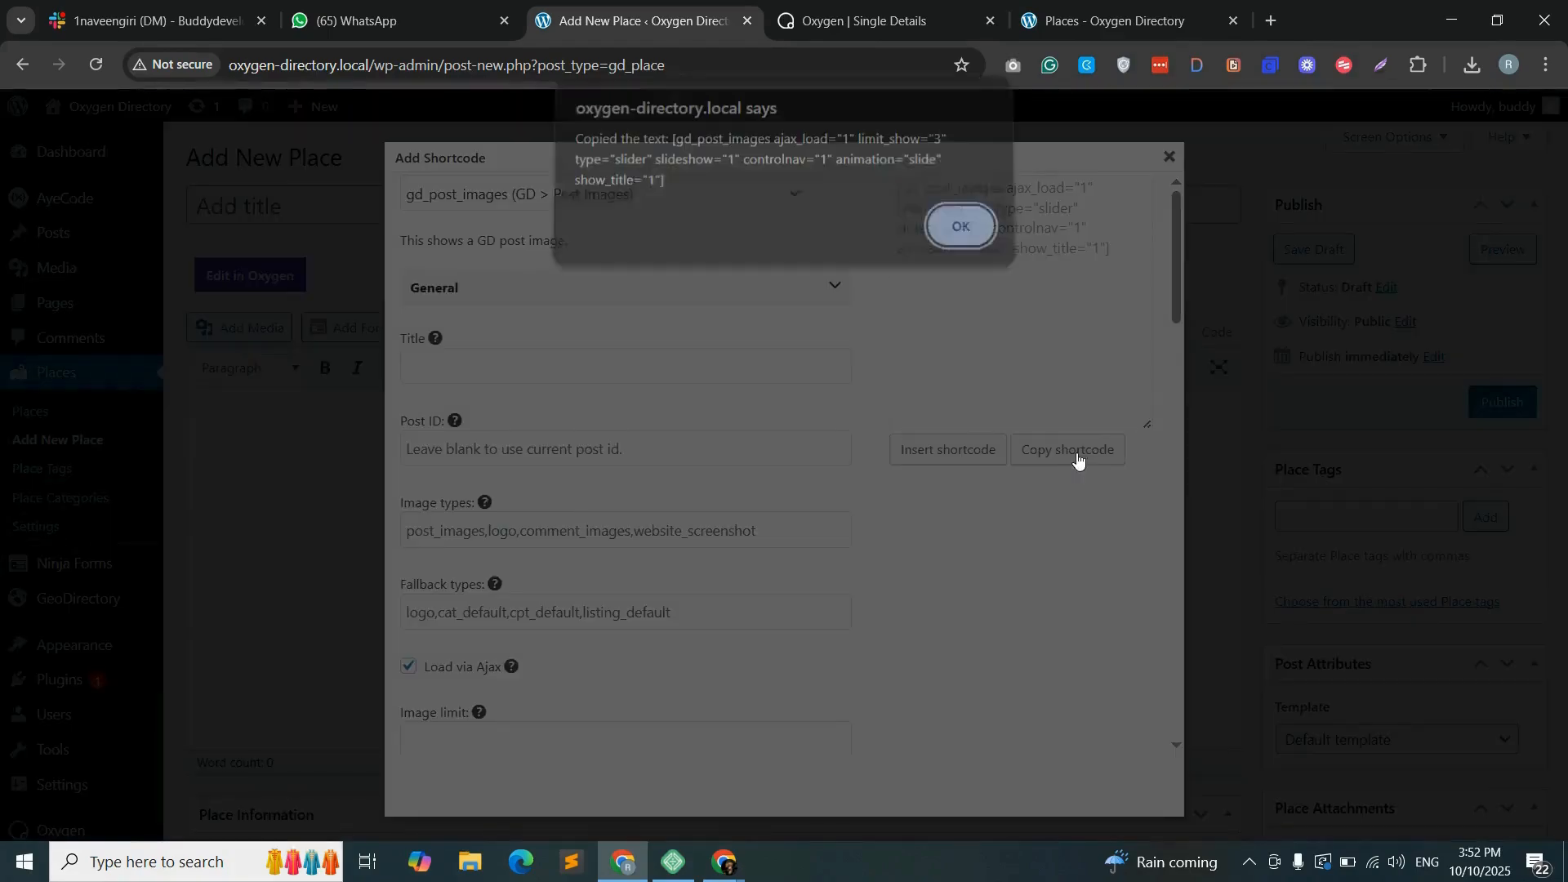
{"action": "left_click", "coordinate": [954, 235]}
- Paste the copied slider shortcode into the empty Shortcode element of the Single Details template and save the template
{"action": "left_click", "coordinate": [842, 13]}
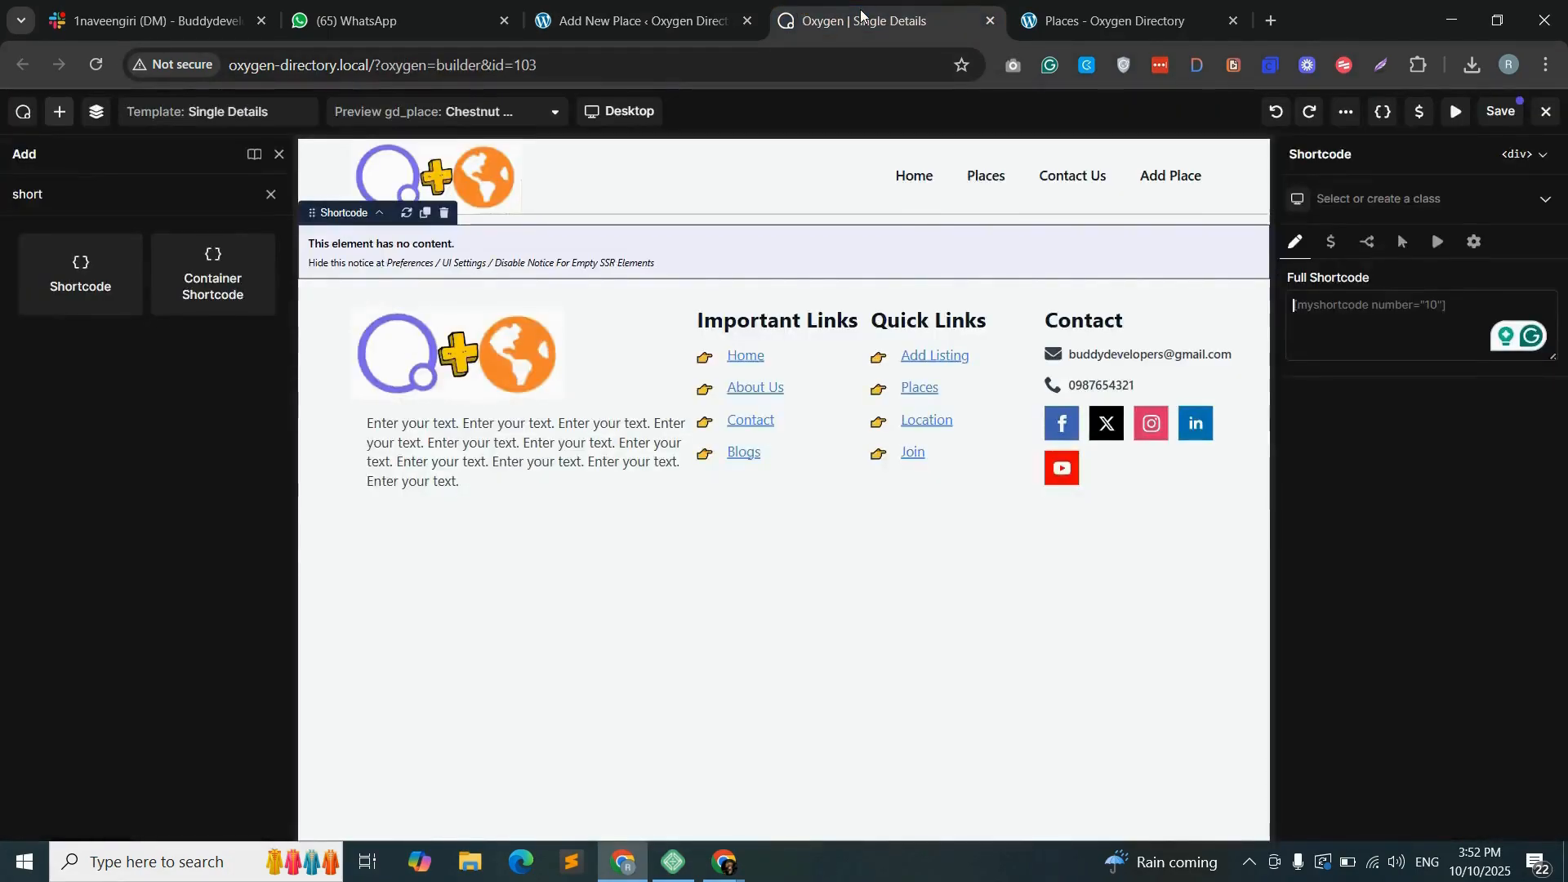
{"action": "right_click", "coordinate": [1364, 320]}
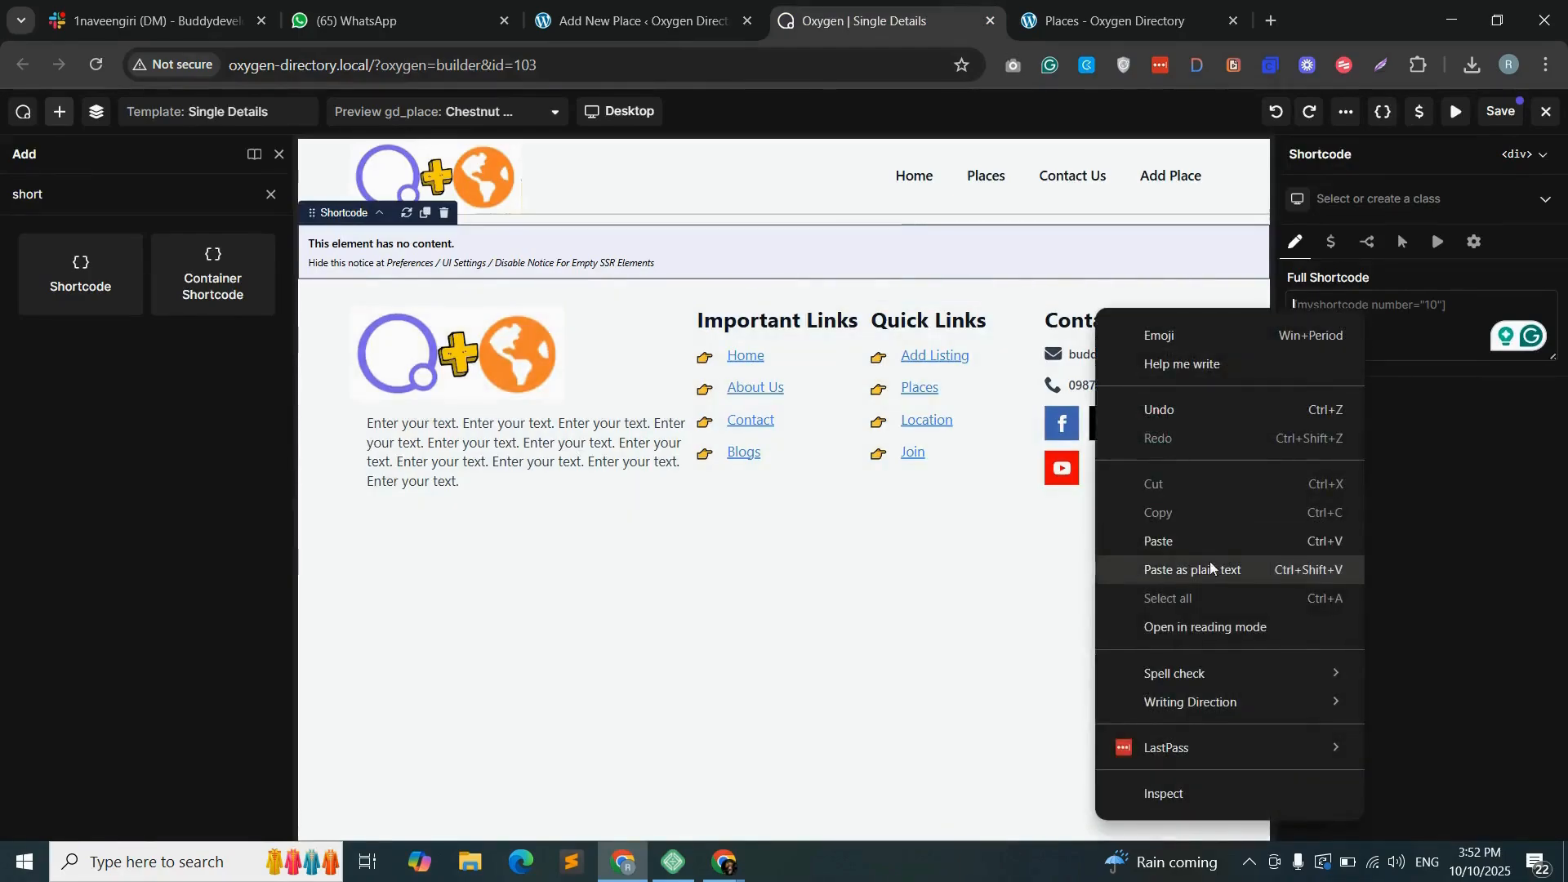
{"action": "left_click", "coordinate": [1178, 540]}
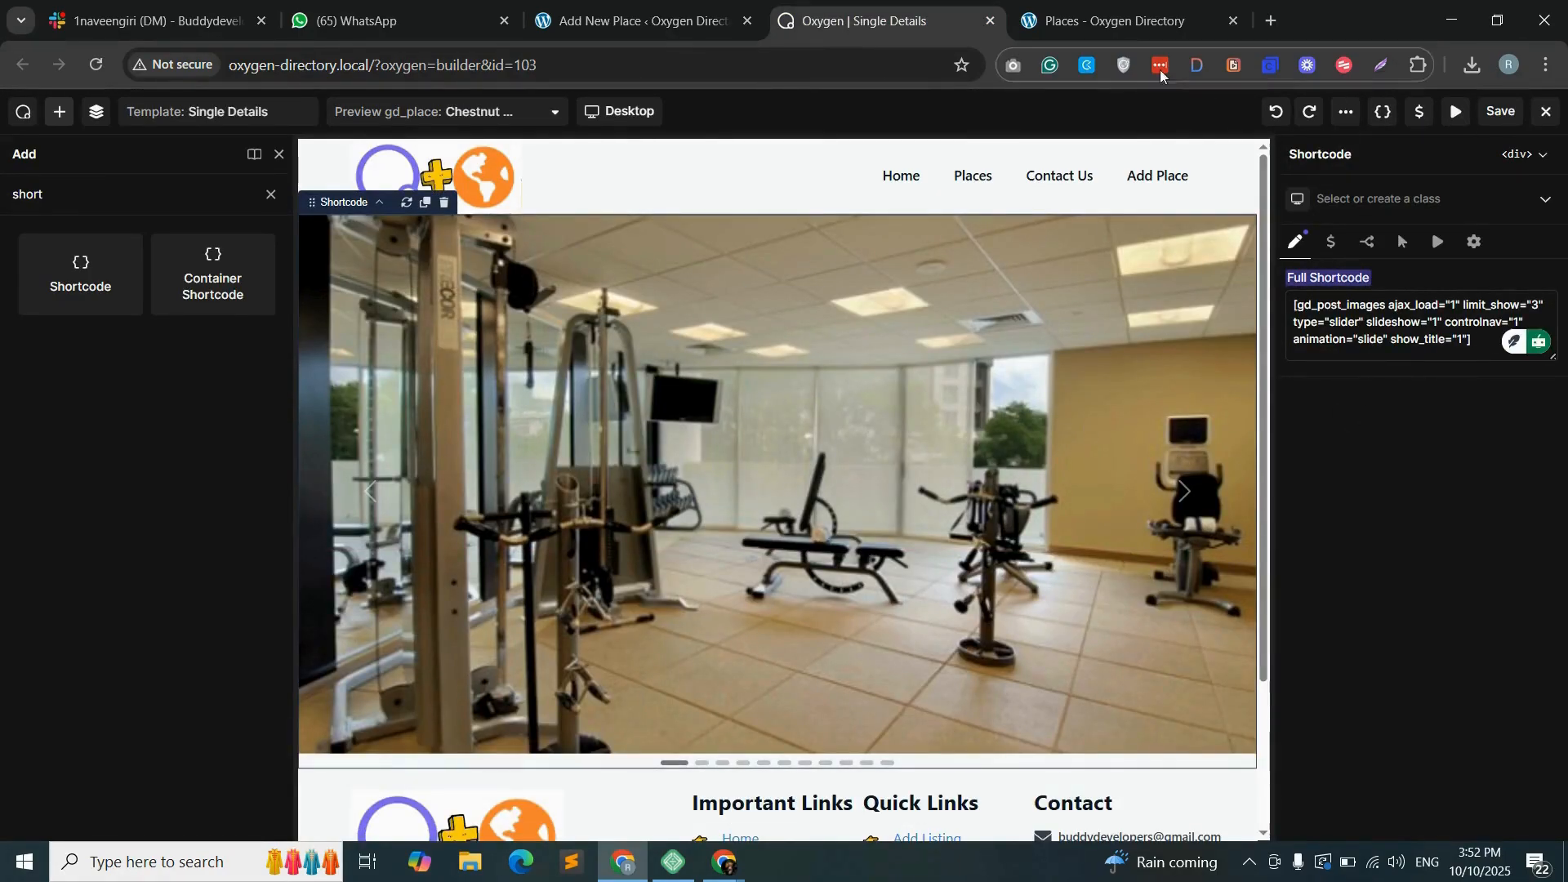
- Open the Best Western Center City Hotel listing on the live site and page through its image slider
{"action": "left_click", "coordinate": [1099, 20]}
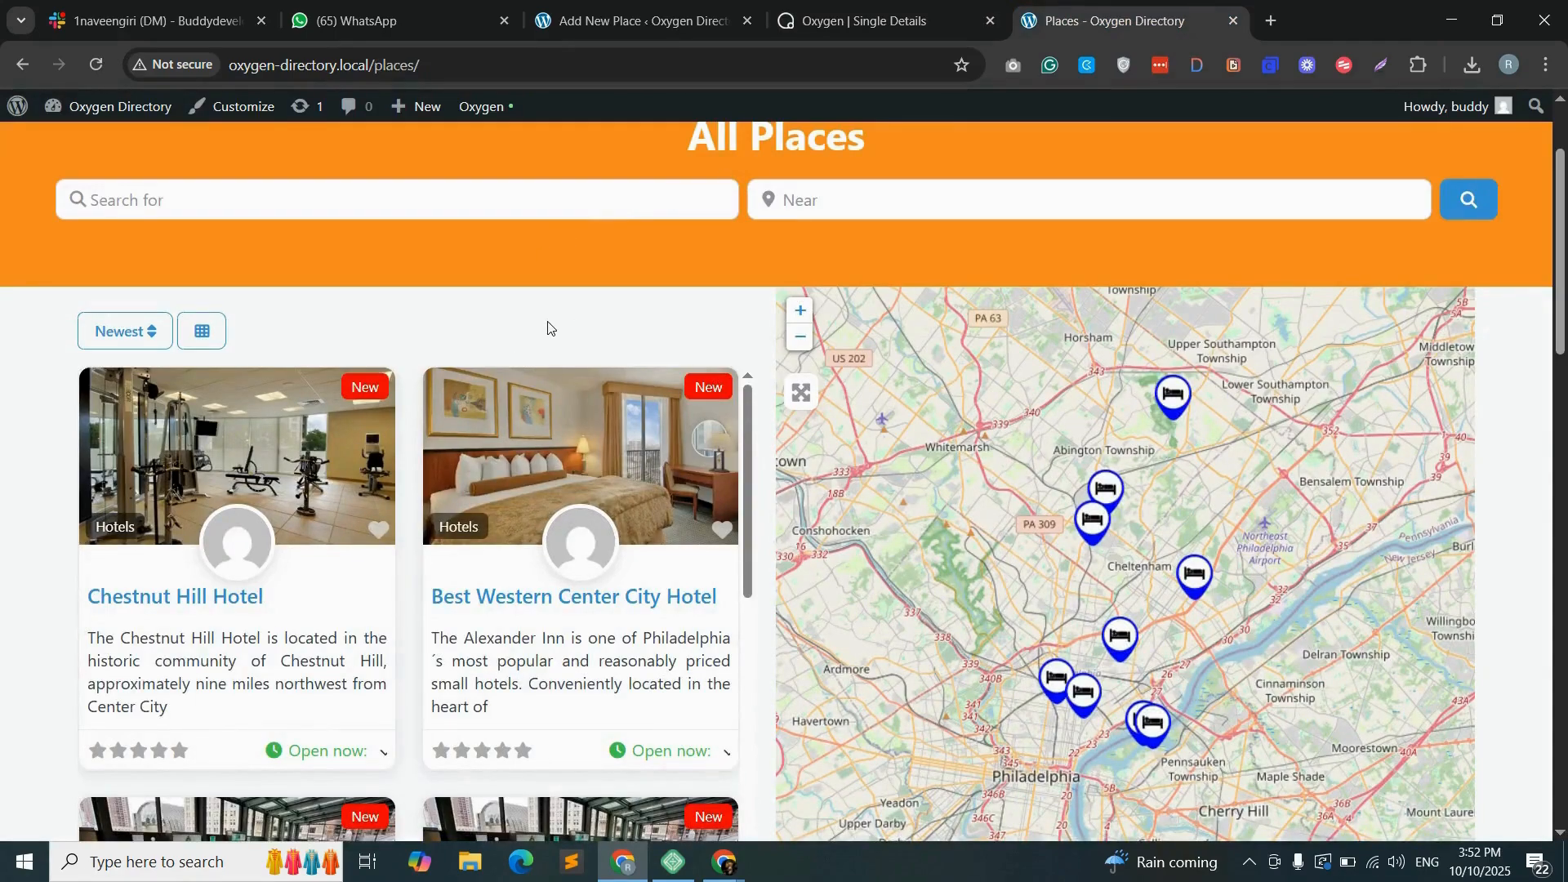
{"action": "left_click", "coordinate": [595, 603]}
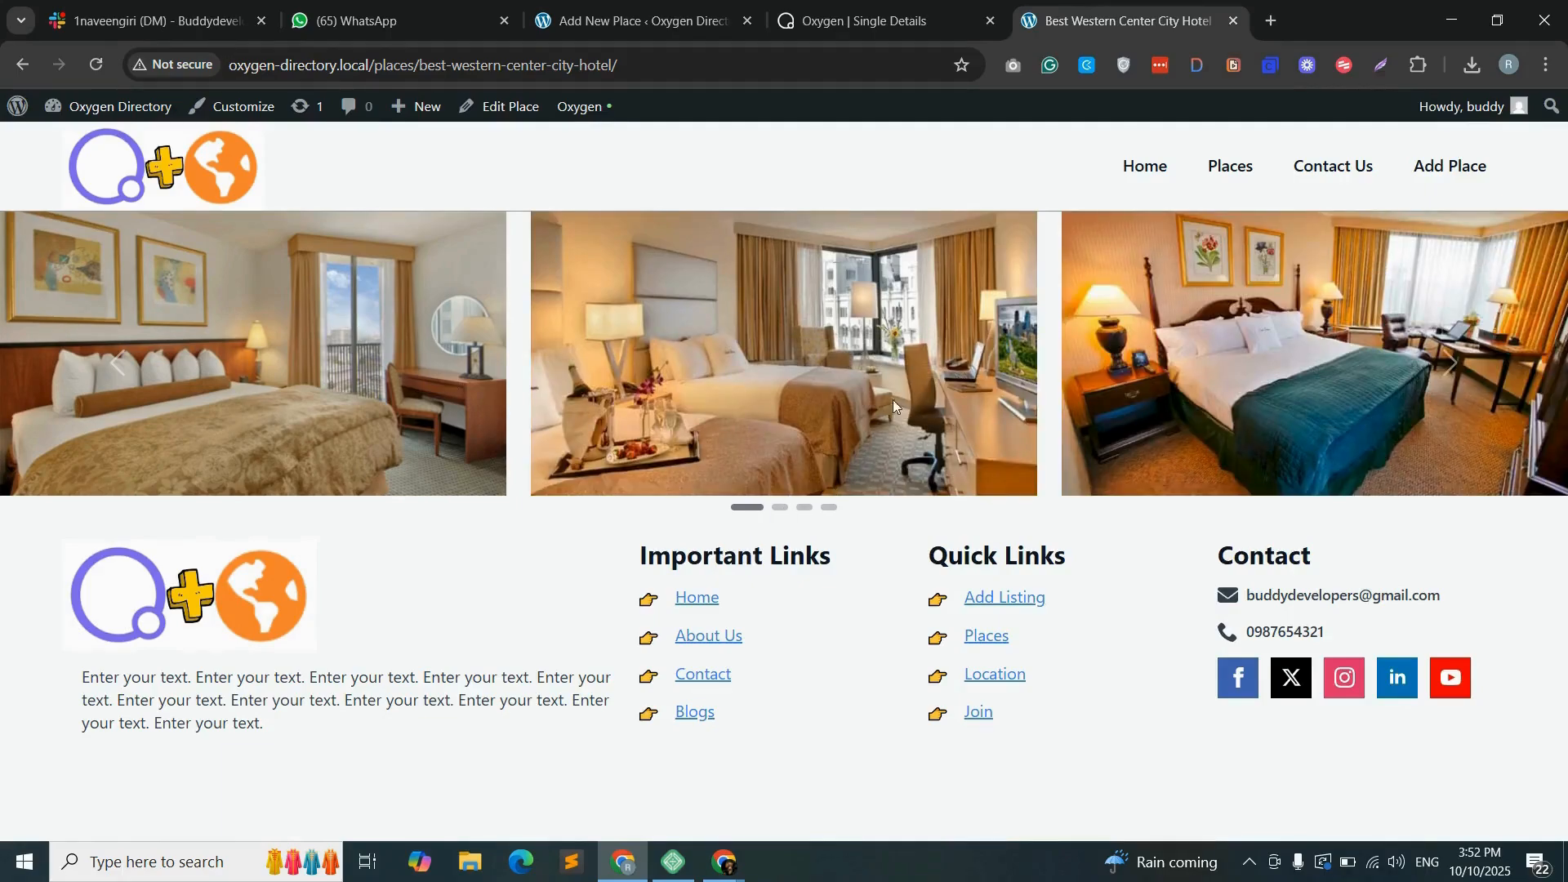
{"action": "left_click", "coordinate": [866, 21]}
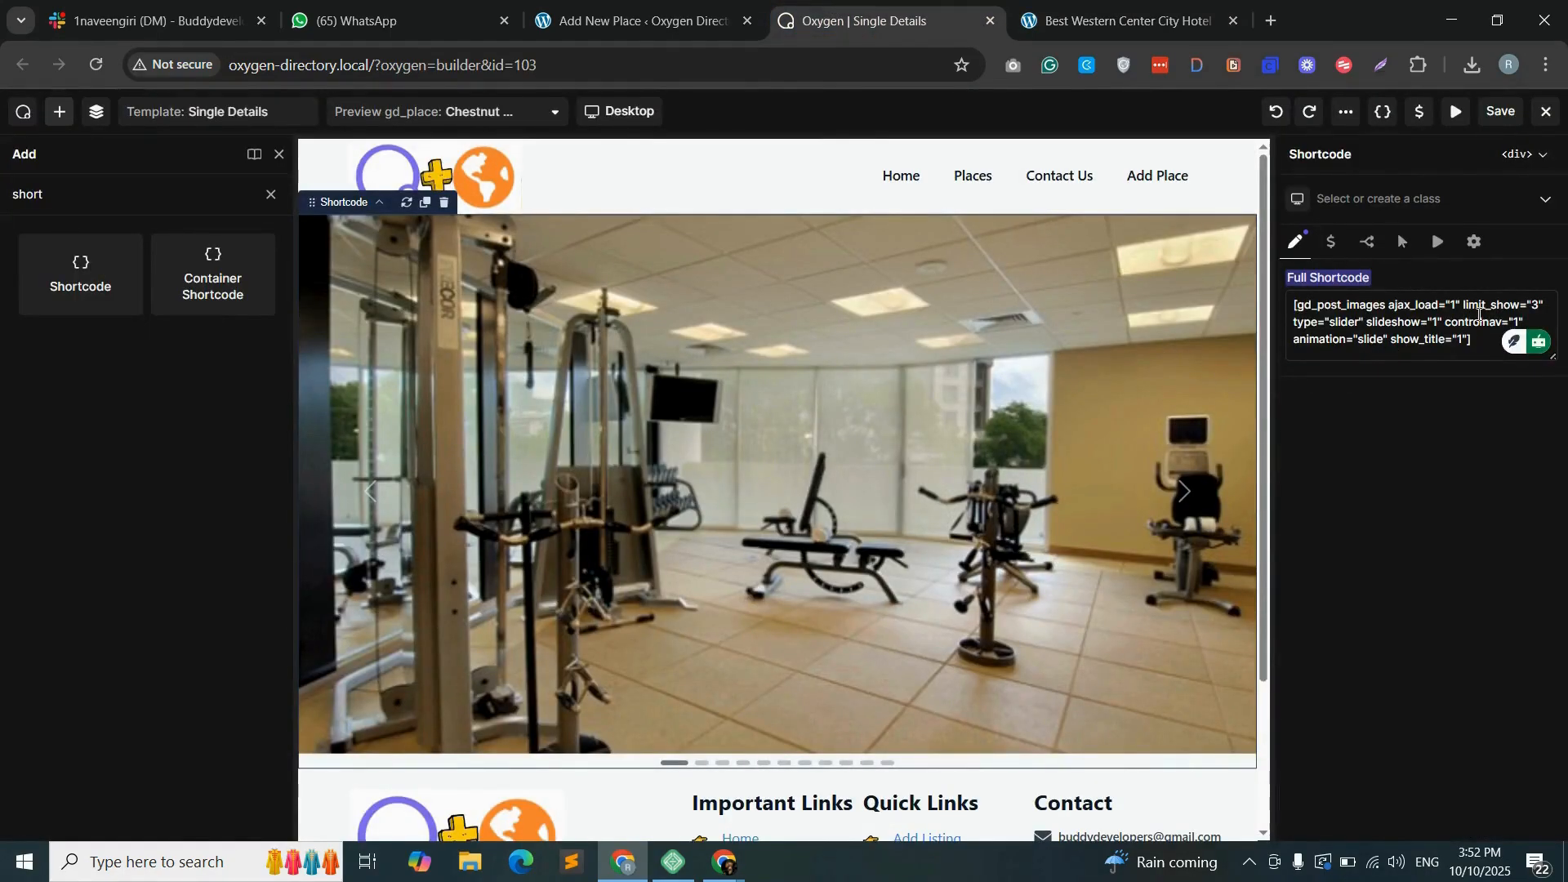
{"action": "left_click", "coordinate": [1056, 31]}
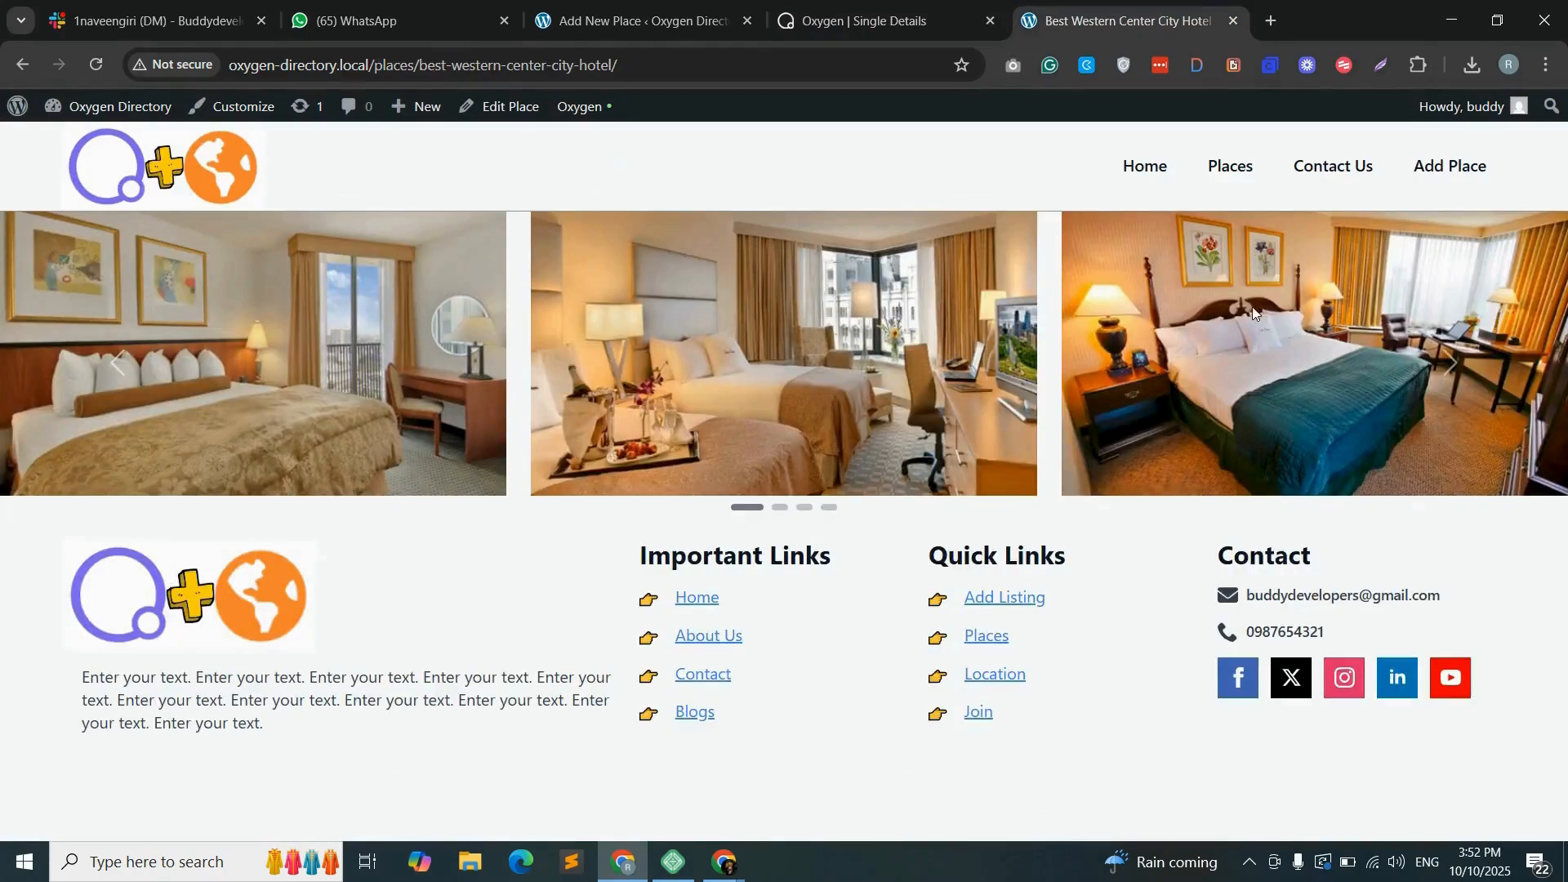
{"action": "left_click", "coordinate": [1452, 365]}
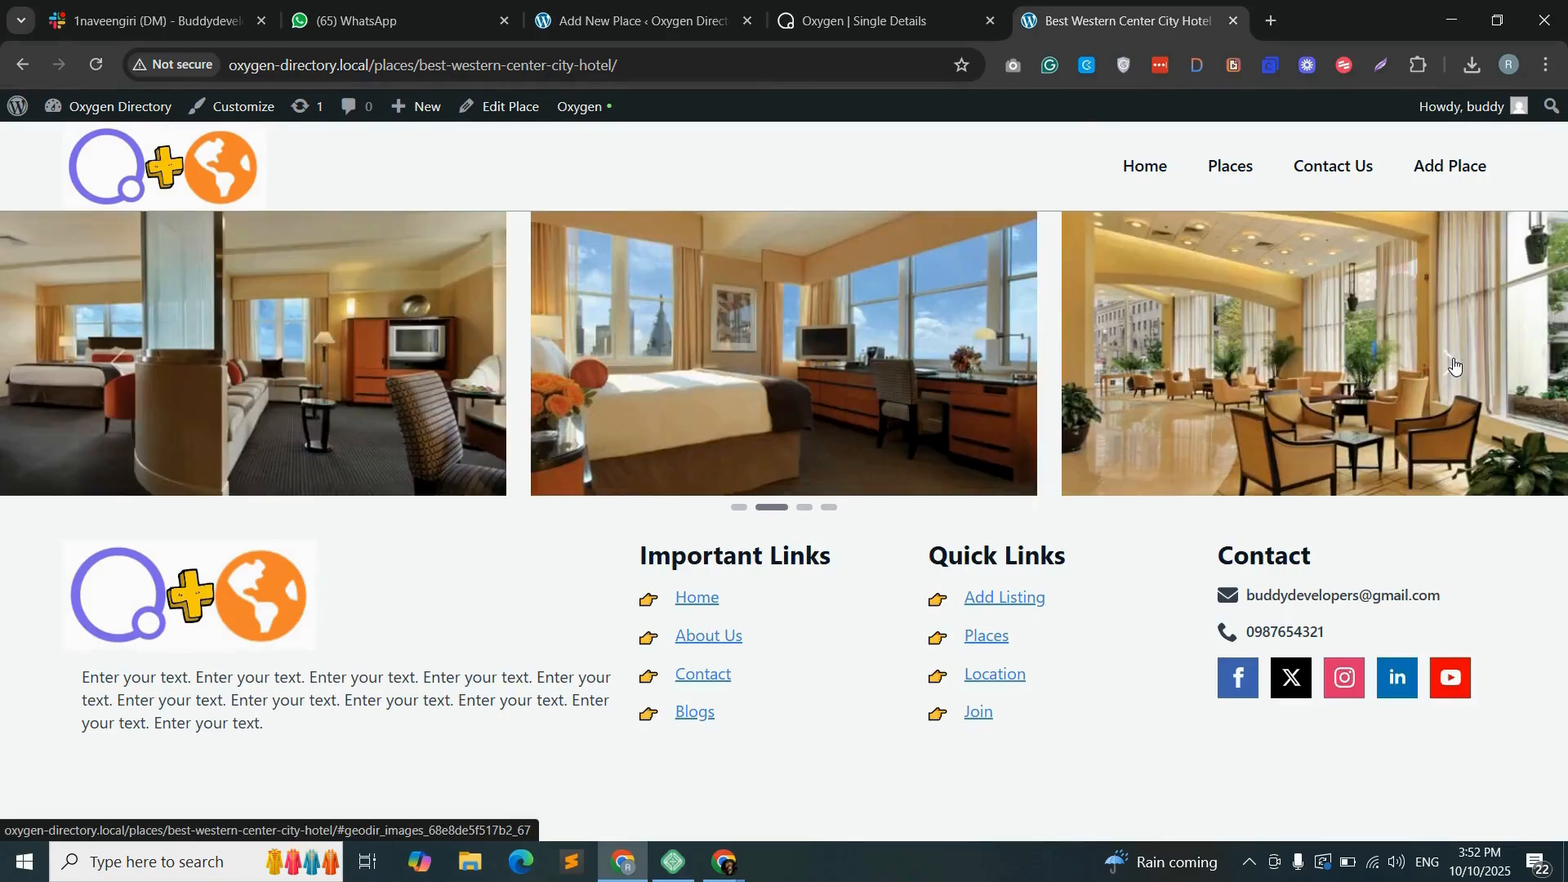
{"action": "left_click", "coordinate": [1452, 364]}
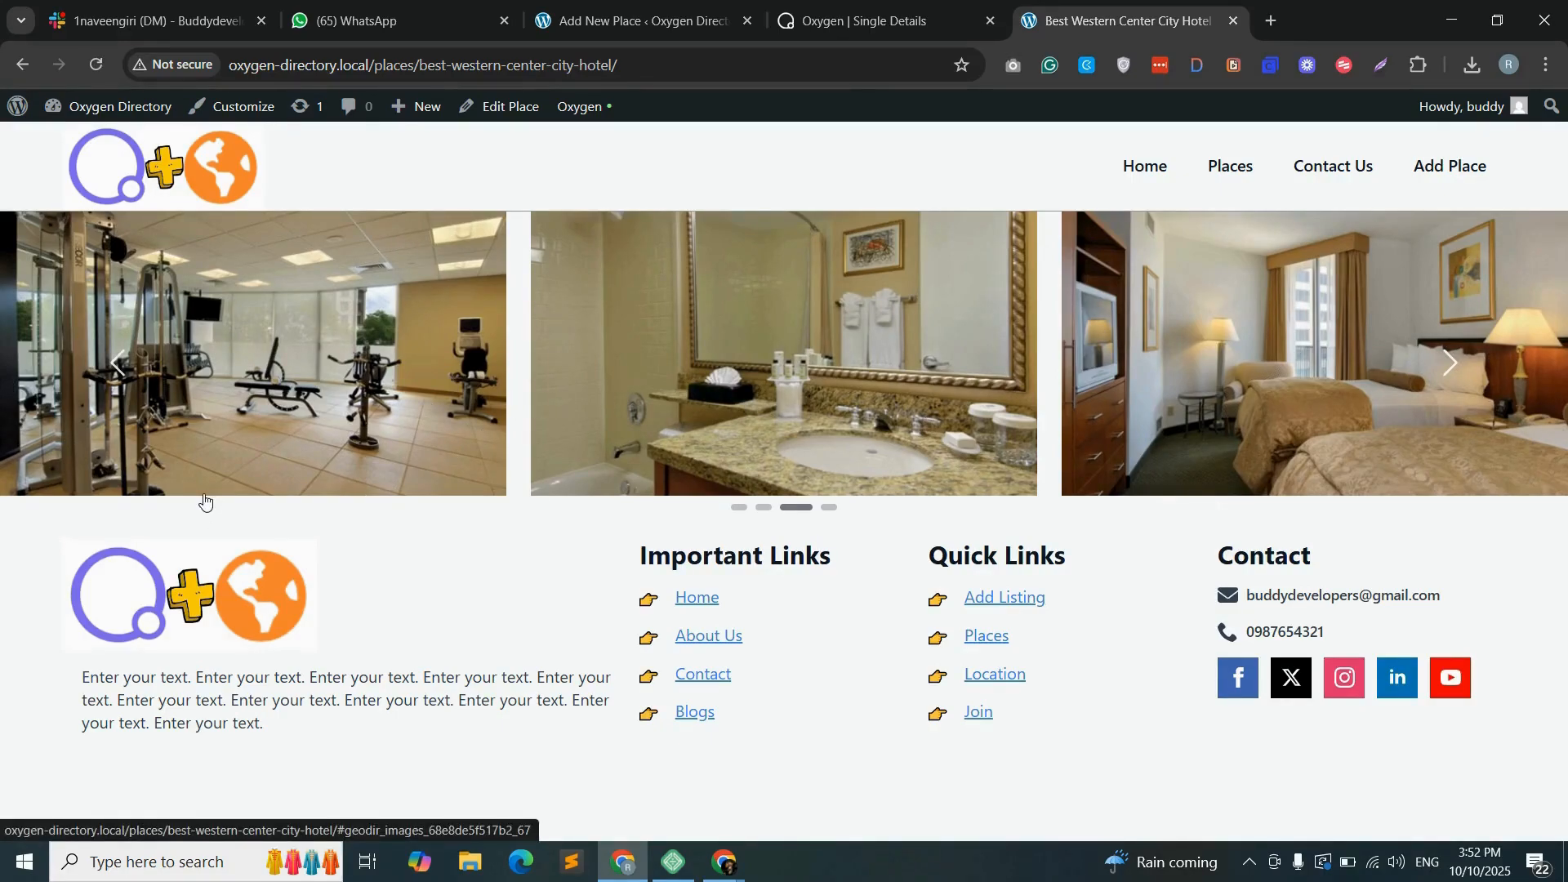
- Return to the Oxygen builder, add a Container below the image slider and show the template's element structure
{"action": "key", "text": "ctrl+shift+Tab"}
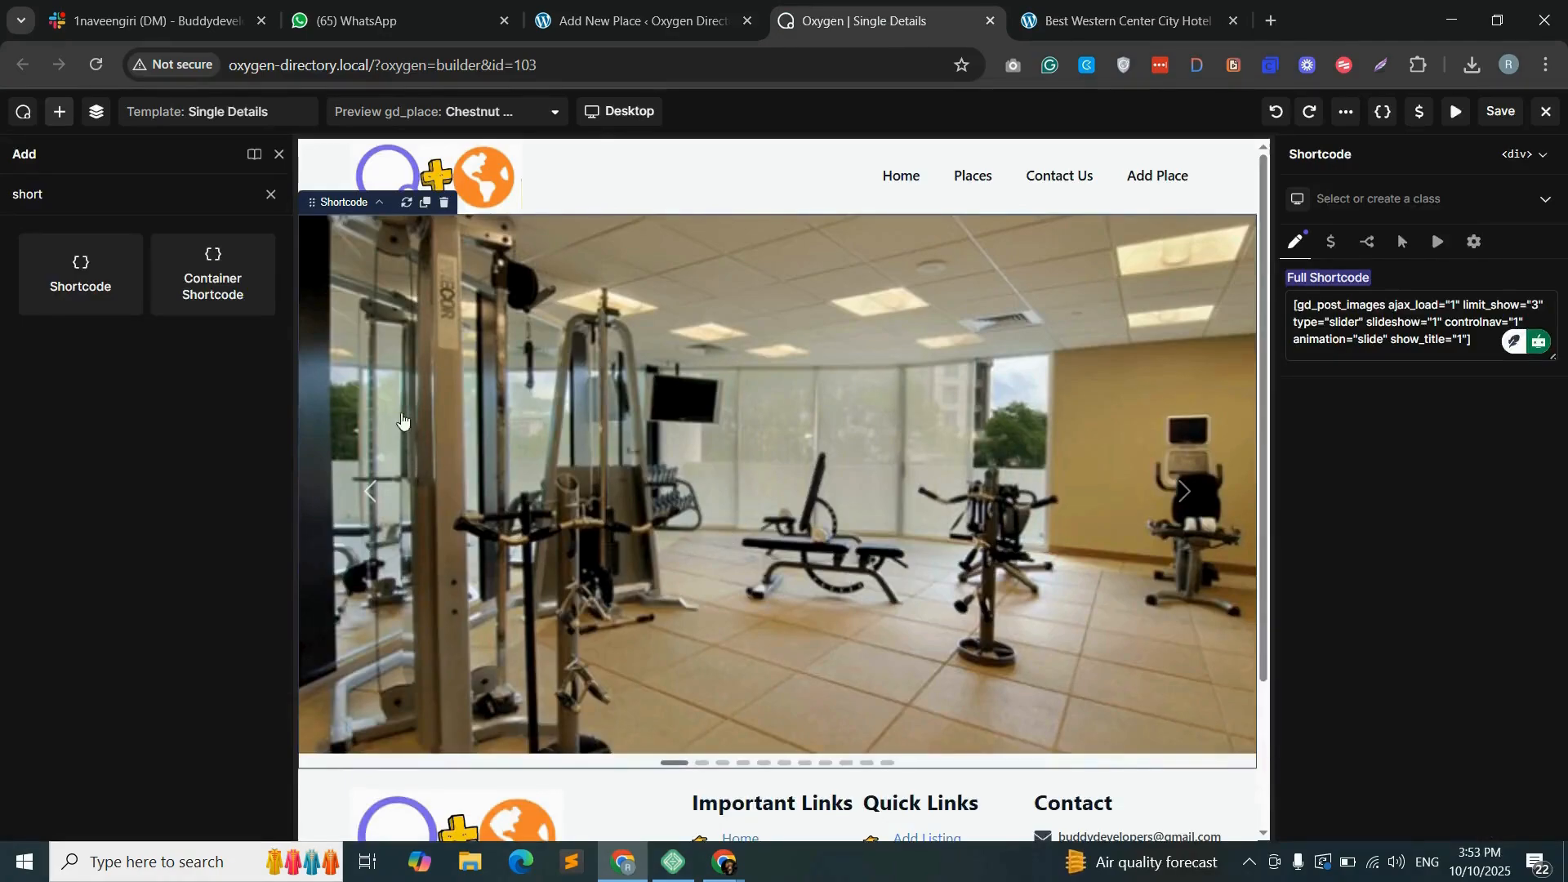
{"action": "left_click", "coordinate": [270, 194]}
{"action": "left_click_drag", "start_coordinate": [77, 311], "coordinate": [556, 767]}
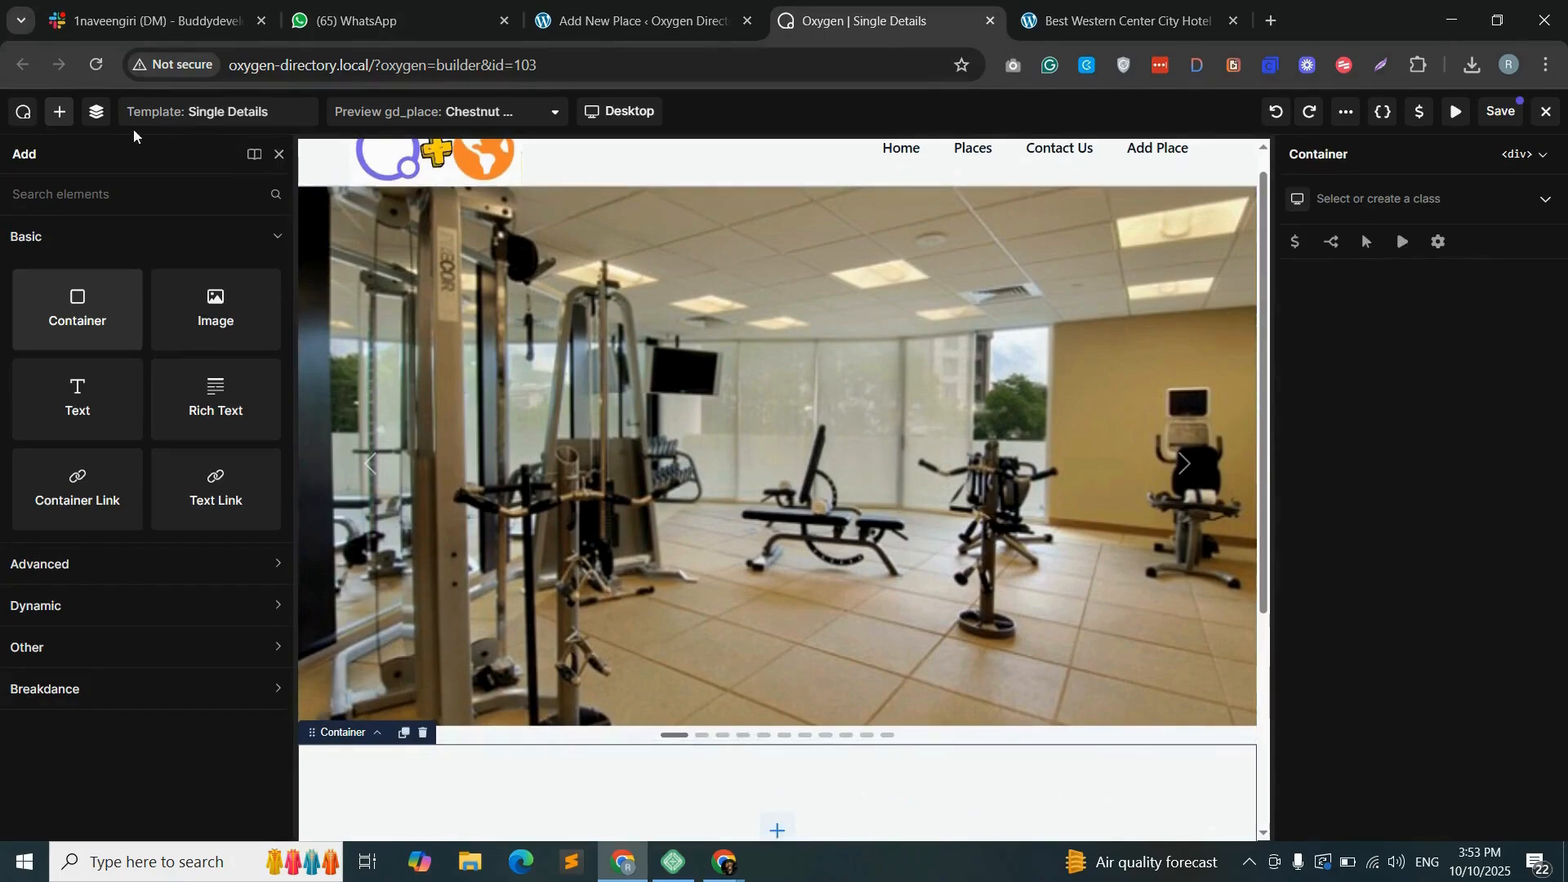
{"action": "left_click", "coordinate": [97, 111]}
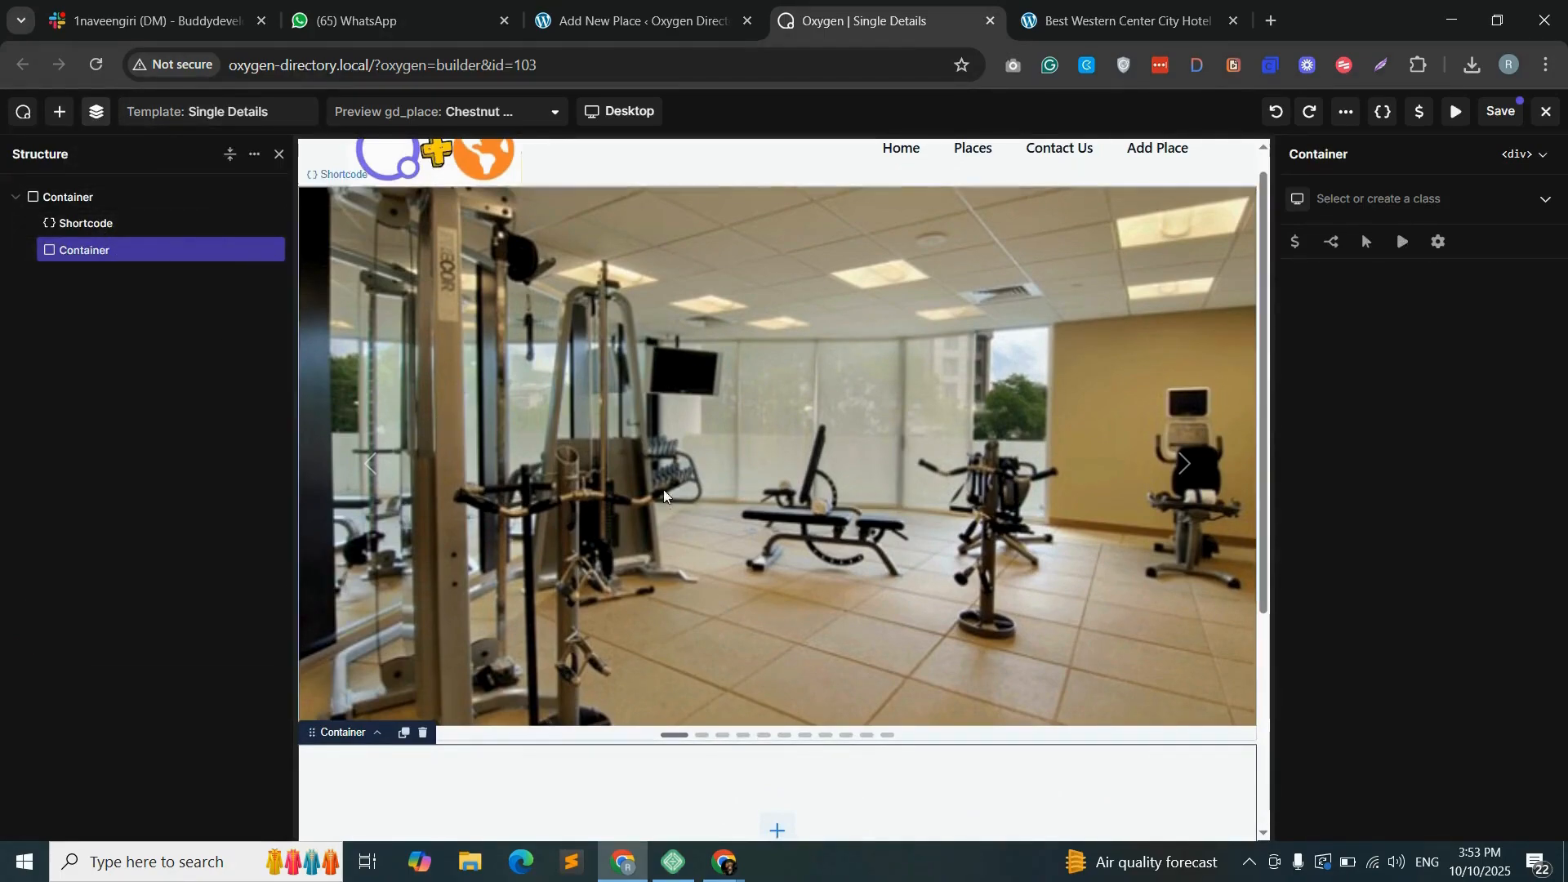
- Add a Heading element inside the new empty container below the slider
{"action": "scroll", "coordinate": [666, 506], "scroll_direction": "down", "scroll_amount": 2}
{"action": "left_click", "coordinate": [777, 693]}
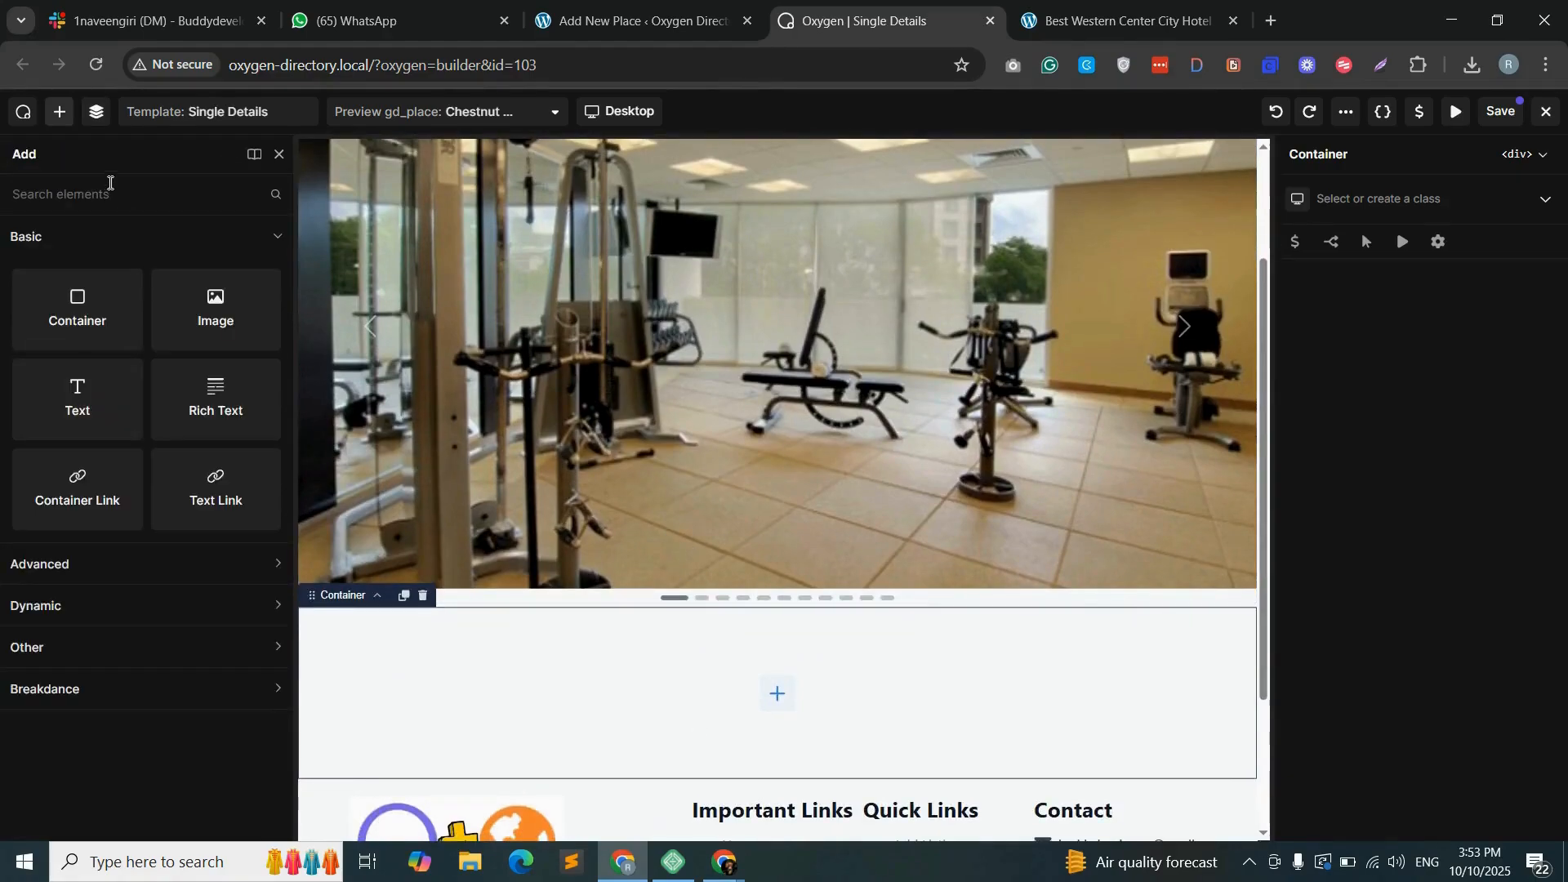
{"action": "type", "text": "head"}
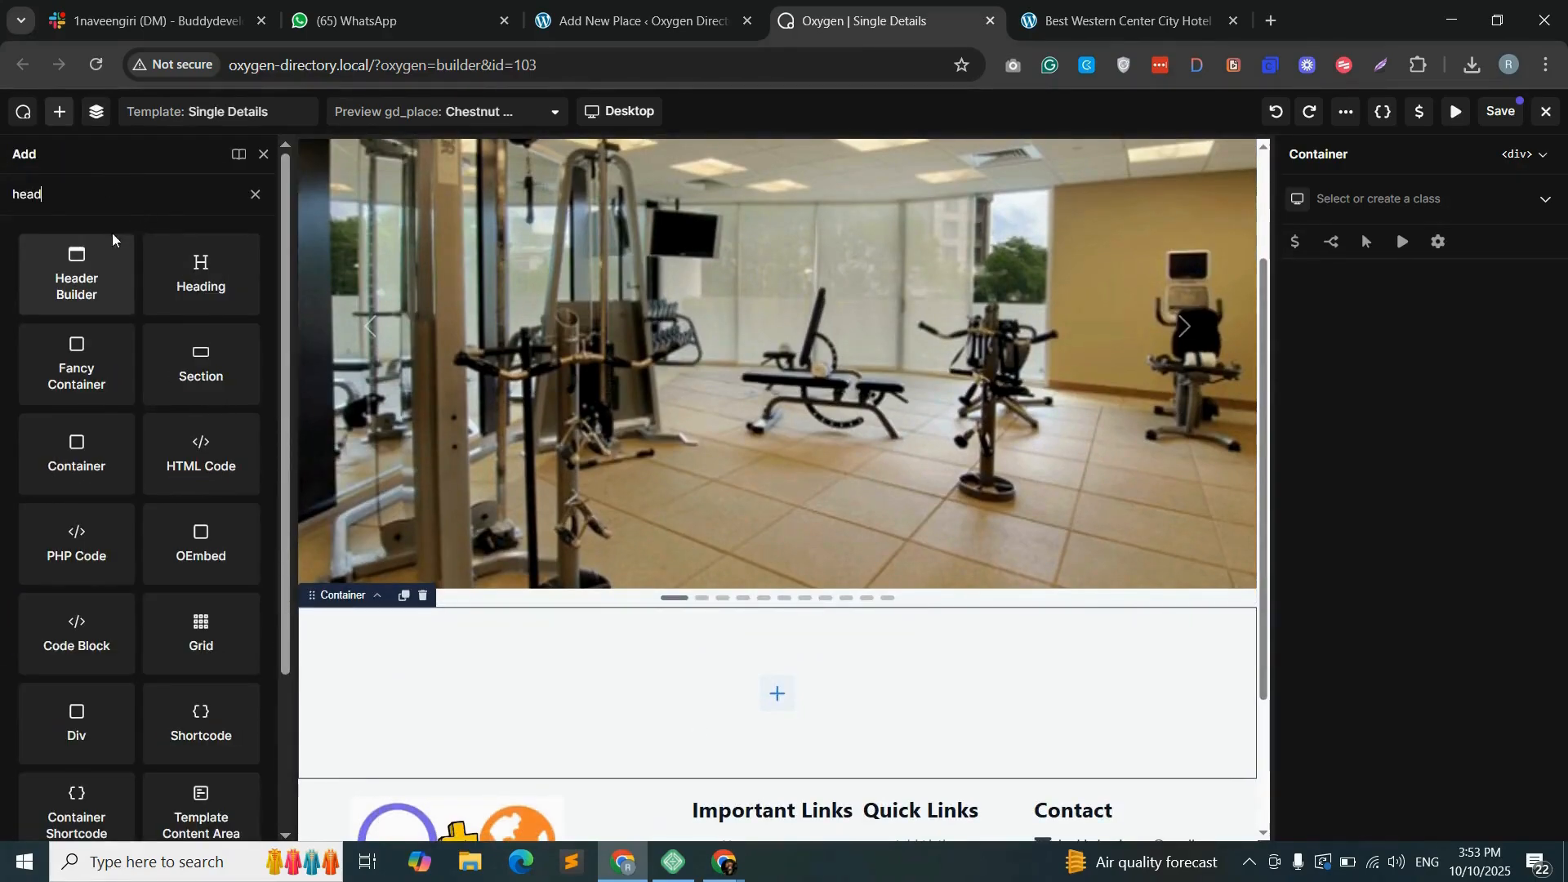
{"action": "left_click_drag", "start_coordinate": [200, 282], "coordinate": [799, 688]}
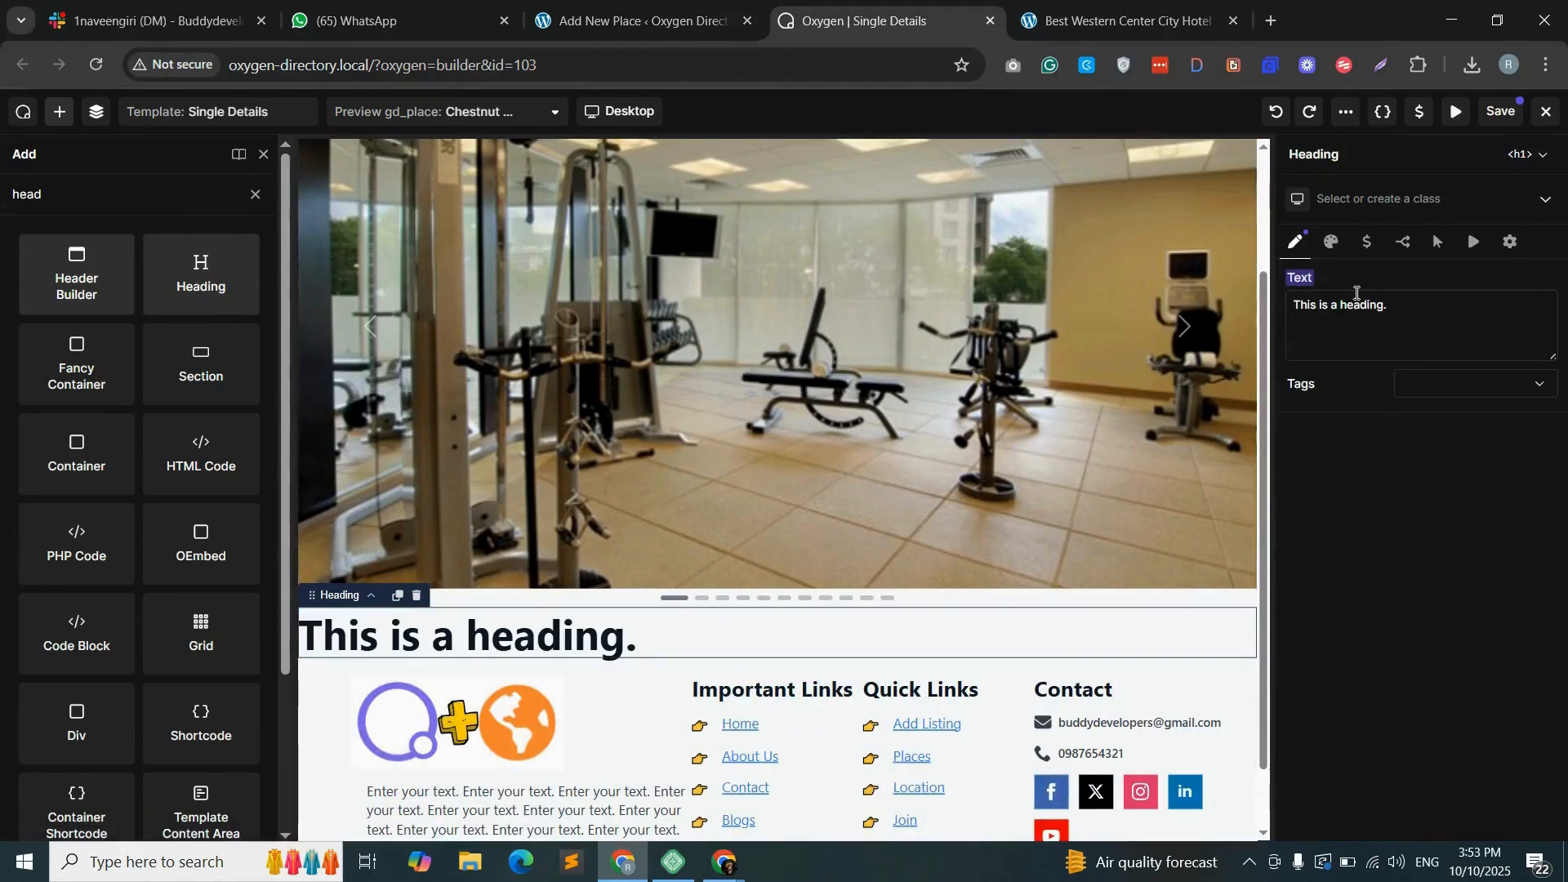
- Link the heading's text to the dynamic Post Title data and set its tag to h2
{"action": "mouse_move", "coordinate": [1333, 282]}
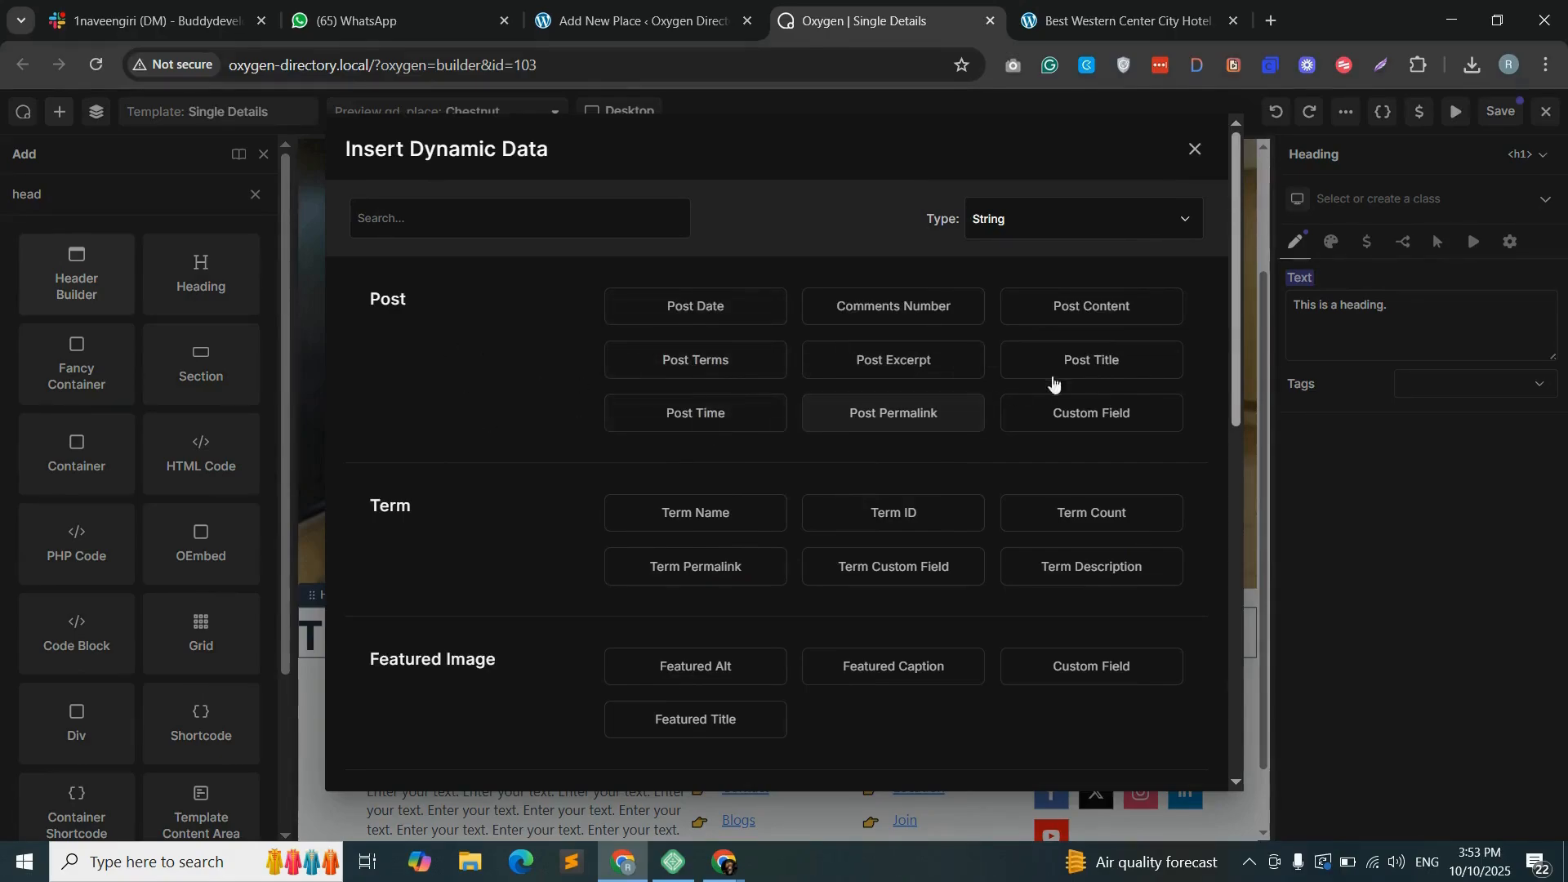
{"action": "left_click", "coordinate": [1080, 371]}
{"action": "left_click", "coordinate": [1470, 352]}
{"action": "left_click", "coordinate": [1433, 390]}
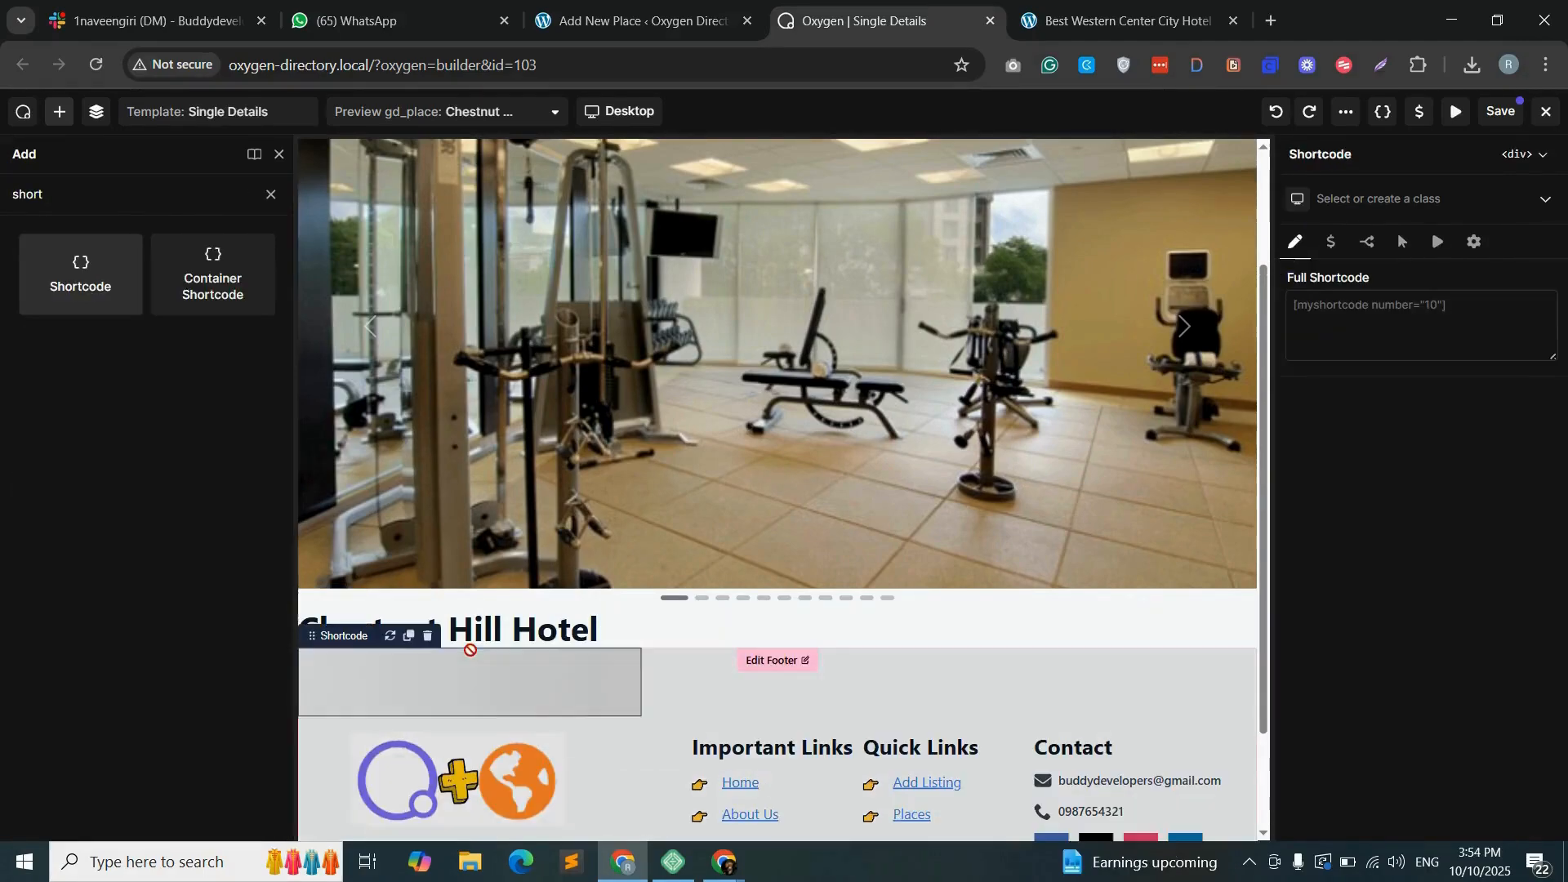
- Go back to the WordPress shortcode builder and choose the gd_post_rating (GD > Post Rating) shortcode
{"action": "left_click", "coordinate": [643, 7]}
{"action": "left_click", "coordinate": [665, 196]}
{"action": "scroll", "coordinate": [490, 637], "scroll_direction": "down", "scroll_amount": 1}
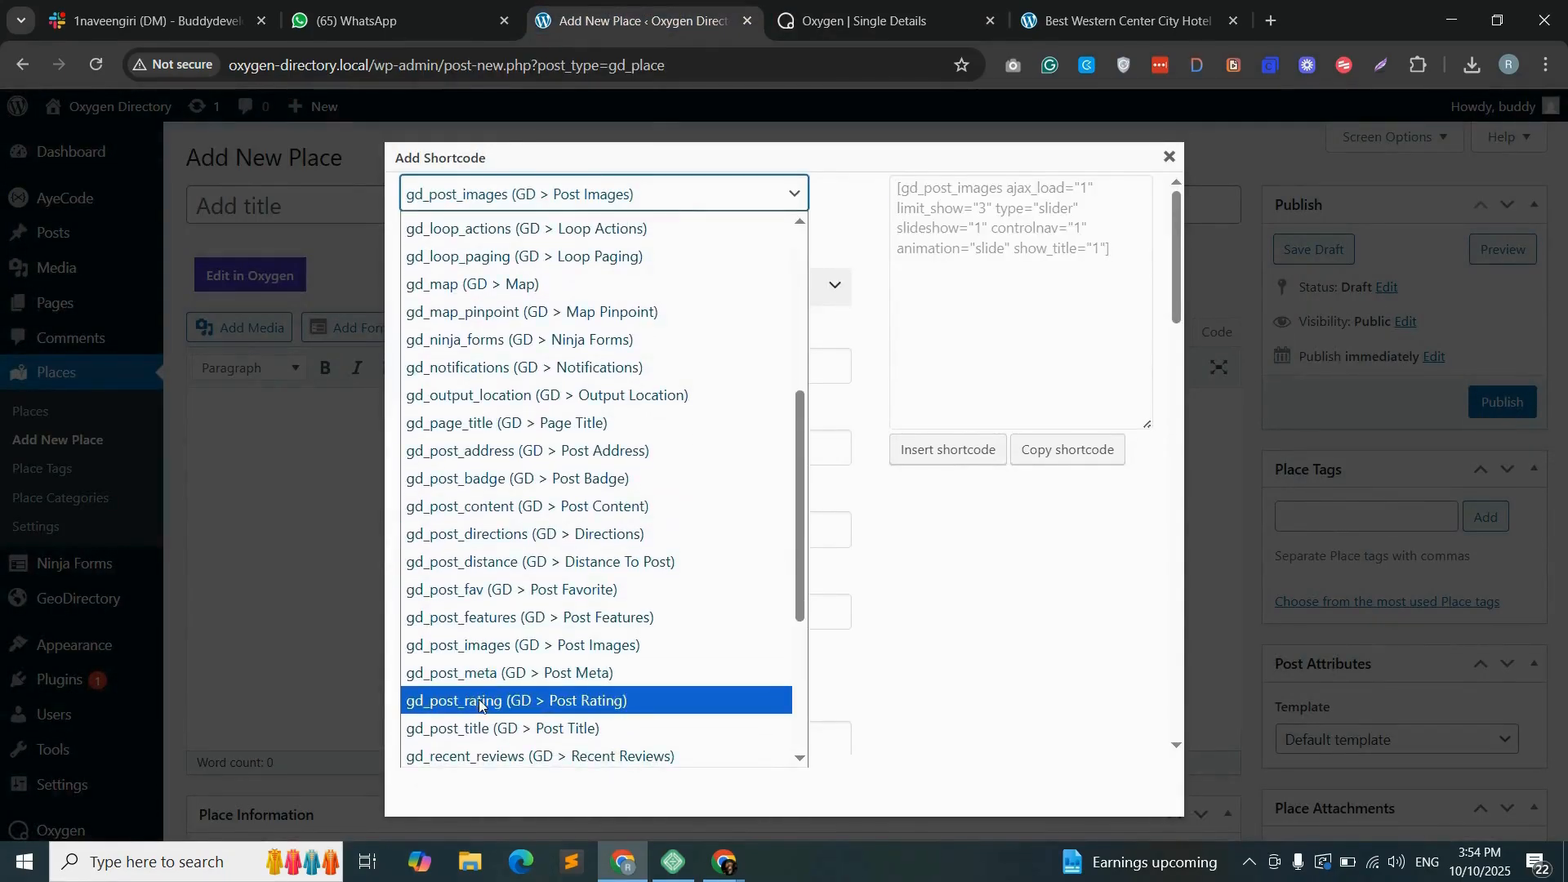
{"action": "left_click", "coordinate": [479, 701]}
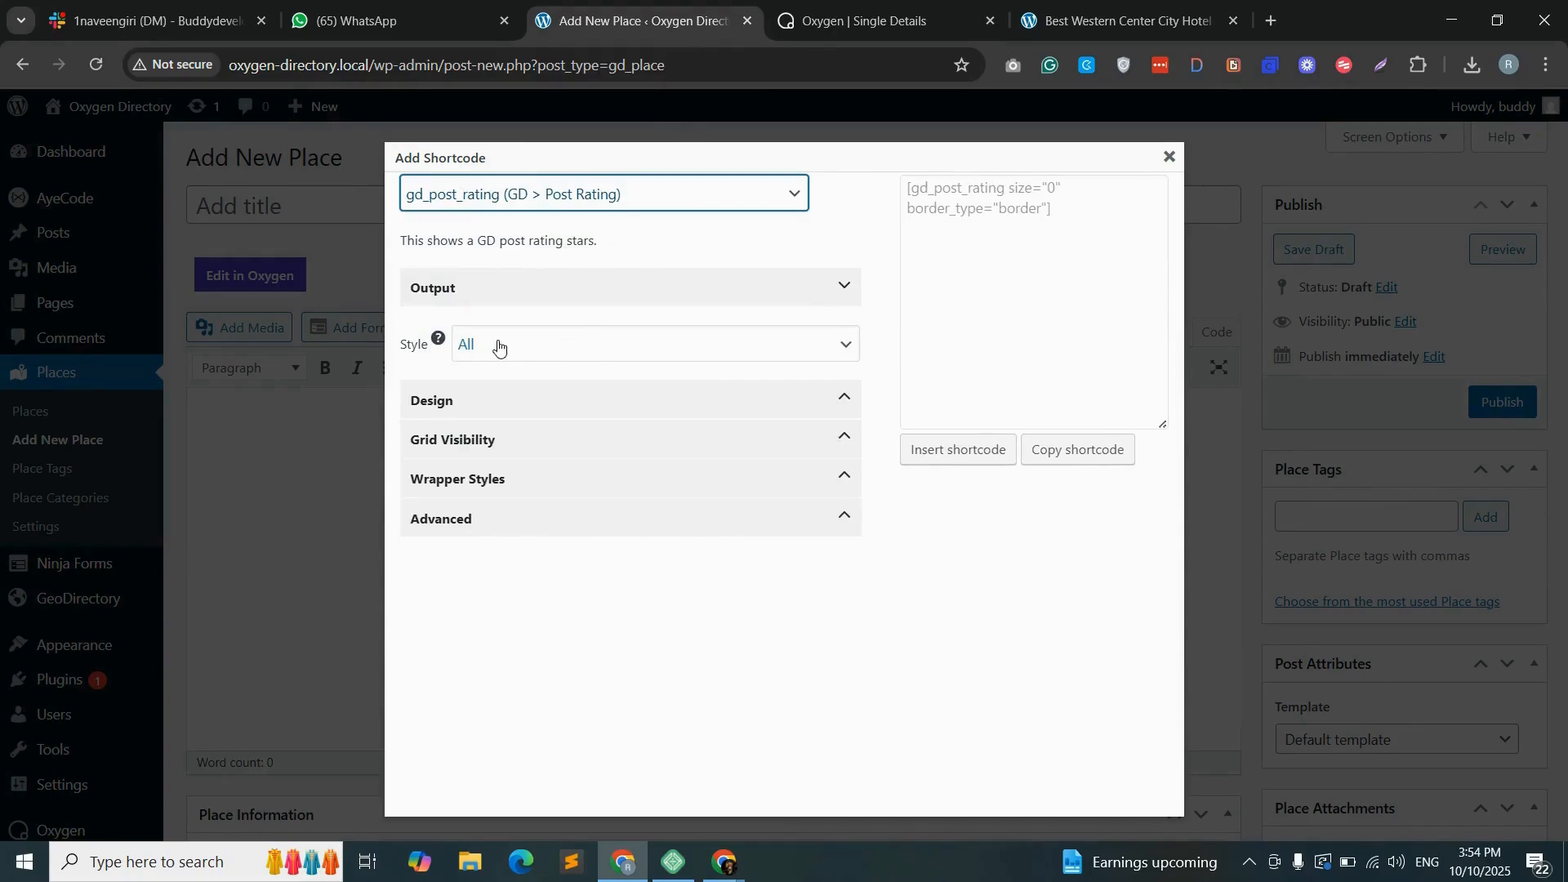
- Check the rating shortcode's style and design options, keeping style All, and set its wrapper border color to None
{"action": "left_click", "coordinate": [572, 352]}
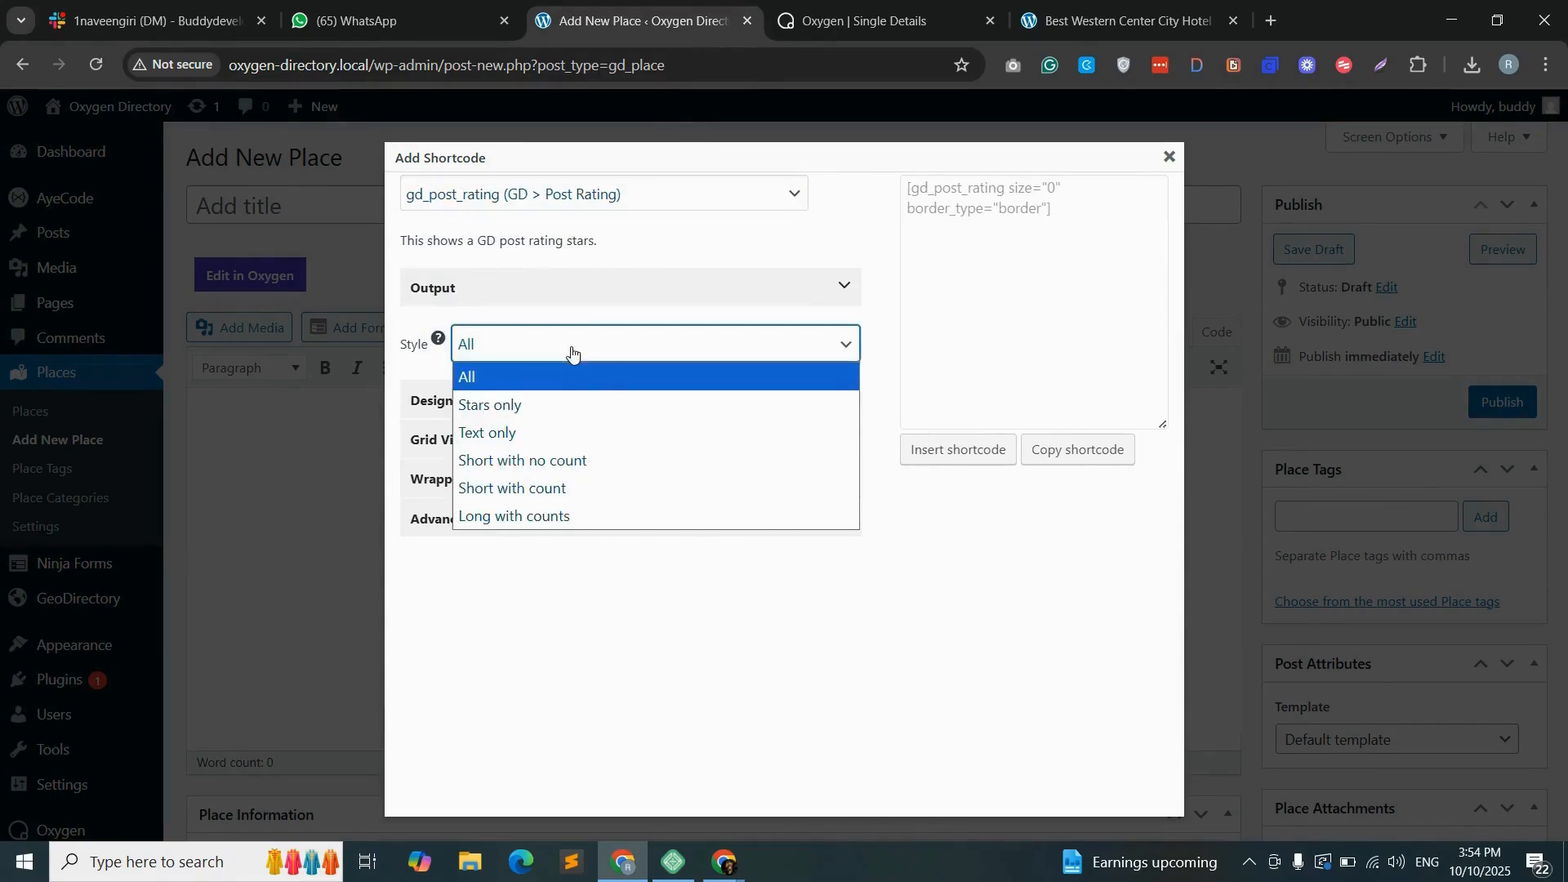
{"action": "left_click", "coordinate": [611, 333]}
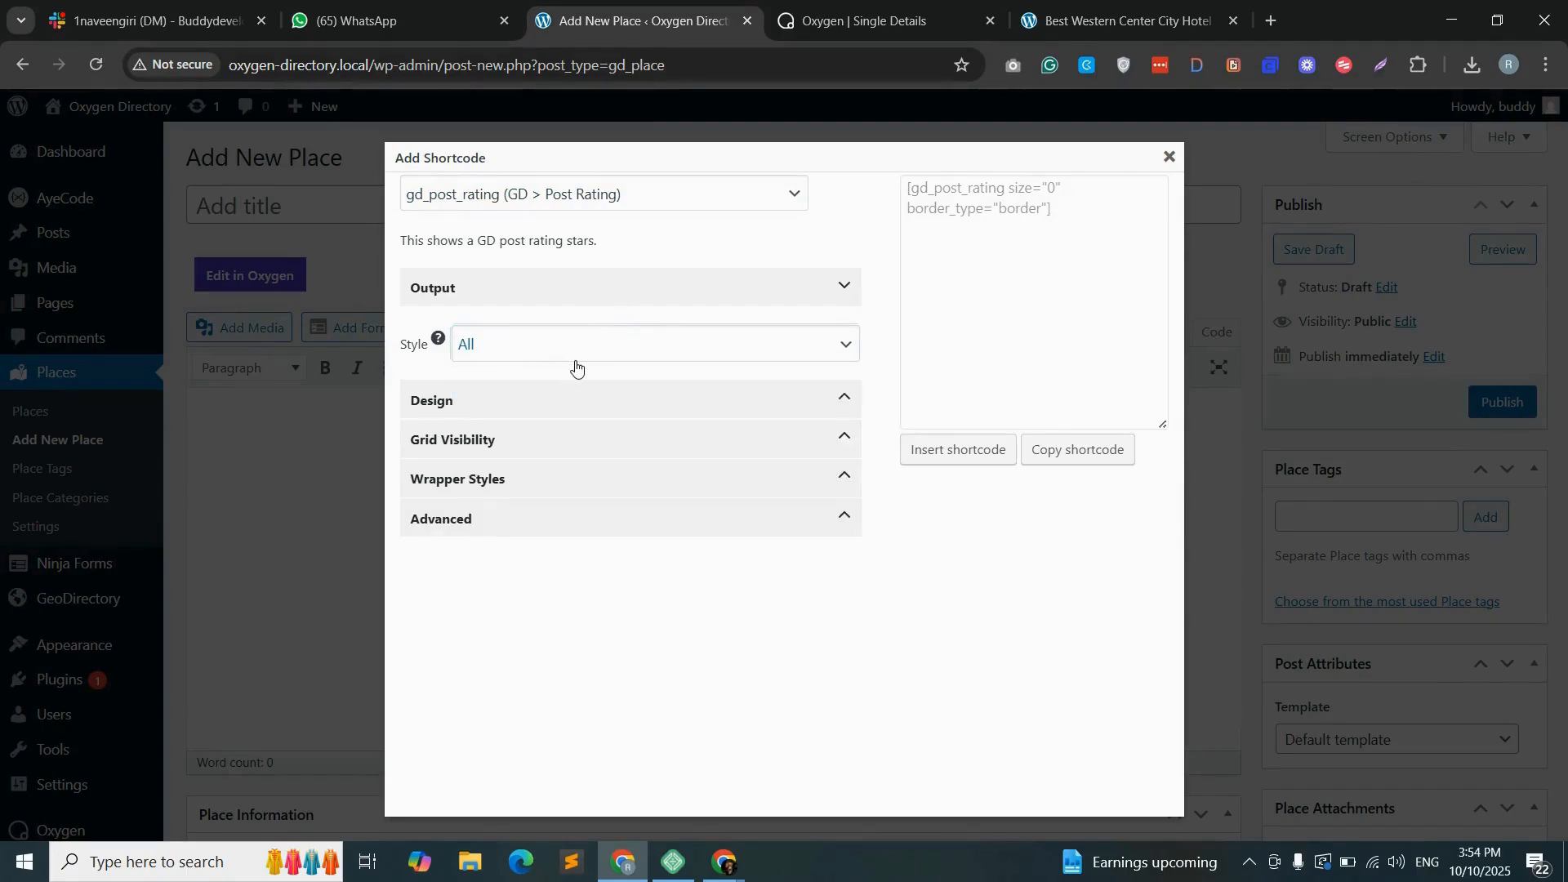
{"action": "left_click", "coordinate": [528, 405]}
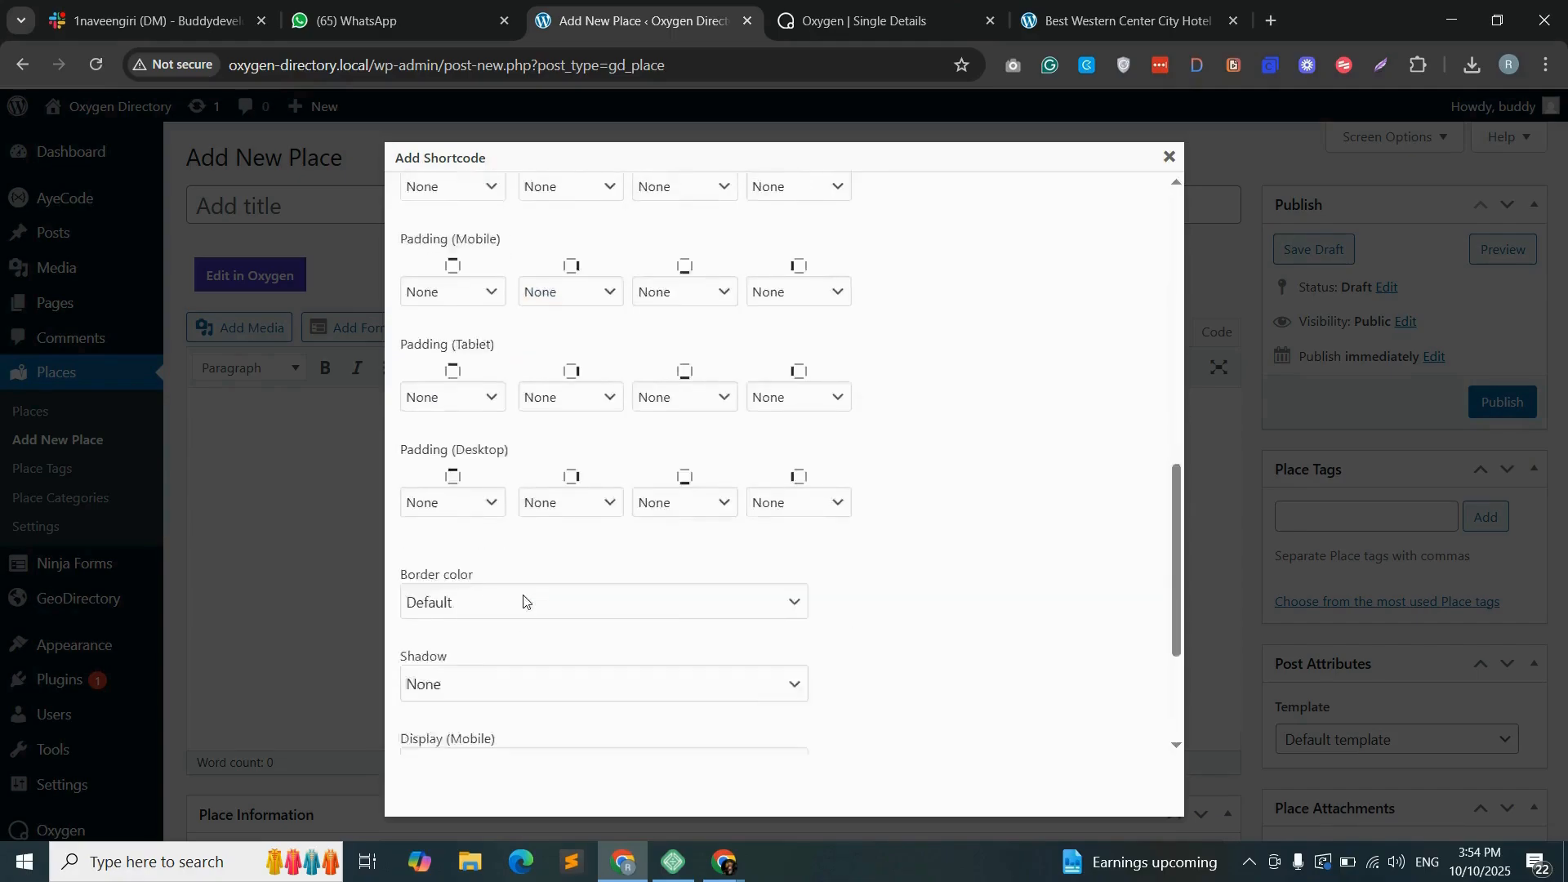
{"action": "scroll", "coordinate": [525, 598], "scroll_direction": "down", "scroll_amount": 2}
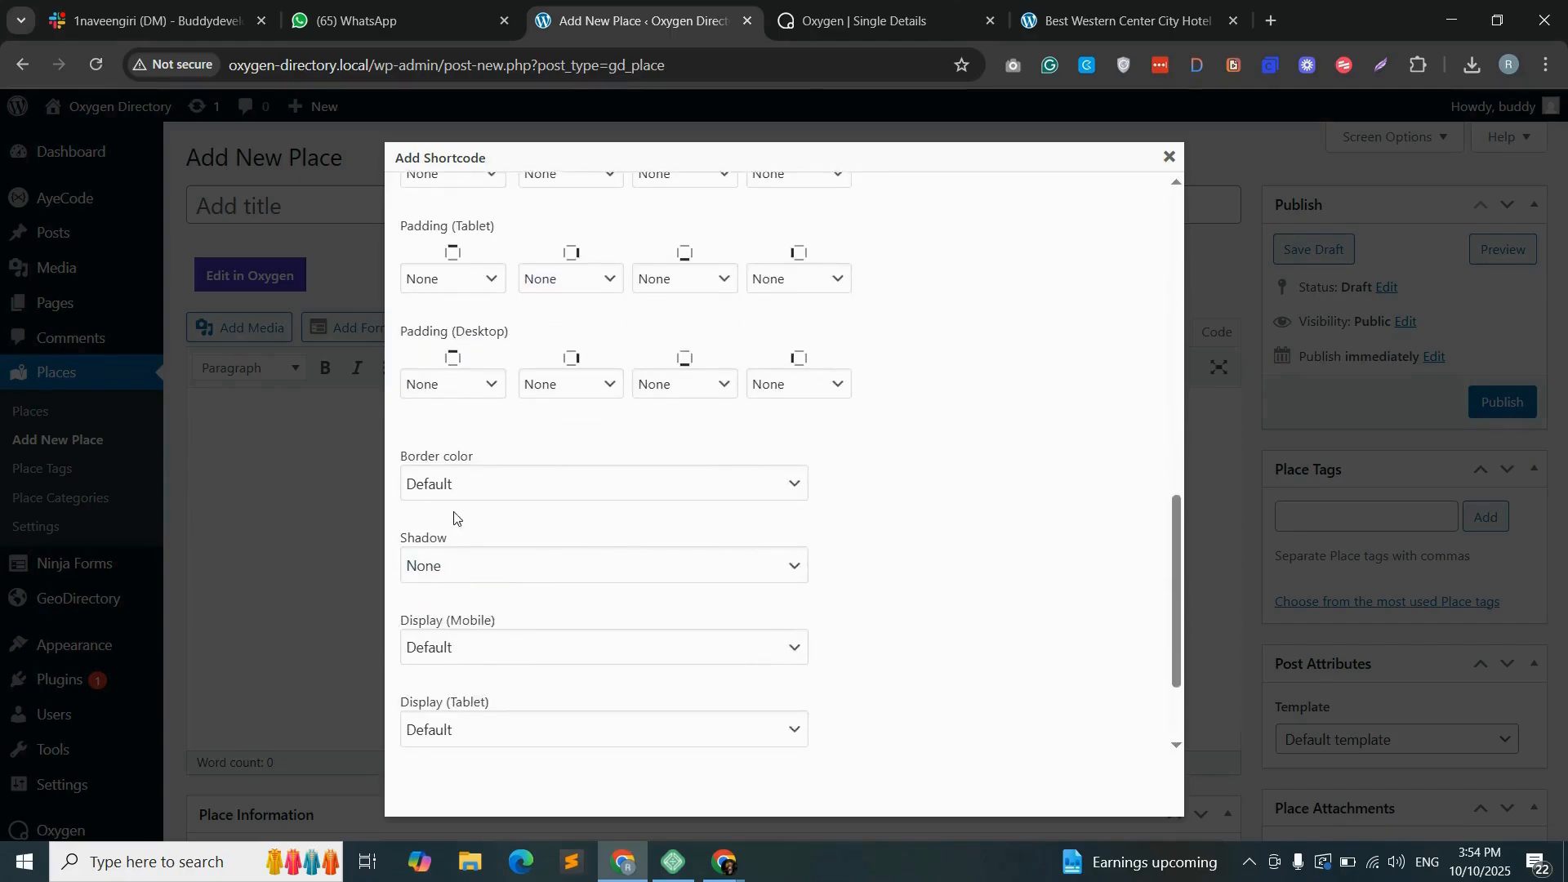
{"action": "left_click", "coordinate": [480, 459]}
{"action": "left_click", "coordinate": [474, 43]}
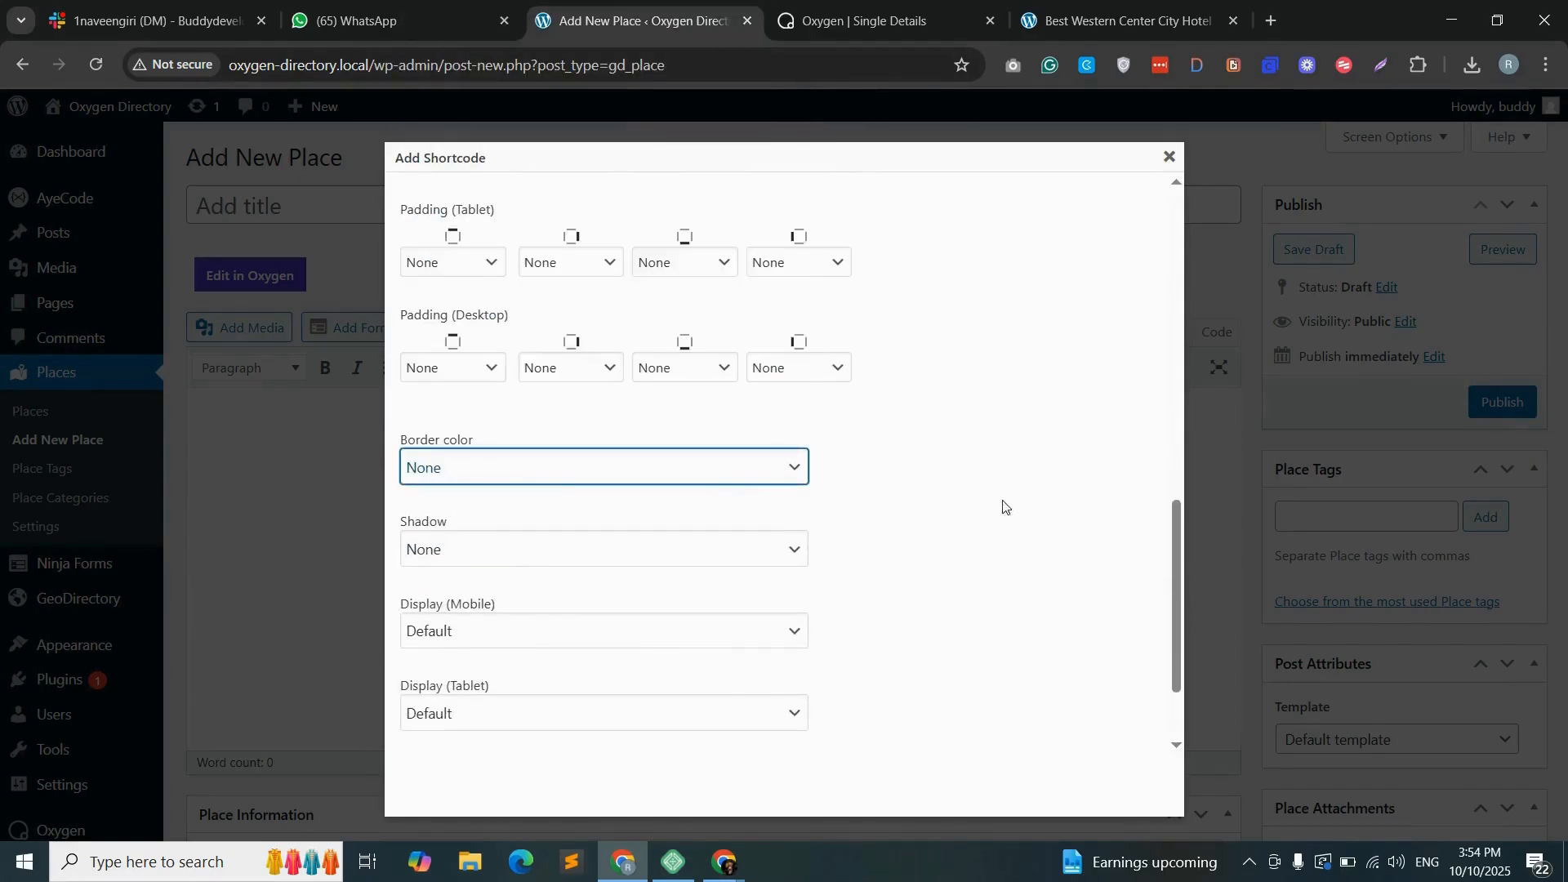
- Copy the post rating shortcode and paste it into the empty Shortcode element below the place title in Oxygen
{"action": "scroll", "coordinate": [1022, 464], "scroll_direction": "up", "scroll_amount": 10}
{"action": "left_click", "coordinate": [1074, 462]}
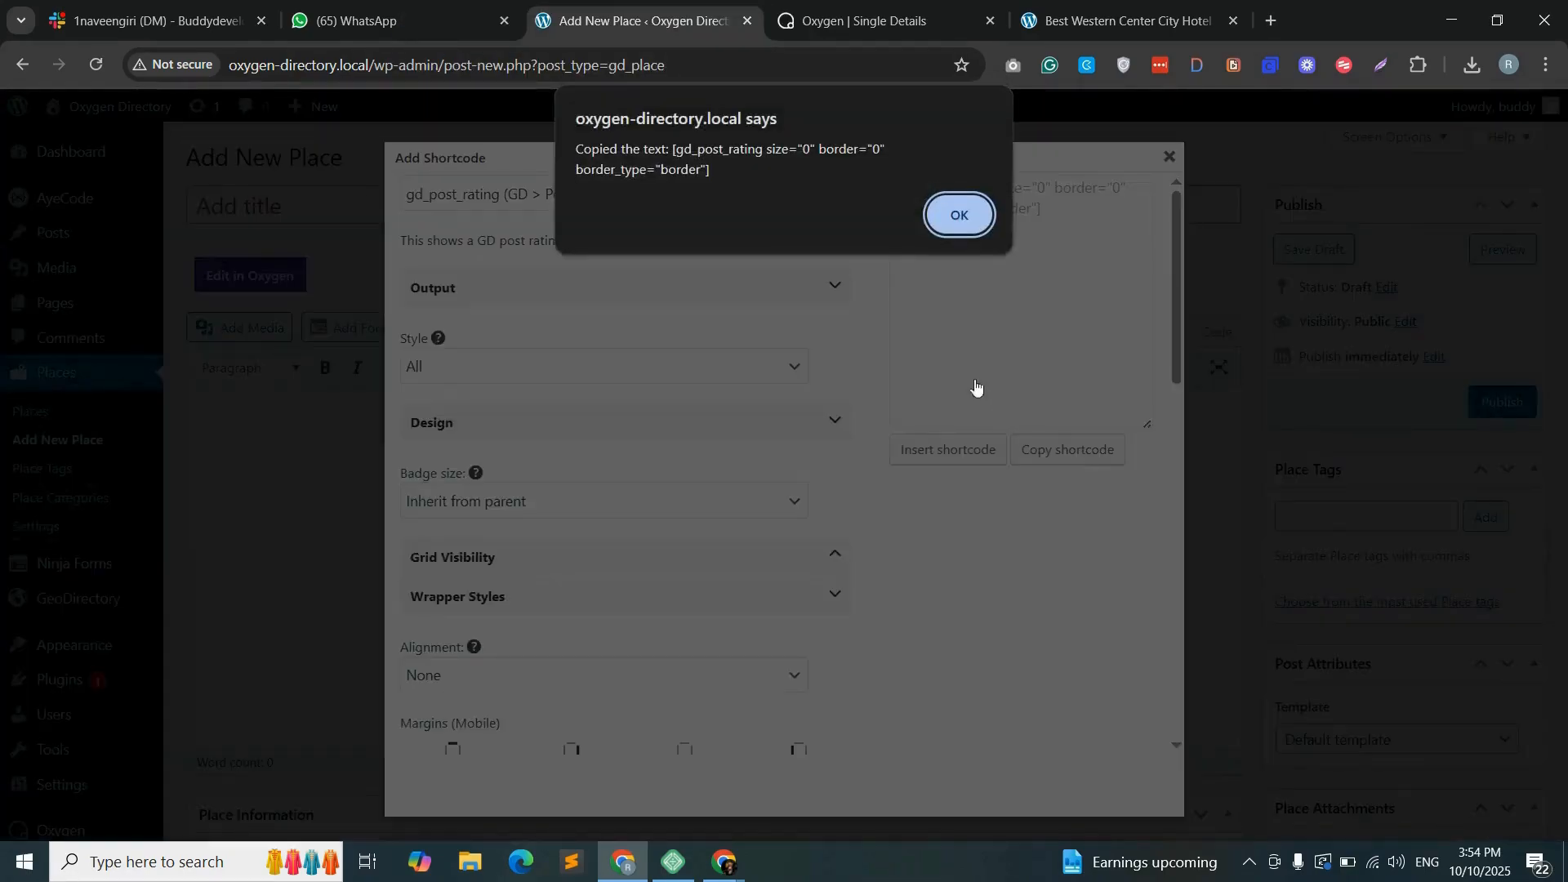
{"action": "left_click", "coordinate": [953, 215]}
{"action": "left_click", "coordinate": [858, 21]}
{"action": "left_click", "coordinate": [1343, 308]}
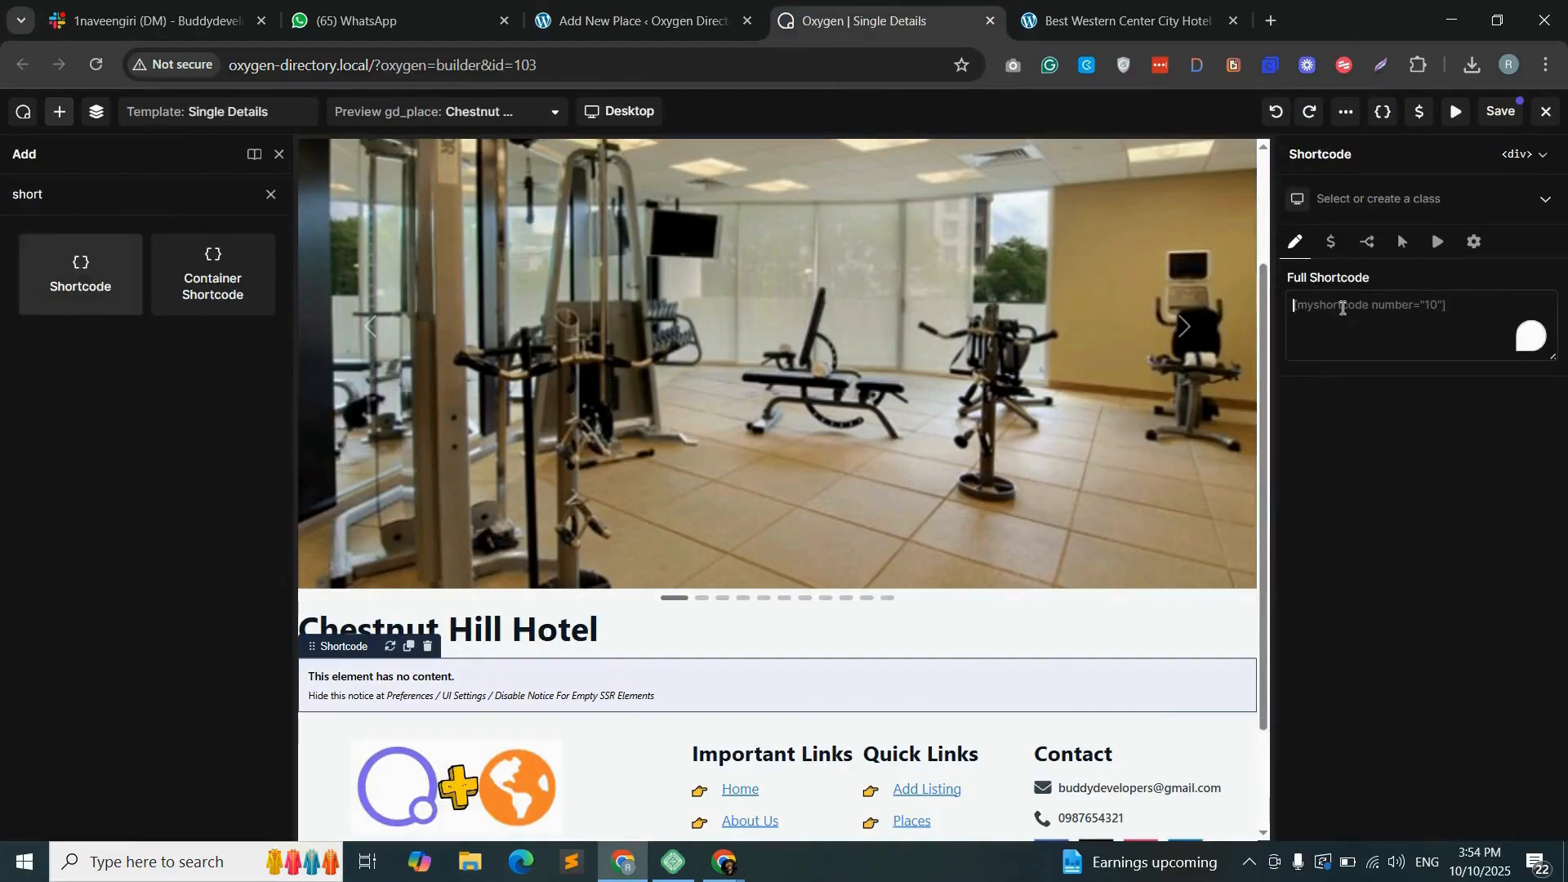
{"action": "right_click", "coordinate": [1343, 308]}
{"action": "left_click", "coordinate": [1165, 538]}
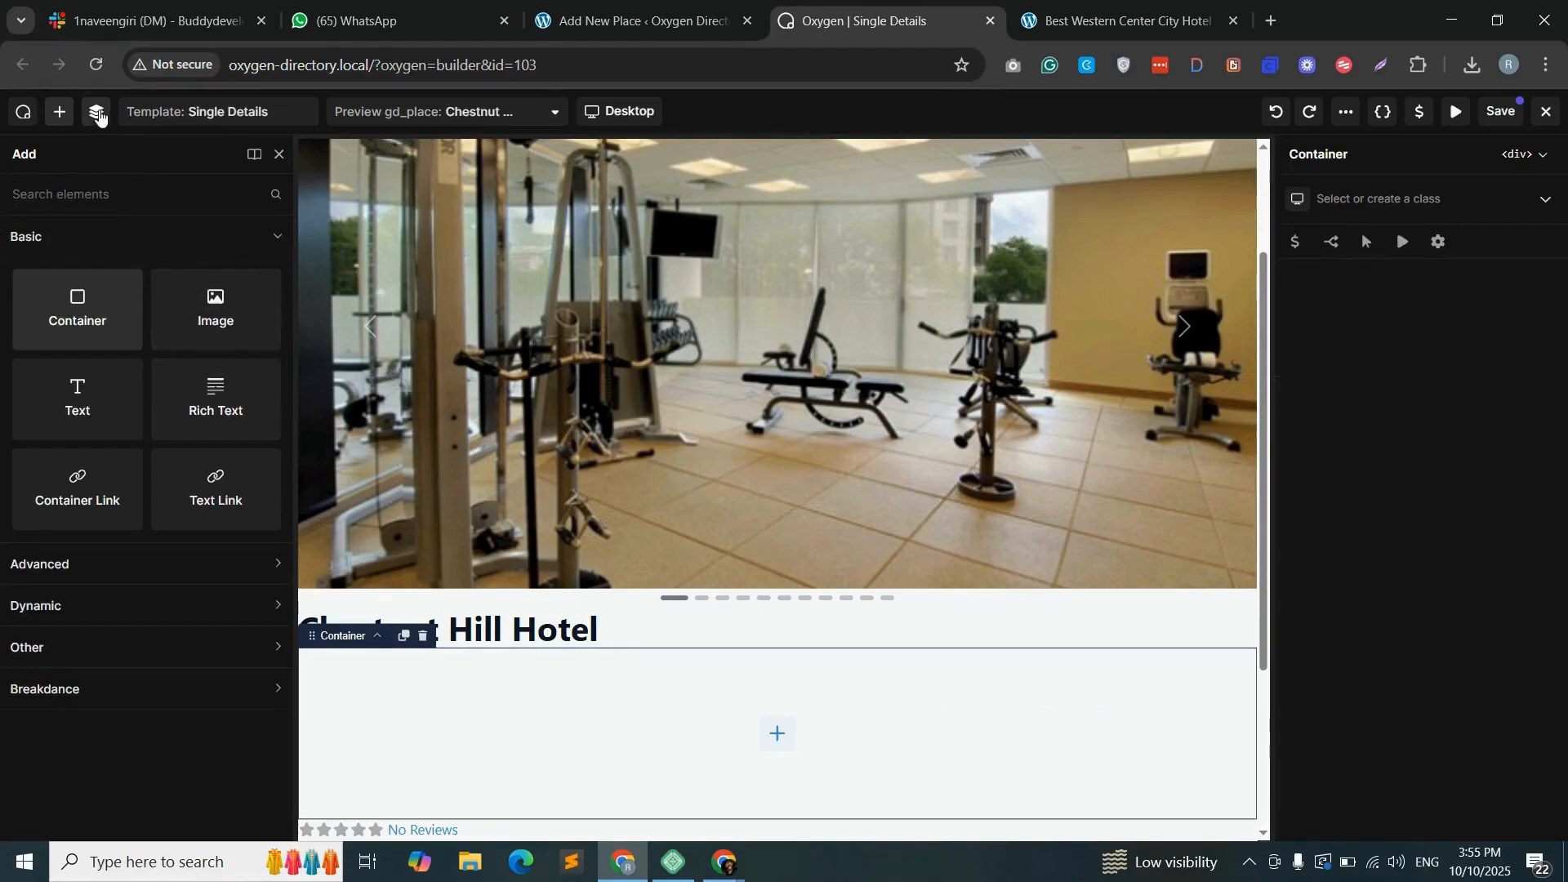
- Duplicate the empty container beneath the heading and move the heading into the first of the two nested containers
{"action": "left_click", "coordinate": [96, 112]}
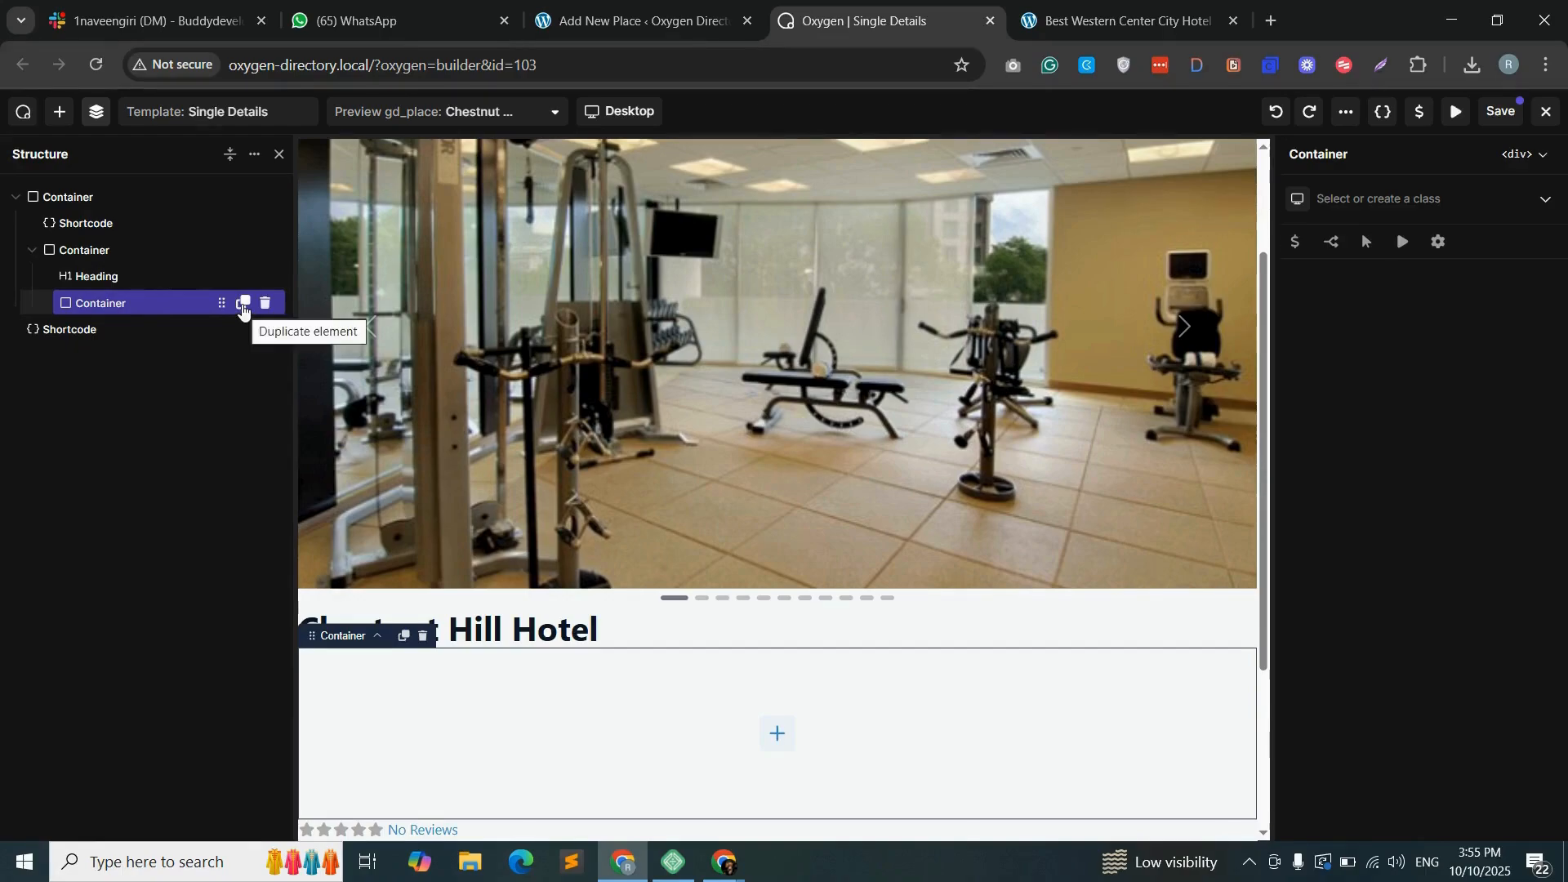
{"action": "left_click", "coordinate": [242, 304]}
{"action": "left_click_drag", "start_coordinate": [150, 284], "coordinate": [140, 302]}
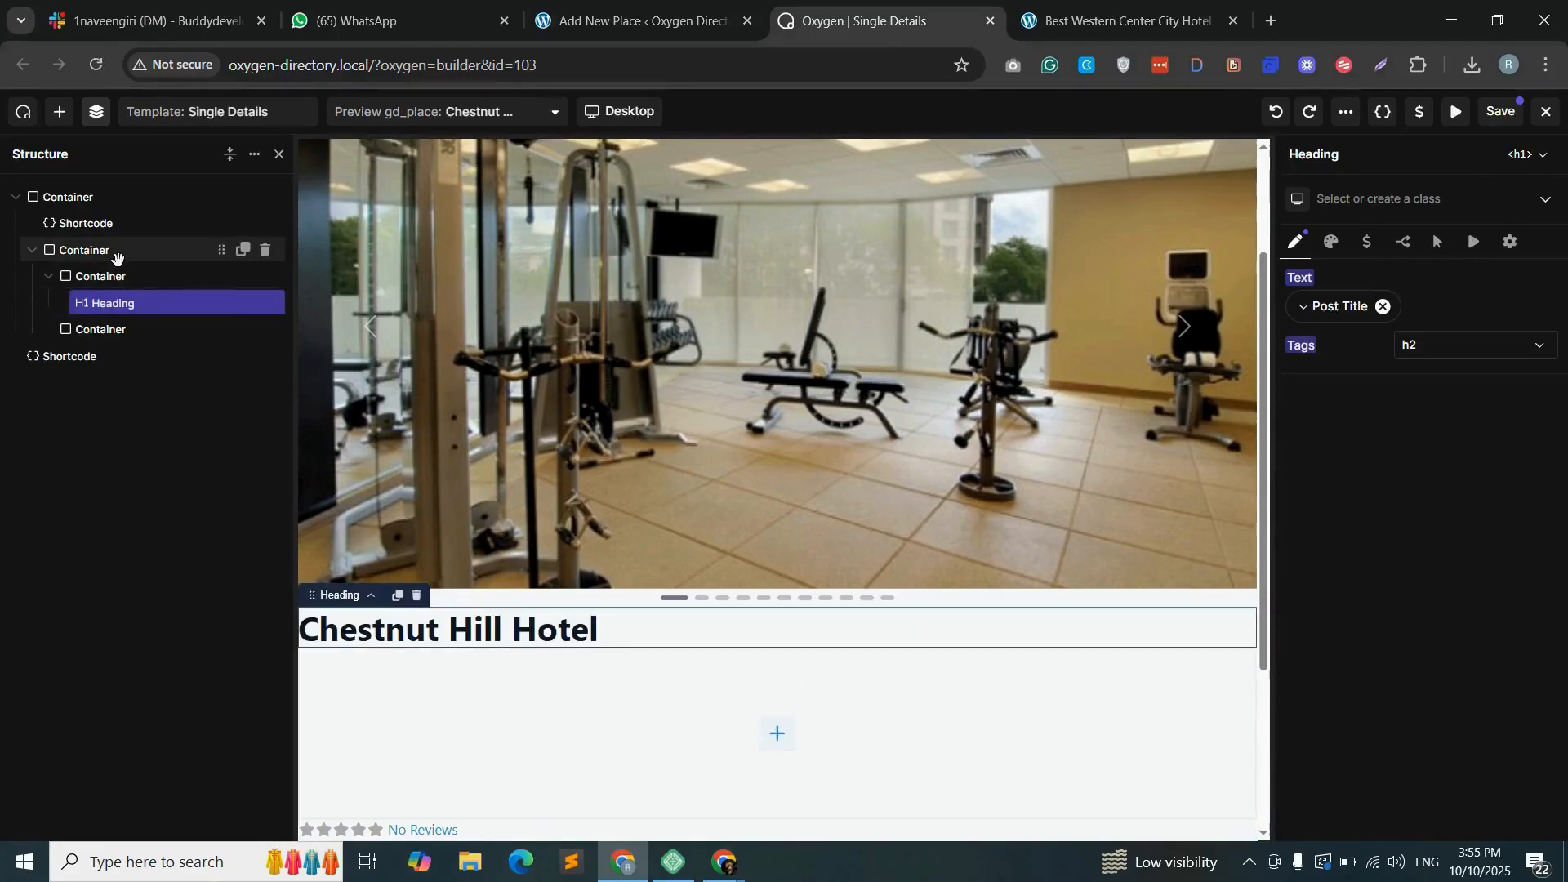
- Assign the new class post-heading-fav to the container wrapping the two nested containers and set its display to Flex
{"action": "left_click", "coordinate": [136, 256]}
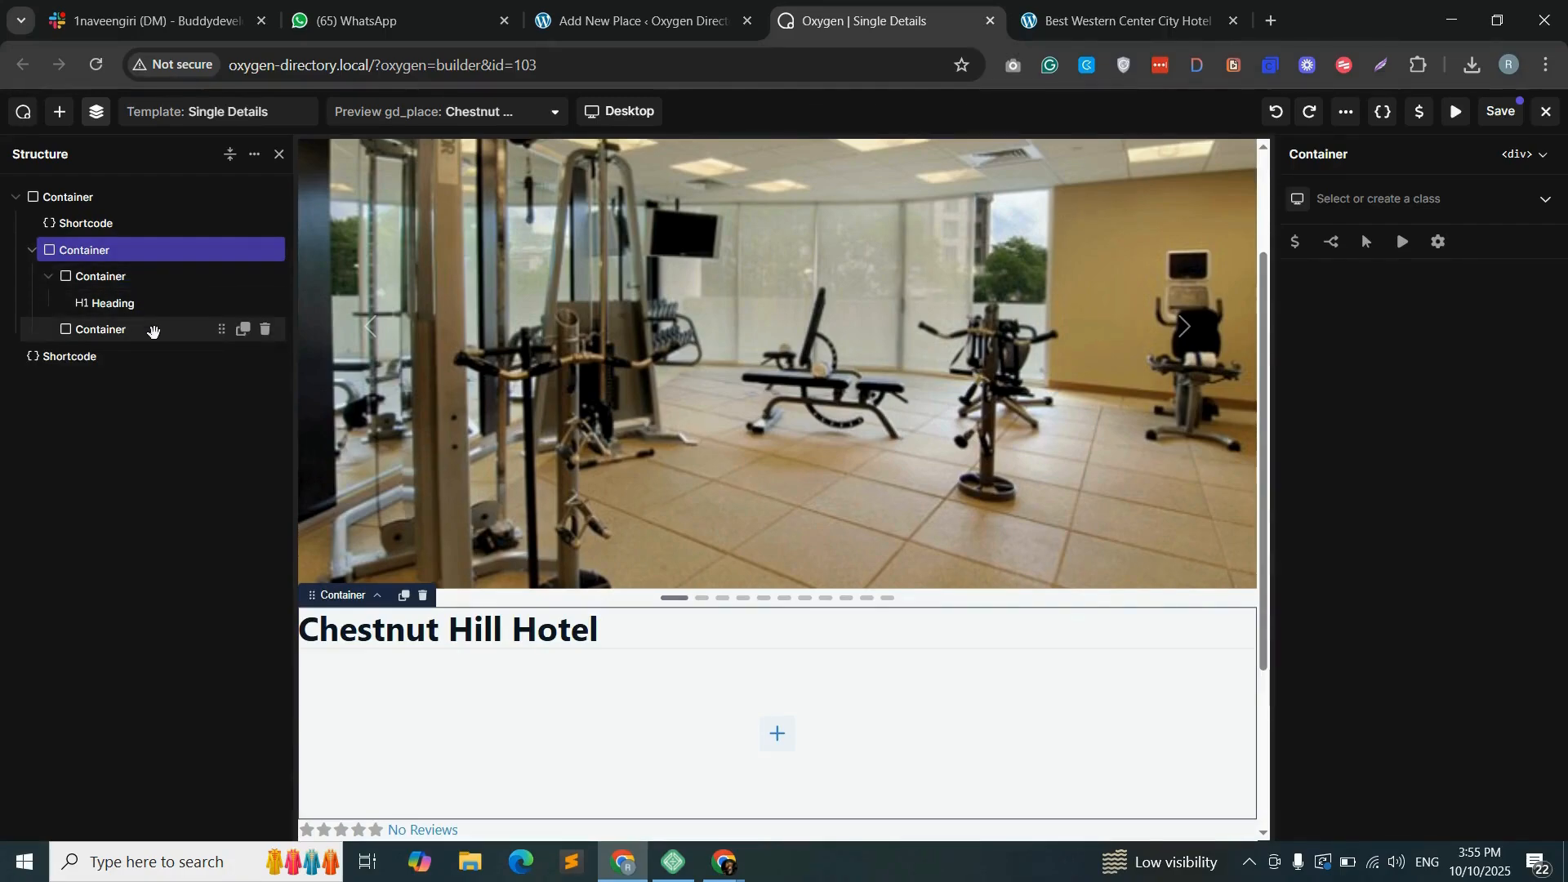
{"action": "left_click", "coordinate": [1381, 198]}
{"action": "type", "text": "post-heading-fav"}
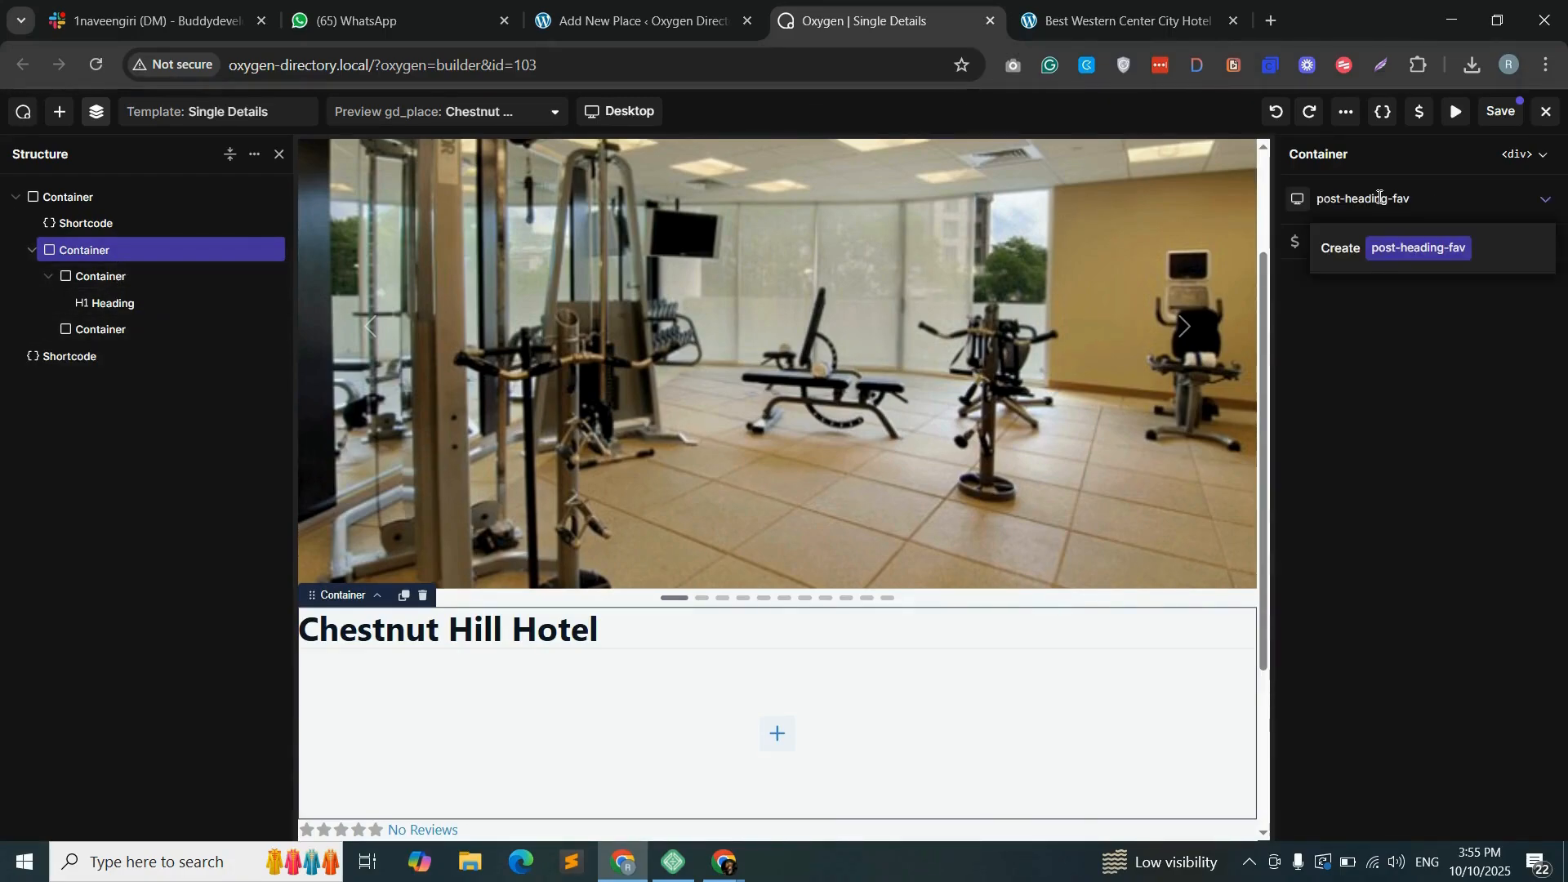
{"action": "left_click", "coordinate": [1409, 249]}
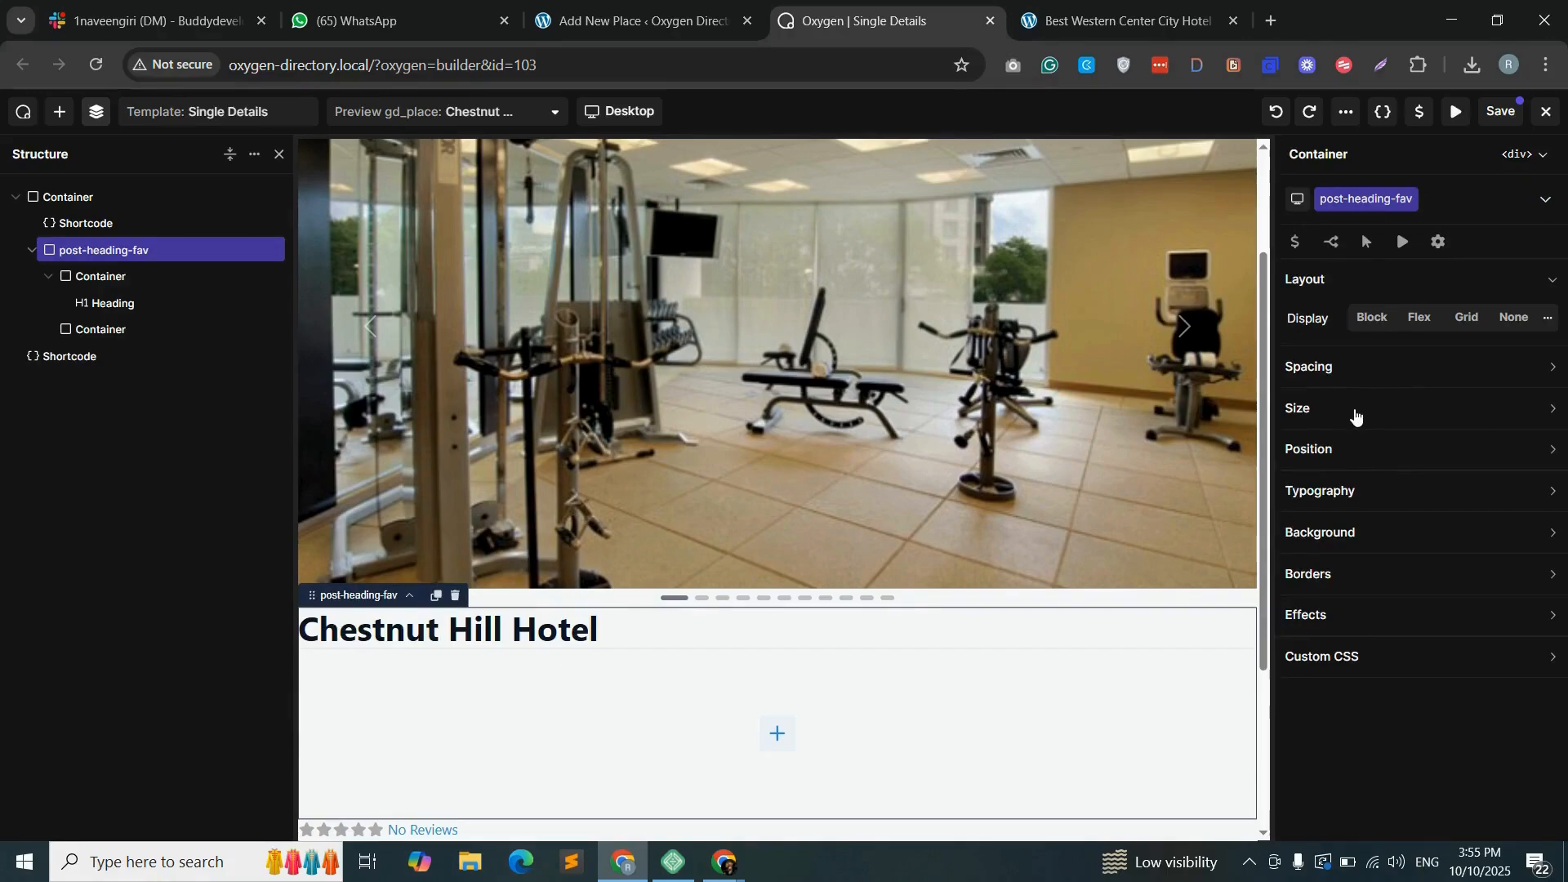
{"action": "left_click", "coordinate": [1416, 320]}
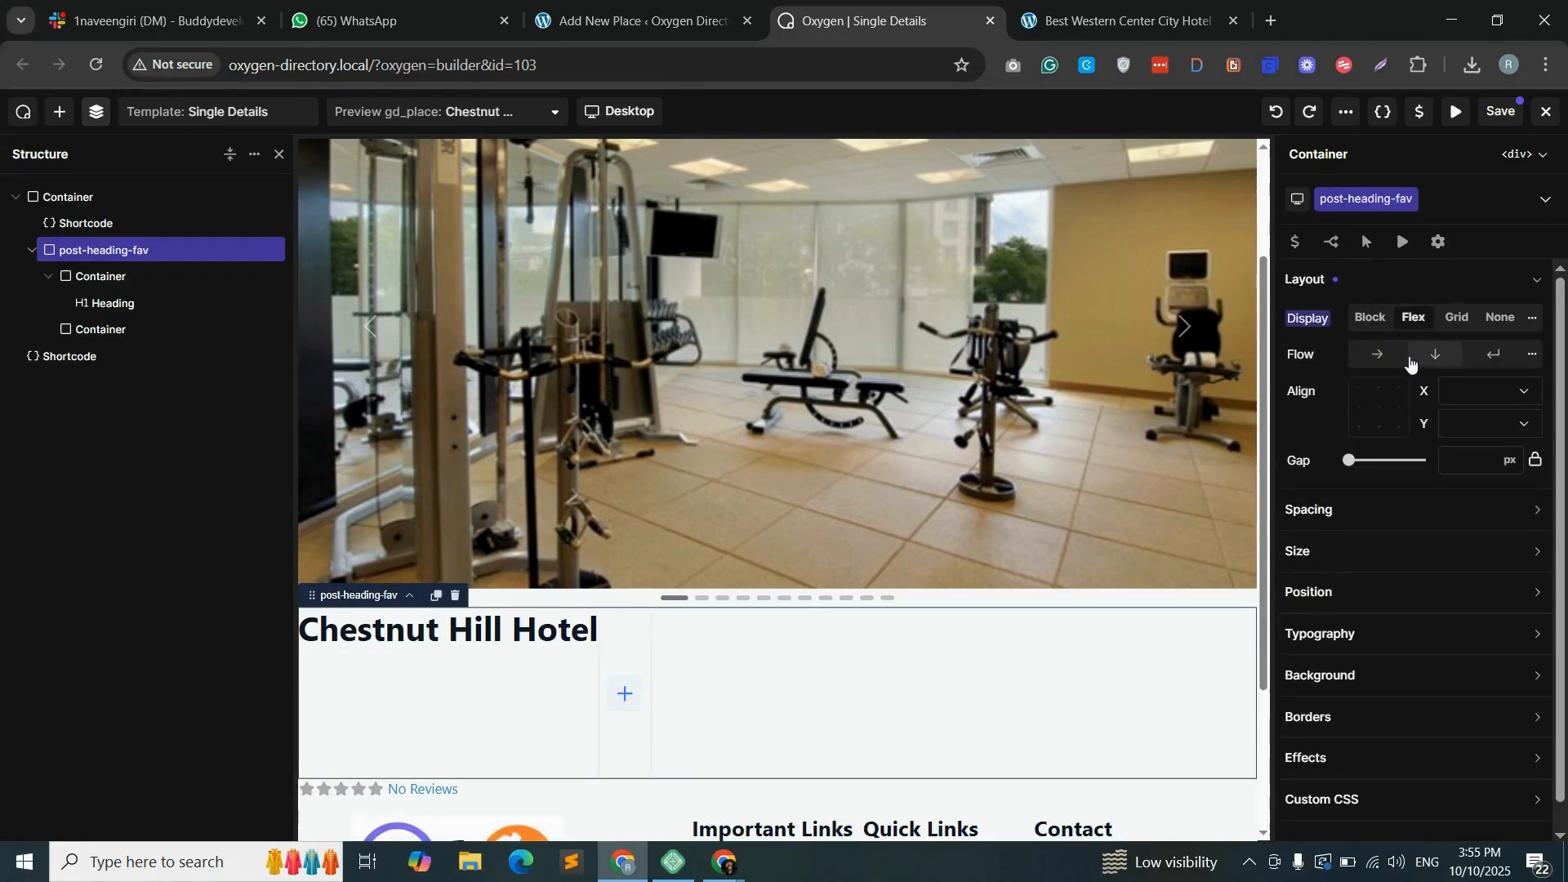
- Set the post-heading-fav container's flow to Row and assign the new class post-heading-col to the nested container holding the heading
{"action": "left_click", "coordinate": [1374, 365]}
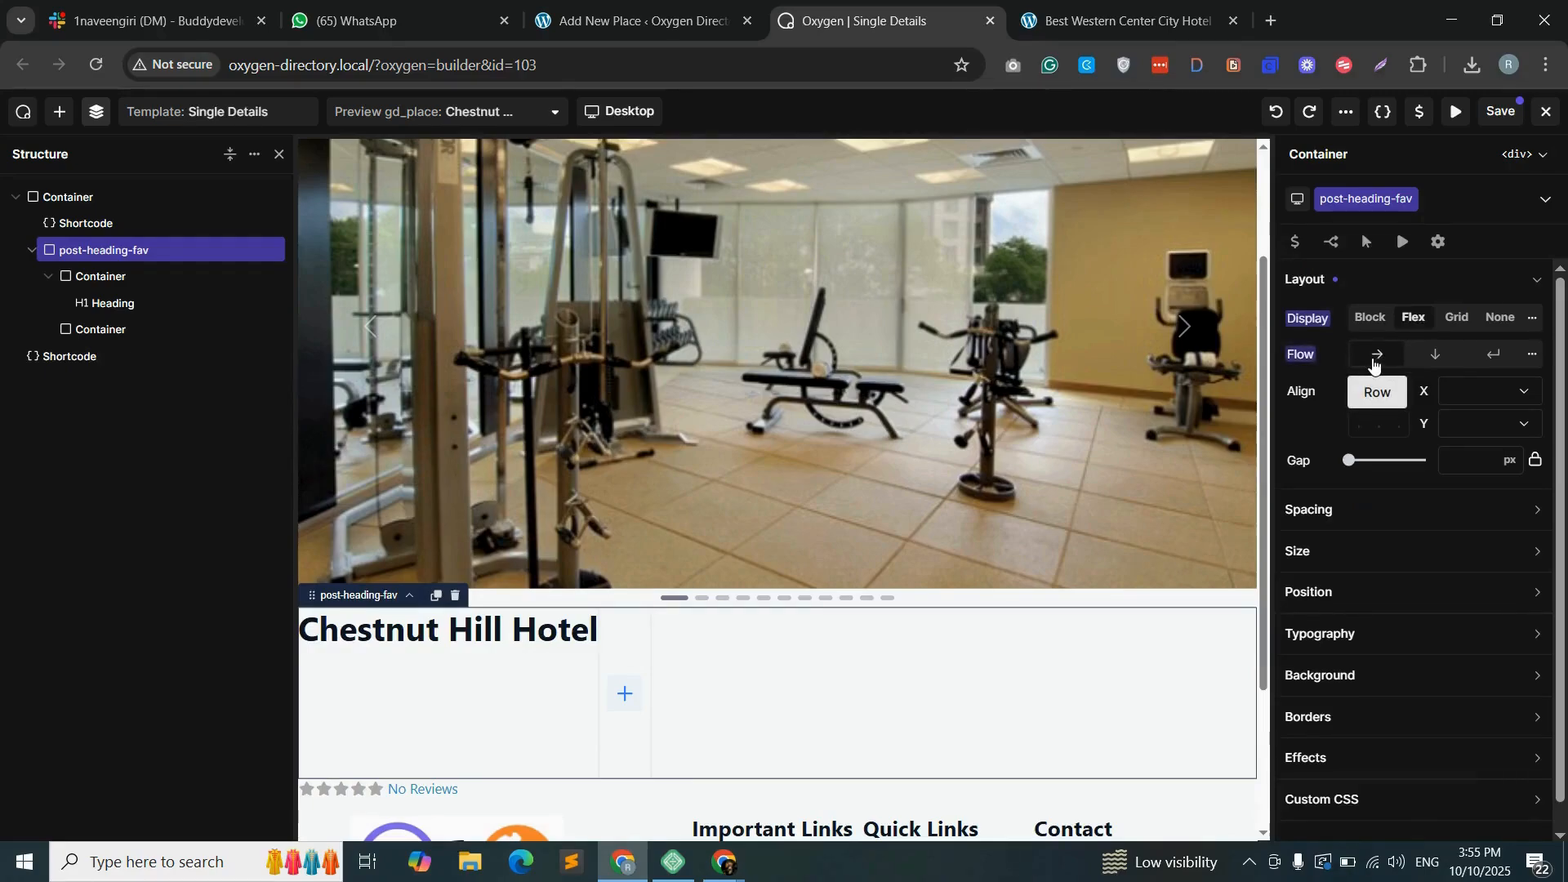
{"action": "left_click", "coordinate": [100, 276]}
{"action": "left_click", "coordinate": [1384, 202]}
{"action": "type", "text": "post-headin"}
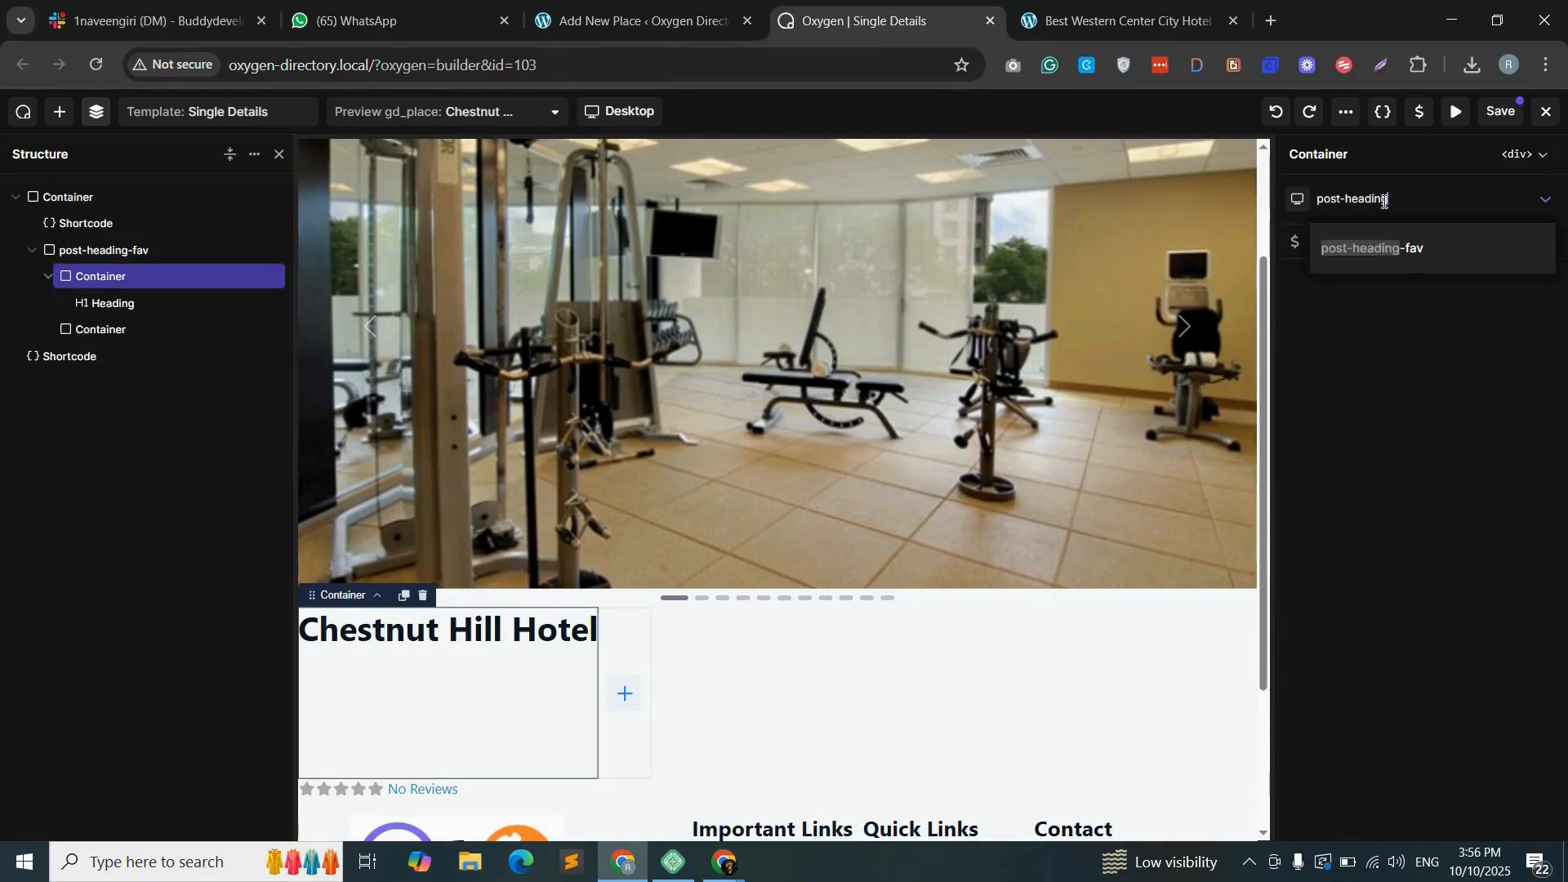
{"action": "type", "text": "g-col"}
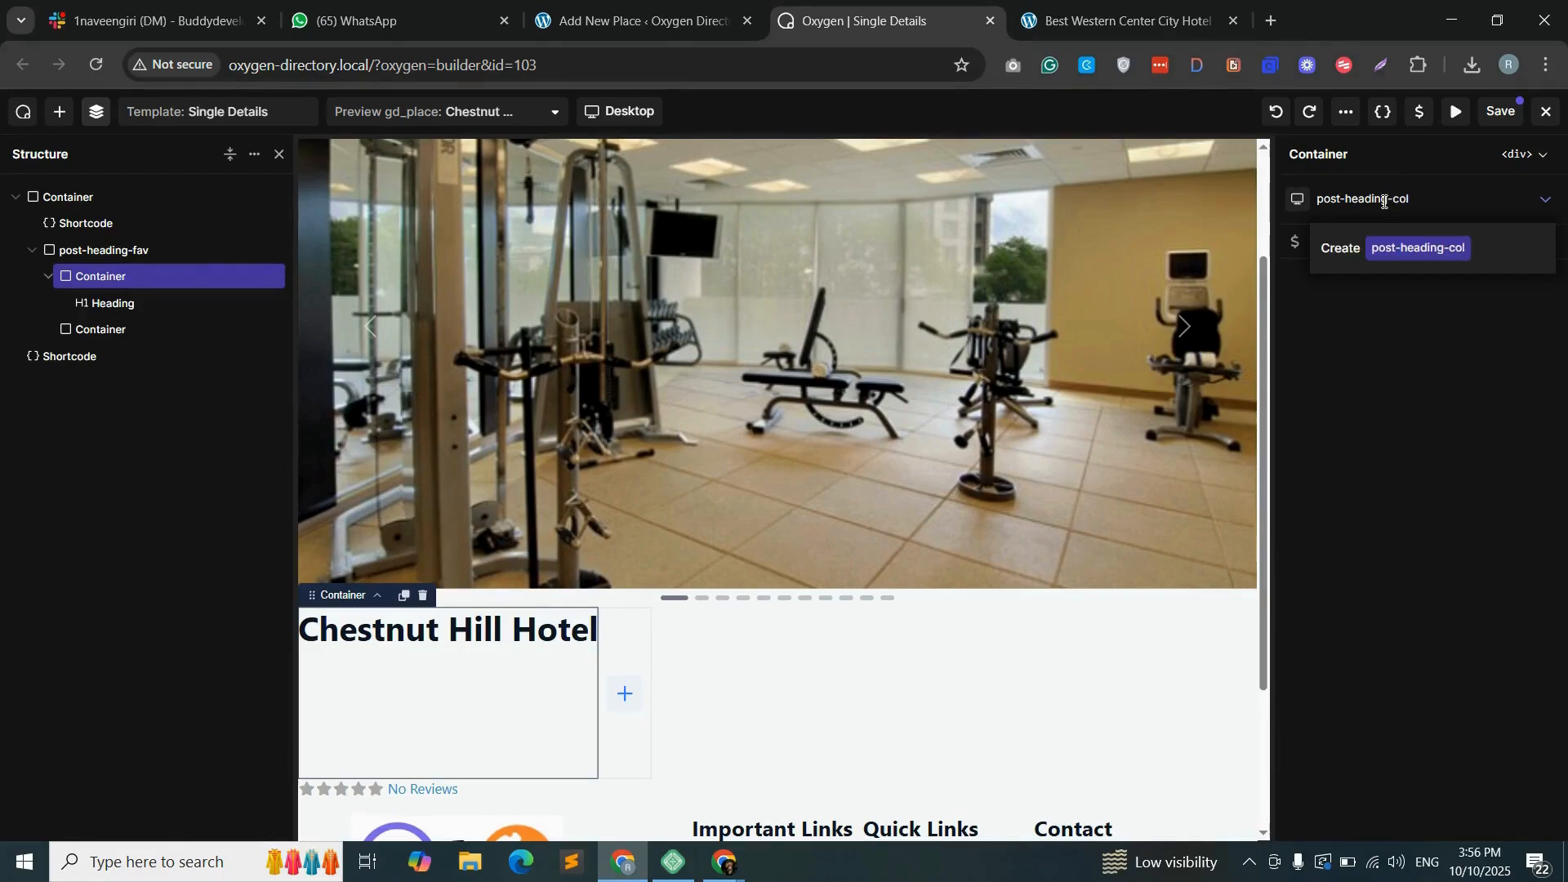
{"action": "left_click", "coordinate": [1421, 252]}
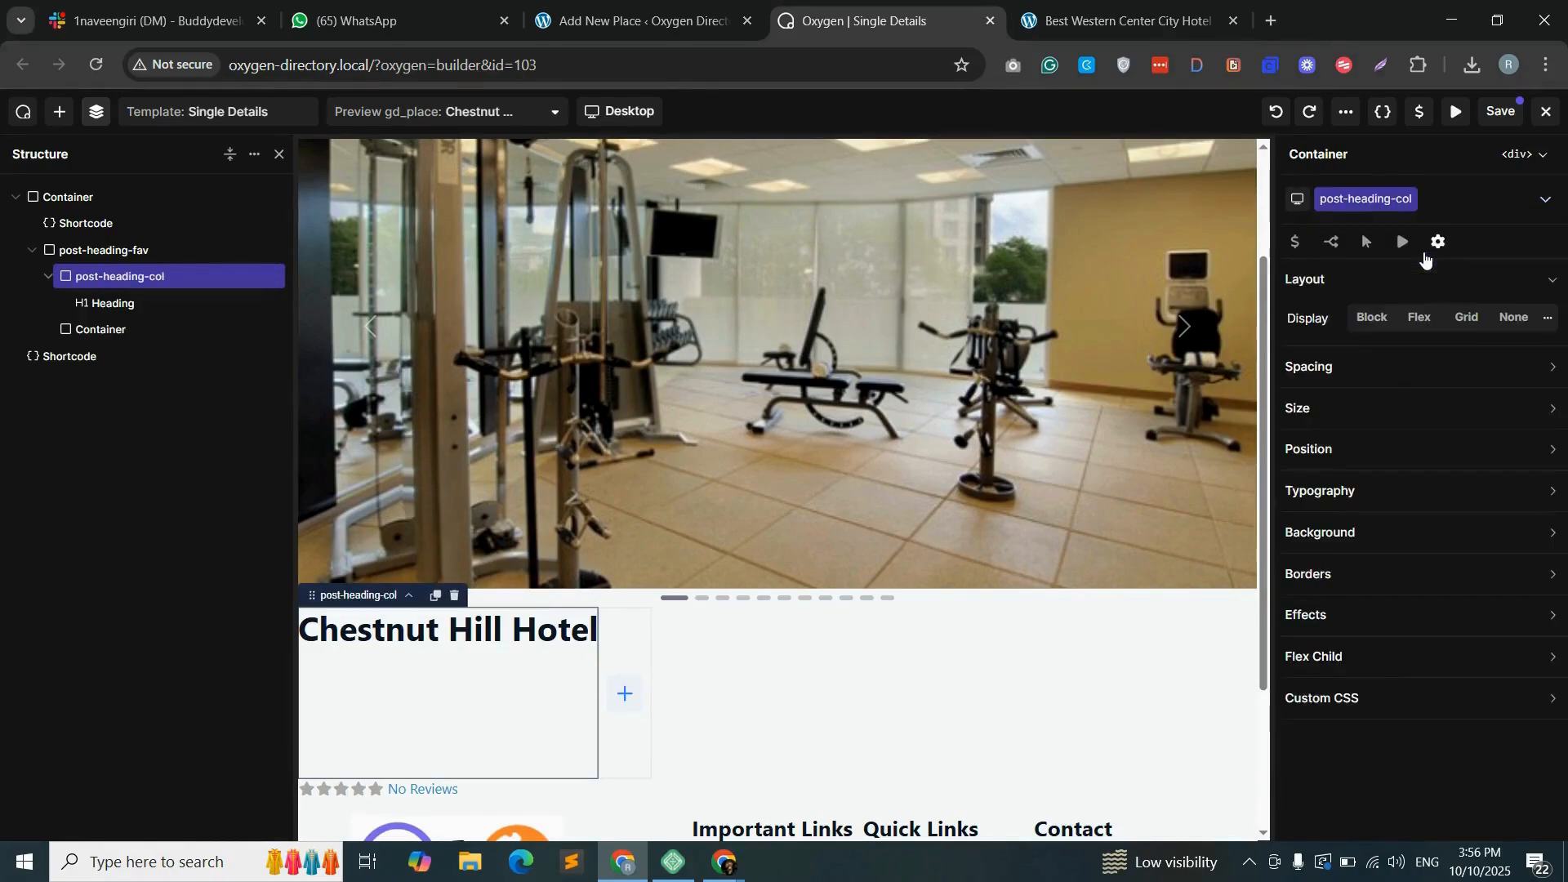
- Set the width of the post-heading-col container to 80%
{"action": "left_click", "coordinate": [1342, 418]}
{"action": "left_click", "coordinate": [1393, 450]}
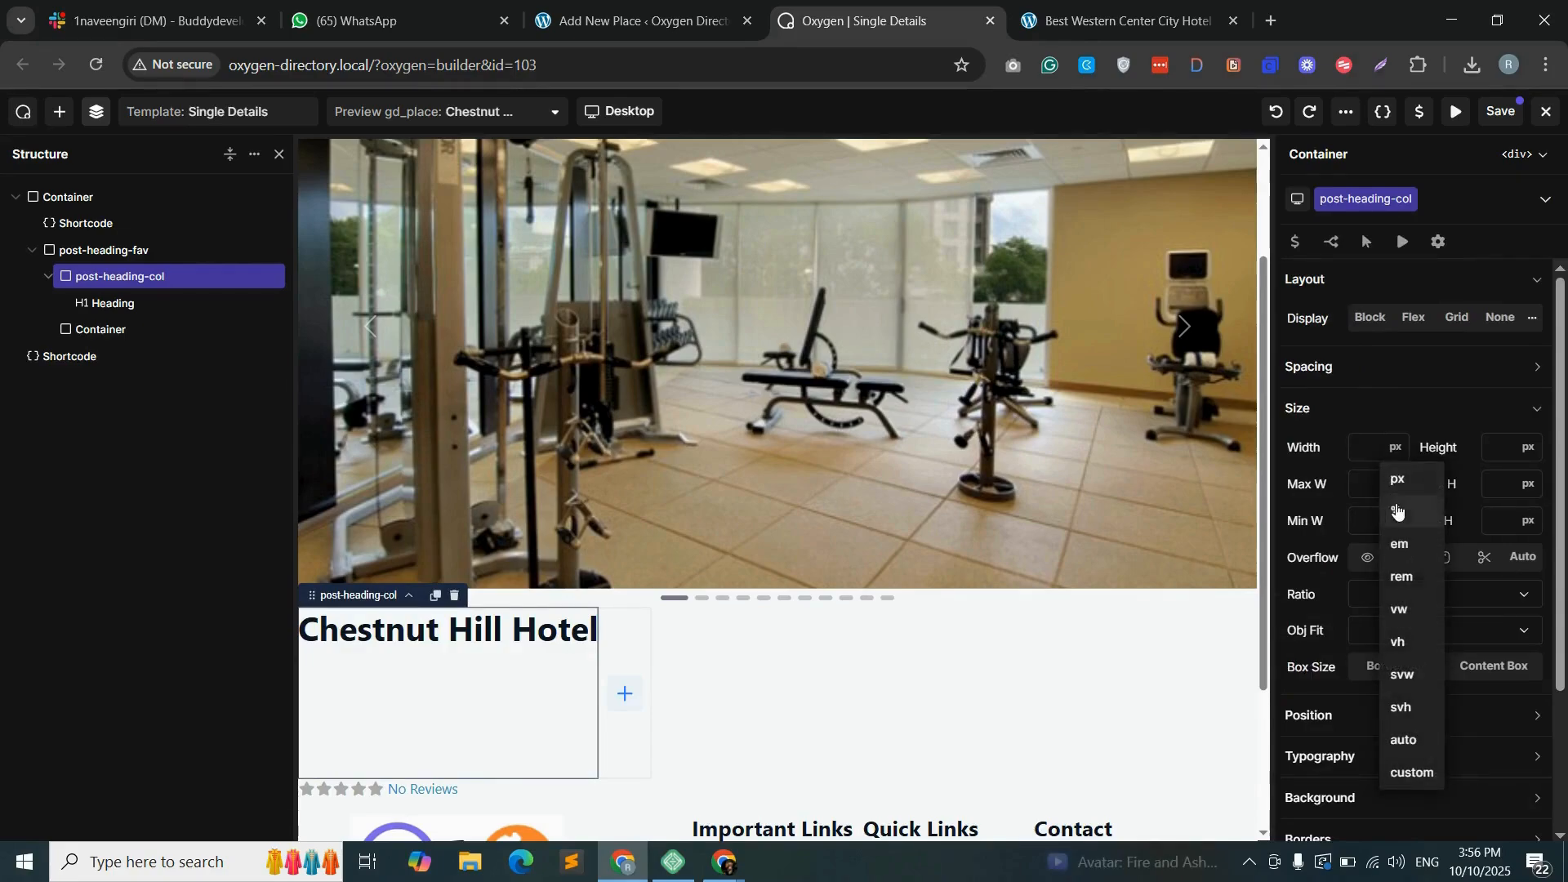
{"action": "left_click", "coordinate": [1400, 513]}
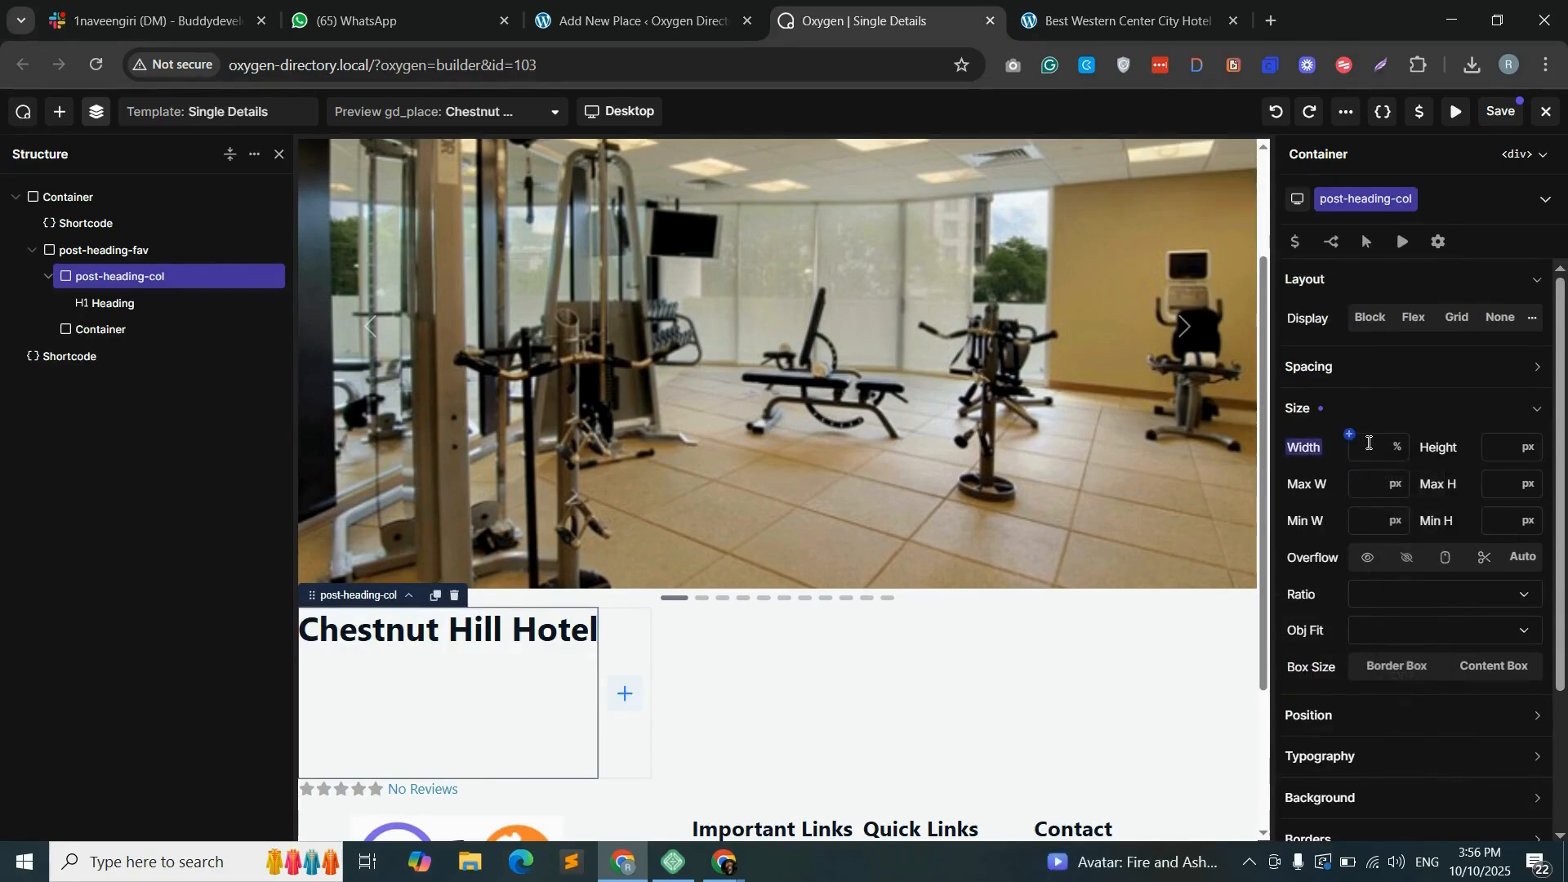
{"action": "type", "text": "80"}
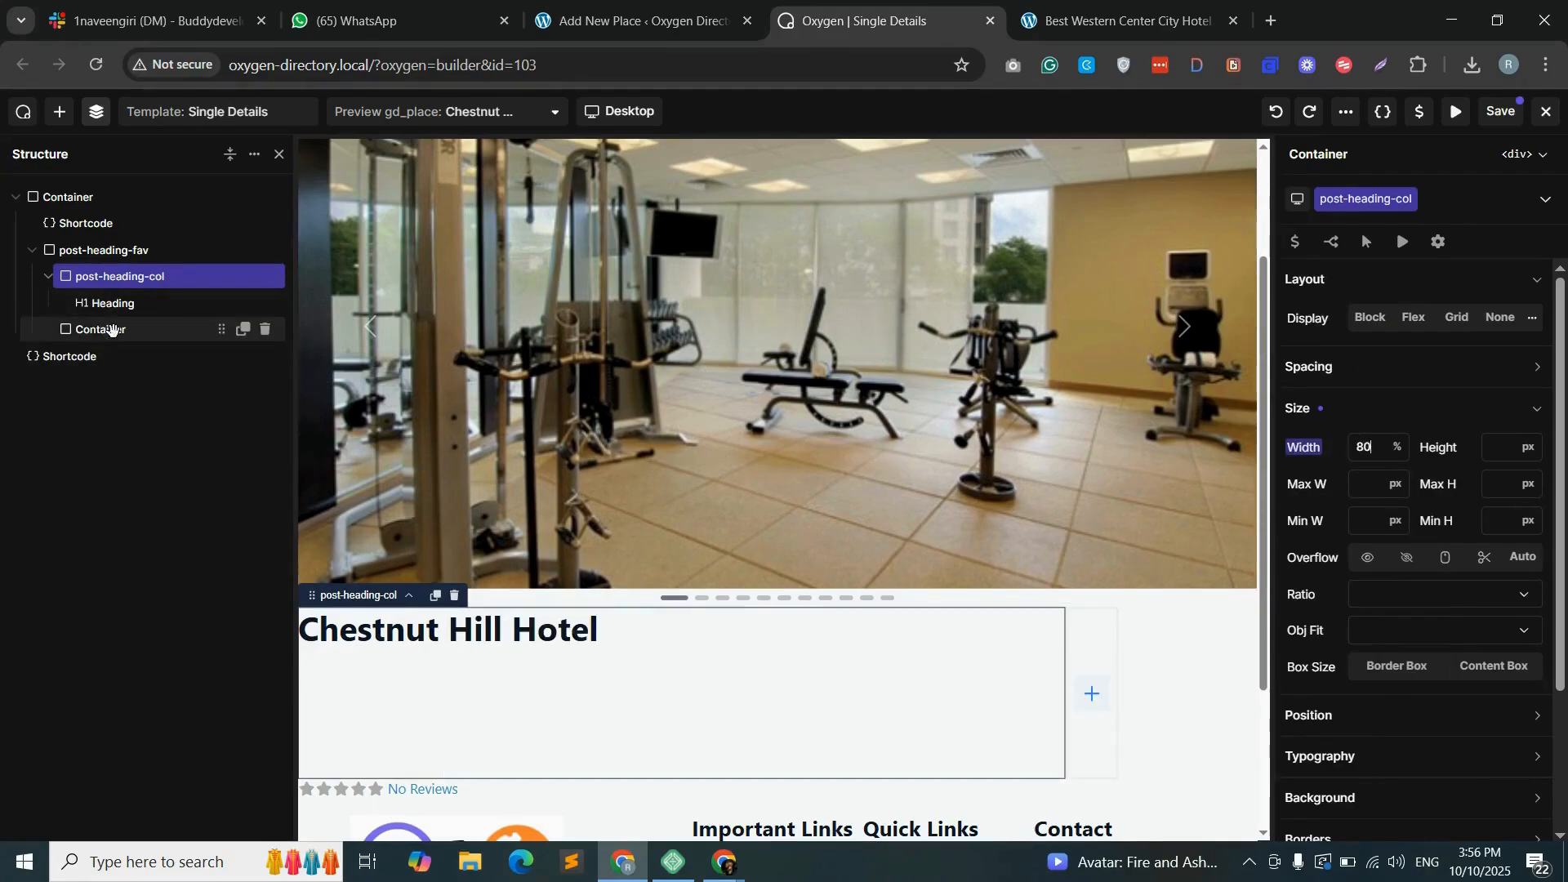
- Assign the new class fav-col to the empty container beside the heading column
{"action": "left_click", "coordinate": [105, 328]}
{"action": "left_click", "coordinate": [1386, 199]}
{"action": "type", "text": "fa-col"}
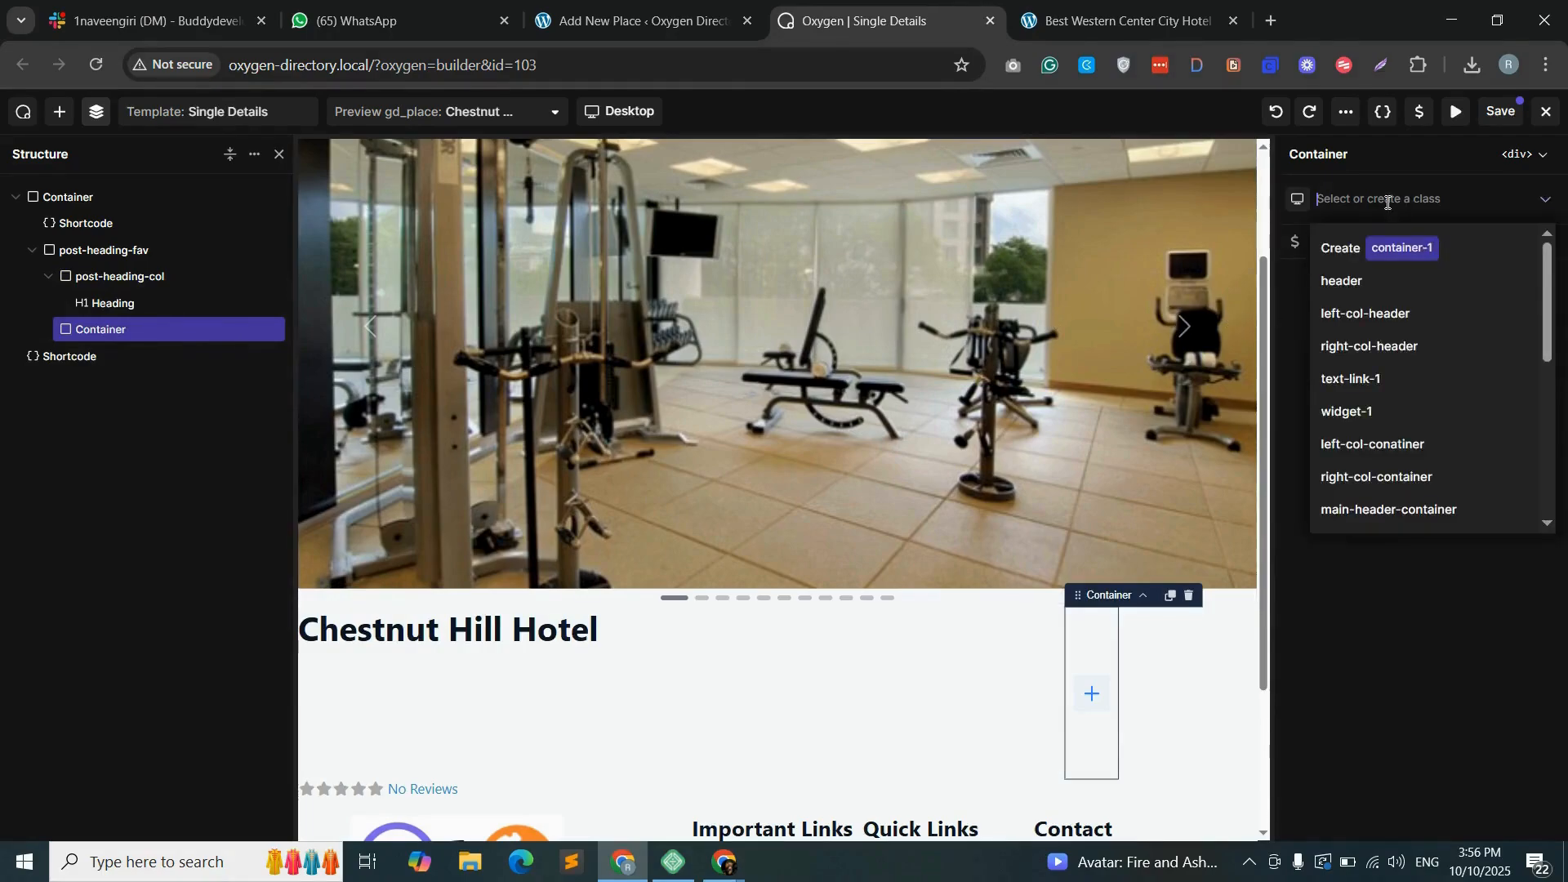
{"action": "key", "text": "Return"}
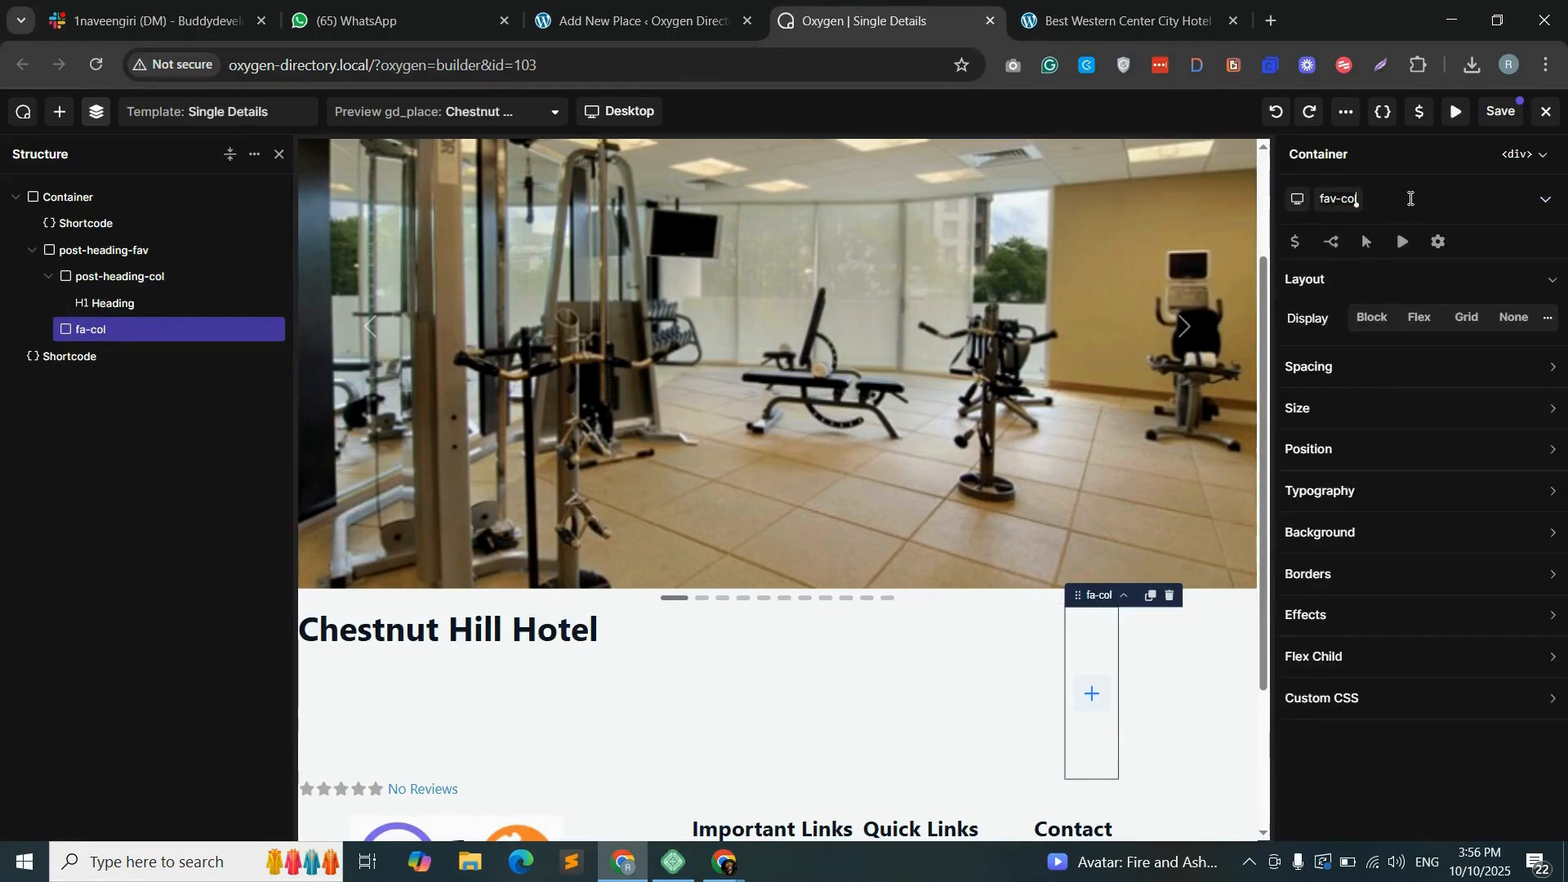
{"action": "key", "text": "Return"}
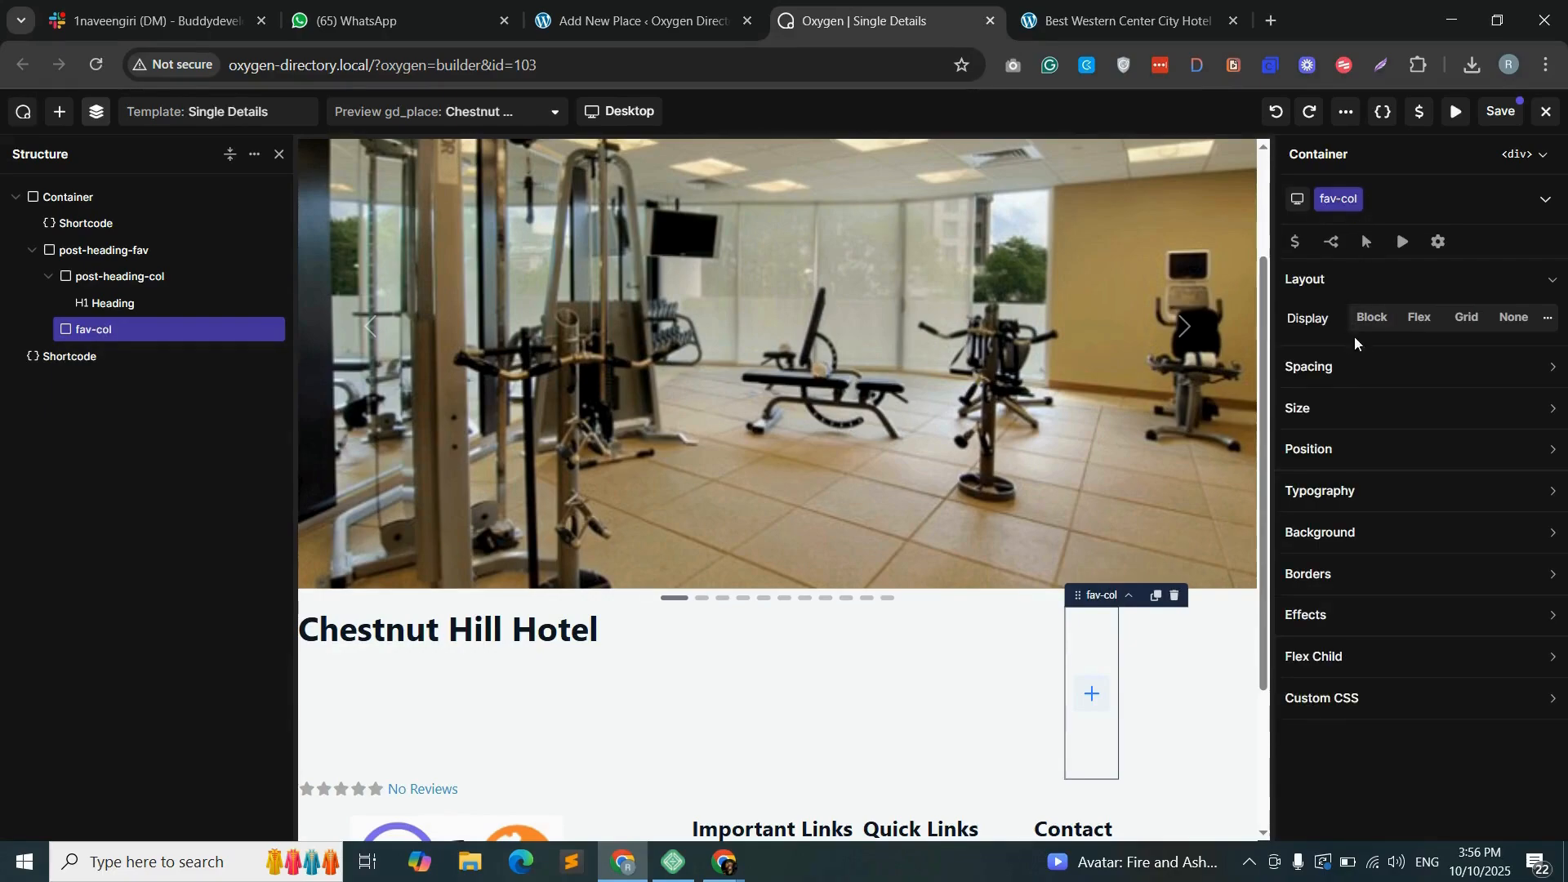
- Set the width of the fav-col container to 20%
{"action": "left_click", "coordinate": [1344, 410]}
{"action": "mouse_move", "coordinate": [1395, 448]}
{"action": "left_click", "coordinate": [1391, 507]}
{"action": "left_click", "coordinate": [1369, 447]}
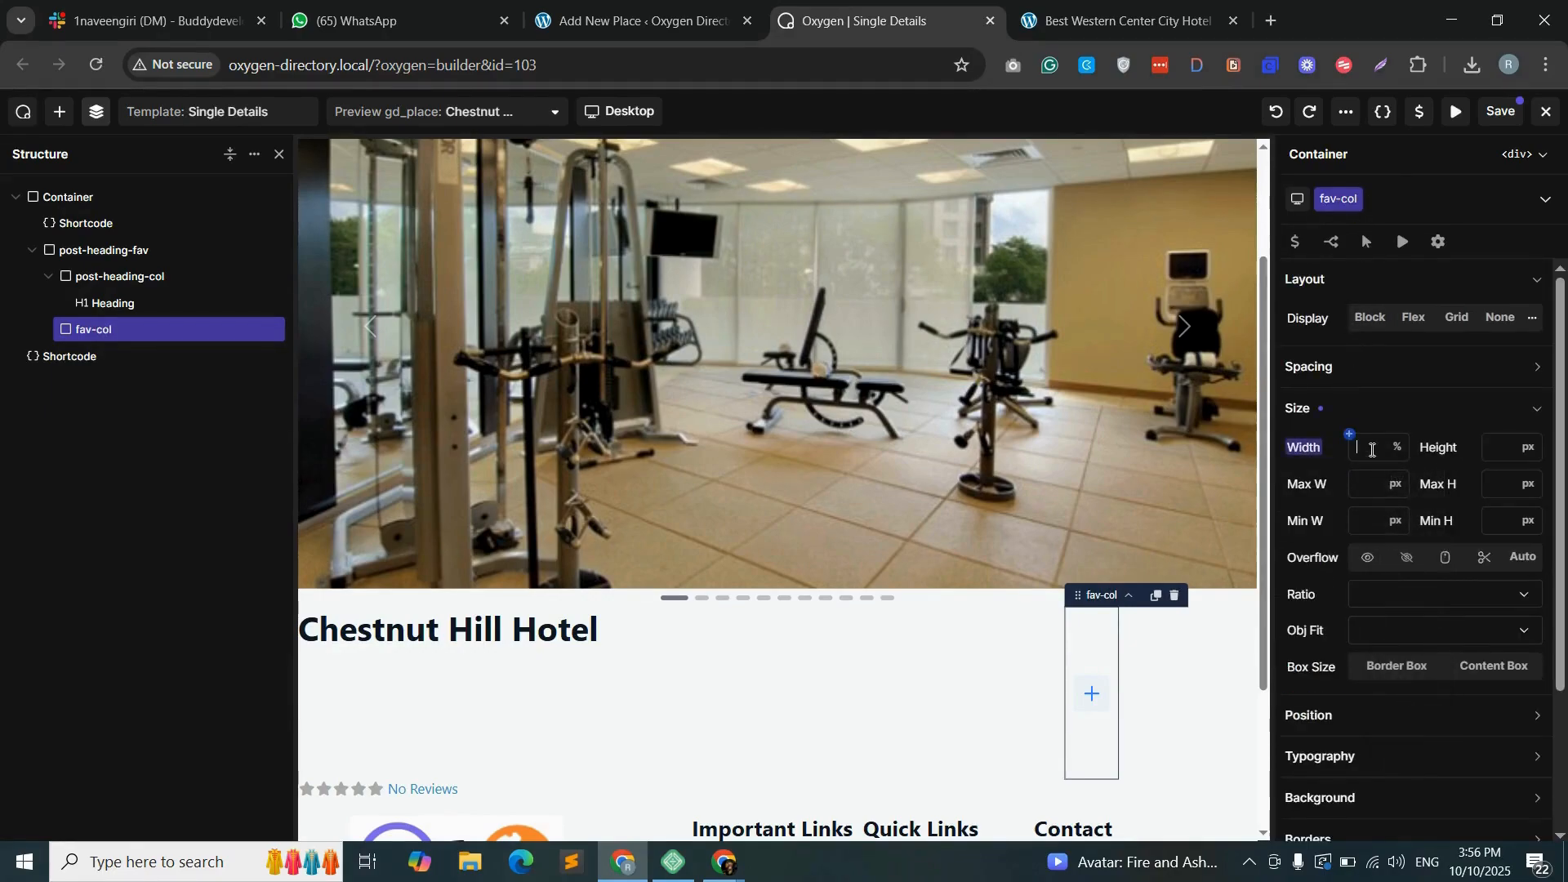
{"action": "type", "text": "20"}
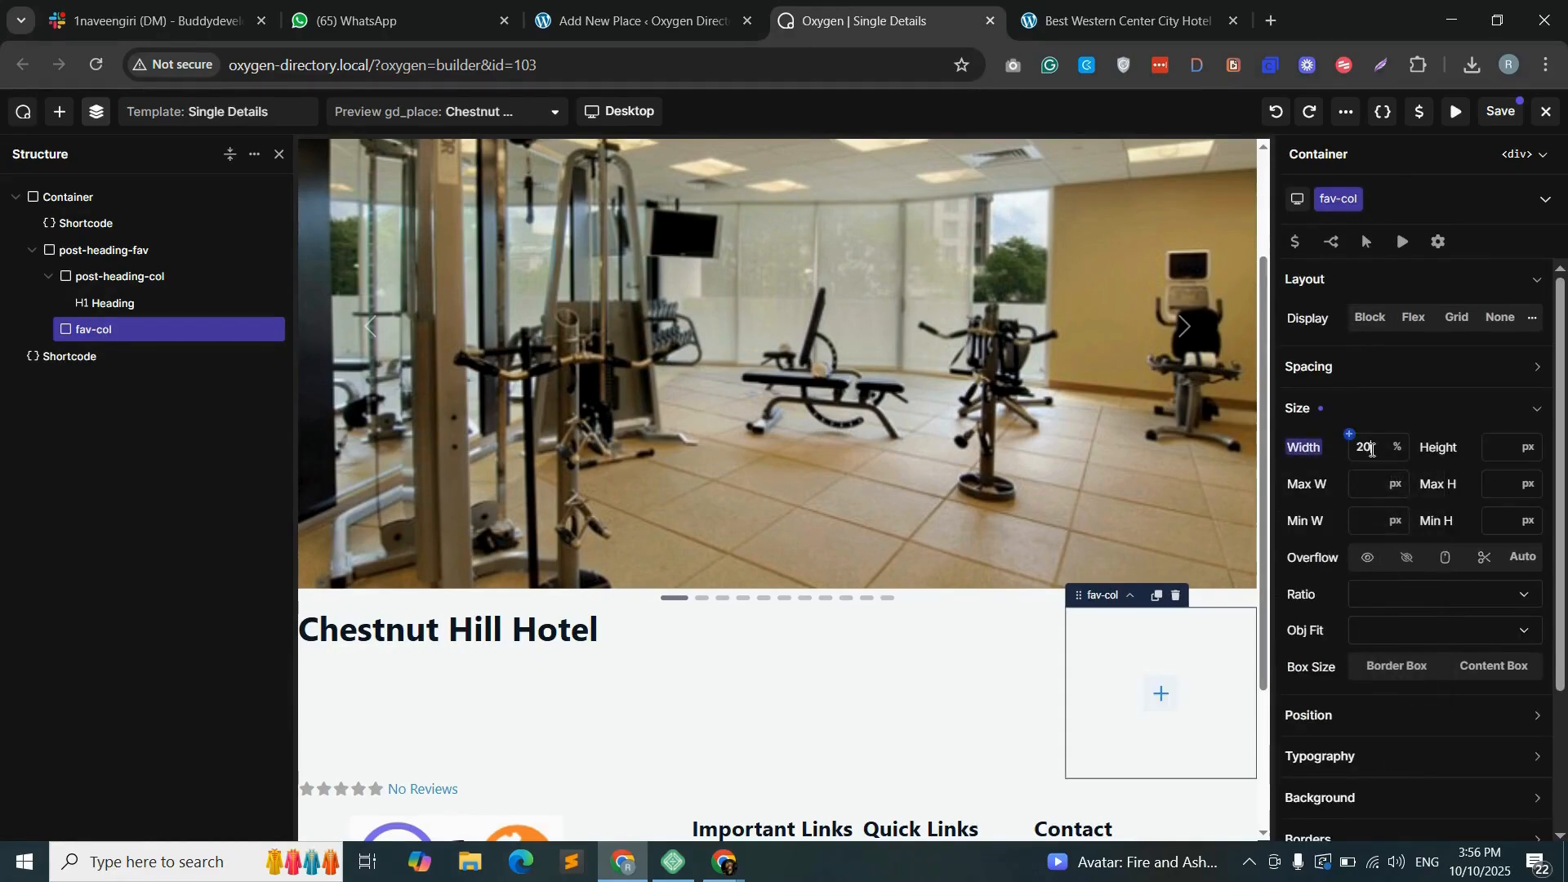
- Add a Shortcode element inside fav-col and choose gd_post_fav (GD > Post Favorite) in the WordPress shortcode builder
{"action": "left_click", "coordinate": [1161, 693]}
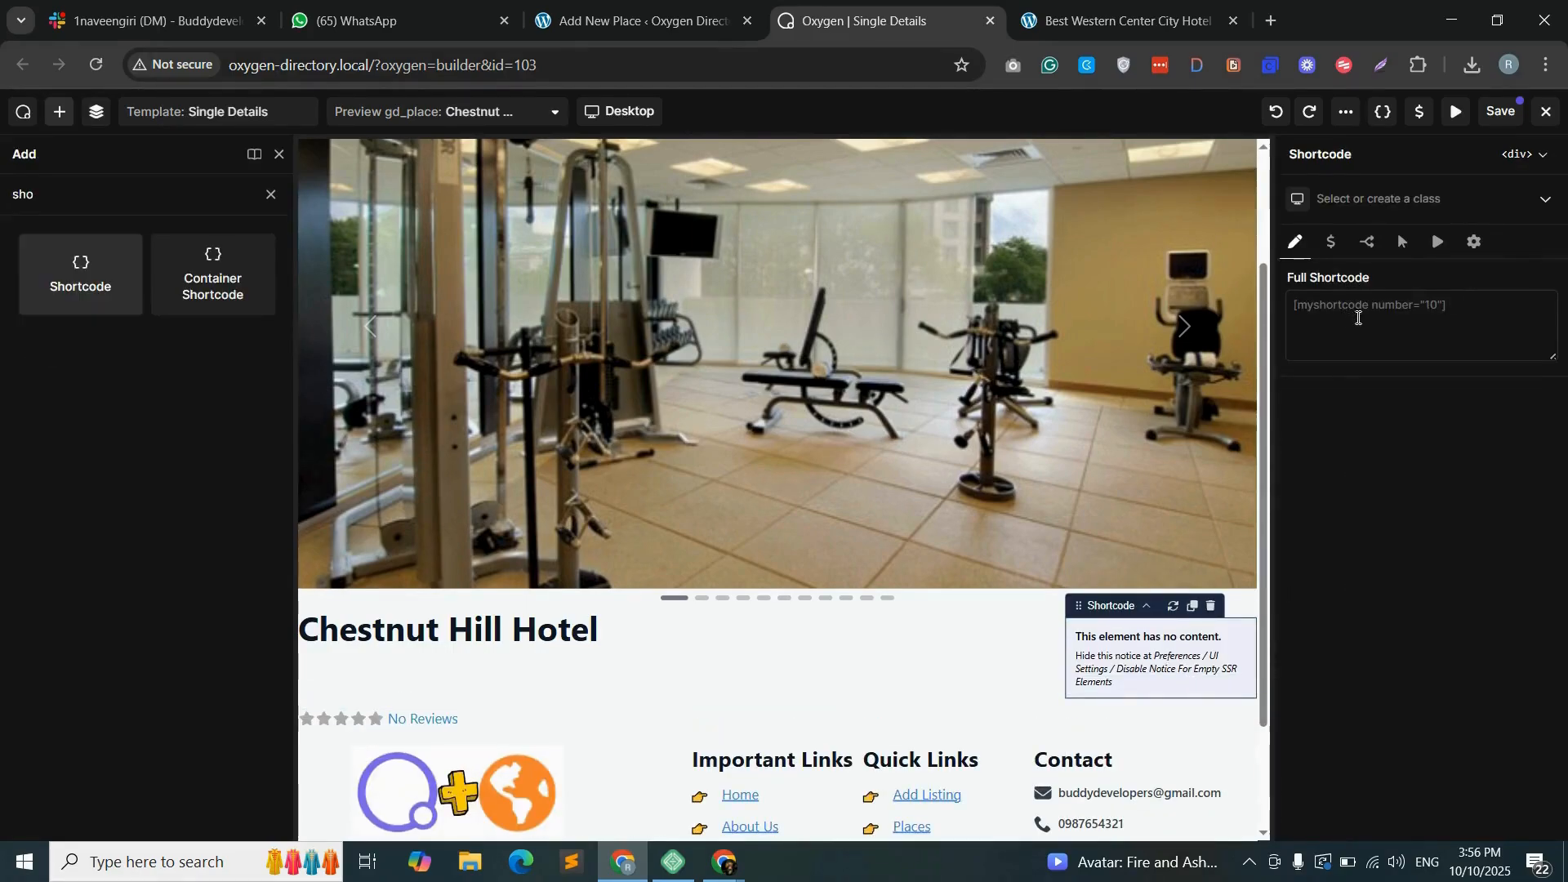
{"action": "left_click", "coordinate": [645, 21]}
{"action": "left_click", "coordinate": [597, 193]}
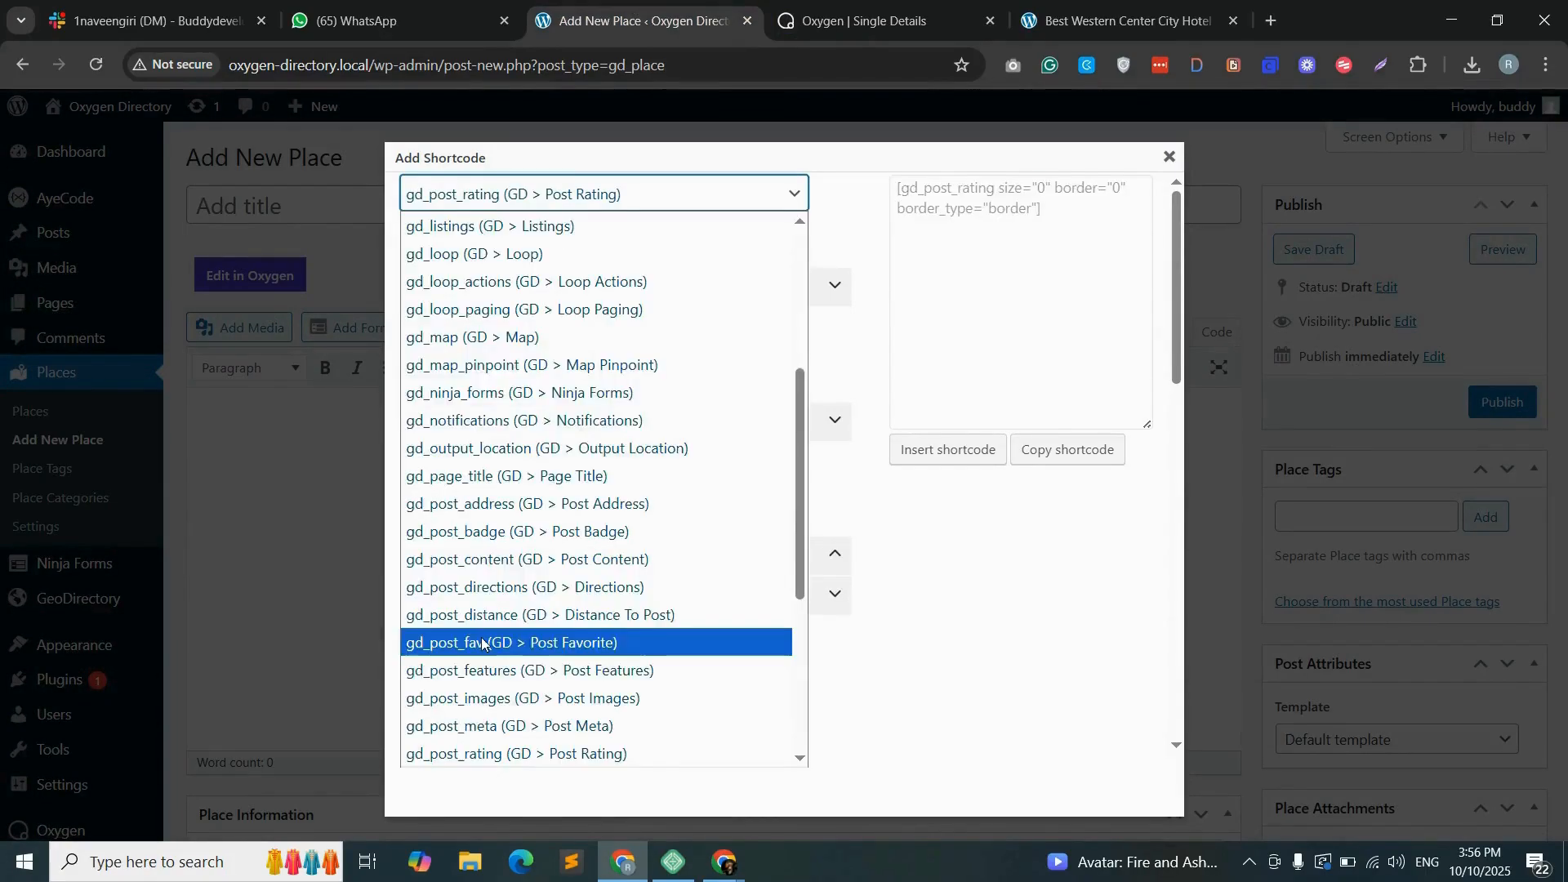
{"action": "left_click", "coordinate": [482, 645]}
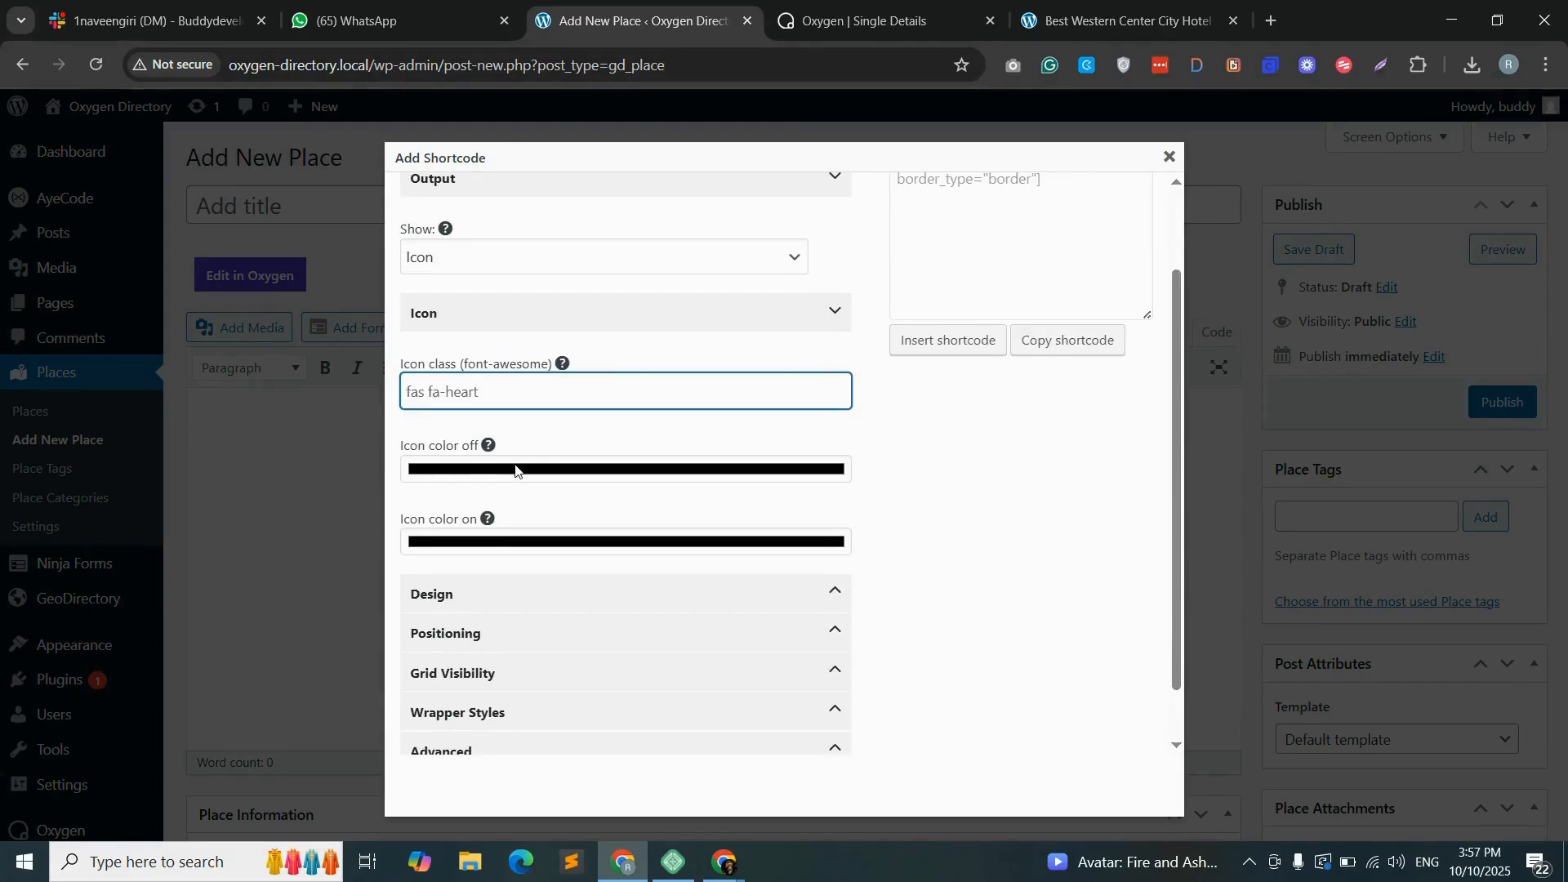
- Set the favorite icon's off color to light gray #dfd7d7 and its on color to red #db0a0a
{"action": "left_click", "coordinate": [547, 471]}
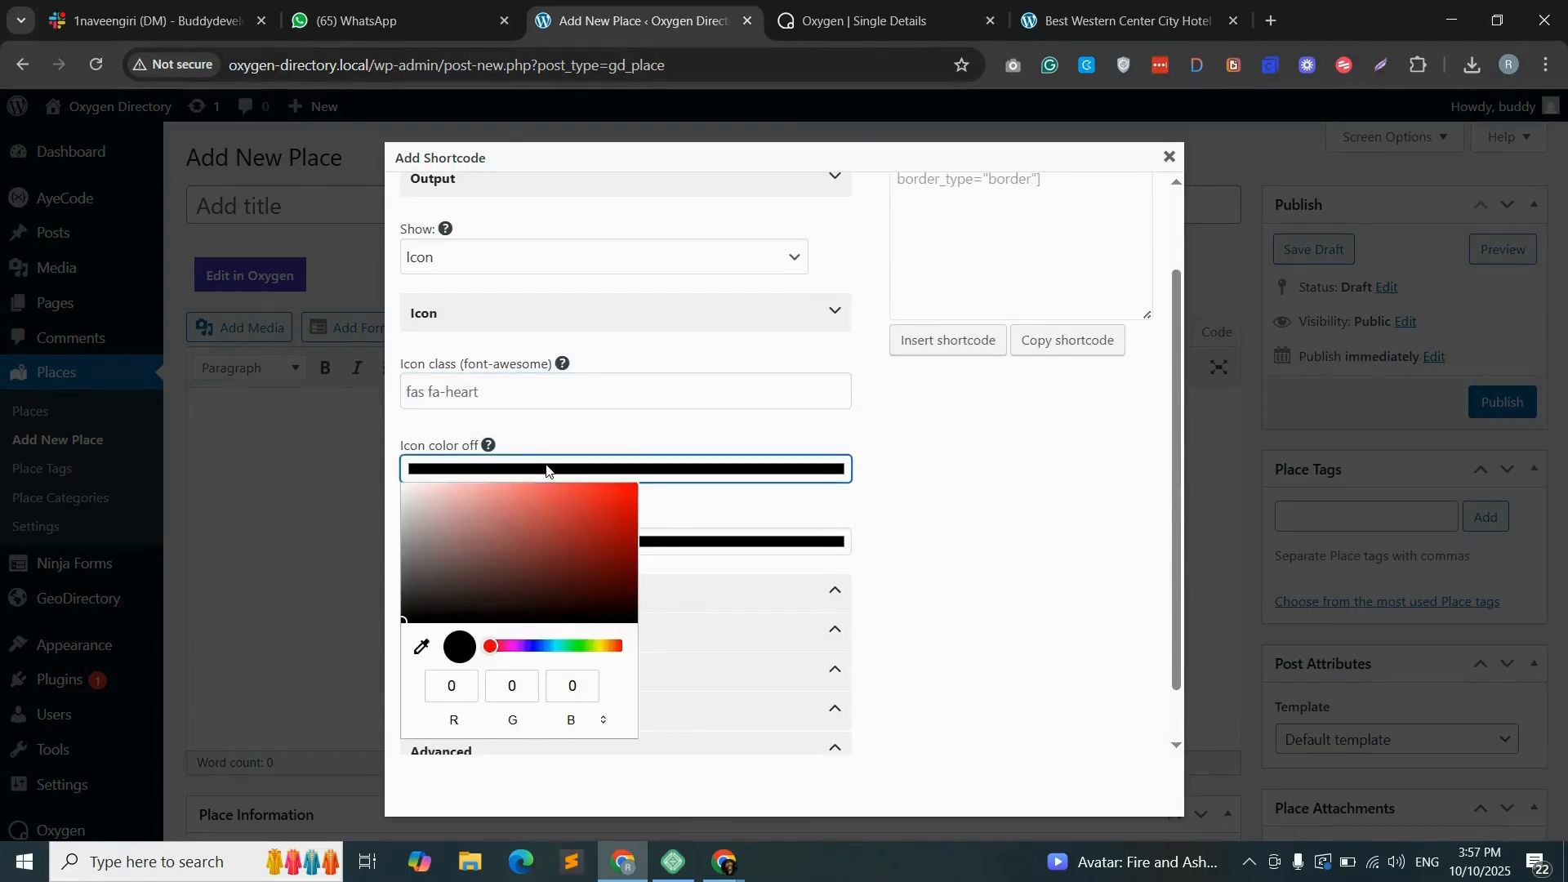
{"action": "left_click_drag", "start_coordinate": [476, 520], "coordinate": [412, 505]}
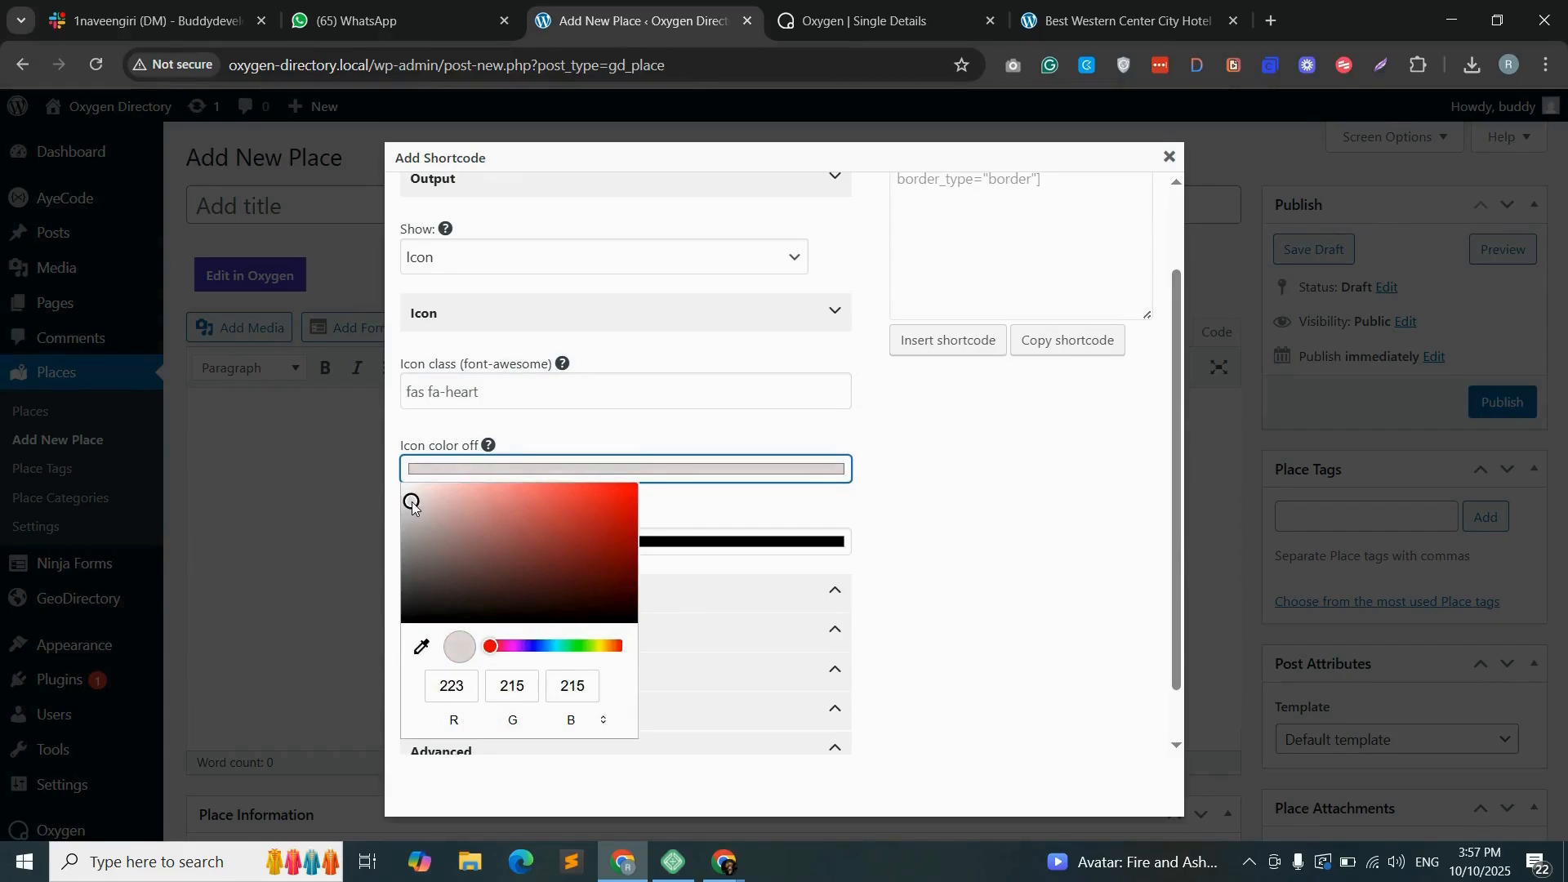
{"action": "left_click", "coordinate": [882, 496]}
{"action": "scroll", "coordinate": [523, 527], "scroll_direction": "down", "scroll_amount": 1}
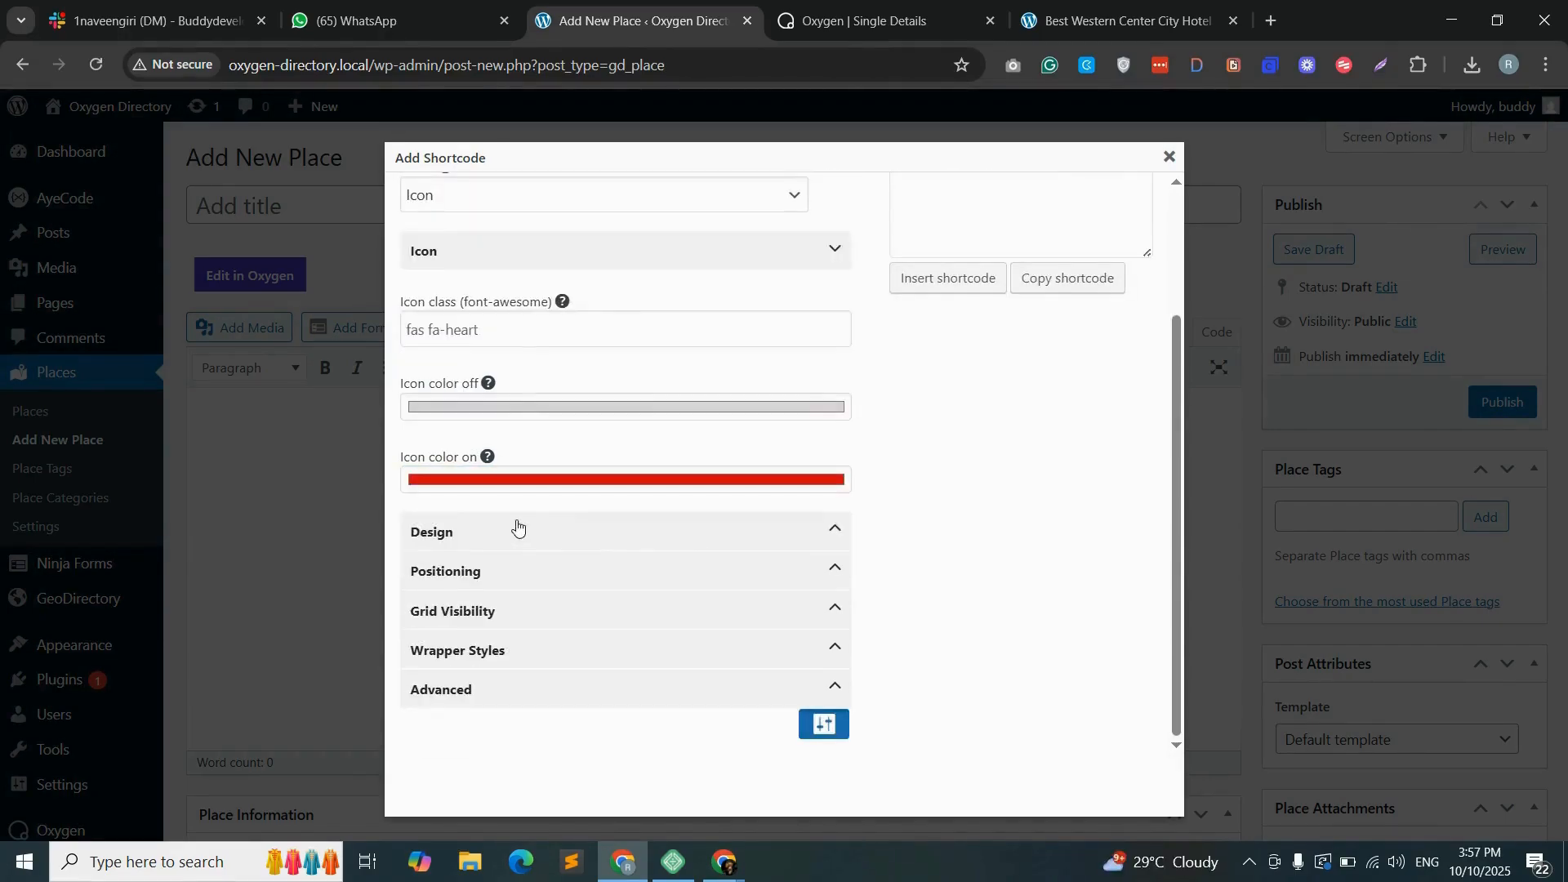
- Expand the favorite shortcode's design options and set its wrapper border color to None
{"action": "left_click", "coordinate": [435, 532]}
{"action": "scroll", "coordinate": [500, 539], "scroll_direction": "down", "scroll_amount": 6}
{"action": "left_click", "coordinate": [500, 536]}
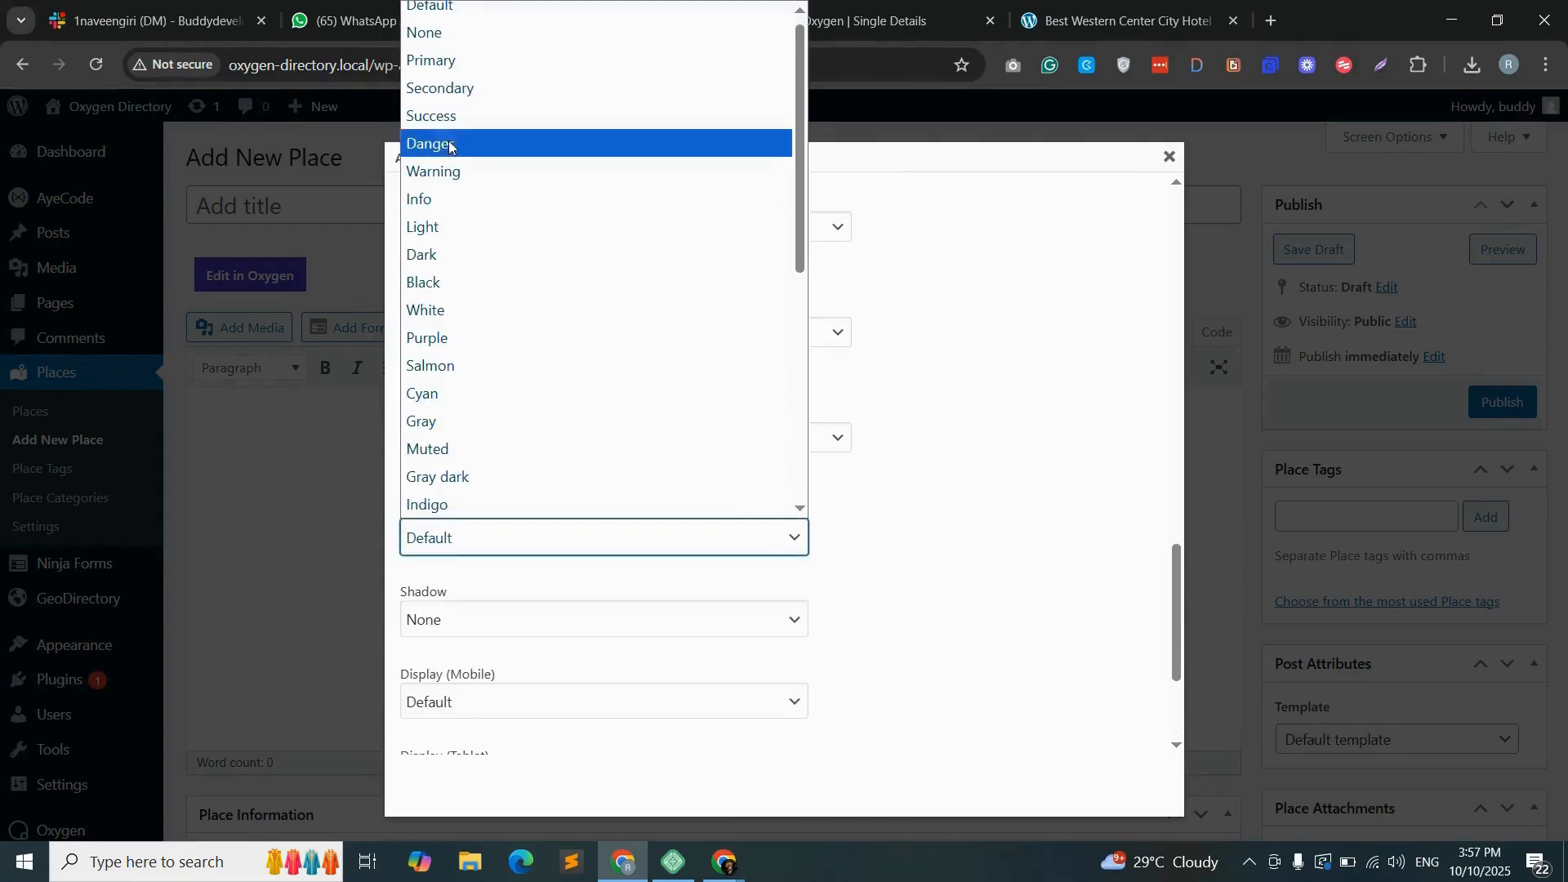
{"action": "left_click", "coordinate": [445, 31]}
{"action": "scroll", "coordinate": [1071, 413], "scroll_direction": "up", "scroll_amount": 10}
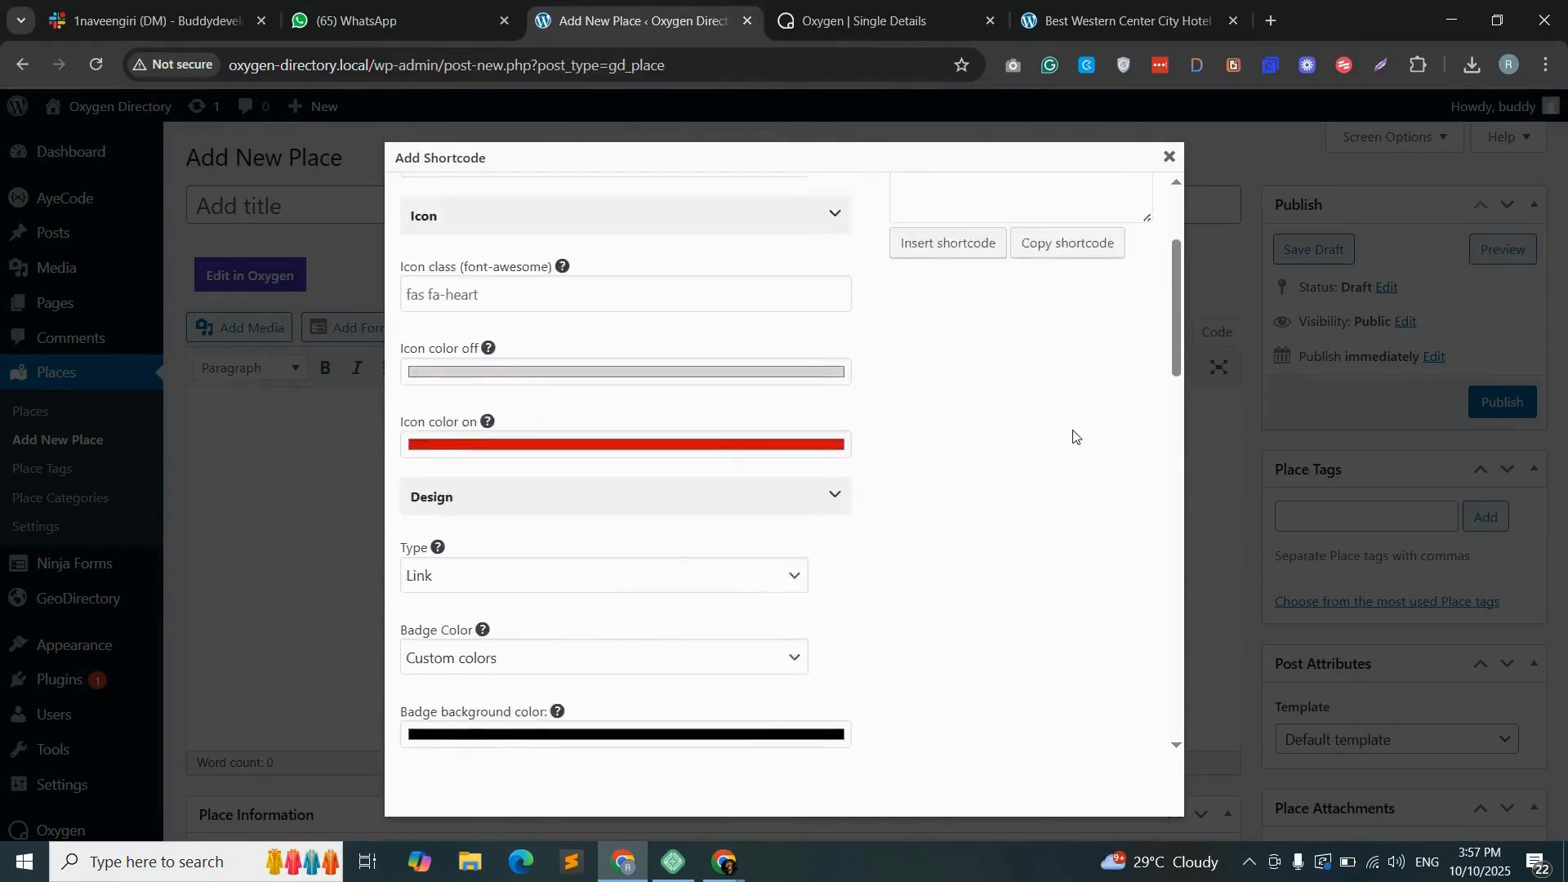
- Copy the post favorite shortcode into Oxygen's empty Shortcode element, change its size to h3, and reload the Best Western Center City Hotel page
{"action": "left_click", "coordinate": [1067, 452]}
{"action": "left_click", "coordinate": [980, 282]}
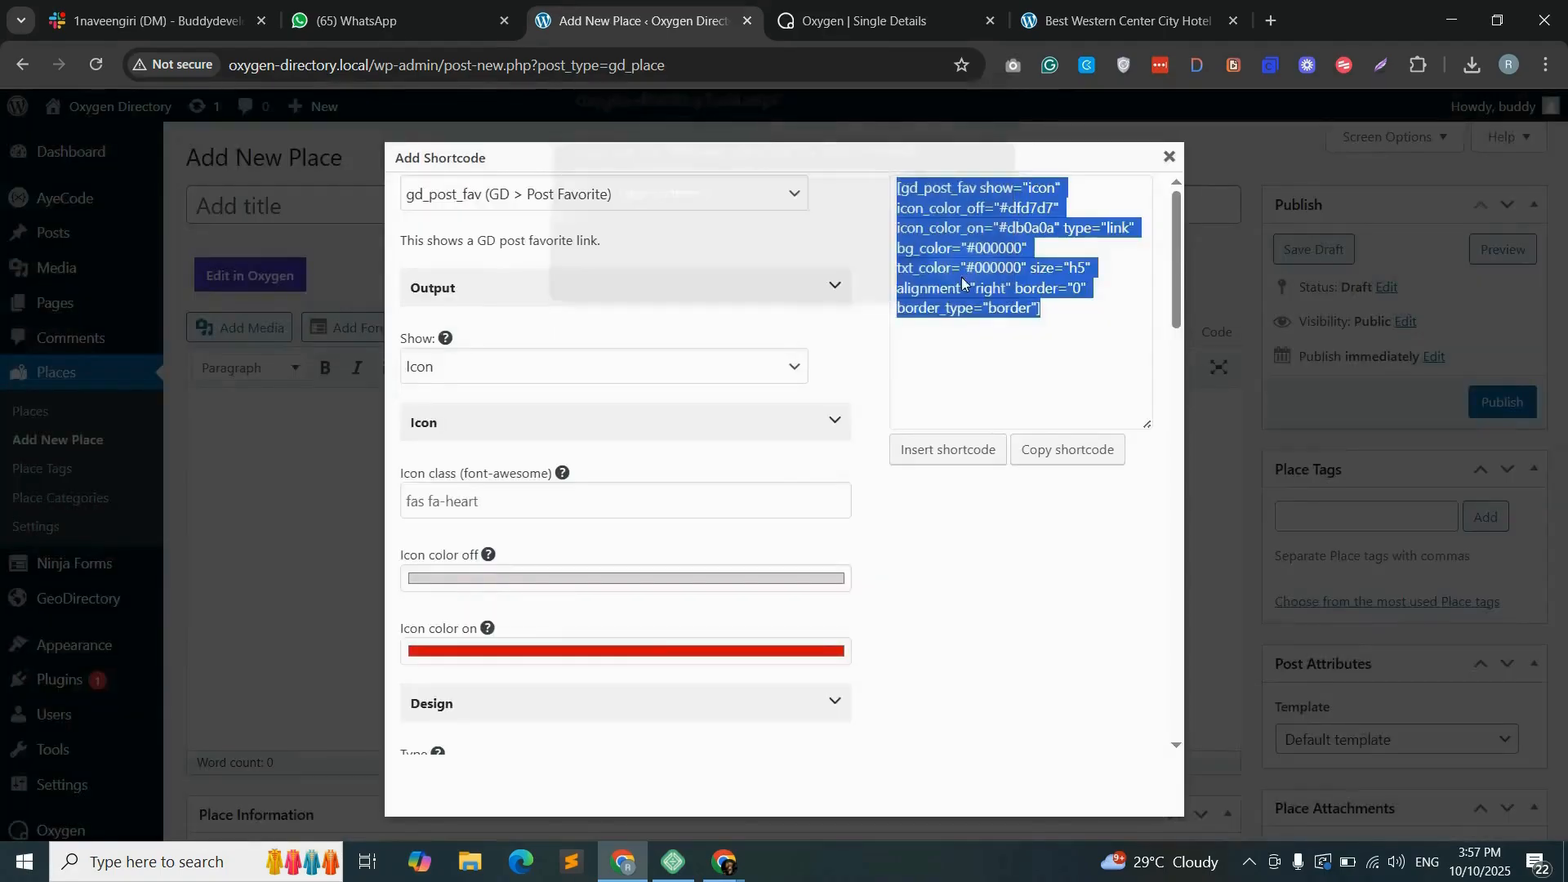
{"action": "key", "text": "ctrl+Tab"}
{"action": "right_click", "coordinate": [1336, 312]}
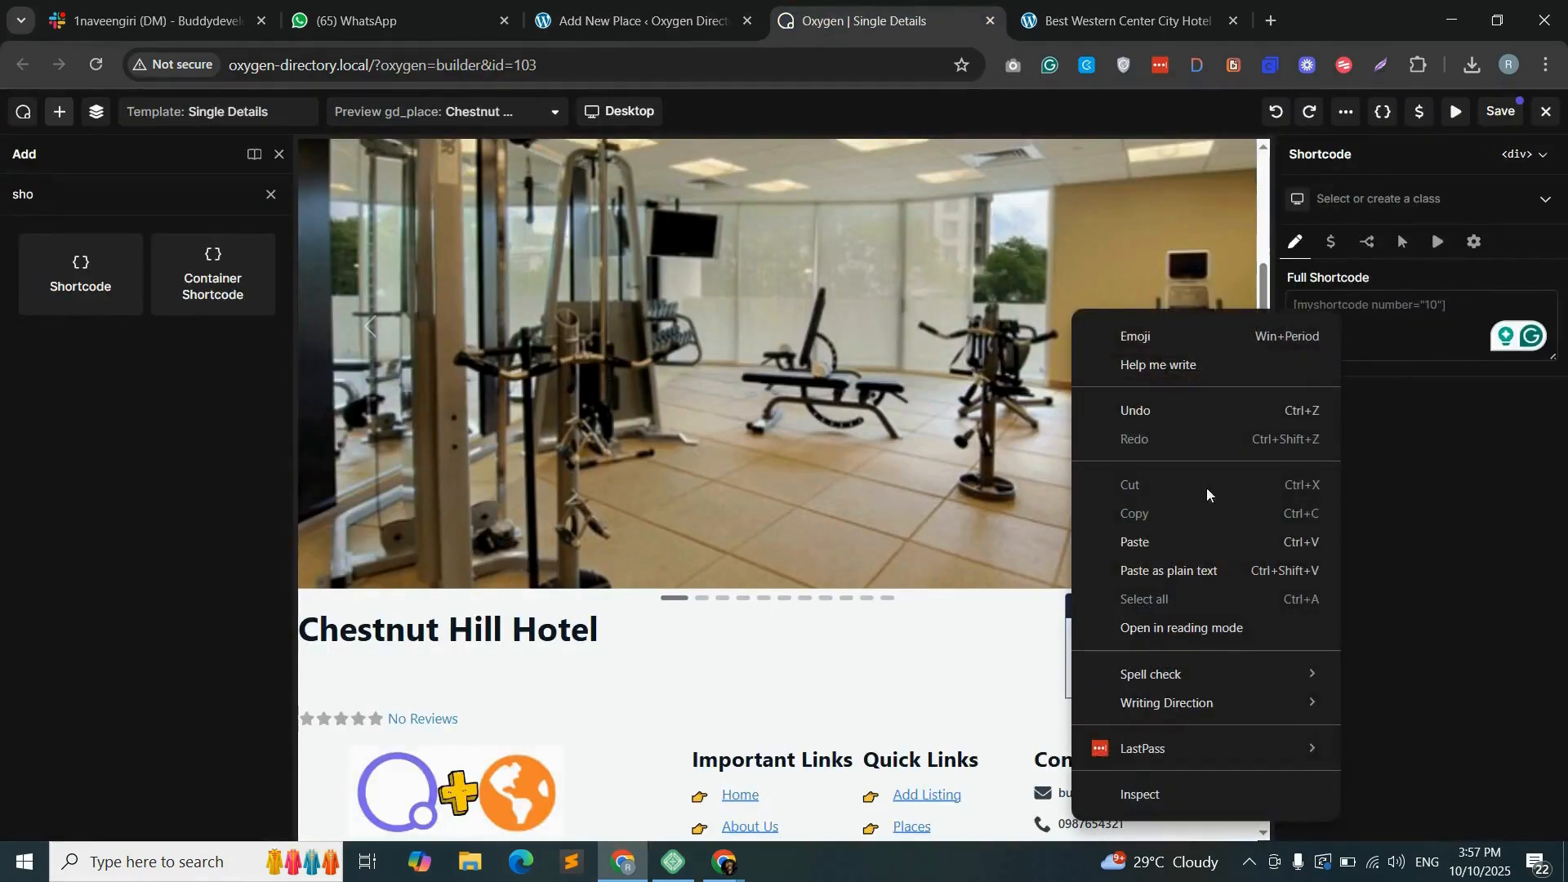
{"action": "left_click", "coordinate": [1159, 543]}
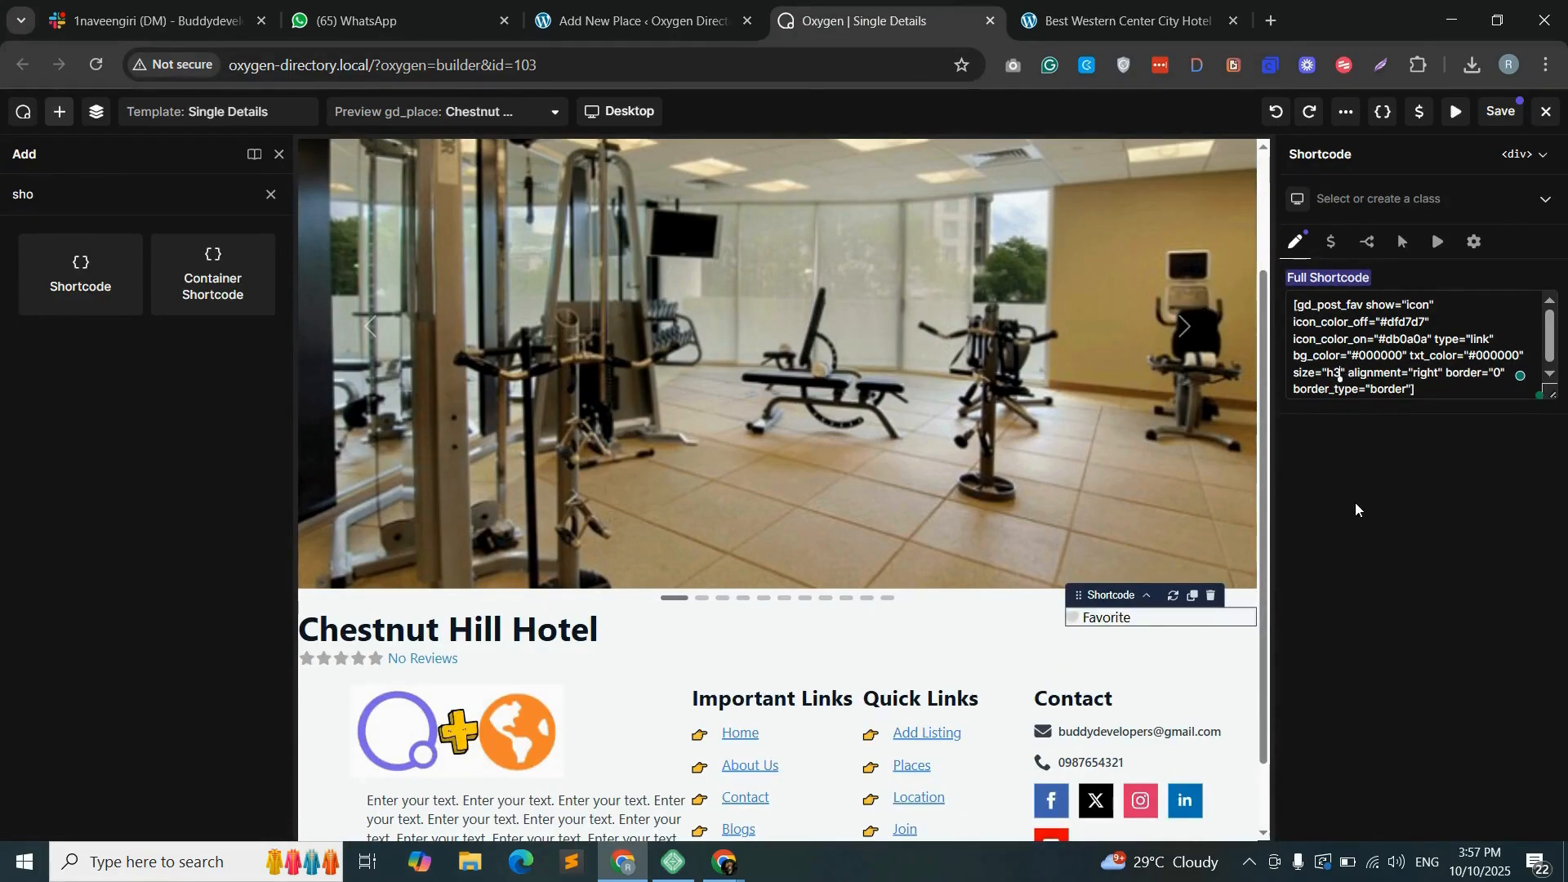
{"action": "key", "text": "ctrl+Tab"}
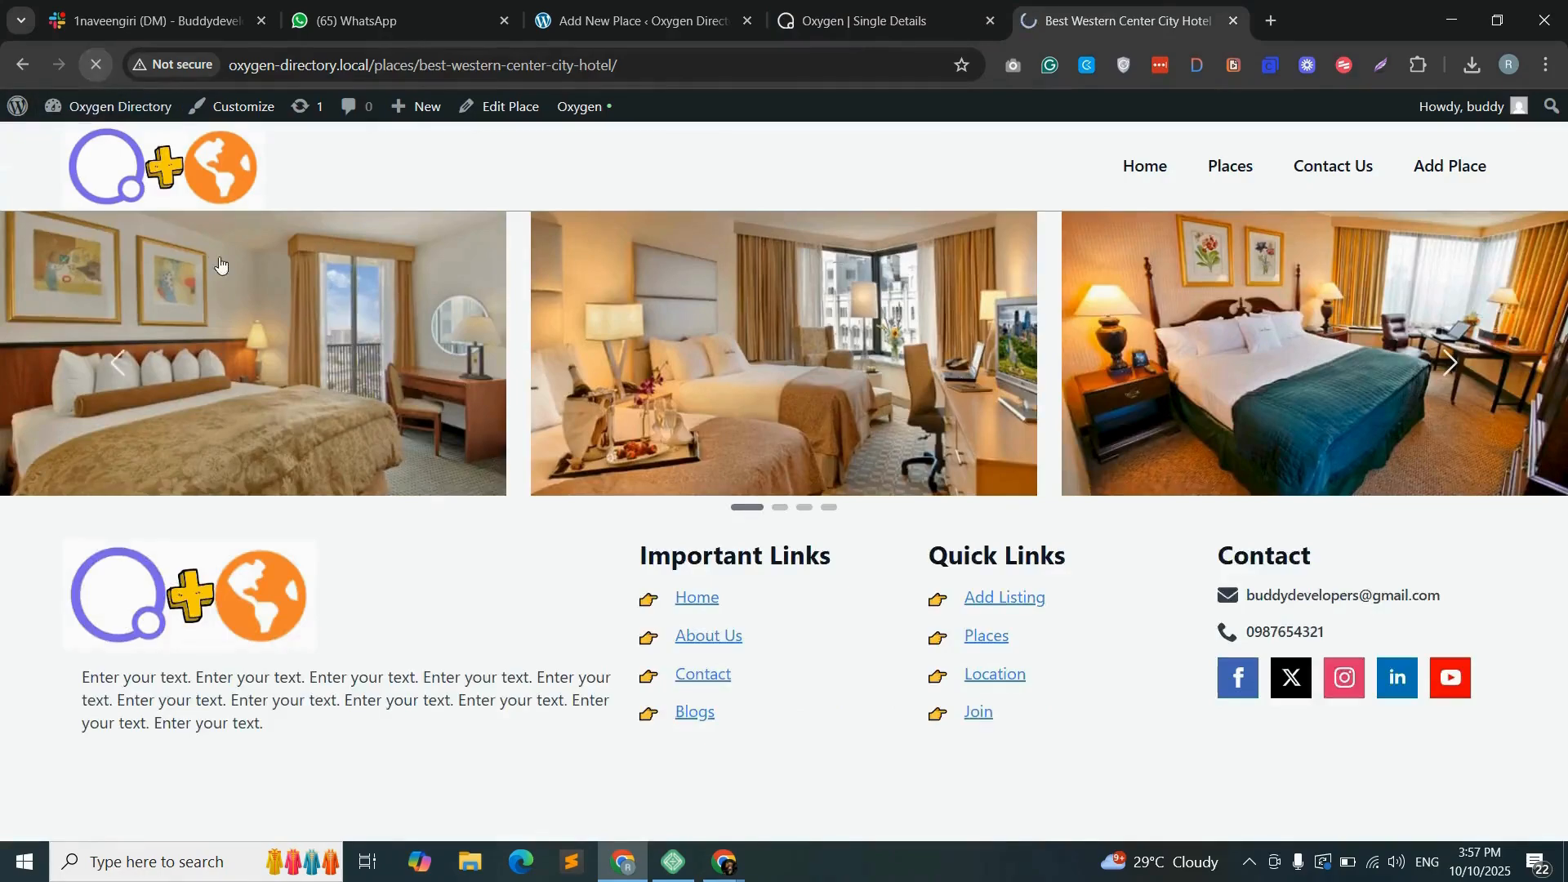
{"action": "key", "text": "F5"}
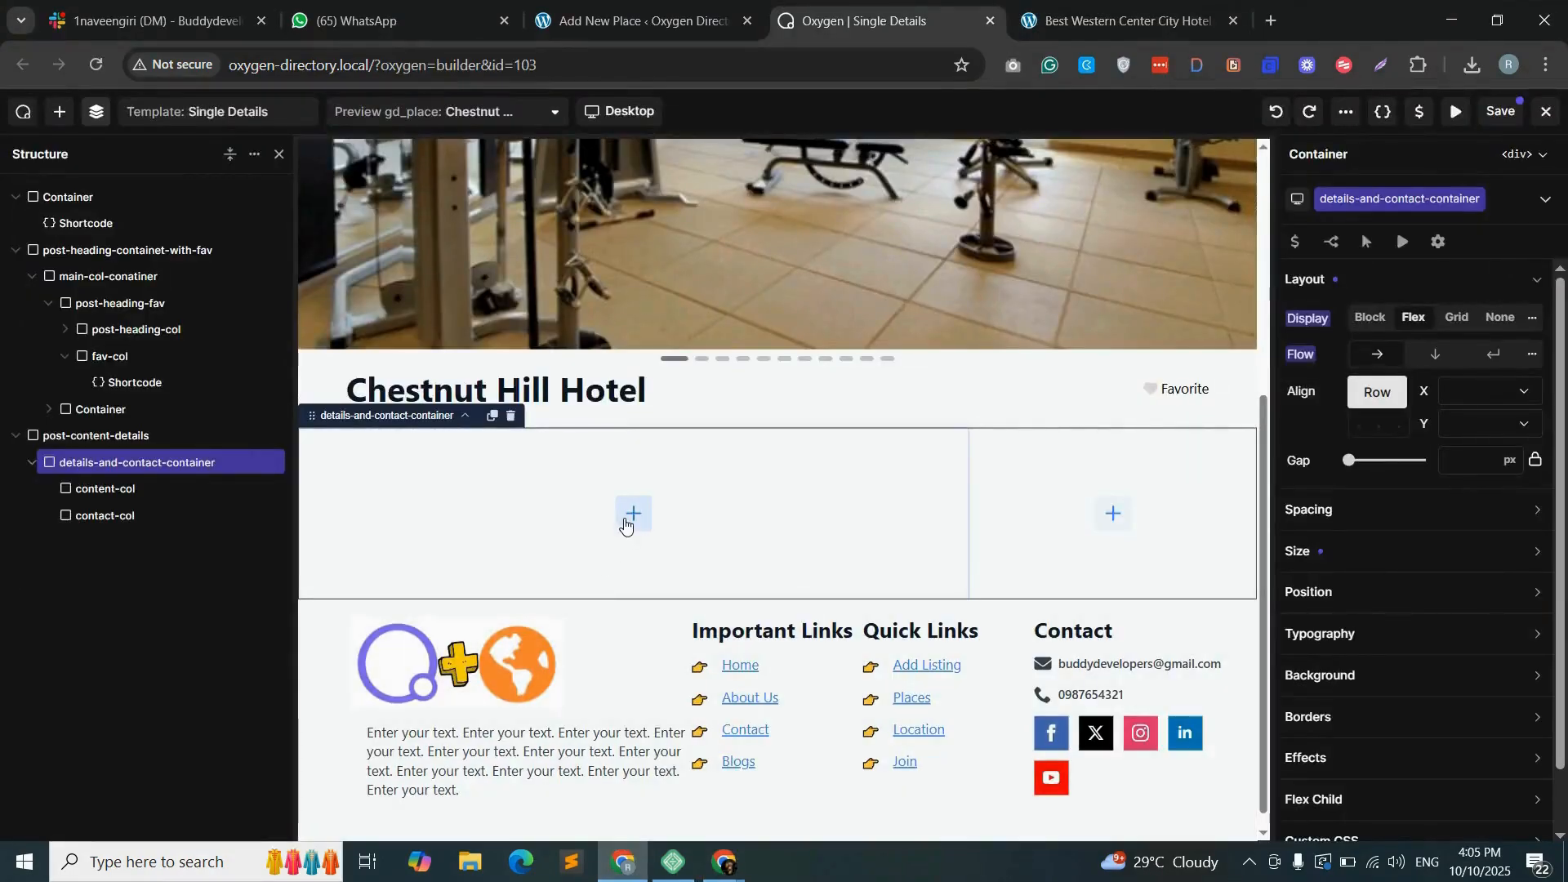
- Add a Shortcode element inside content-col and choose gd_single_tabs (GD > Single Tabs) in the WordPress shortcode builder
{"action": "left_click", "coordinate": [637, 516]}
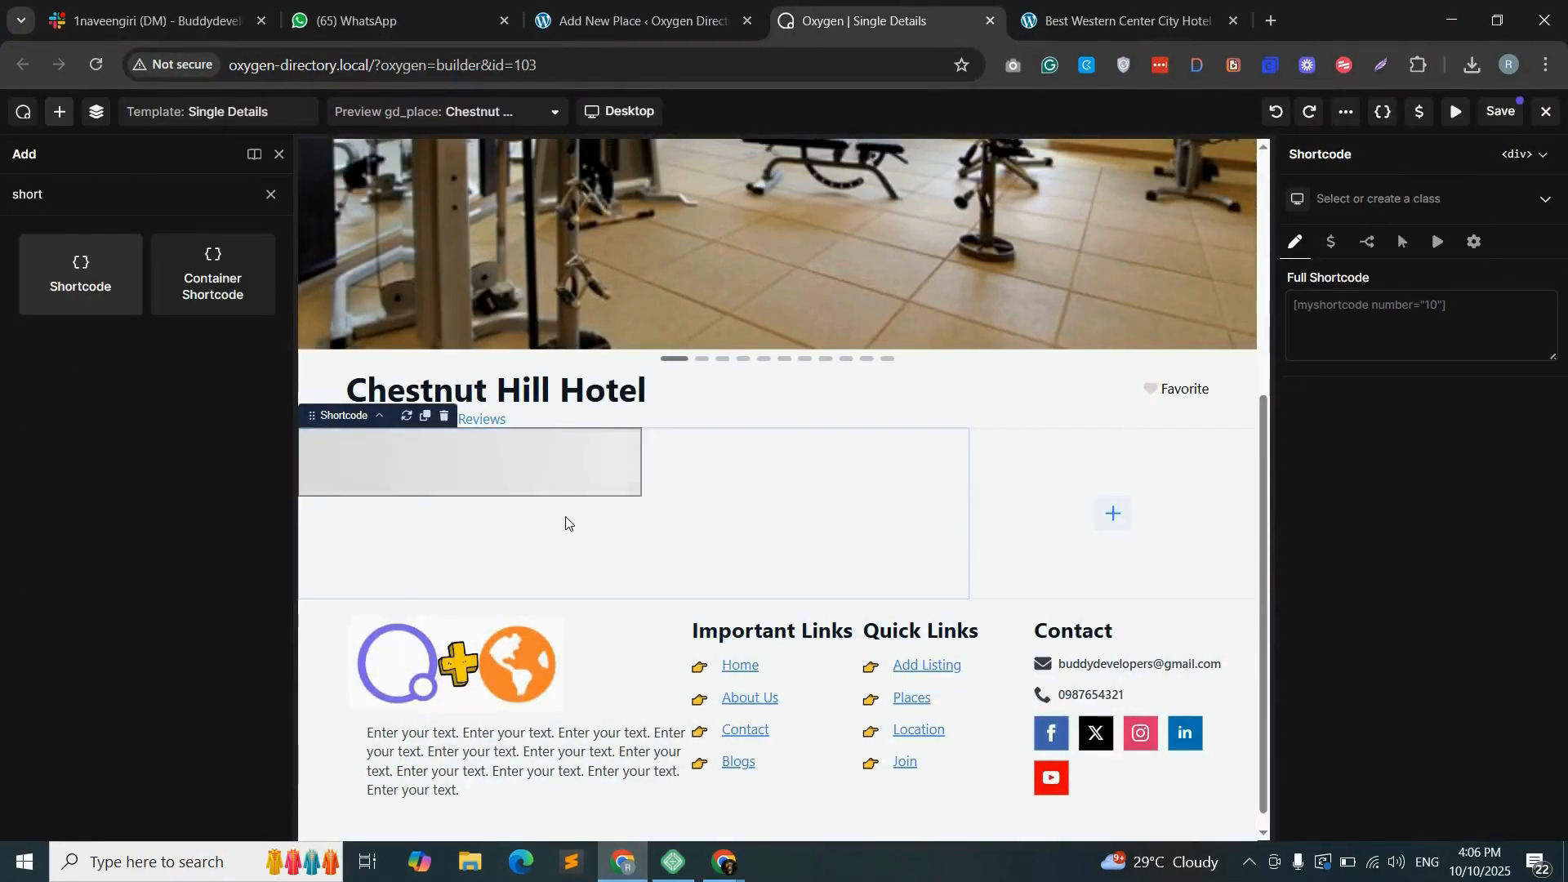
{"action": "left_click", "coordinate": [1389, 314]}
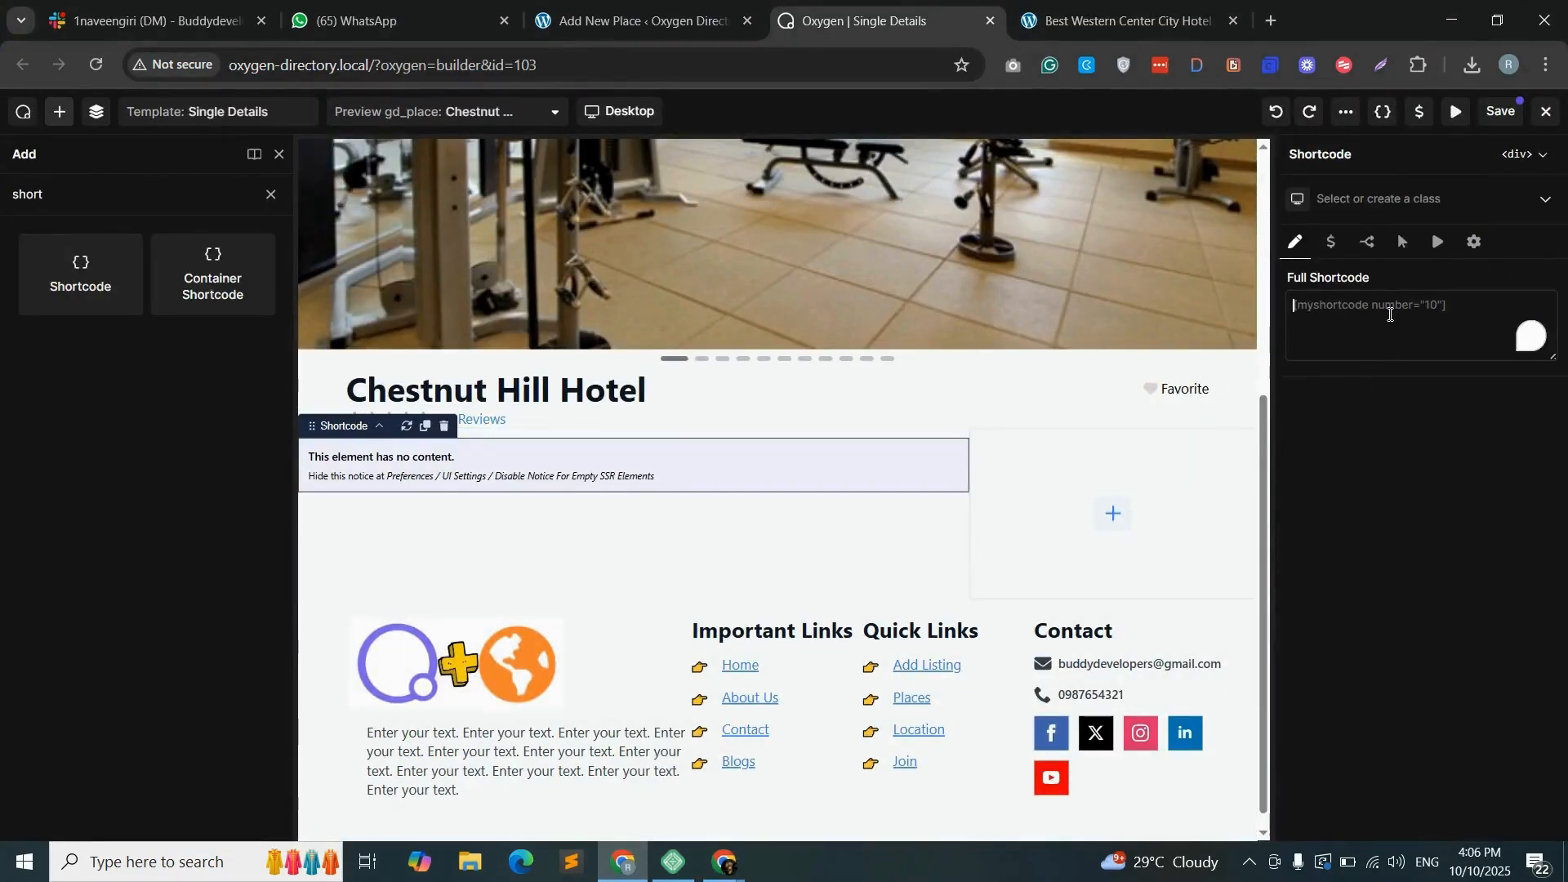
{"action": "left_click", "coordinate": [675, 25]}
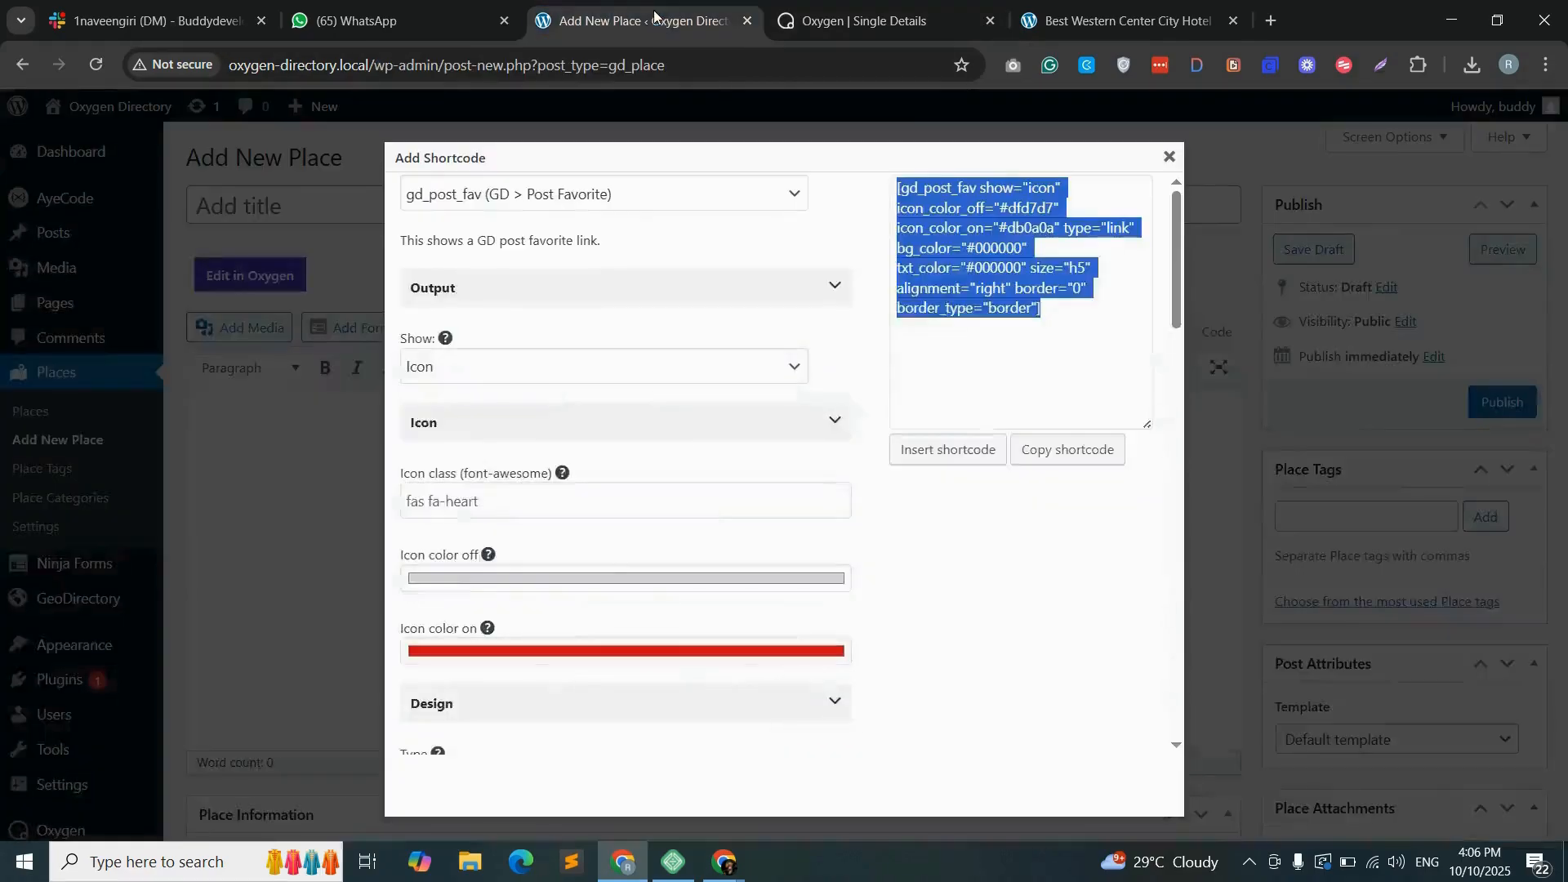
{"action": "left_click", "coordinate": [601, 194]}
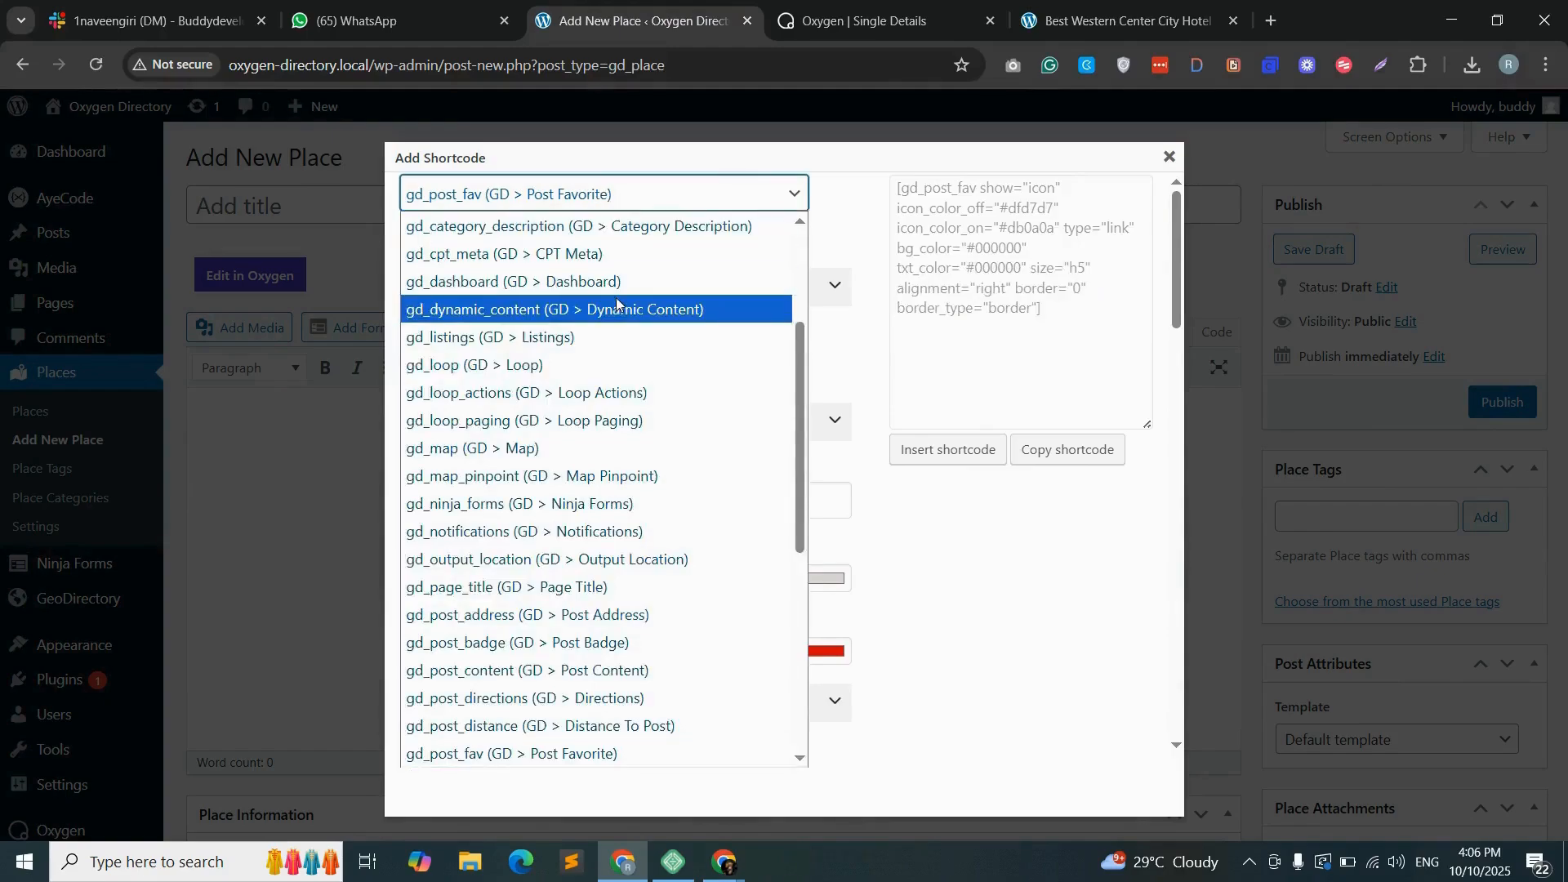
{"action": "scroll", "coordinate": [616, 304], "scroll_direction": "down", "scroll_amount": 5}
{"action": "left_click", "coordinate": [525, 700]}
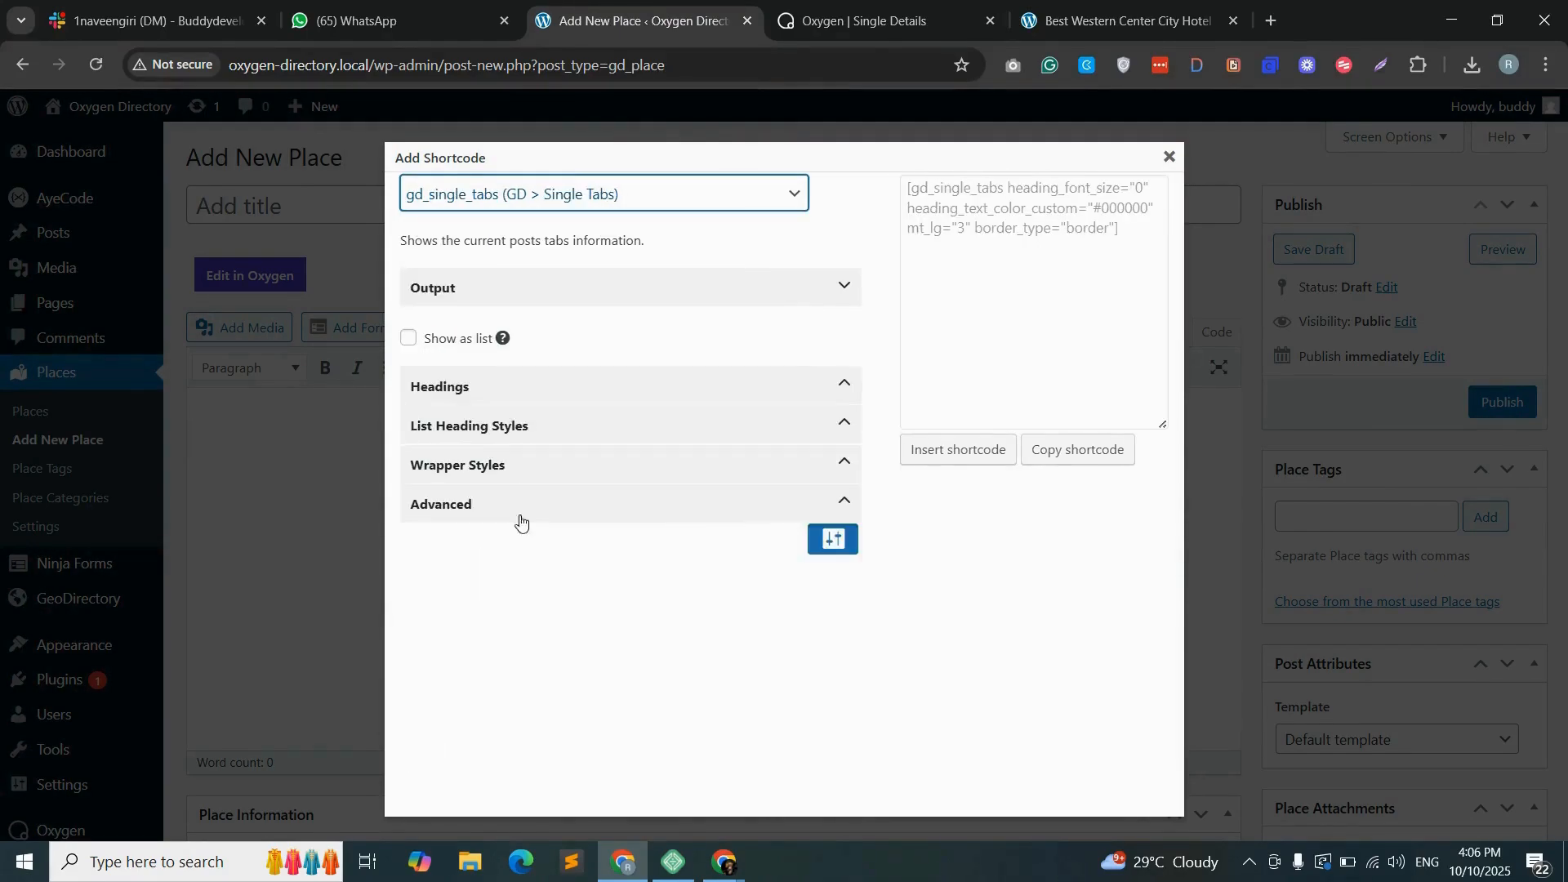
- Set the single tabs shortcode's output type to Head only
{"action": "left_click", "coordinate": [493, 391]}
{"action": "left_click", "coordinate": [525, 411]}
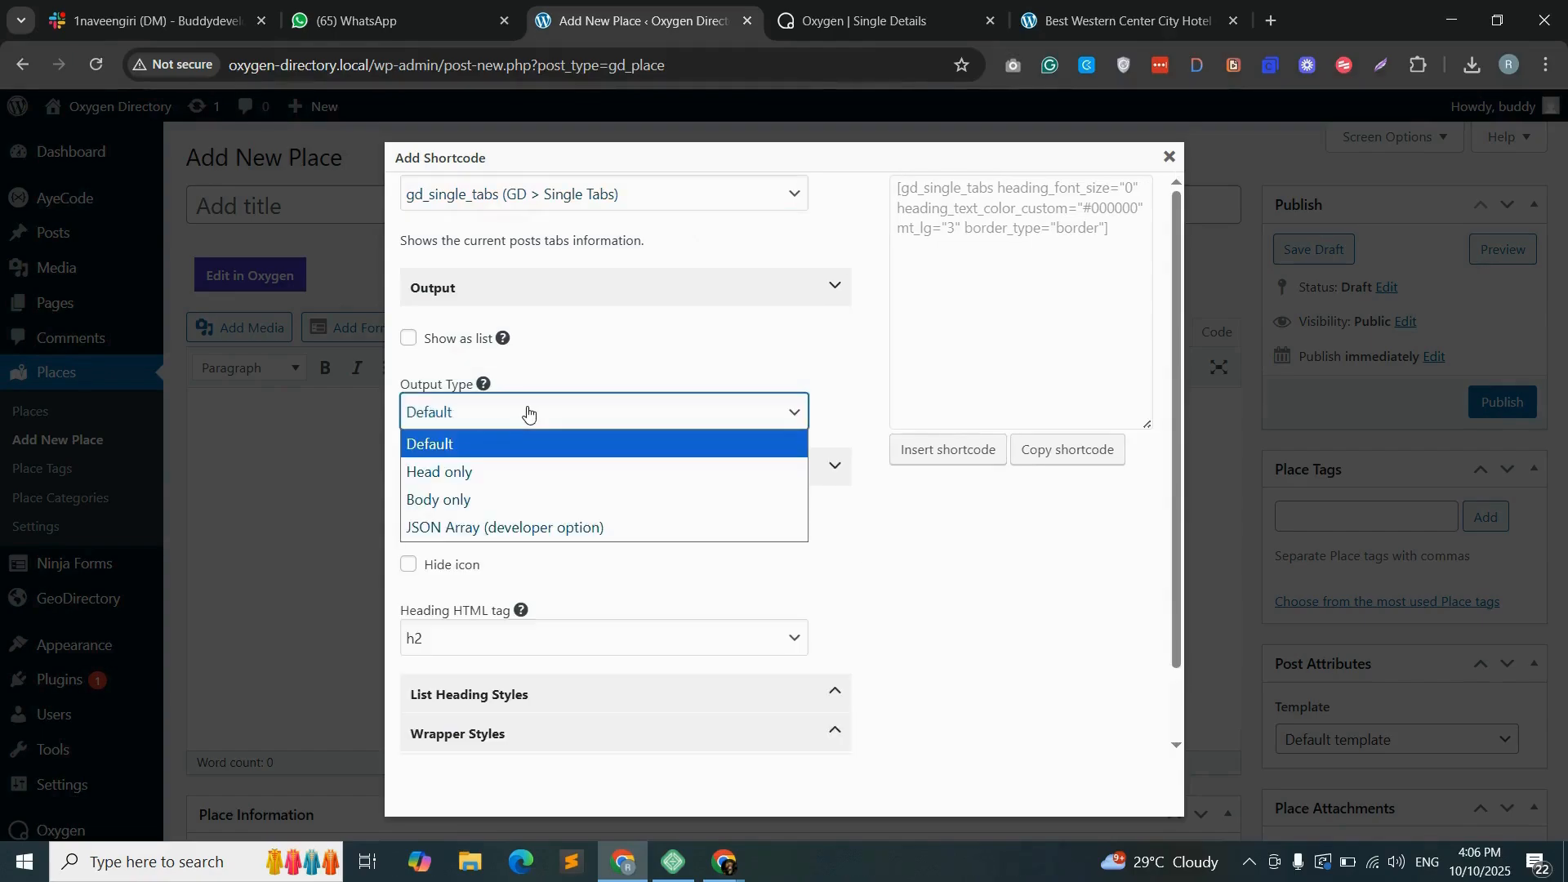
{"action": "left_click", "coordinate": [451, 474]}
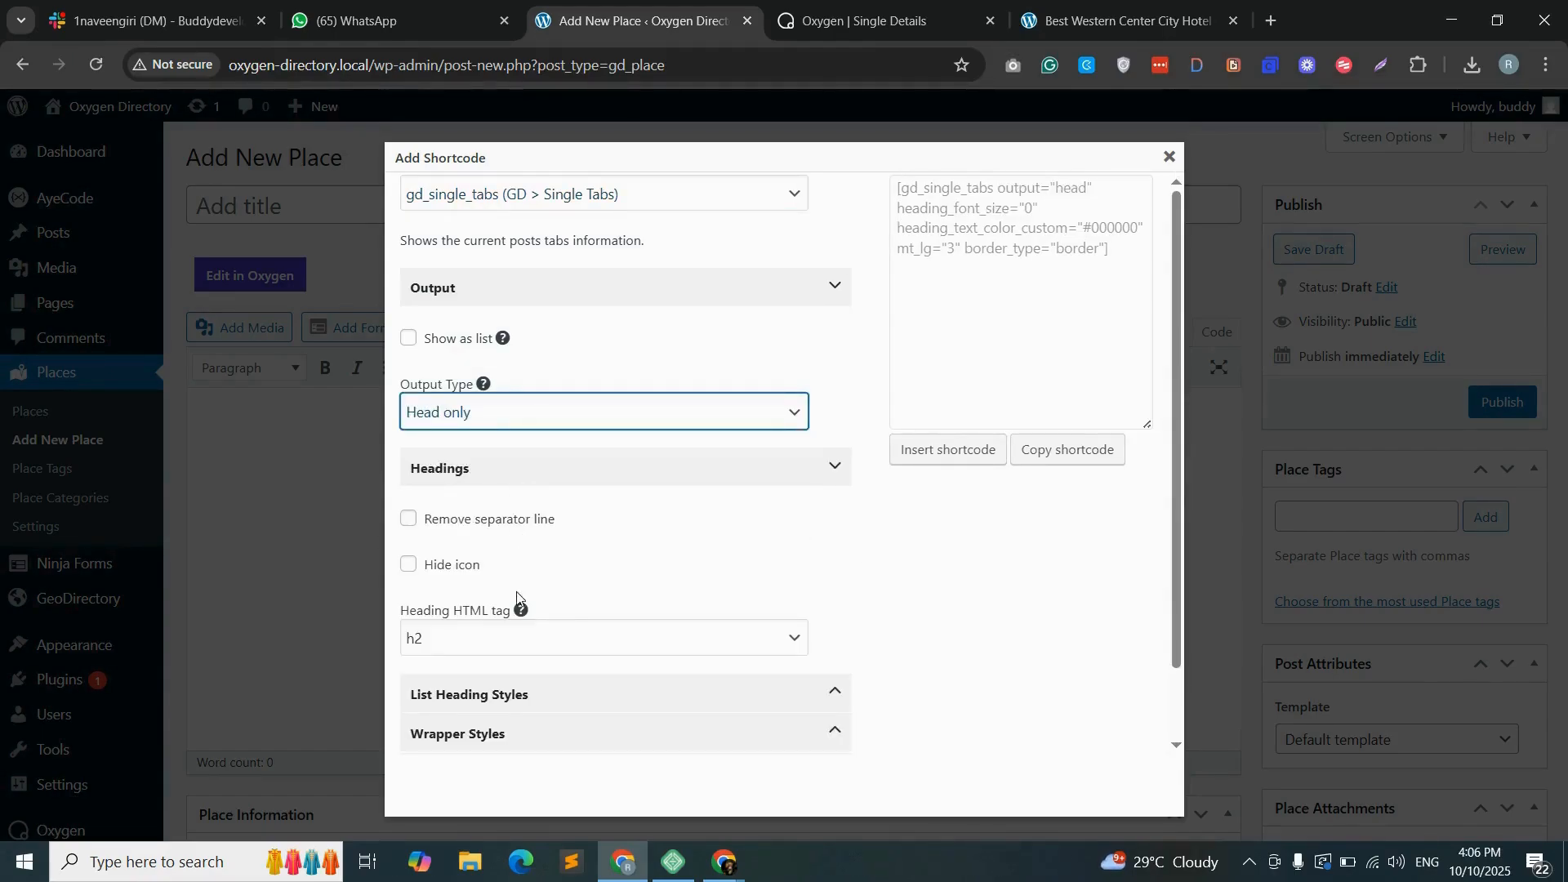
- Set the single tabs shortcode's wrapper border color to None and copy the generated shortcode
{"action": "left_click", "coordinate": [512, 735]}
{"action": "scroll", "coordinate": [564, 641], "scroll_direction": "down", "scroll_amount": 10}
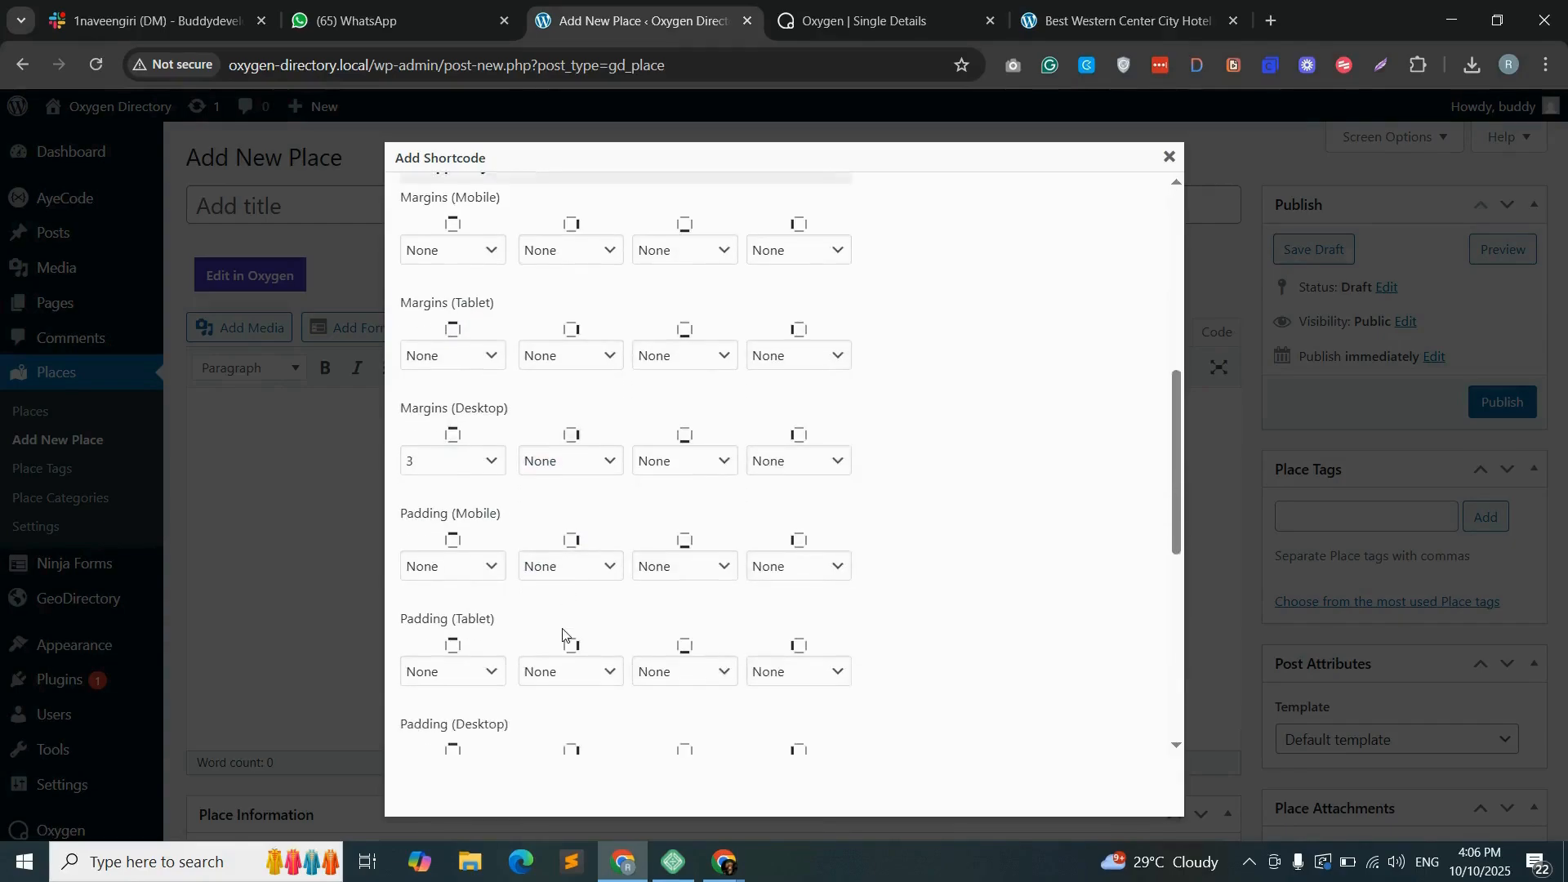
{"action": "left_click", "coordinate": [502, 538]}
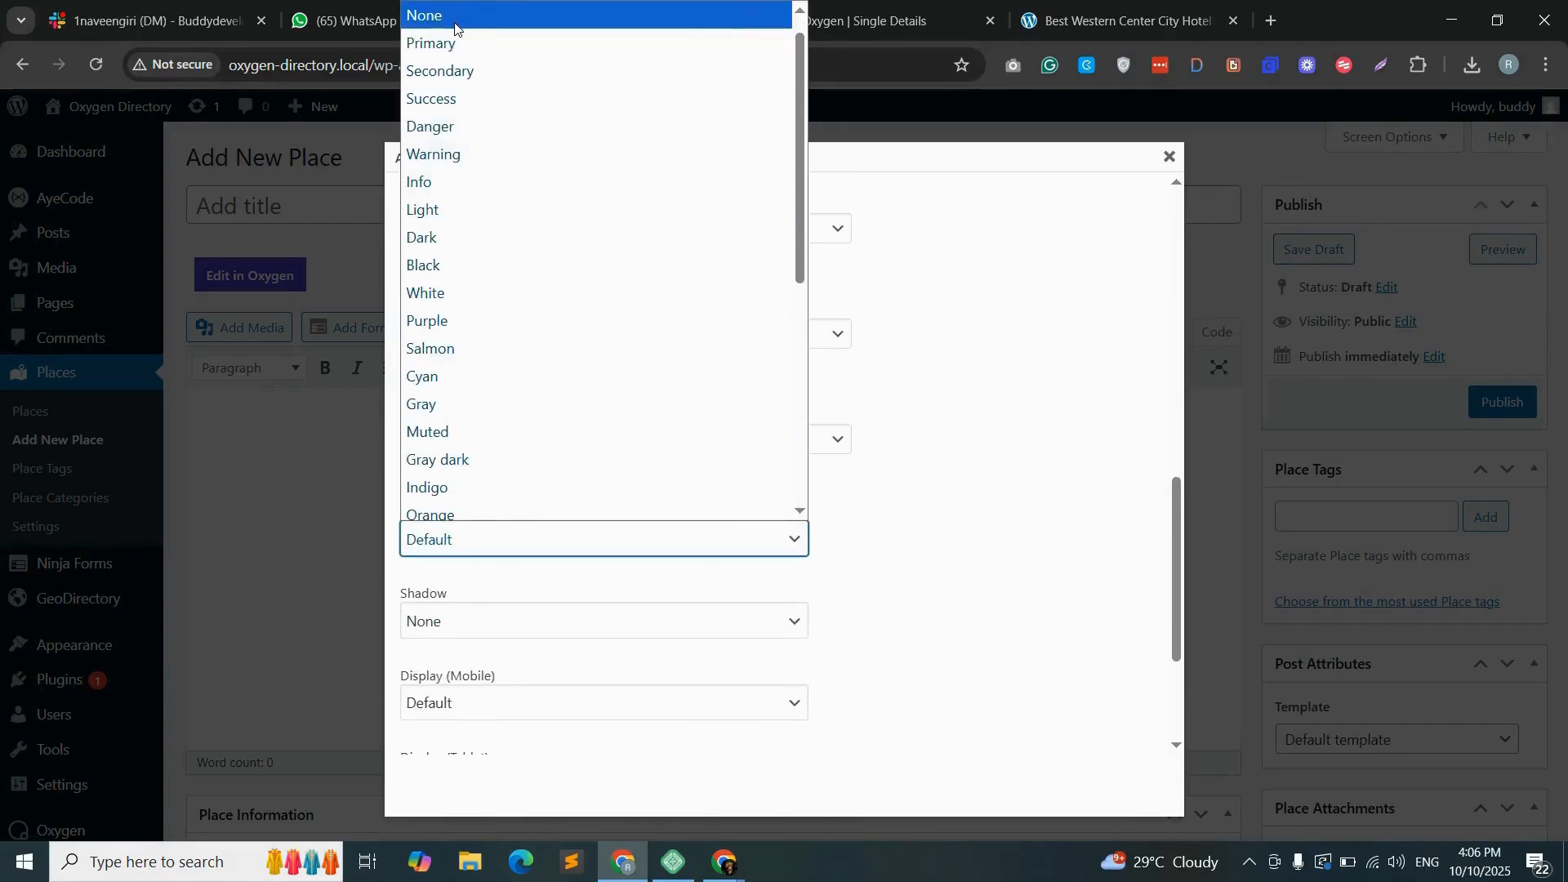
{"action": "left_click", "coordinate": [455, 18]}
{"action": "scroll", "coordinate": [1070, 555], "scroll_direction": "up", "scroll_amount": 10}
{"action": "left_click", "coordinate": [1064, 459]}
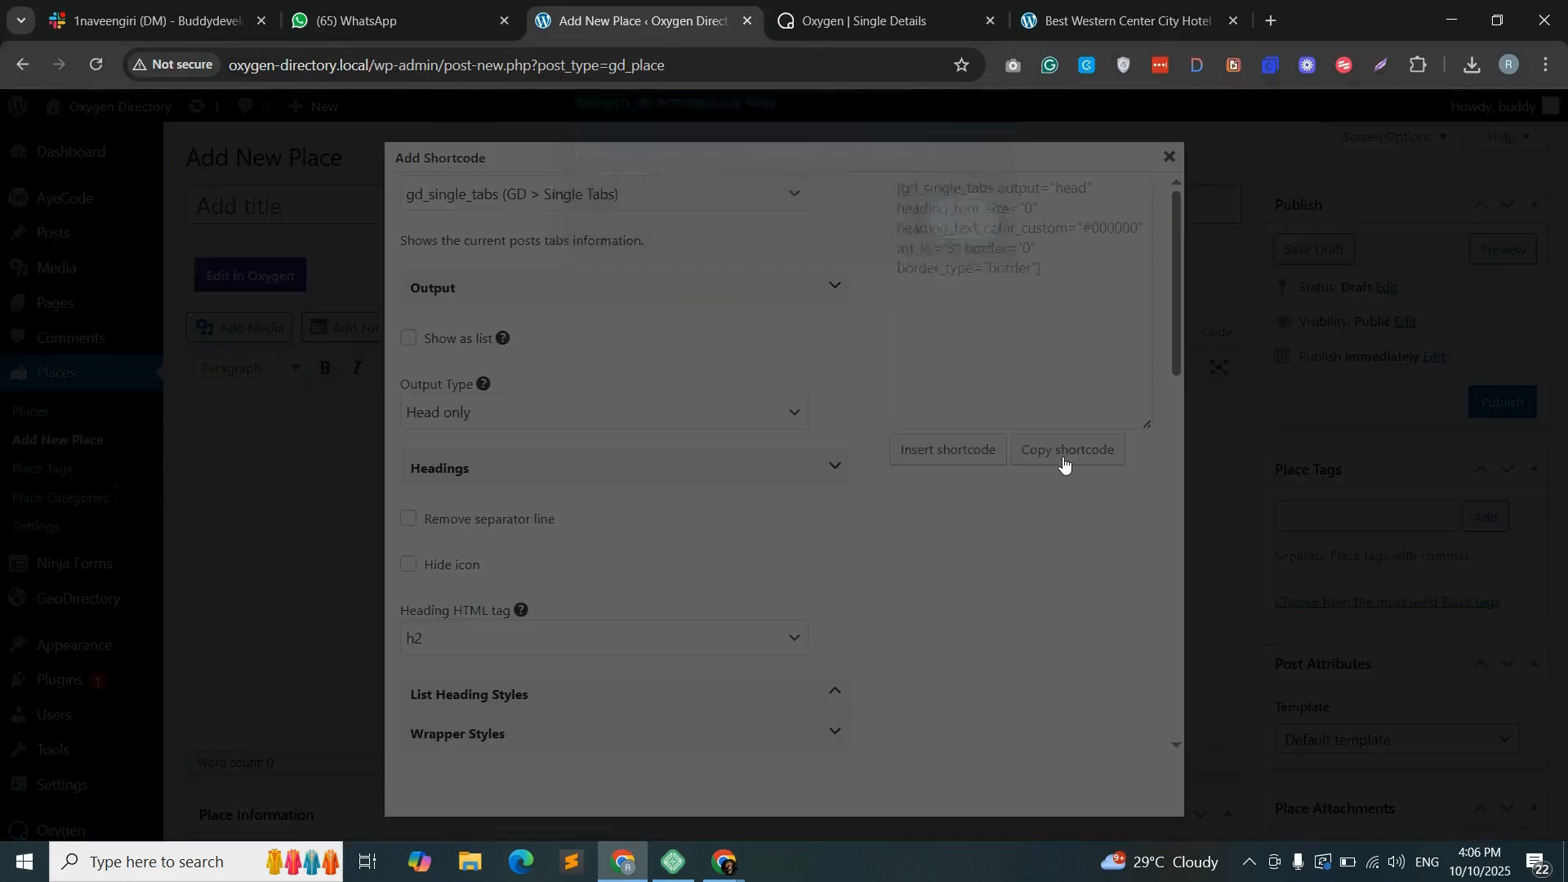
- Paste the head-only single tabs shortcode into the empty Shortcode element inside content-col
{"action": "left_click", "coordinate": [963, 235]}
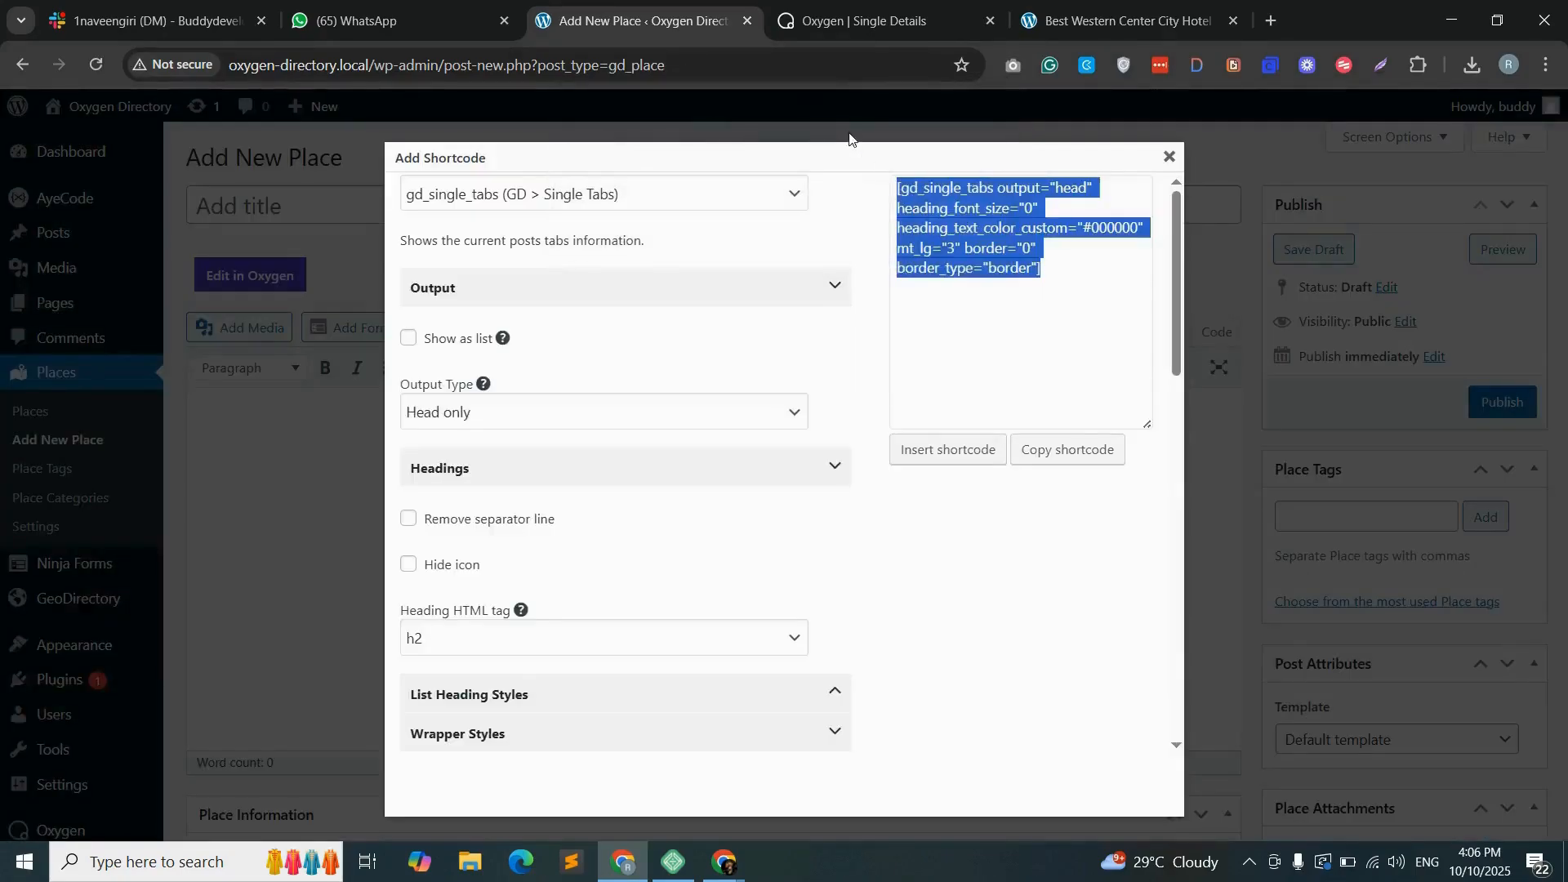
{"action": "left_click", "coordinate": [839, 18]}
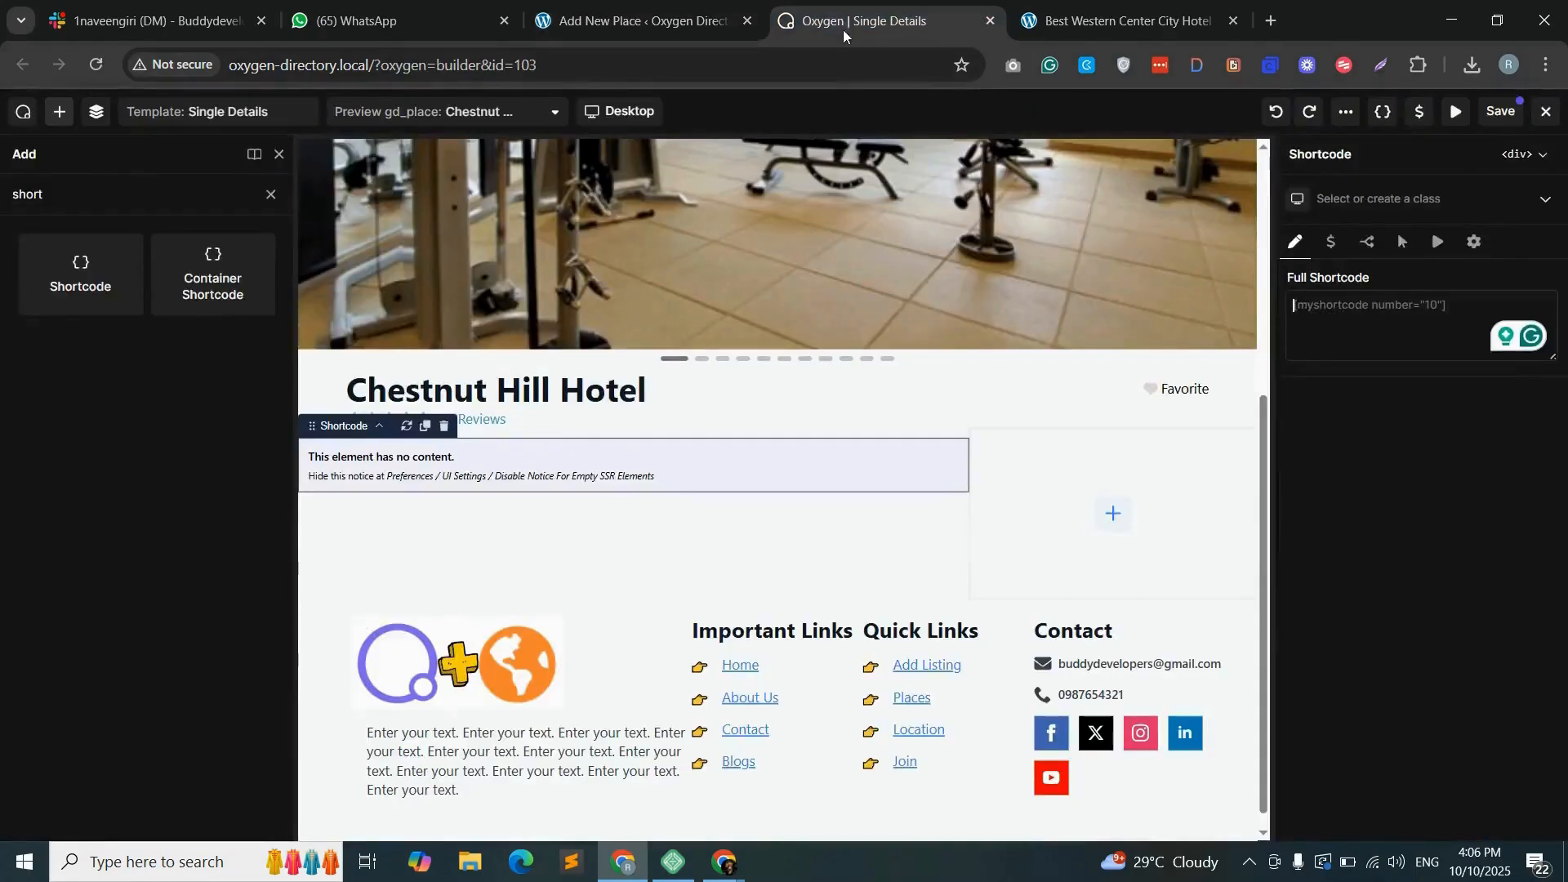
{"action": "right_click", "coordinate": [1333, 304]}
{"action": "left_click", "coordinate": [1144, 535]}
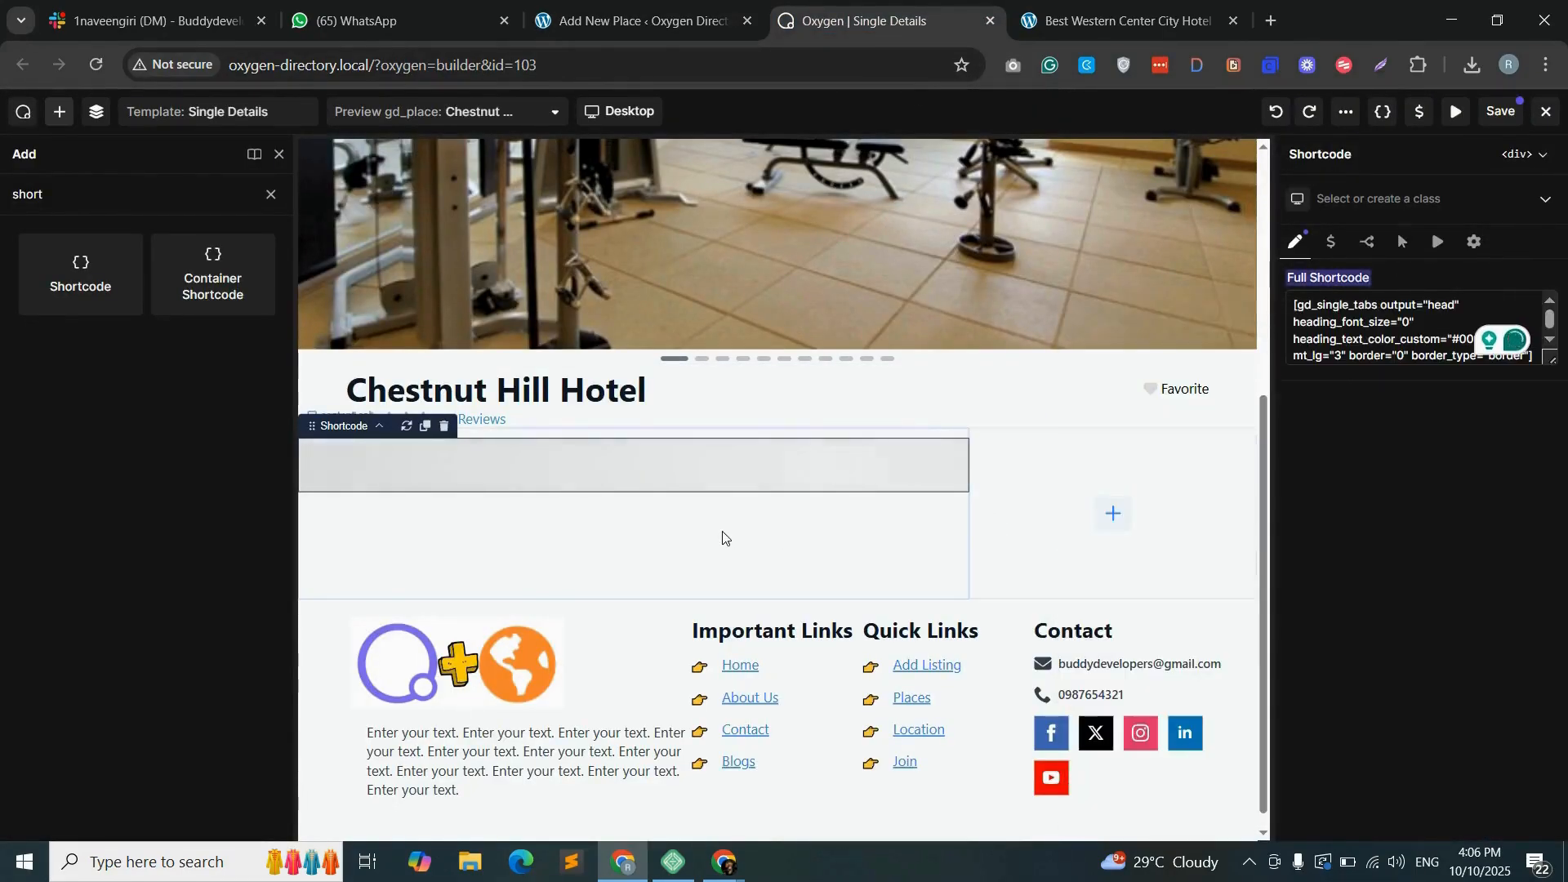
- Enable Show as list for the single tabs shortcode, set its output type to Body only, and copy the generated shortcode
{"action": "key", "text": "ctrl+shift+Tab"}
{"action": "left_click", "coordinate": [409, 340]}
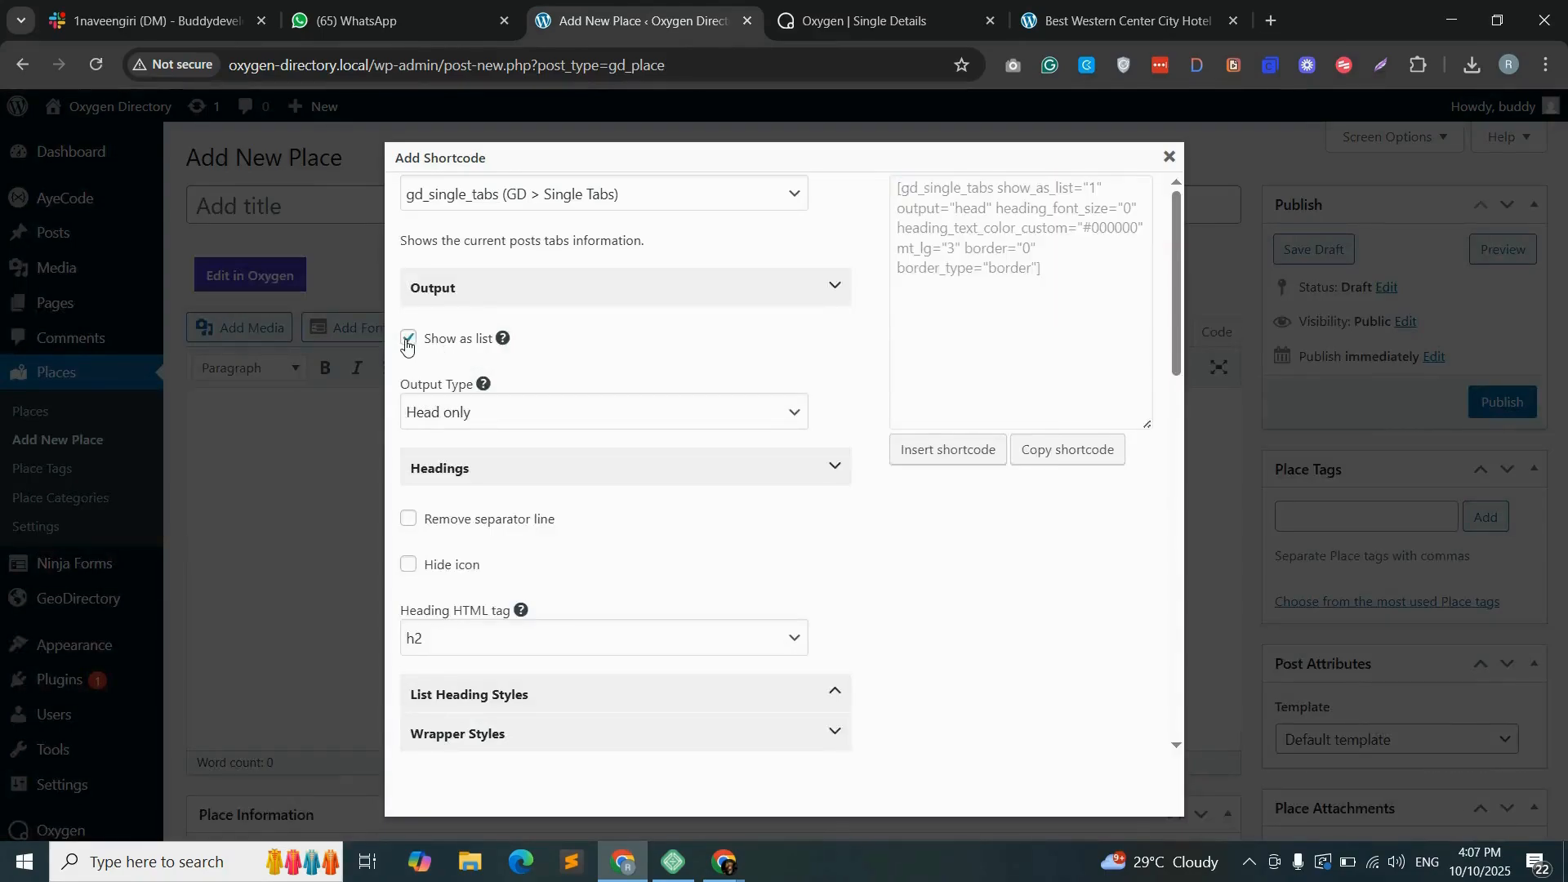
{"action": "left_click", "coordinate": [500, 415]}
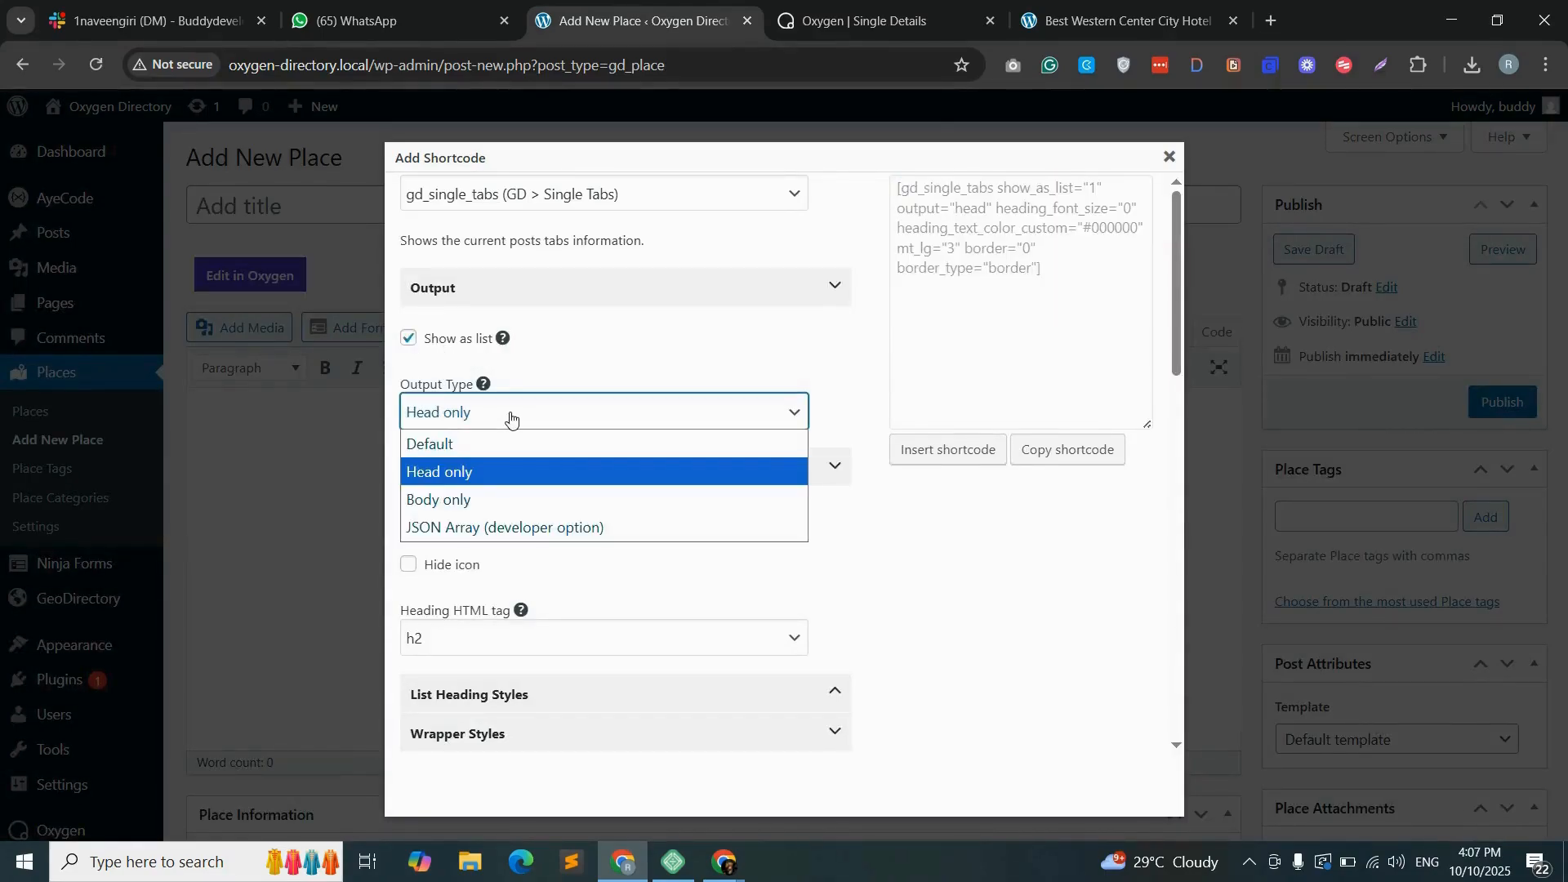
{"action": "left_click", "coordinate": [445, 500]}
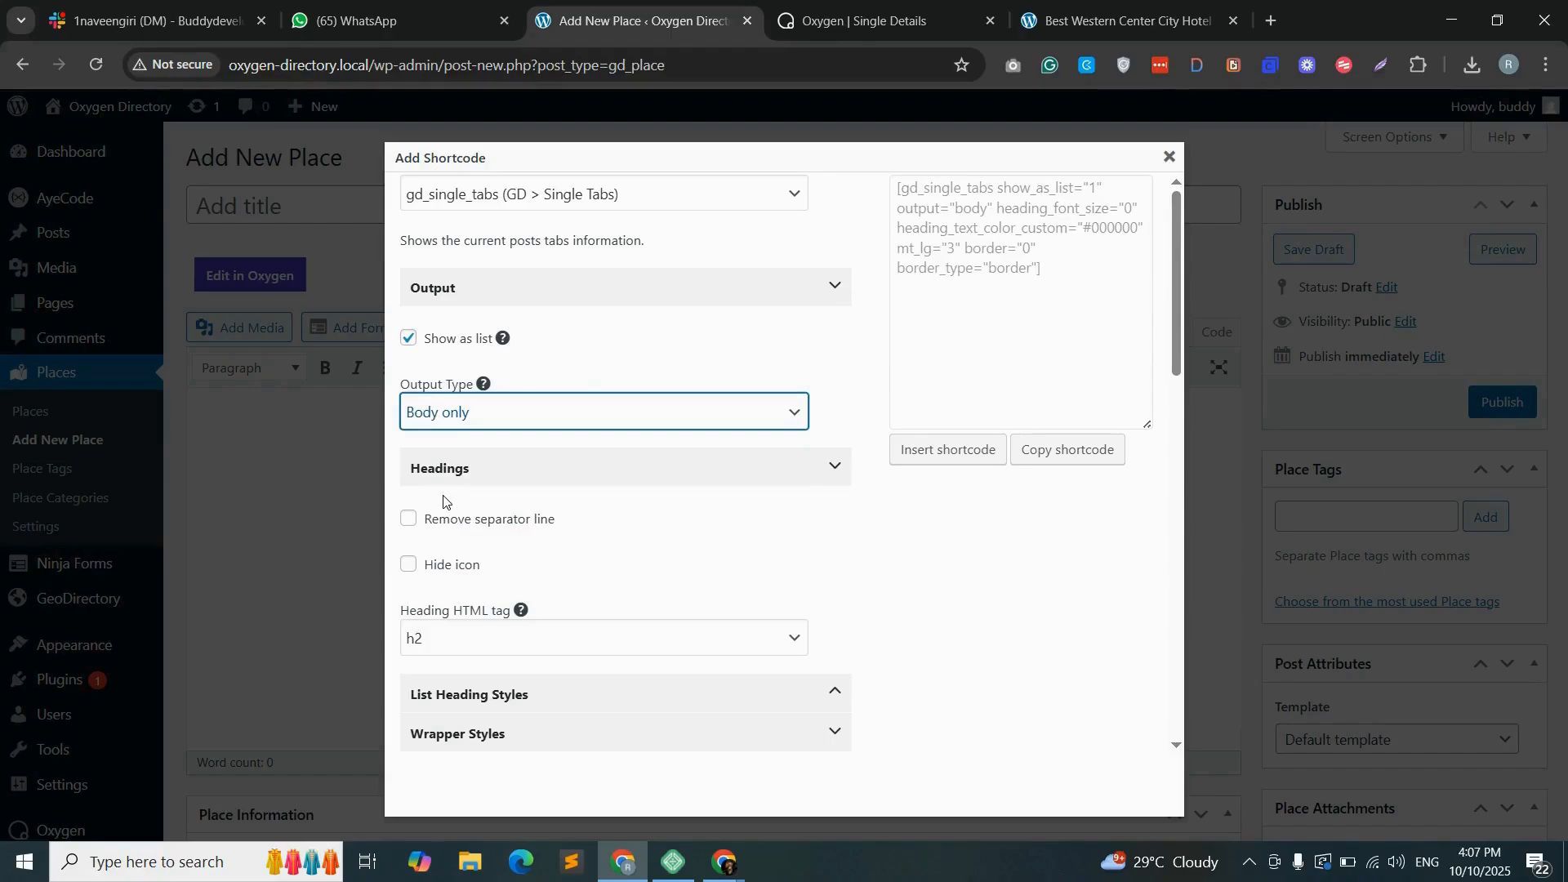
{"action": "left_click", "coordinate": [1071, 450]}
{"action": "left_click", "coordinate": [967, 255]}
- Add a second Shortcode element below the tab heads in content-col and paste the body-only single tabs shortcode into it
{"action": "left_click", "coordinate": [886, 20]}
{"action": "right_click", "coordinate": [1331, 314]}
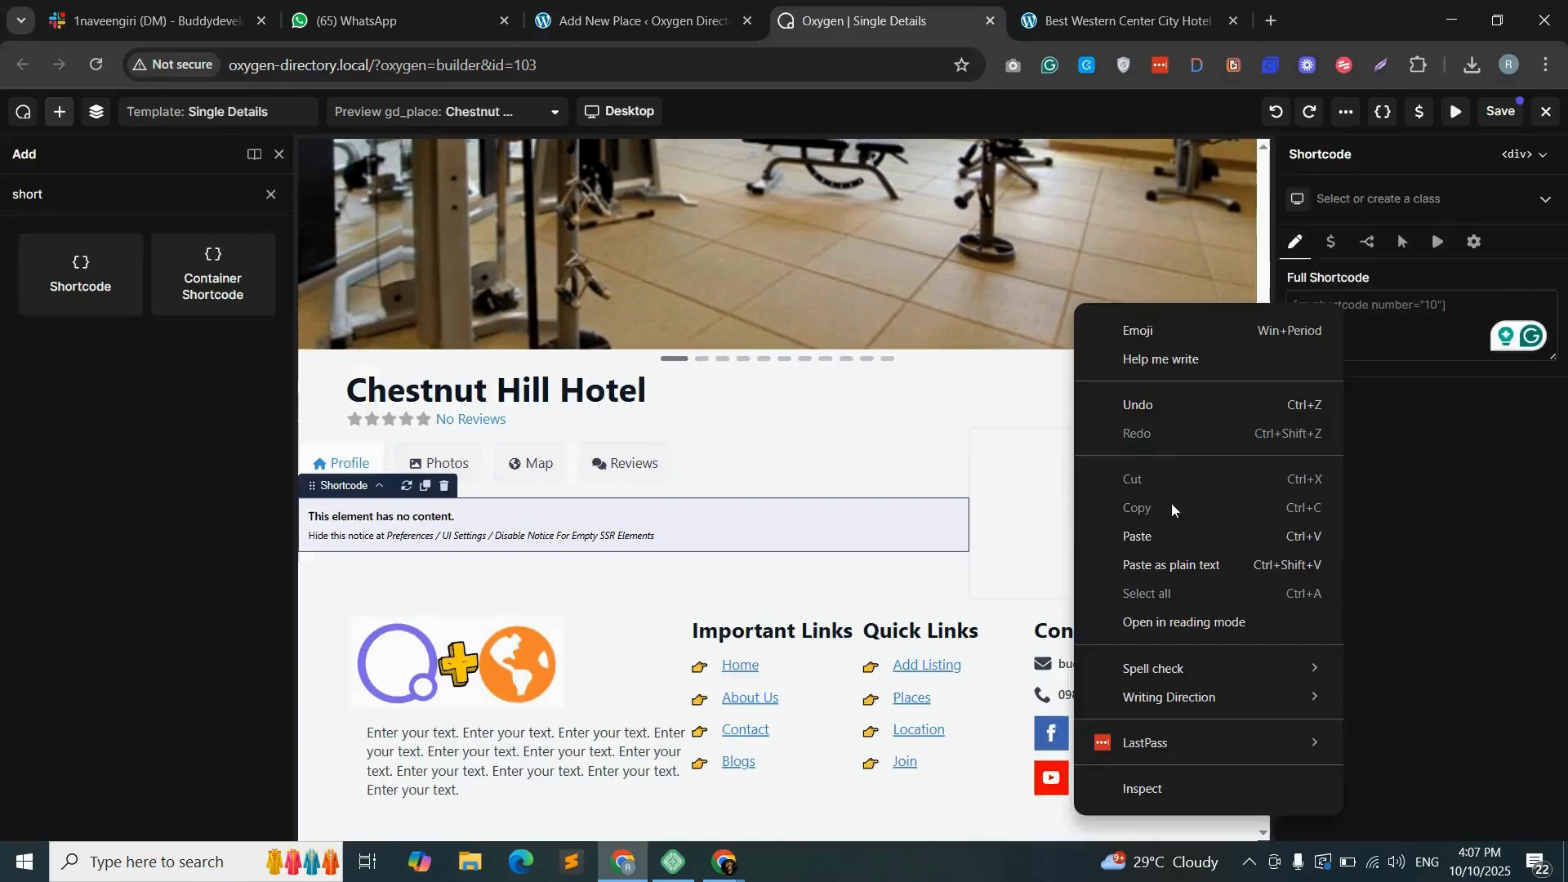
{"action": "left_click", "coordinate": [1171, 502]}
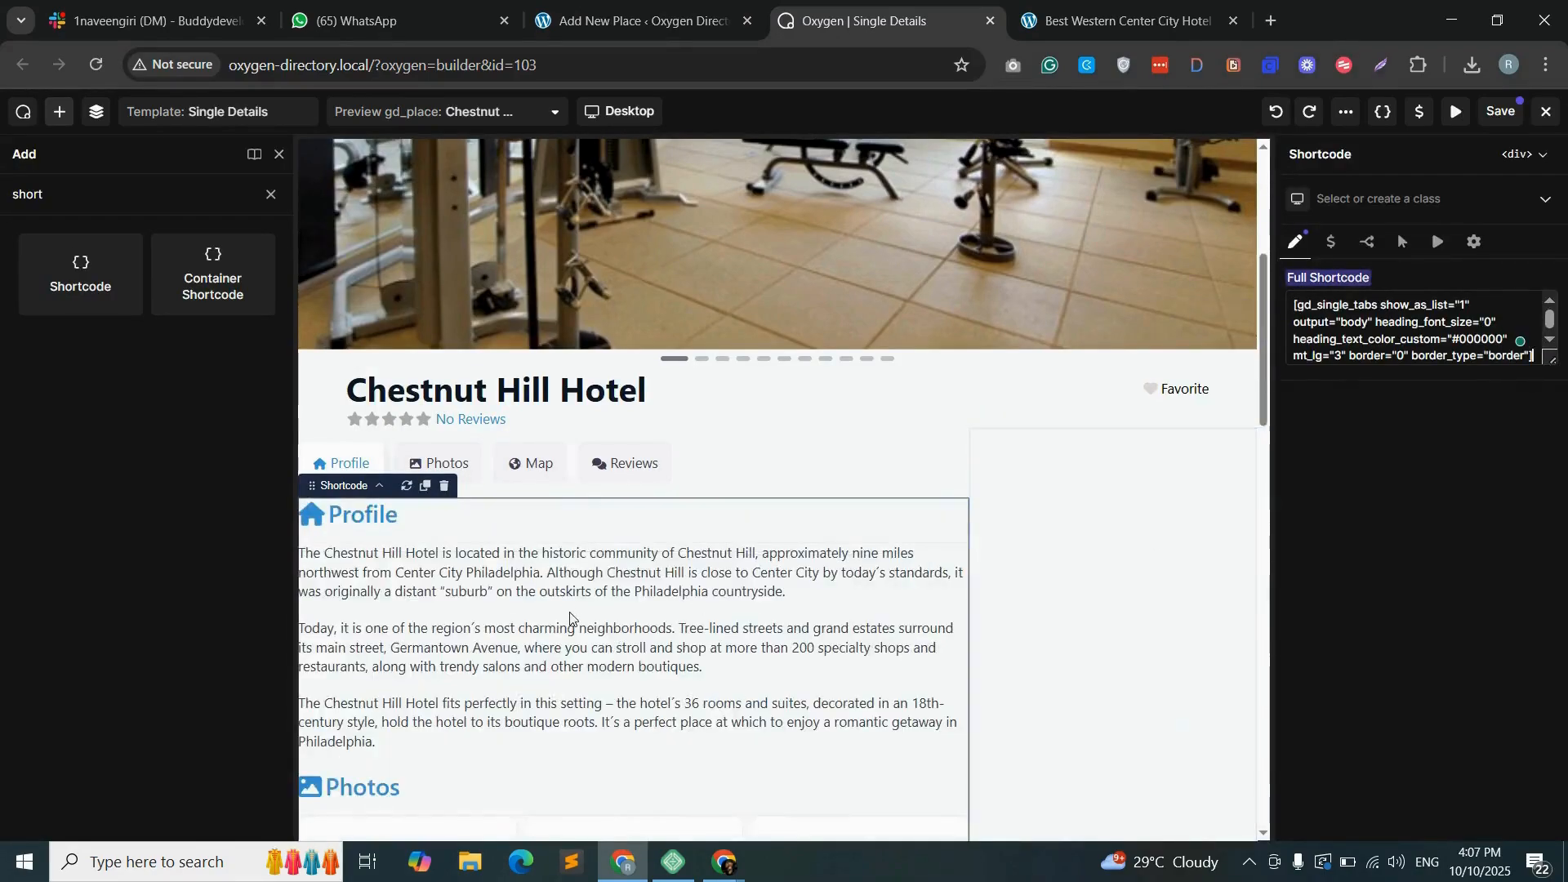
- Add a Shortcode element inside the empty contact-col beside the tab content
{"action": "scroll", "coordinate": [666, 623], "scroll_direction": "down", "scroll_amount": 6}
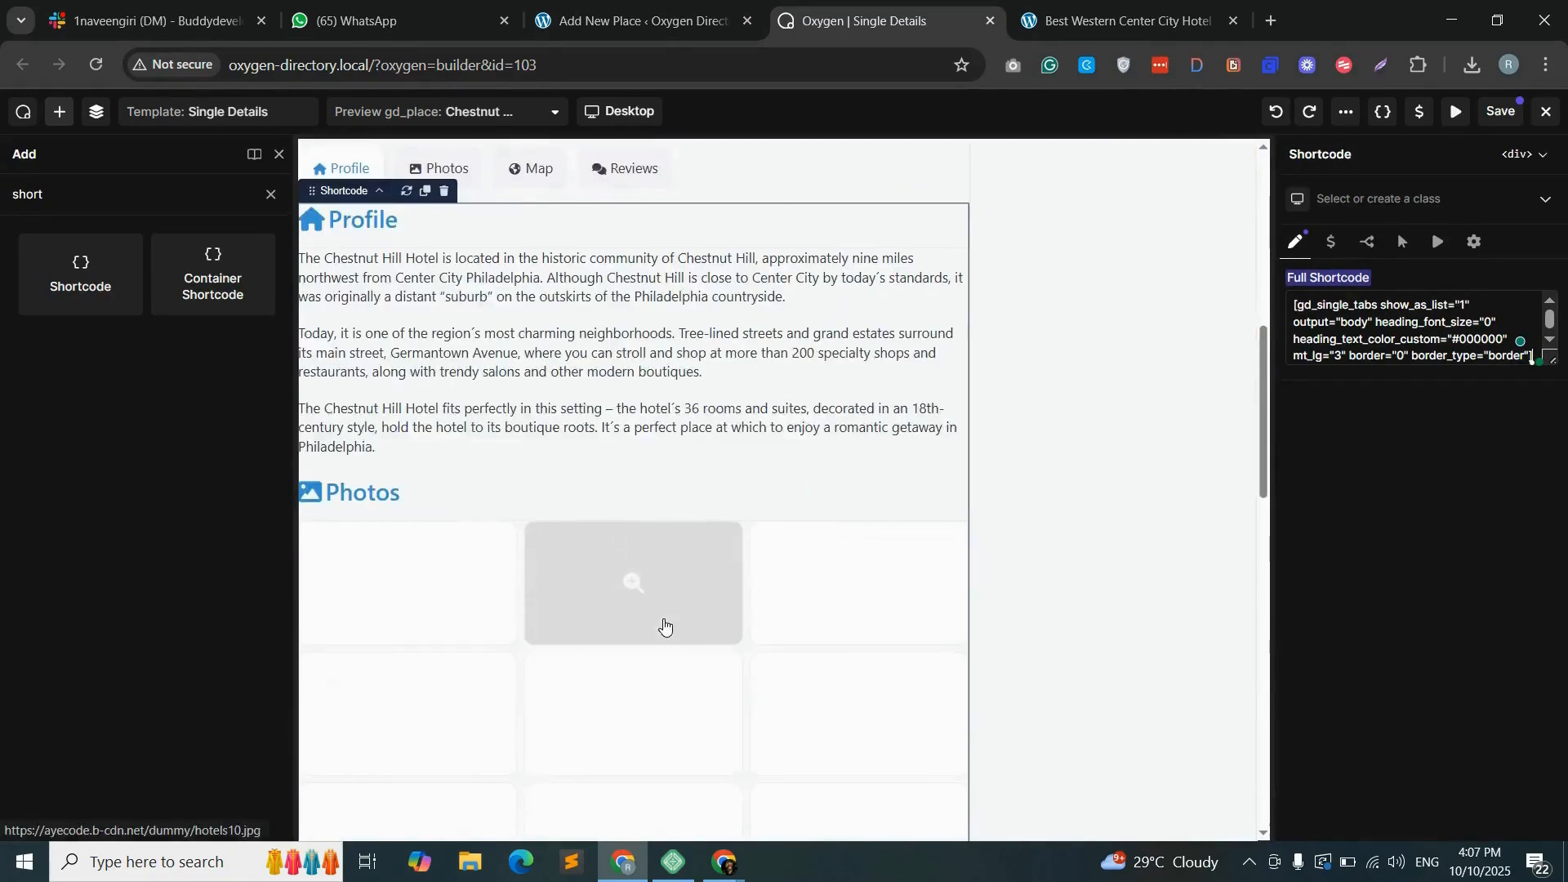
{"action": "scroll", "coordinate": [669, 623], "scroll_direction": "up", "scroll_amount": 5}
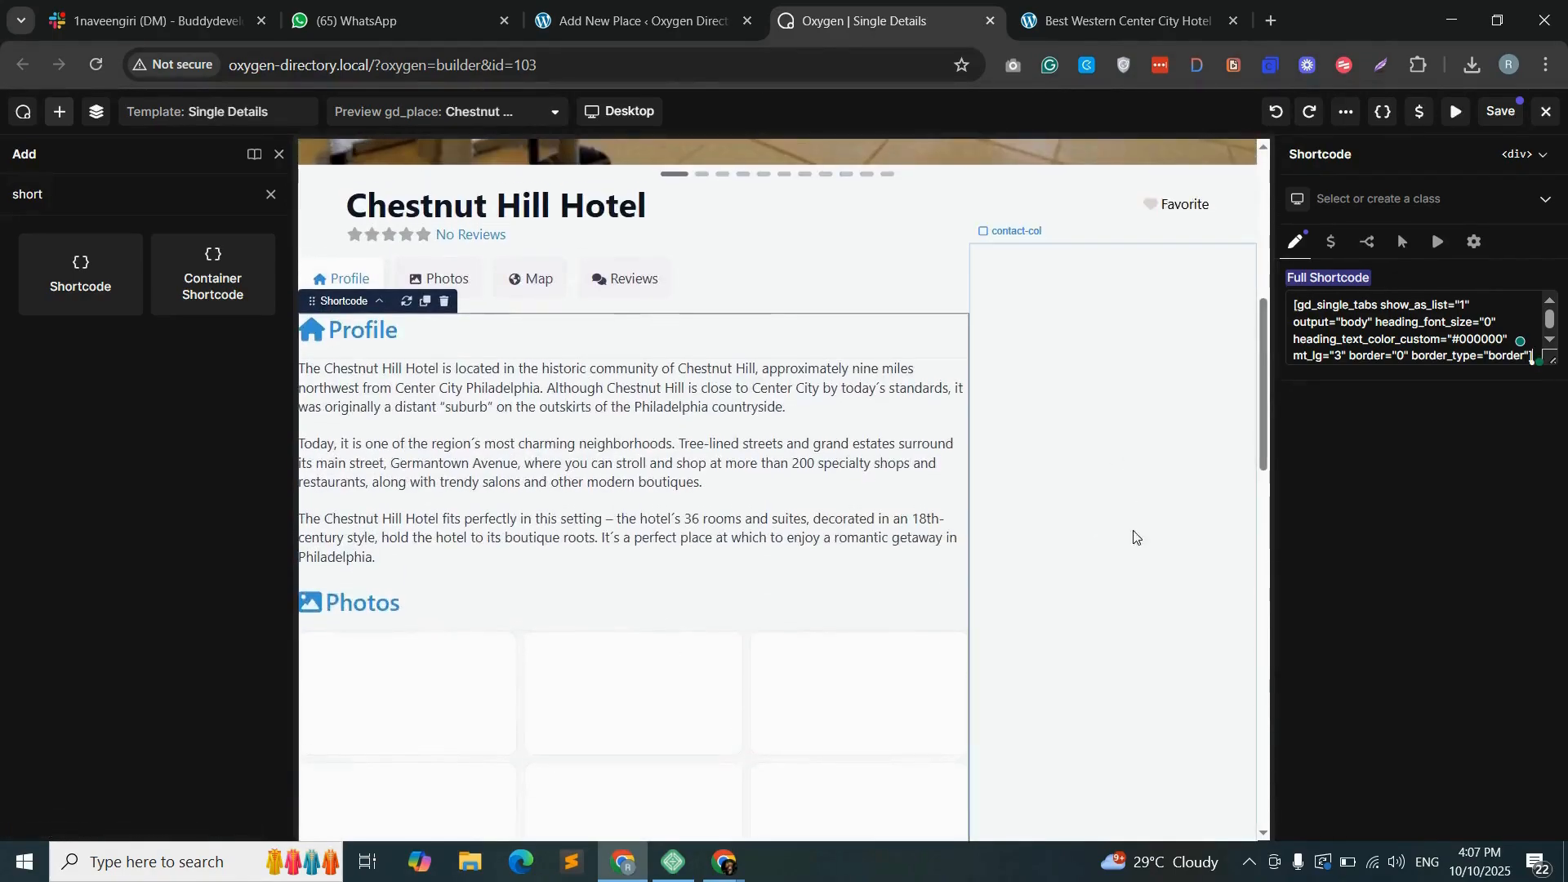
{"action": "scroll", "coordinate": [1143, 629], "scroll_direction": "down", "scroll_amount": 5}
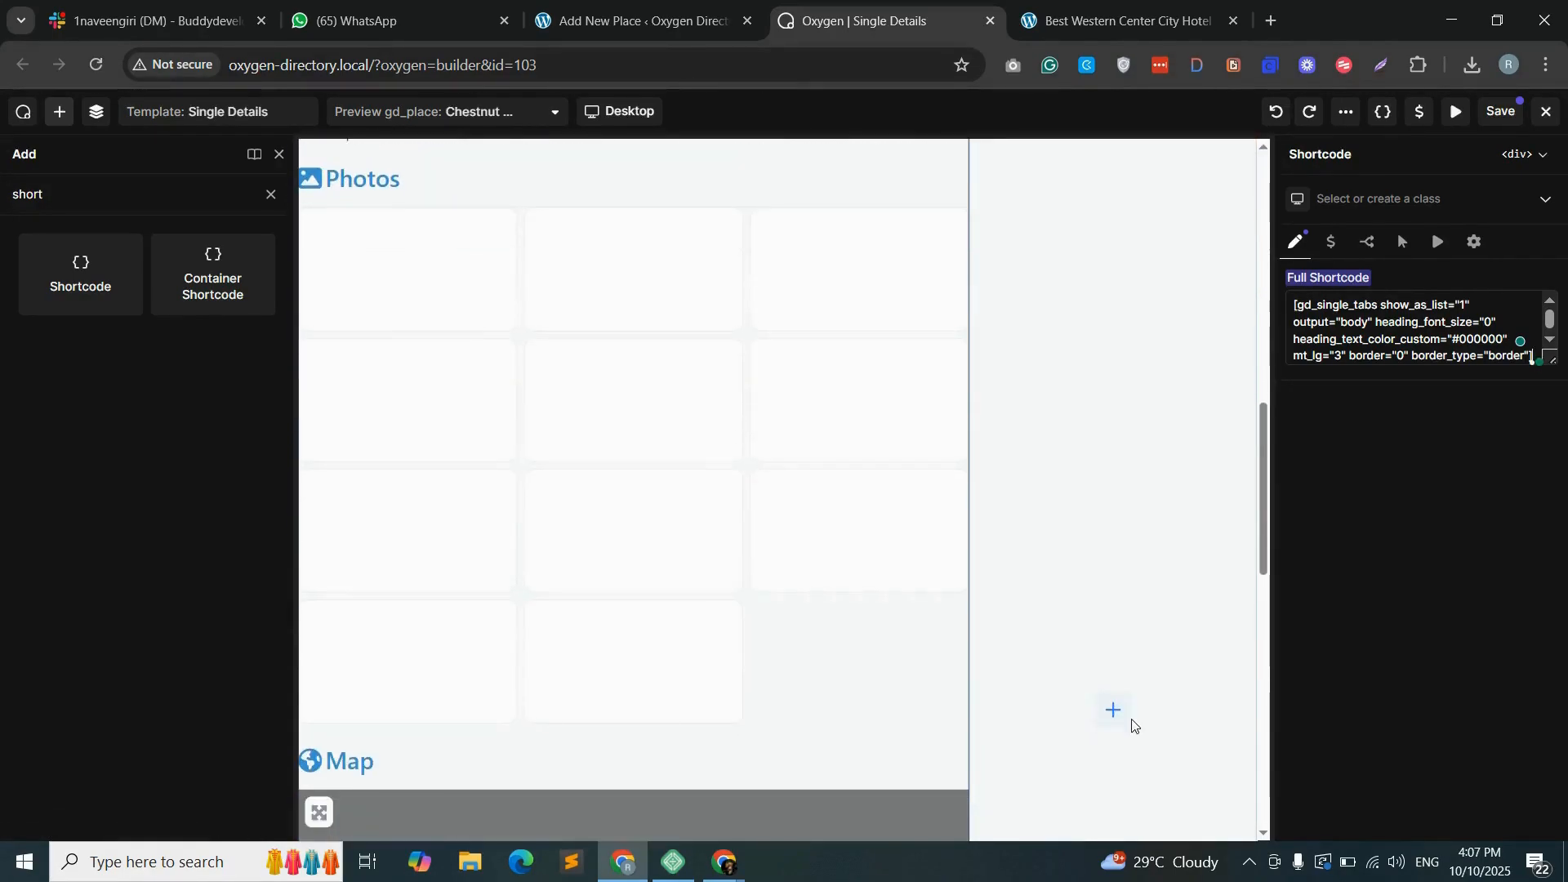
{"action": "left_click_drag", "start_coordinate": [99, 264], "coordinate": [1152, 520]}
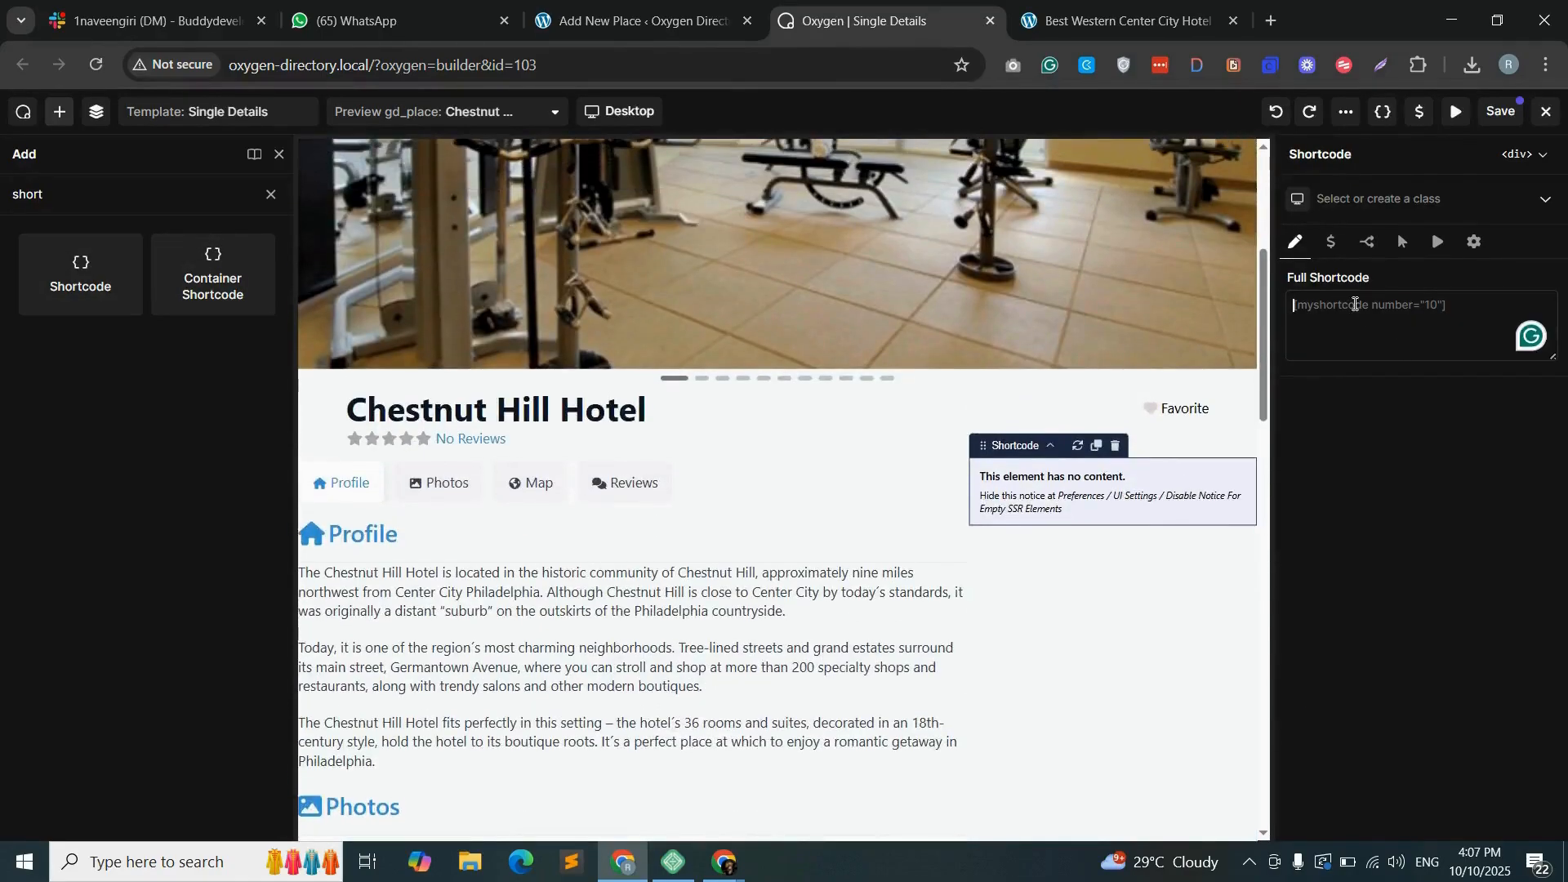
- Choose gd_output_location (GD > Output Location) in the WordPress shortcode builder
{"action": "left_click", "coordinate": [641, 20]}
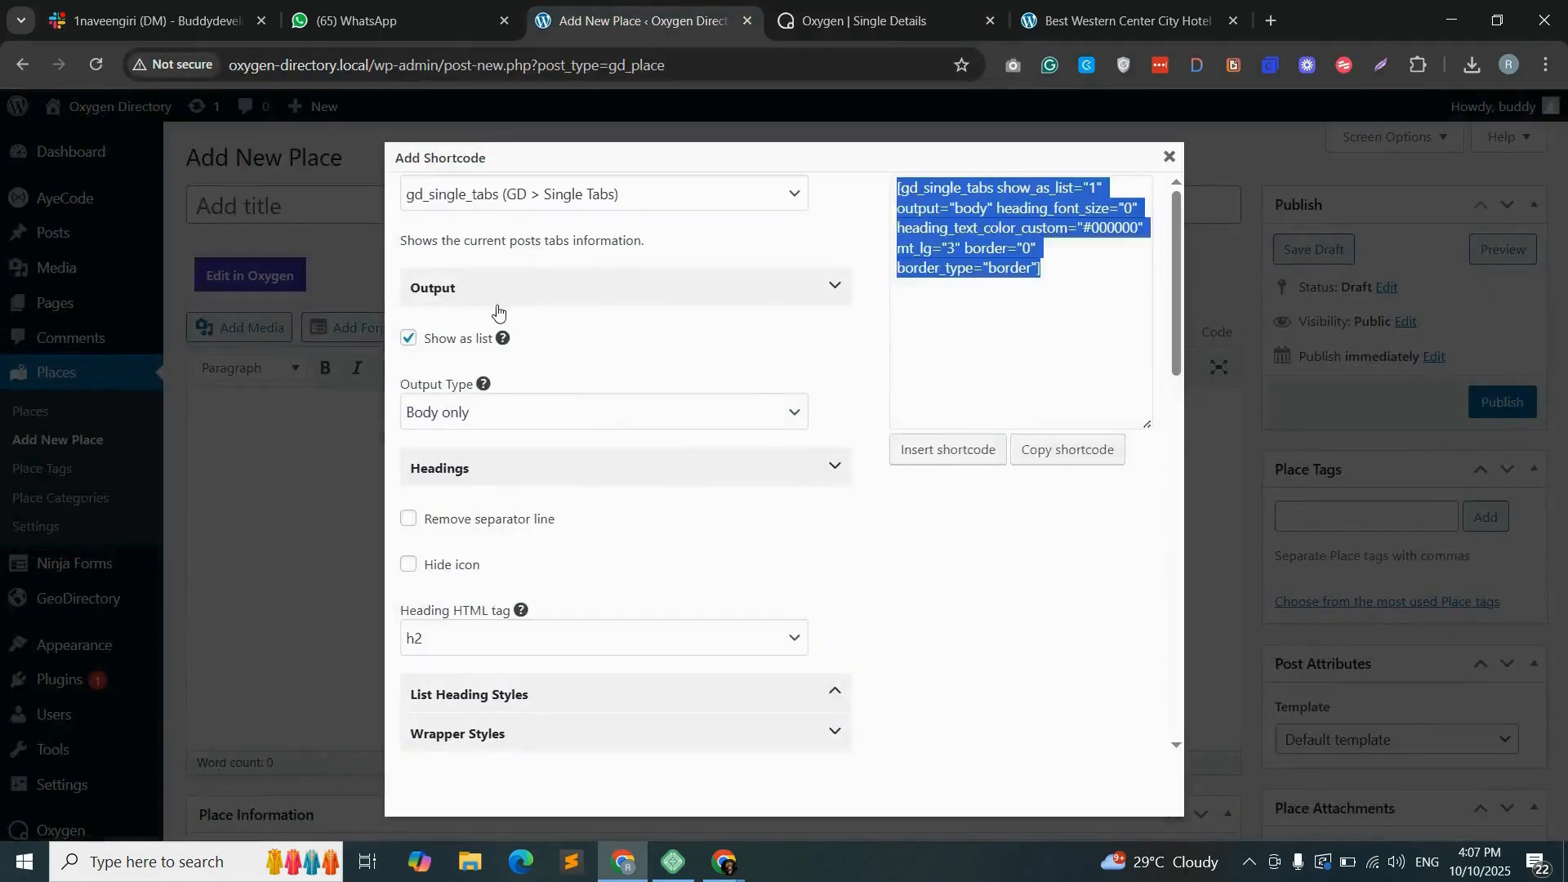
{"action": "left_click", "coordinate": [598, 198]}
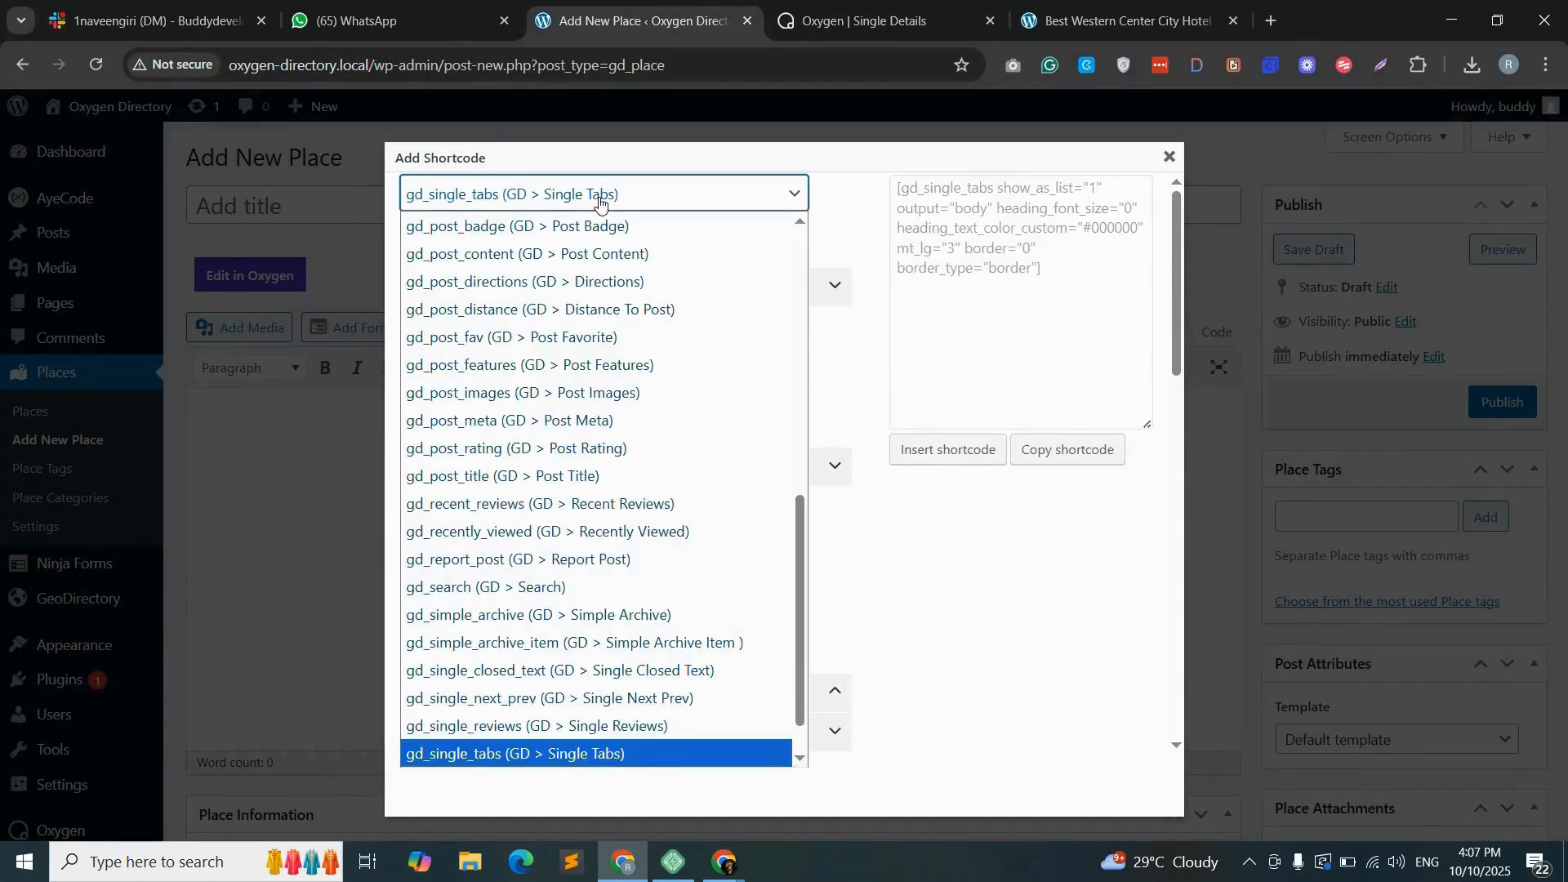
{"action": "scroll", "coordinate": [600, 408], "scroll_direction": "up", "scroll_amount": 3}
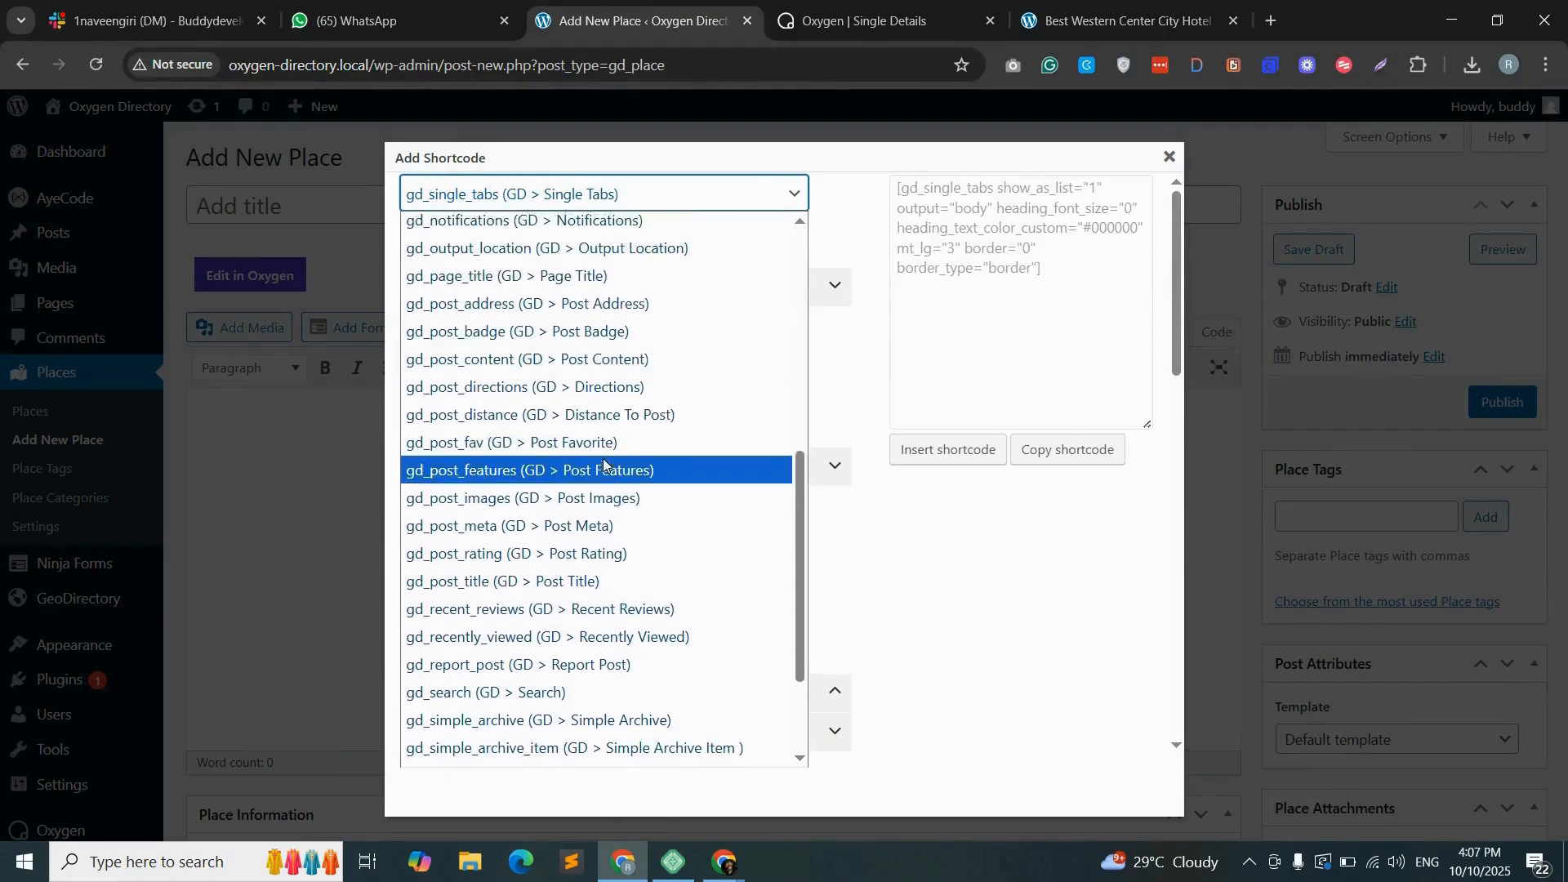
{"action": "scroll", "coordinate": [601, 448], "scroll_direction": "up", "scroll_amount": 3}
{"action": "left_click", "coordinate": [460, 523]}
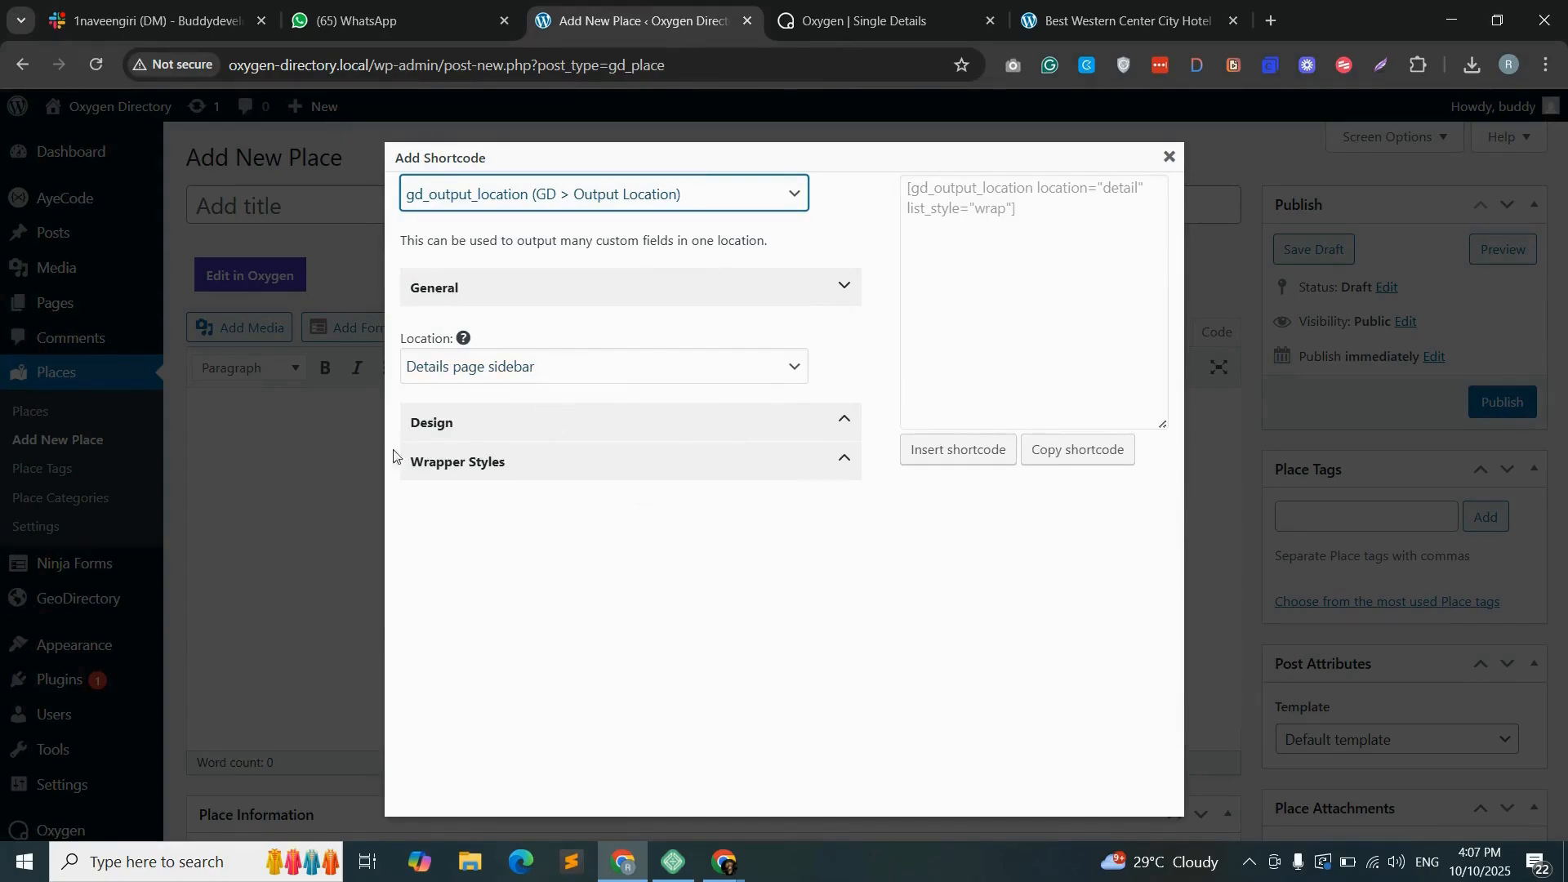
- Copy the output location shortcode into contact-col's Shortcode element in Oxygen and save the template
{"action": "left_click", "coordinate": [513, 467]}
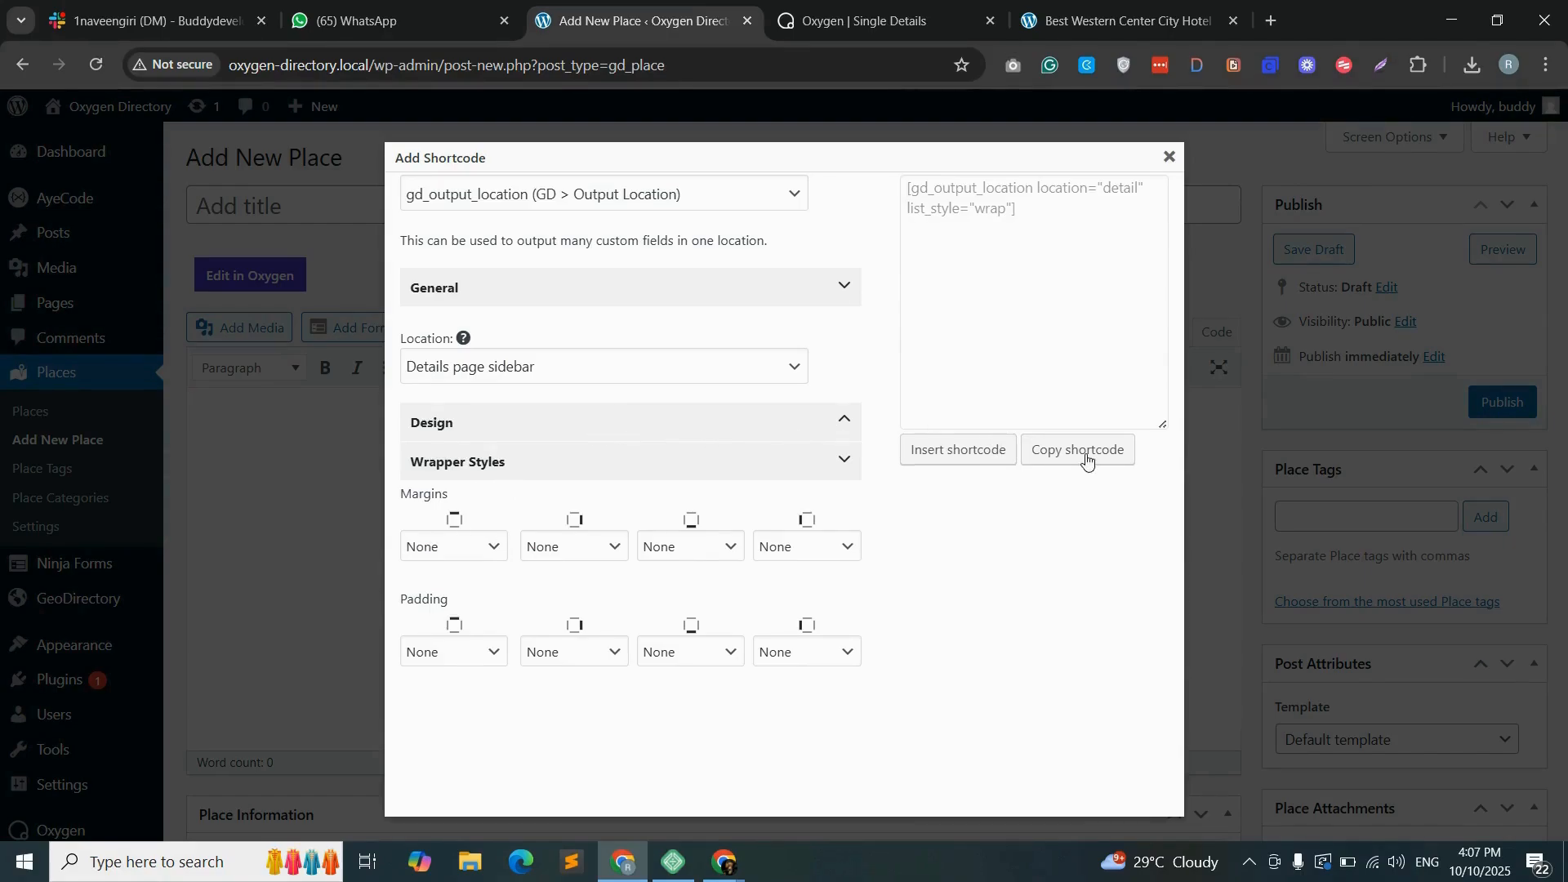
{"action": "key", "text": "ctrl+Tab"}
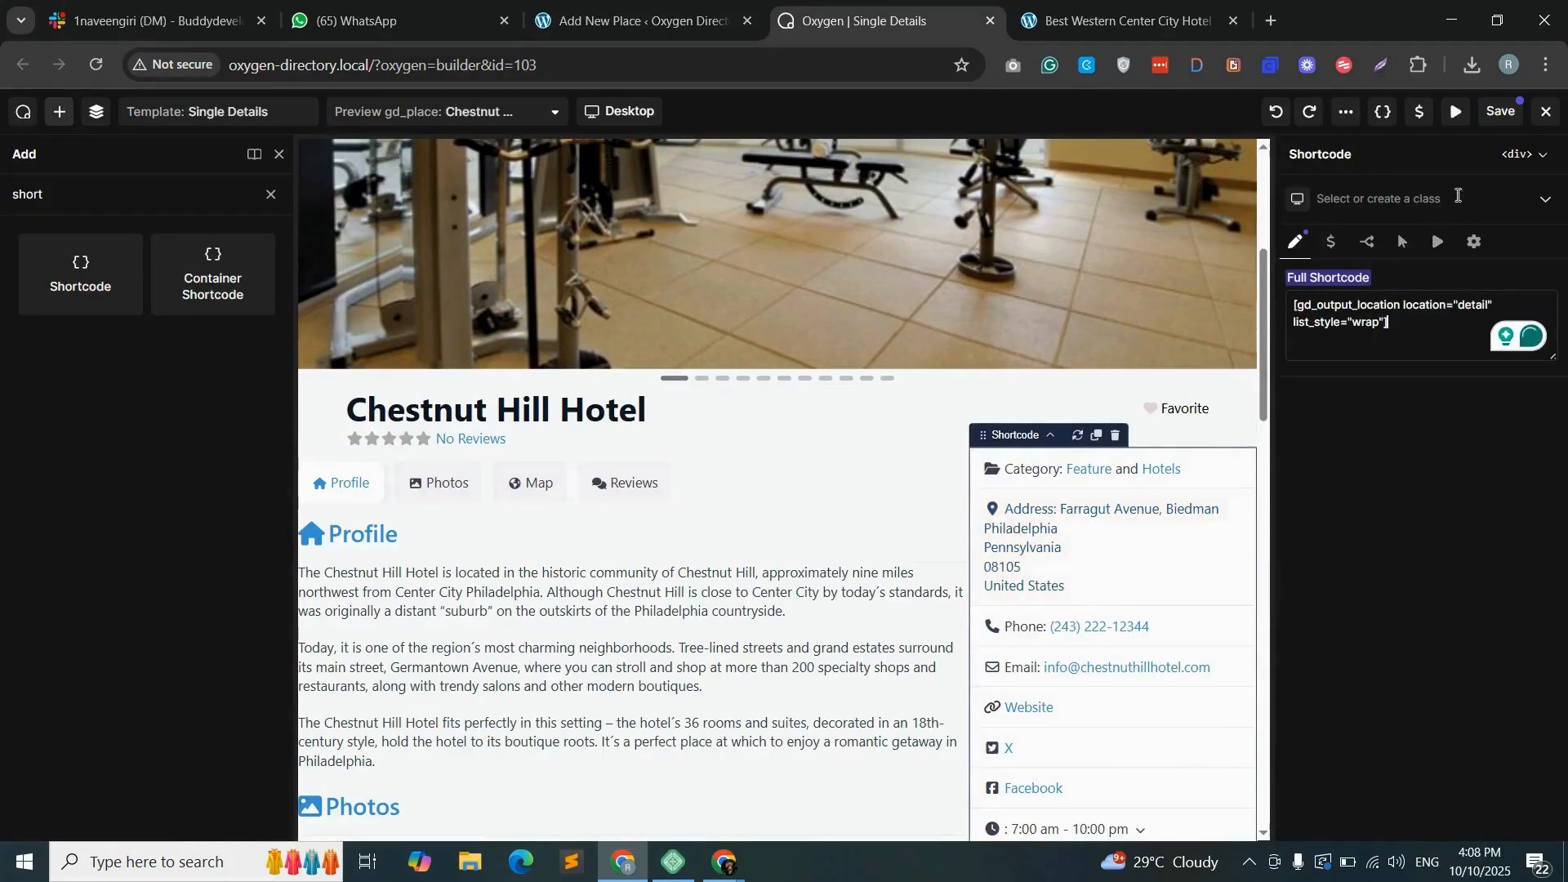
{"action": "left_click", "coordinate": [1501, 115]}
- Reload the Best Western Center City Hotel page and examine the tabs, photos, map and contact details layout
{"action": "key", "text": "ctrl+Tab"}
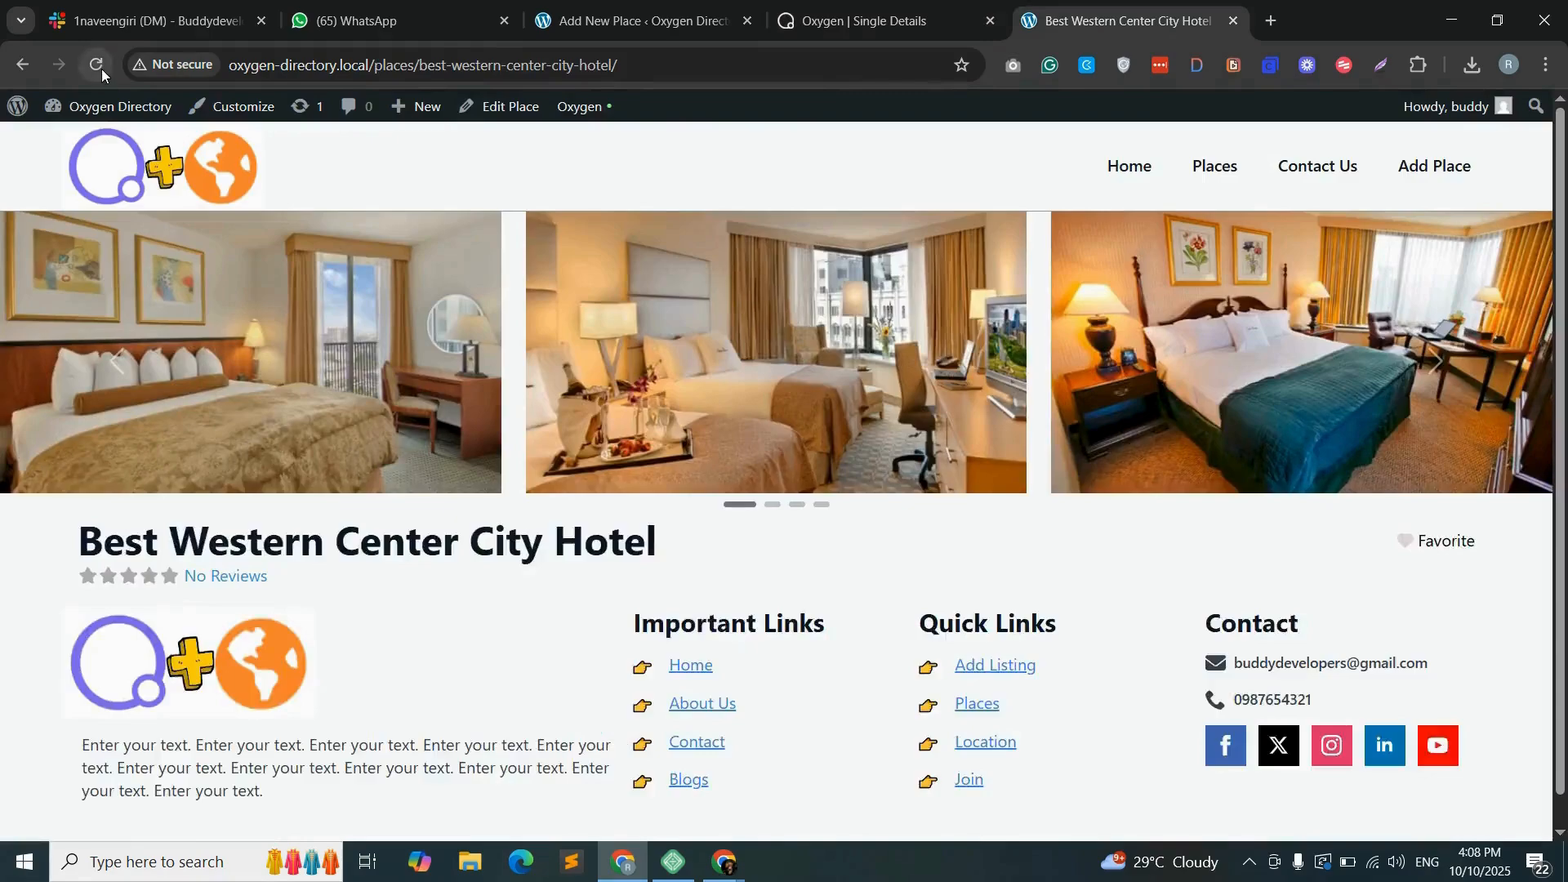
{"action": "left_click", "coordinate": [95, 65]}
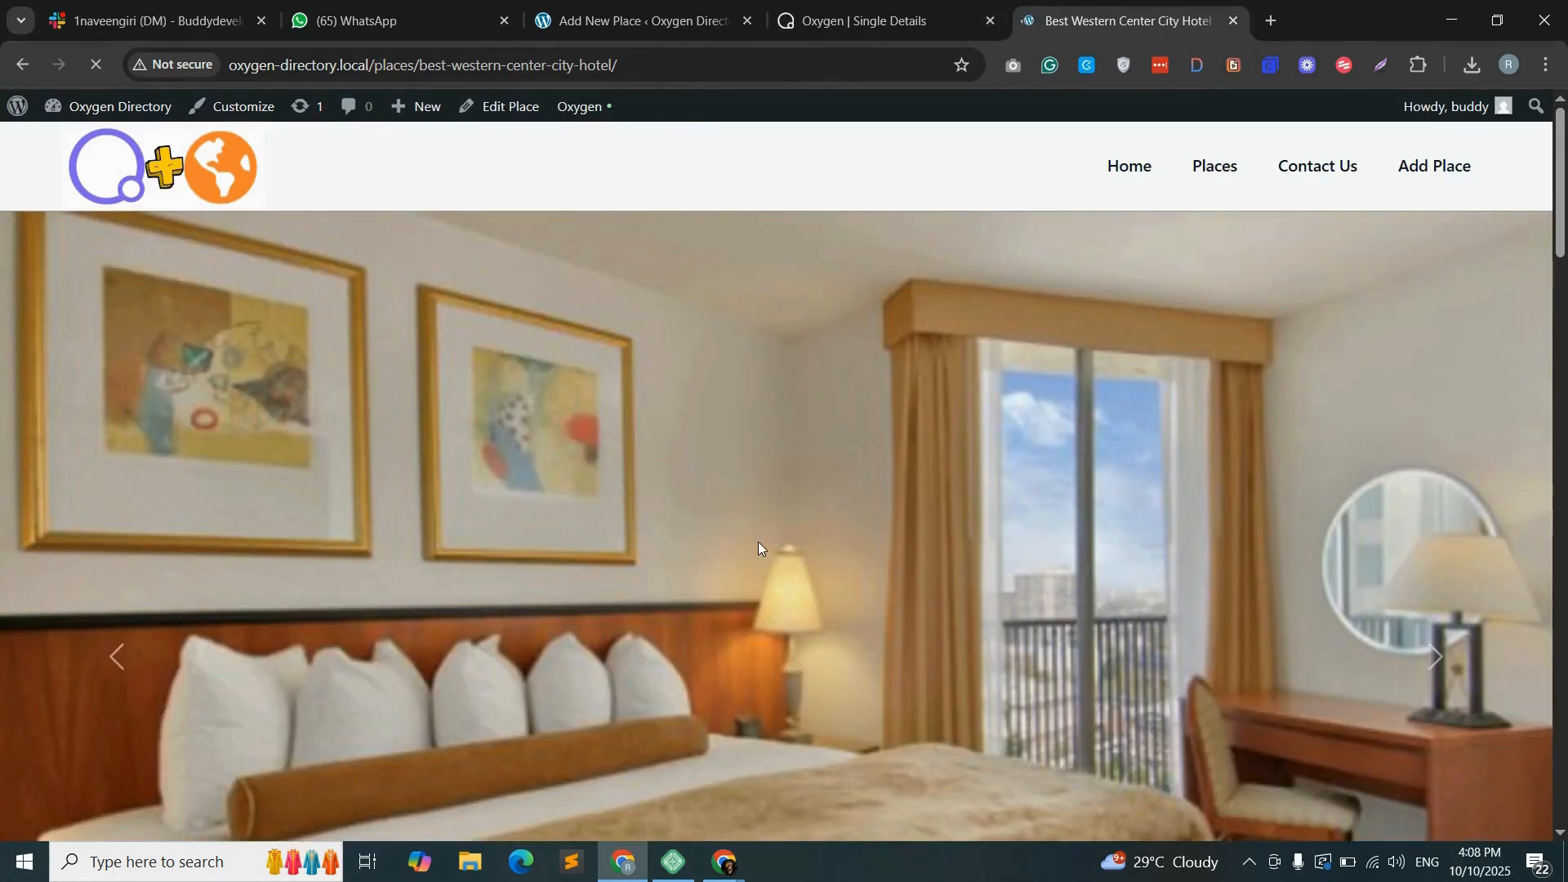
{"action": "scroll", "coordinate": [758, 542], "scroll_direction": "down", "scroll_amount": 8}
{"action": "scroll", "coordinate": [764, 535], "scroll_direction": "down", "scroll_amount": 10}
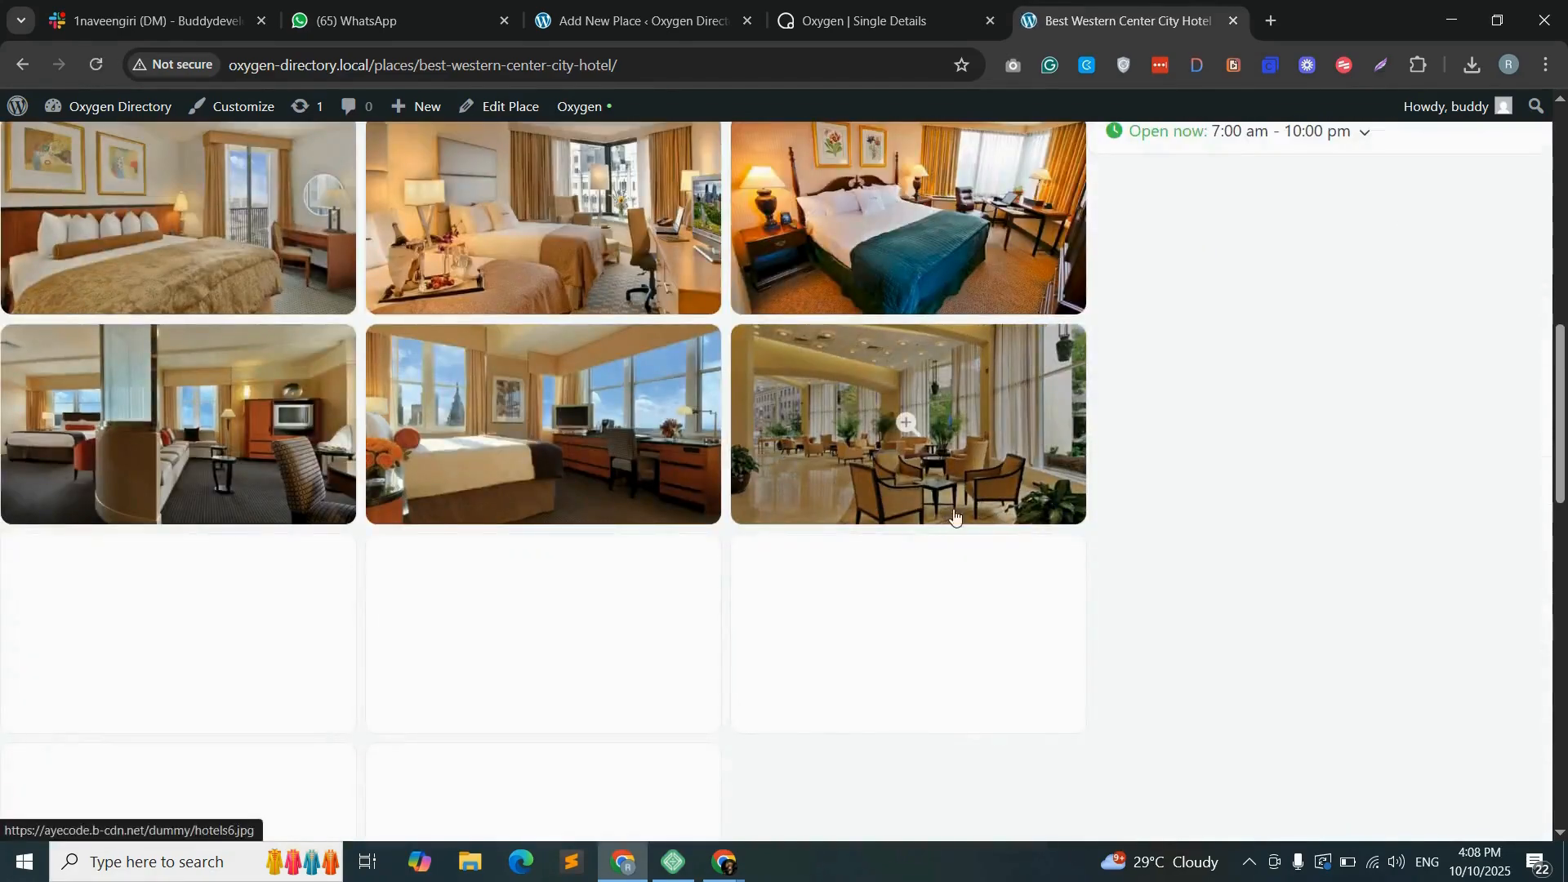
{"action": "scroll", "coordinate": [955, 517], "scroll_direction": "up", "scroll_amount": 15}
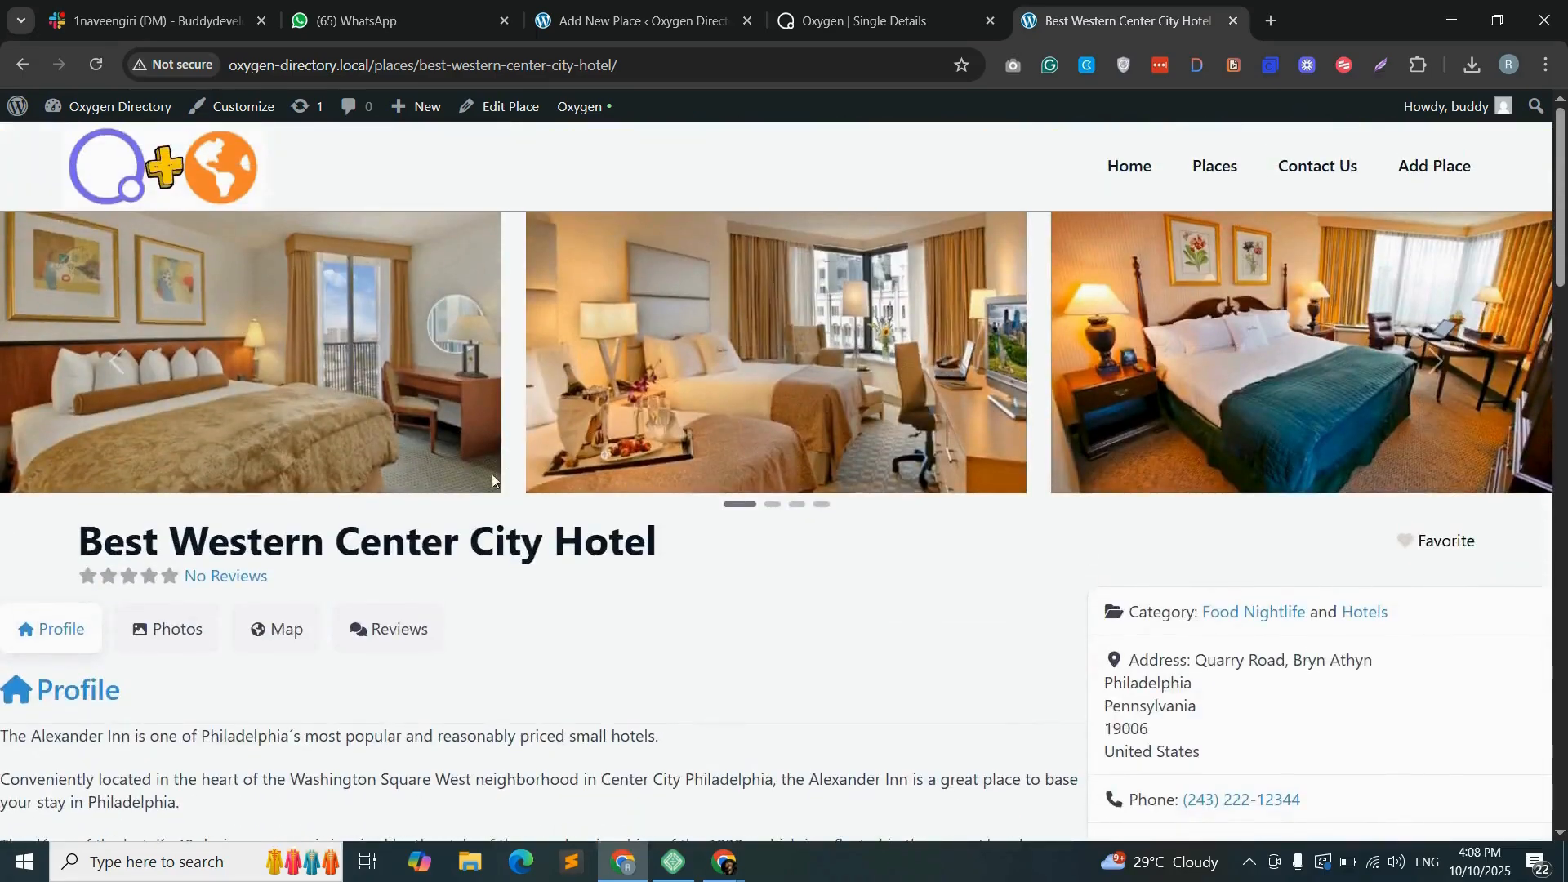
{"action": "scroll", "coordinate": [493, 480], "scroll_direction": "down", "scroll_amount": 3}
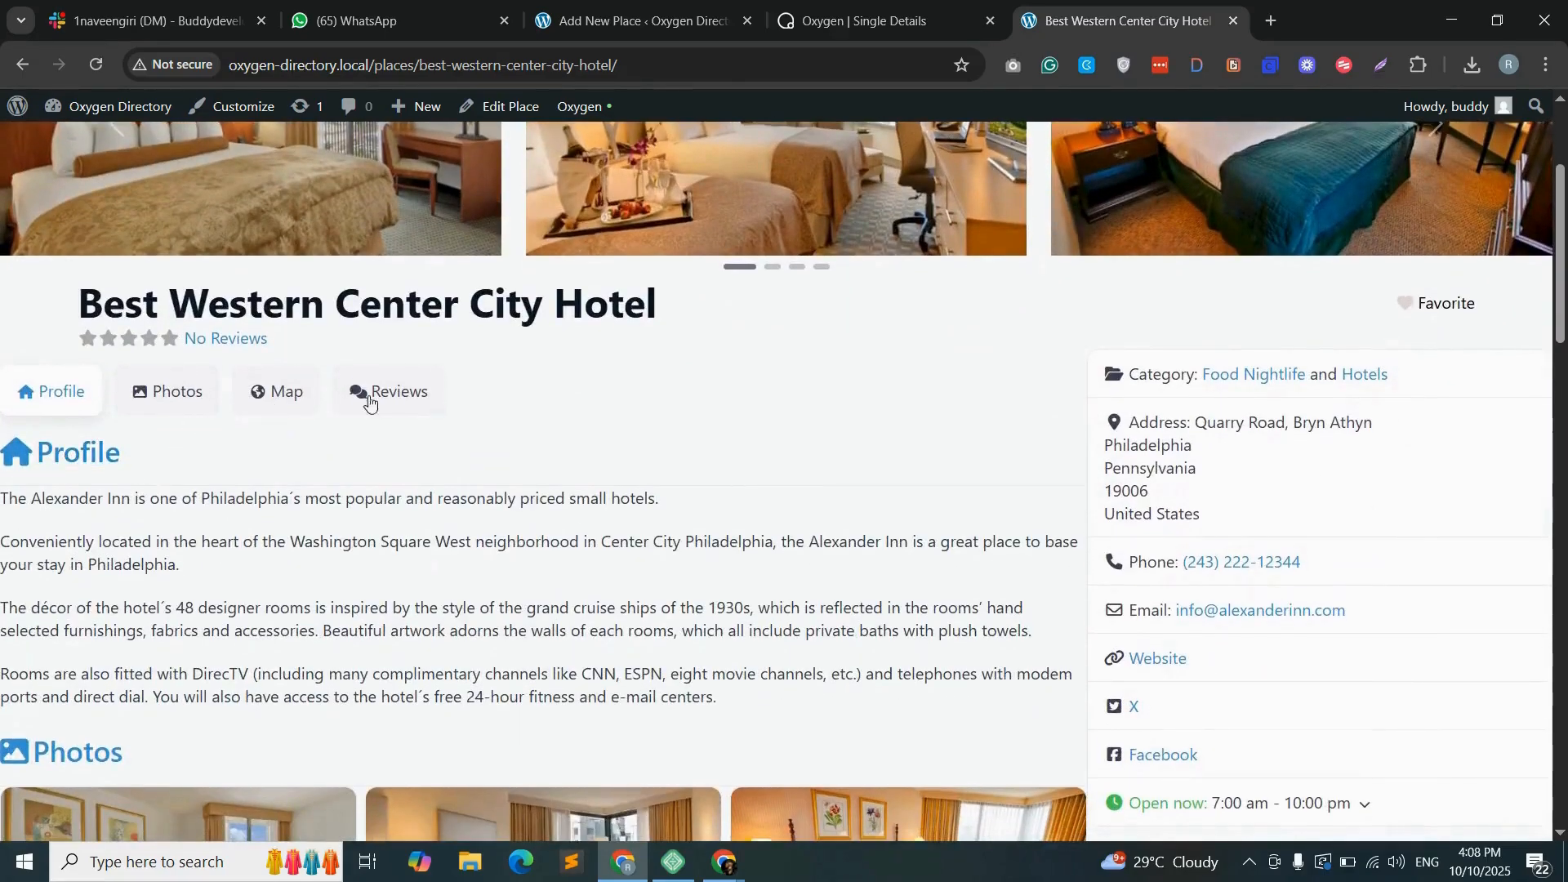
{"action": "scroll", "coordinate": [395, 493], "scroll_direction": "down", "scroll_amount": 20}
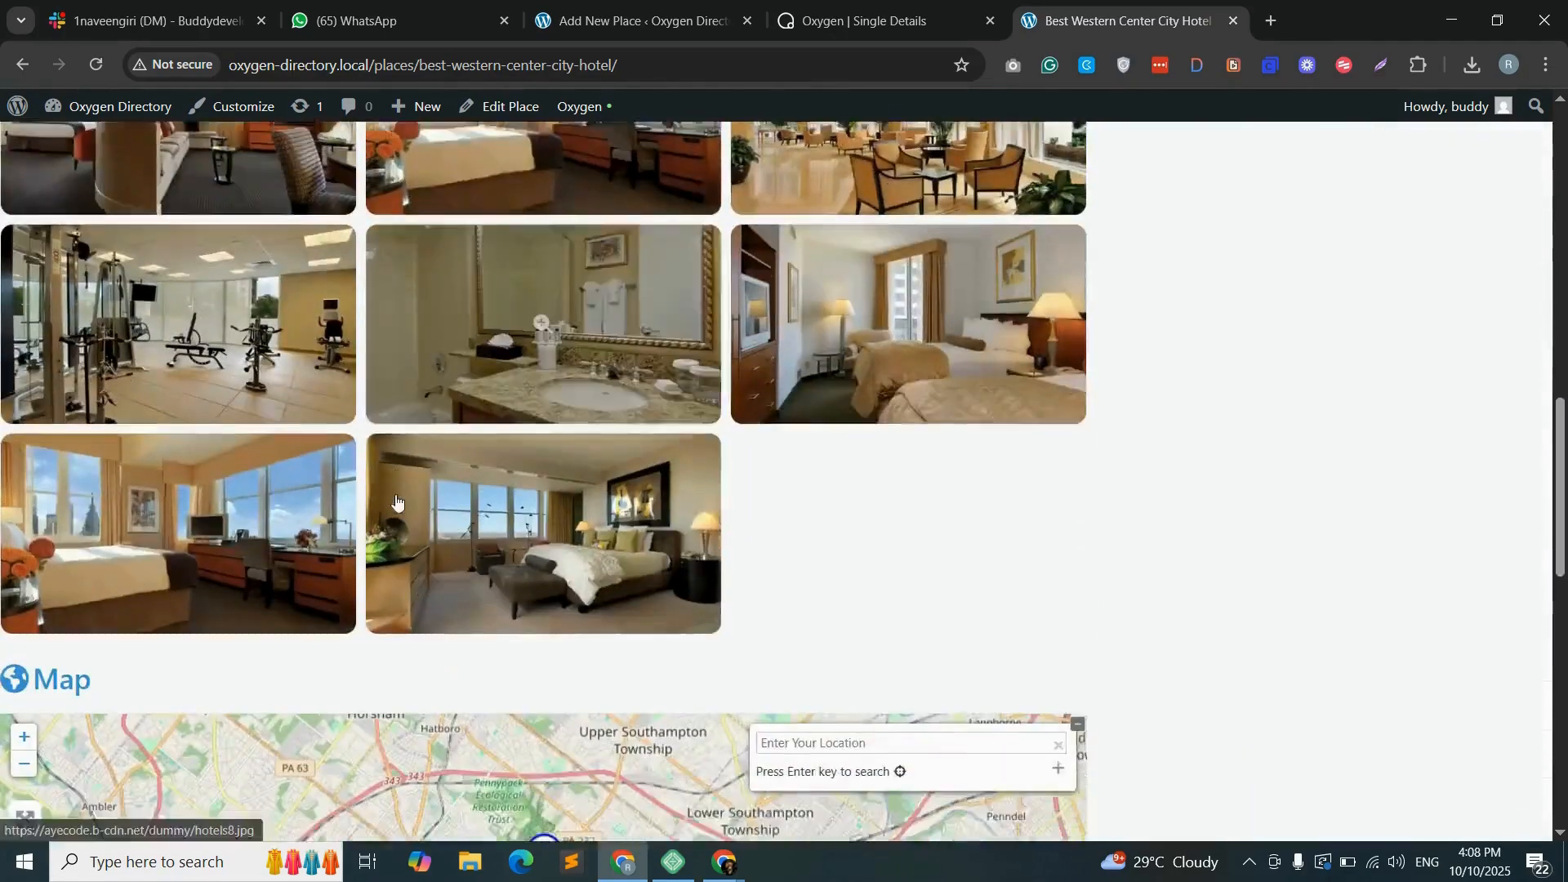
{"action": "scroll", "coordinate": [427, 515], "scroll_direction": "up", "scroll_amount": 20}
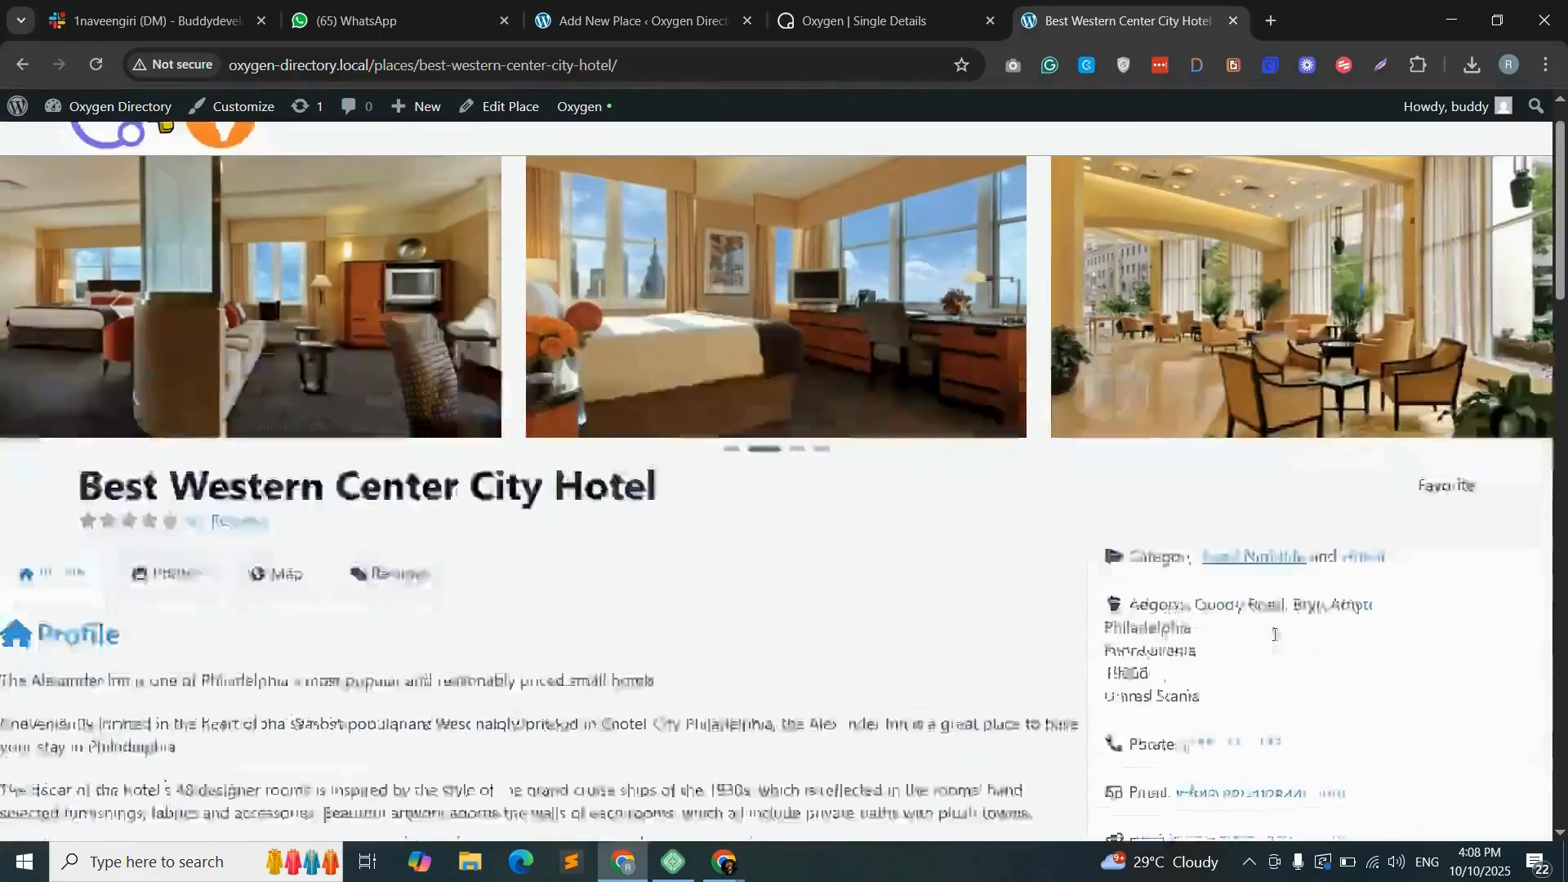
{"action": "scroll", "coordinate": [1243, 467], "scroll_direction": "down", "scroll_amount": 2}
{"action": "scroll", "coordinate": [1239, 609], "scroll_direction": "down", "scroll_amount": 2}
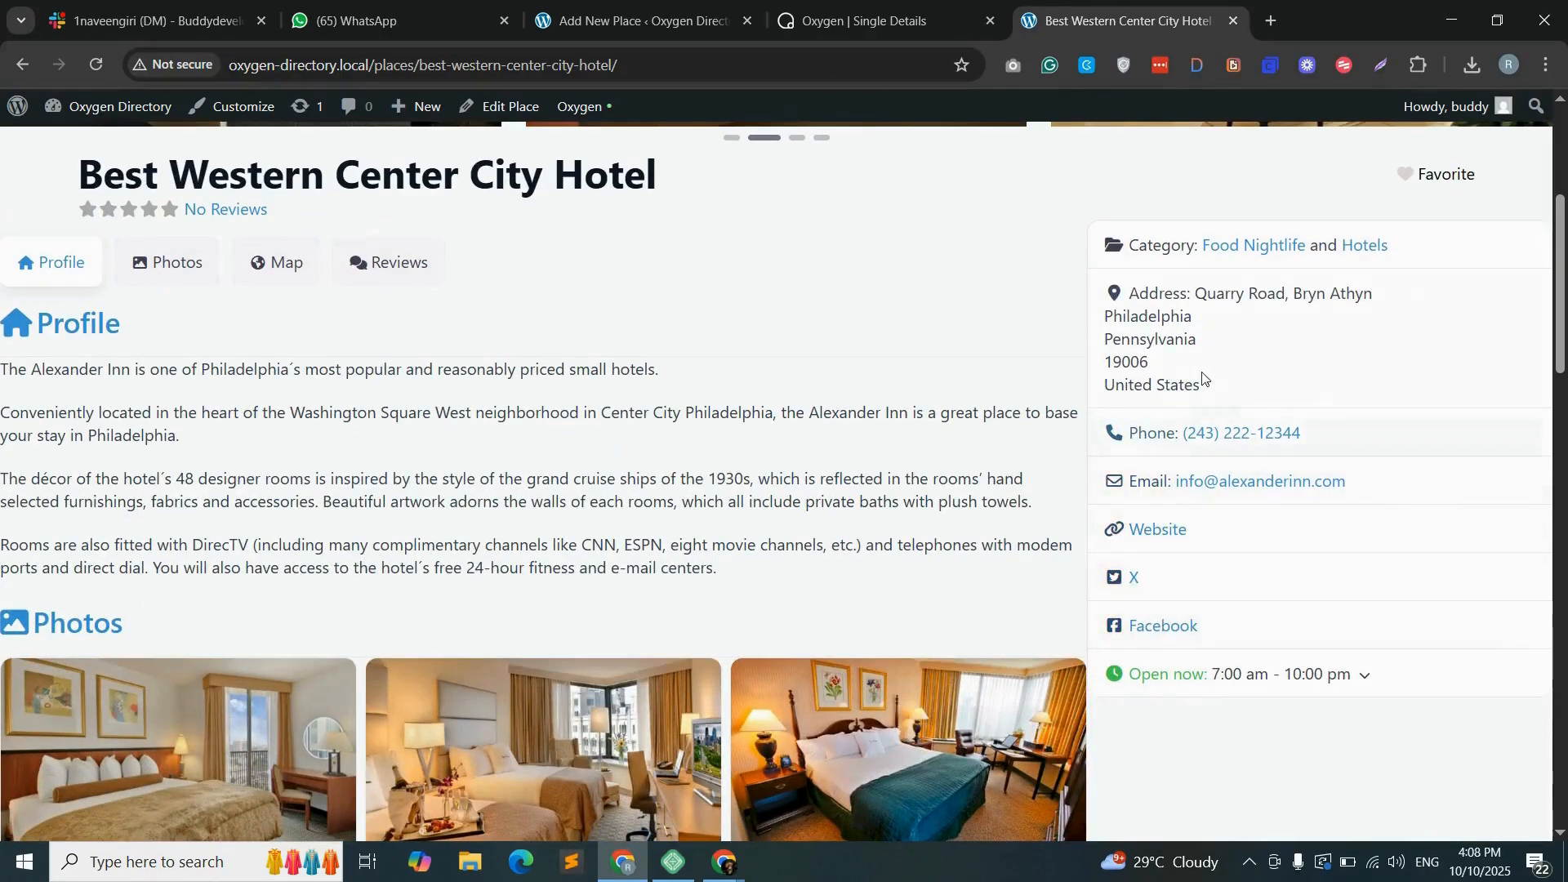
{"action": "scroll", "coordinate": [1062, 409], "scroll_direction": "up", "scroll_amount": 1}
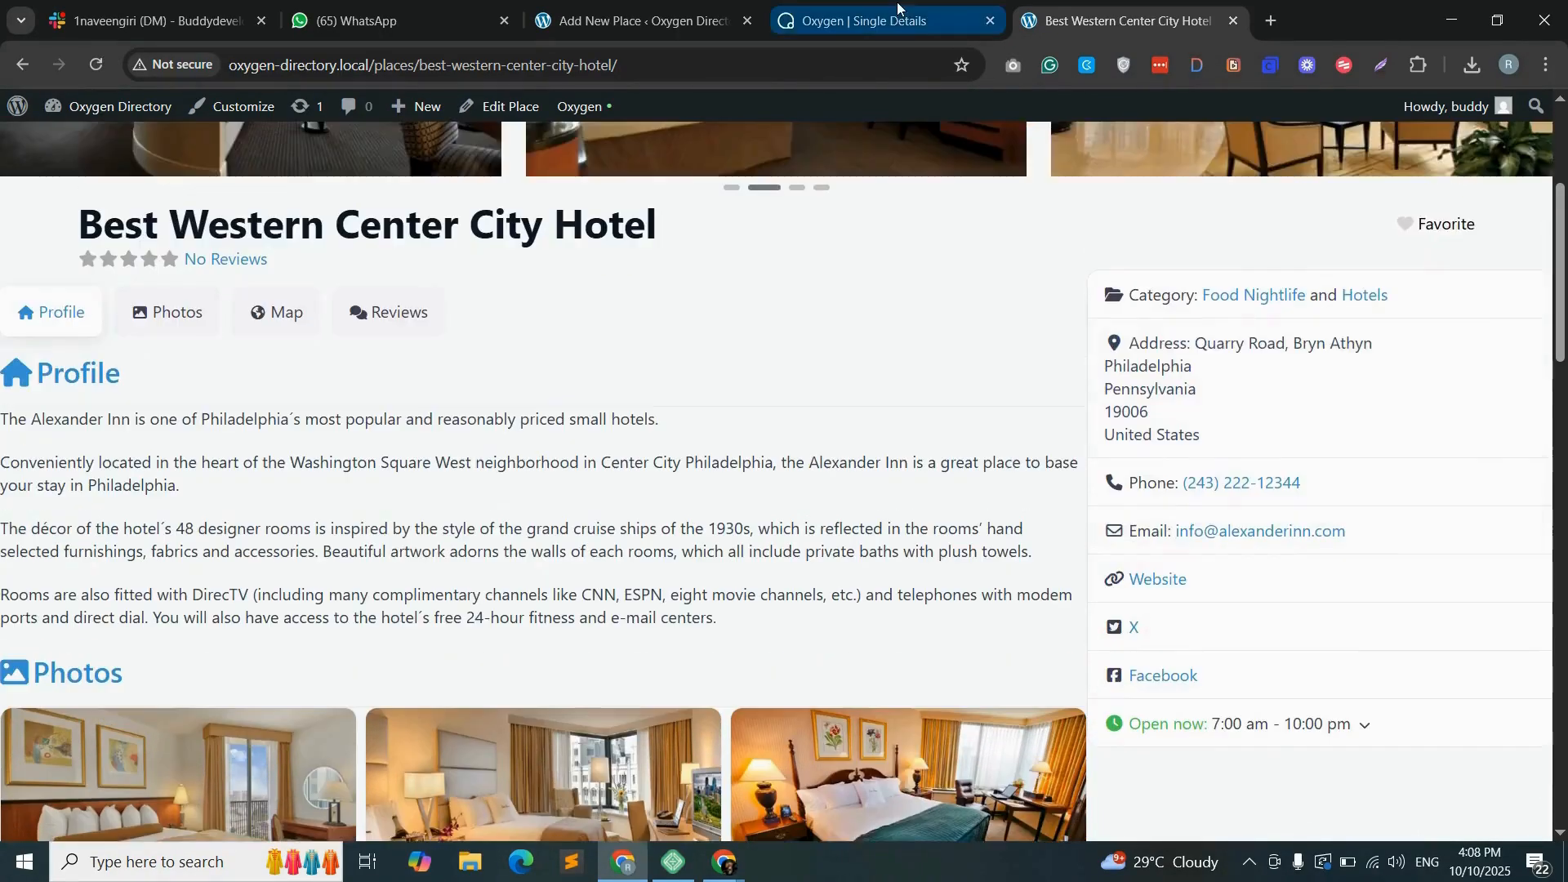
- Set the width of details-and-contact-container to 90% in the Single Details template and save it
{"action": "left_click", "coordinate": [857, 21]}
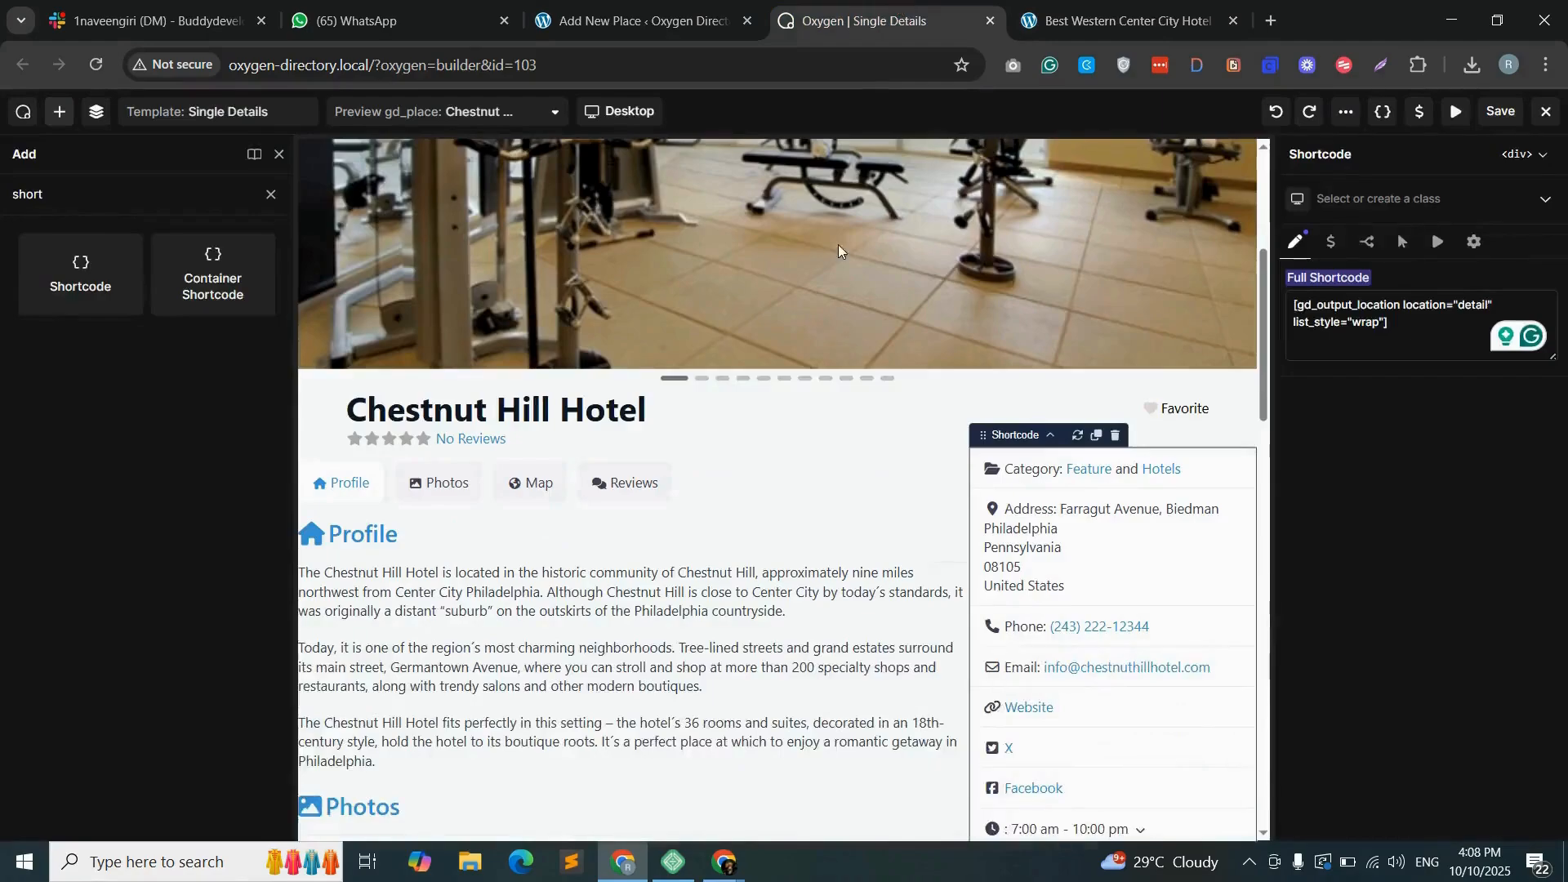
{"action": "left_click", "coordinate": [96, 111]}
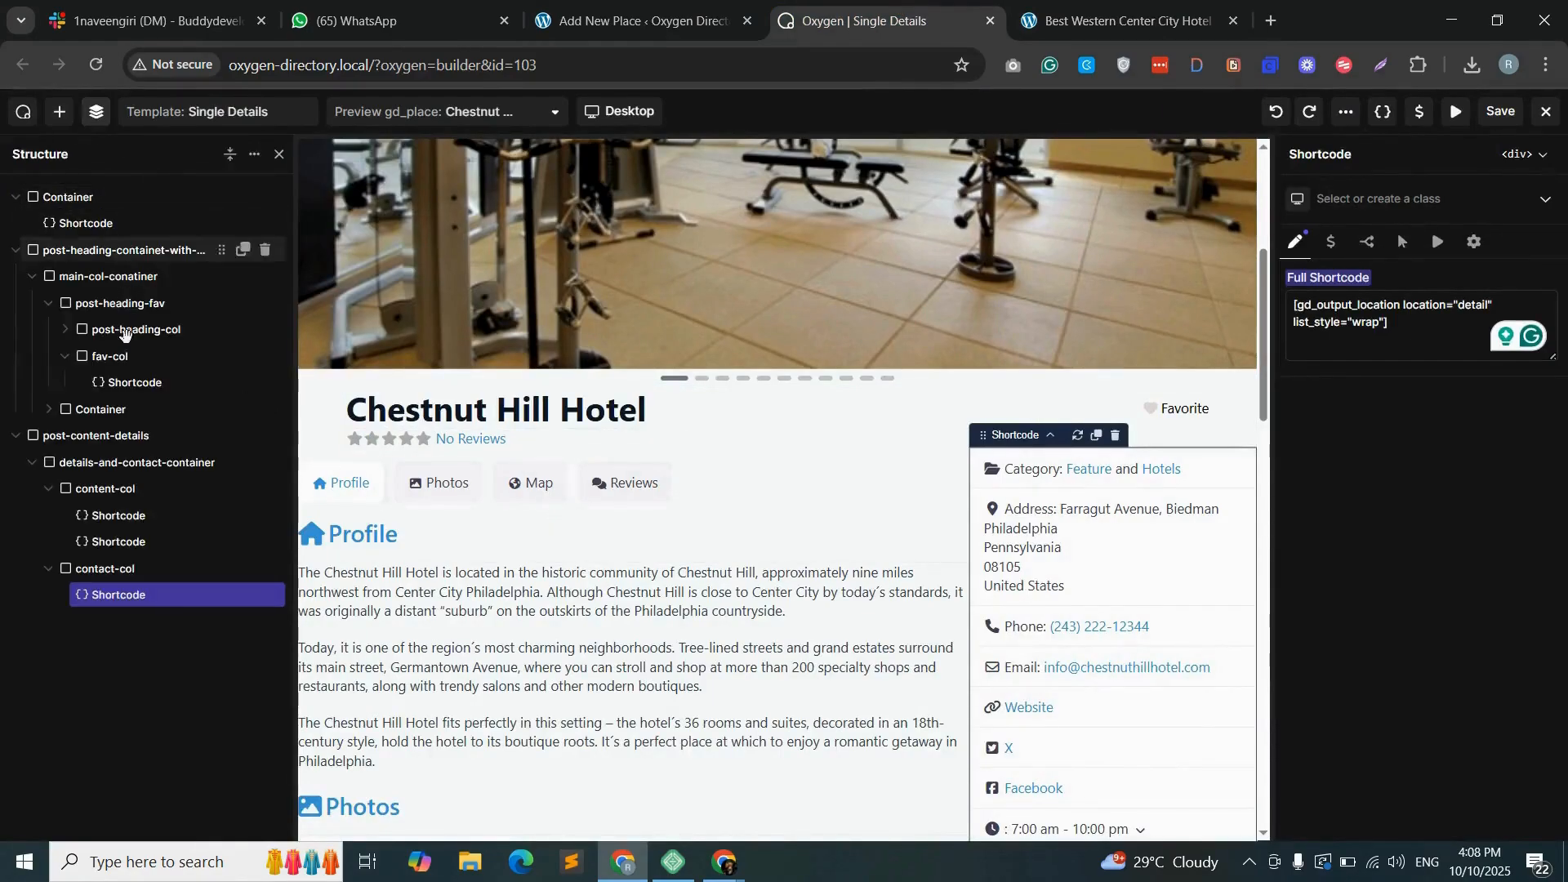
{"action": "left_click", "coordinate": [107, 463]}
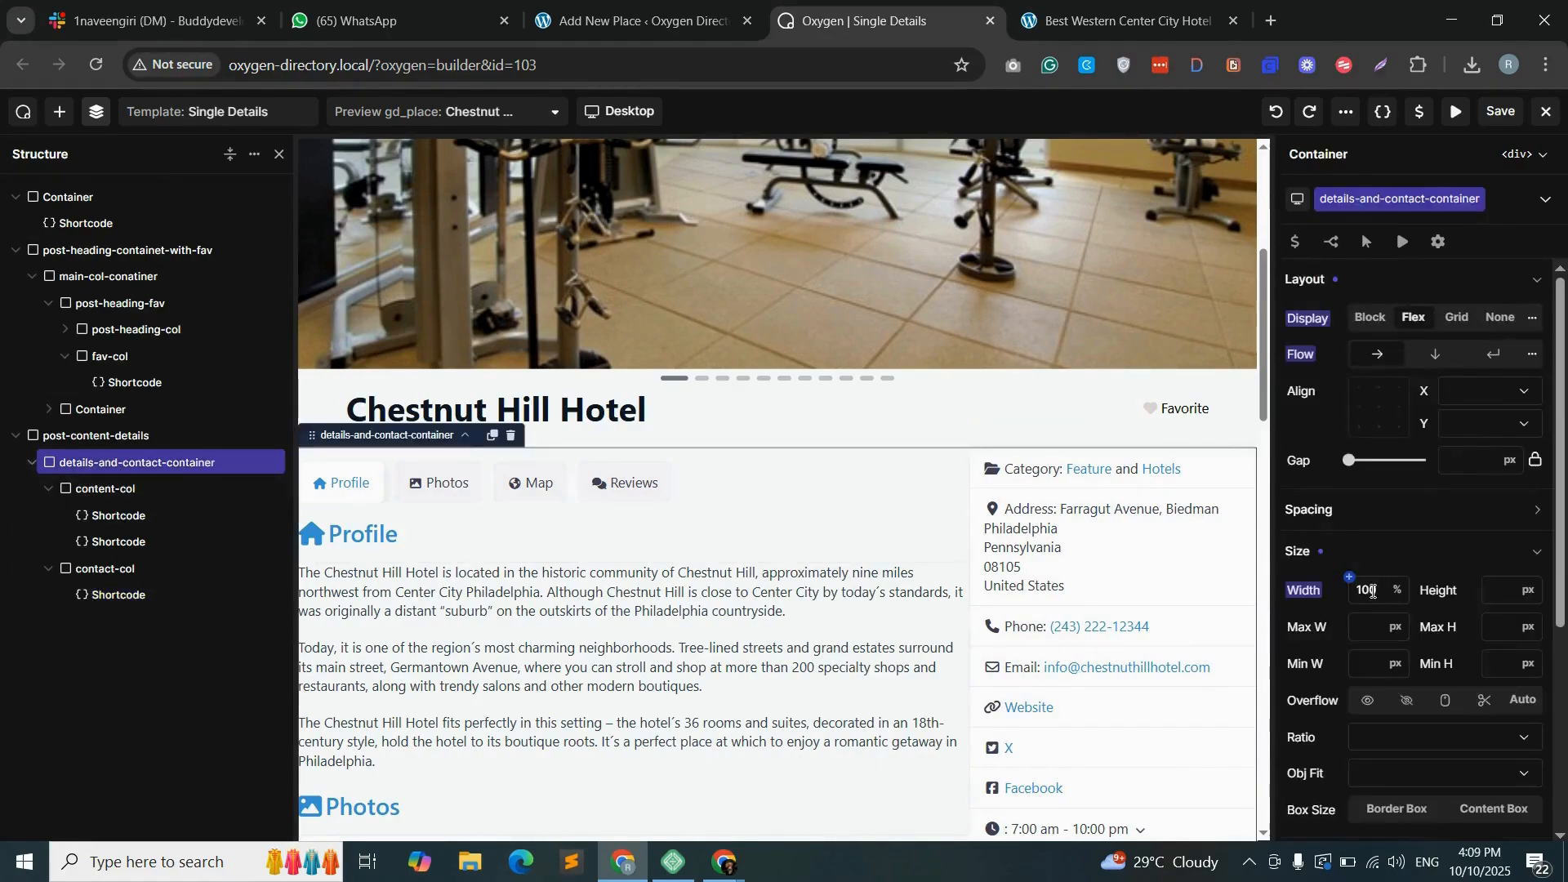
{"action": "type", "text": "90"}
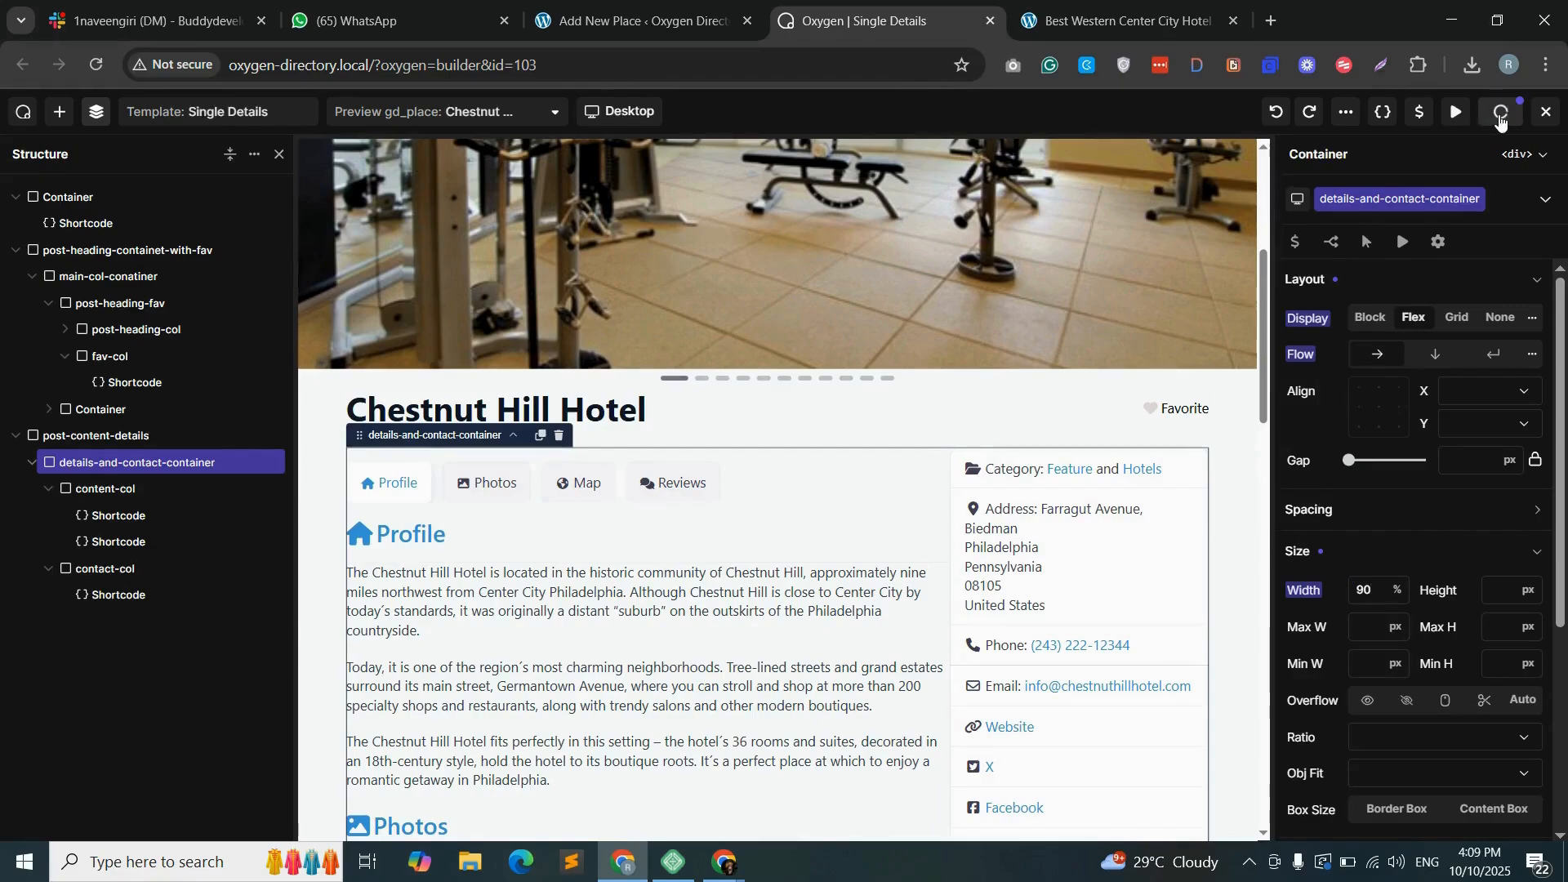
{"action": "left_click", "coordinate": [1501, 120]}
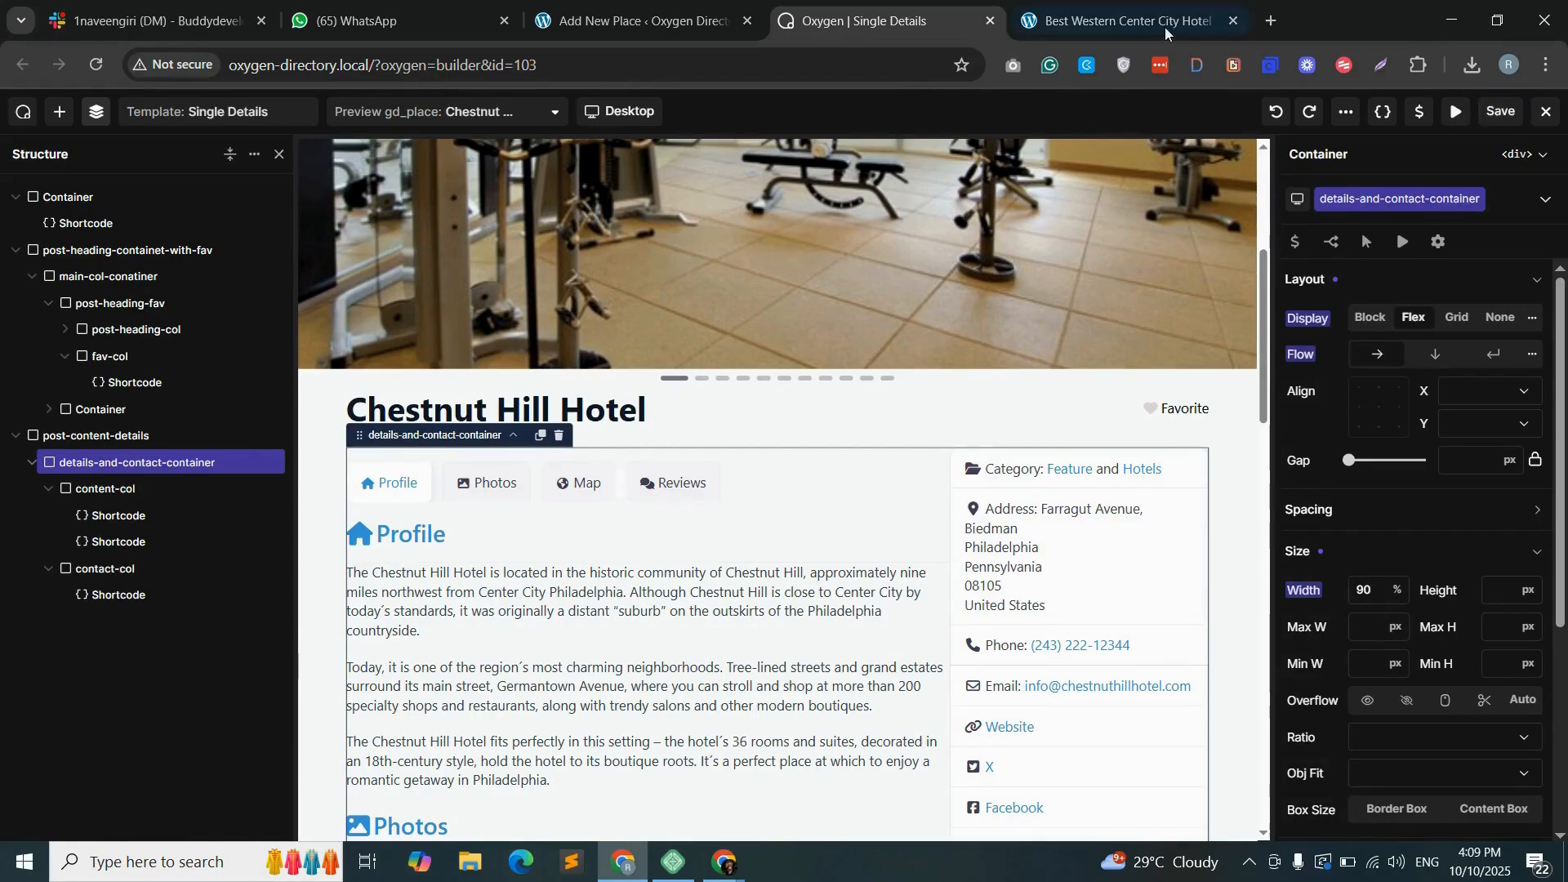
- Reload the Best Western Center City Hotel page and check the content alignment down to the Reviews section
{"action": "left_click", "coordinate": [1128, 20]}
{"action": "key", "text": "F5"}
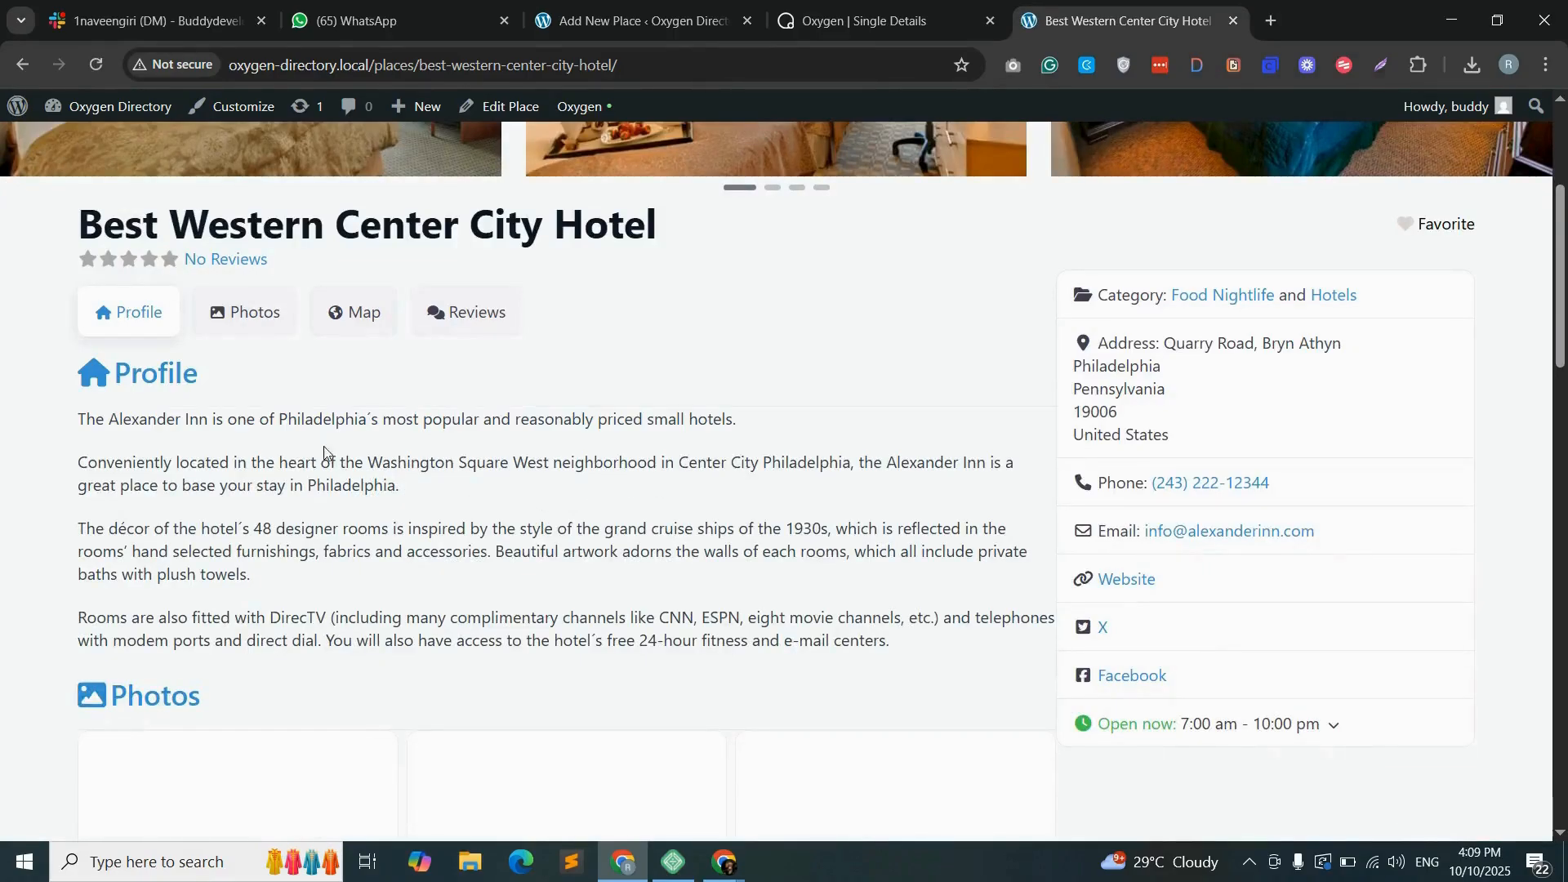
{"action": "scroll", "coordinate": [348, 534], "scroll_direction": "down", "scroll_amount": 10}
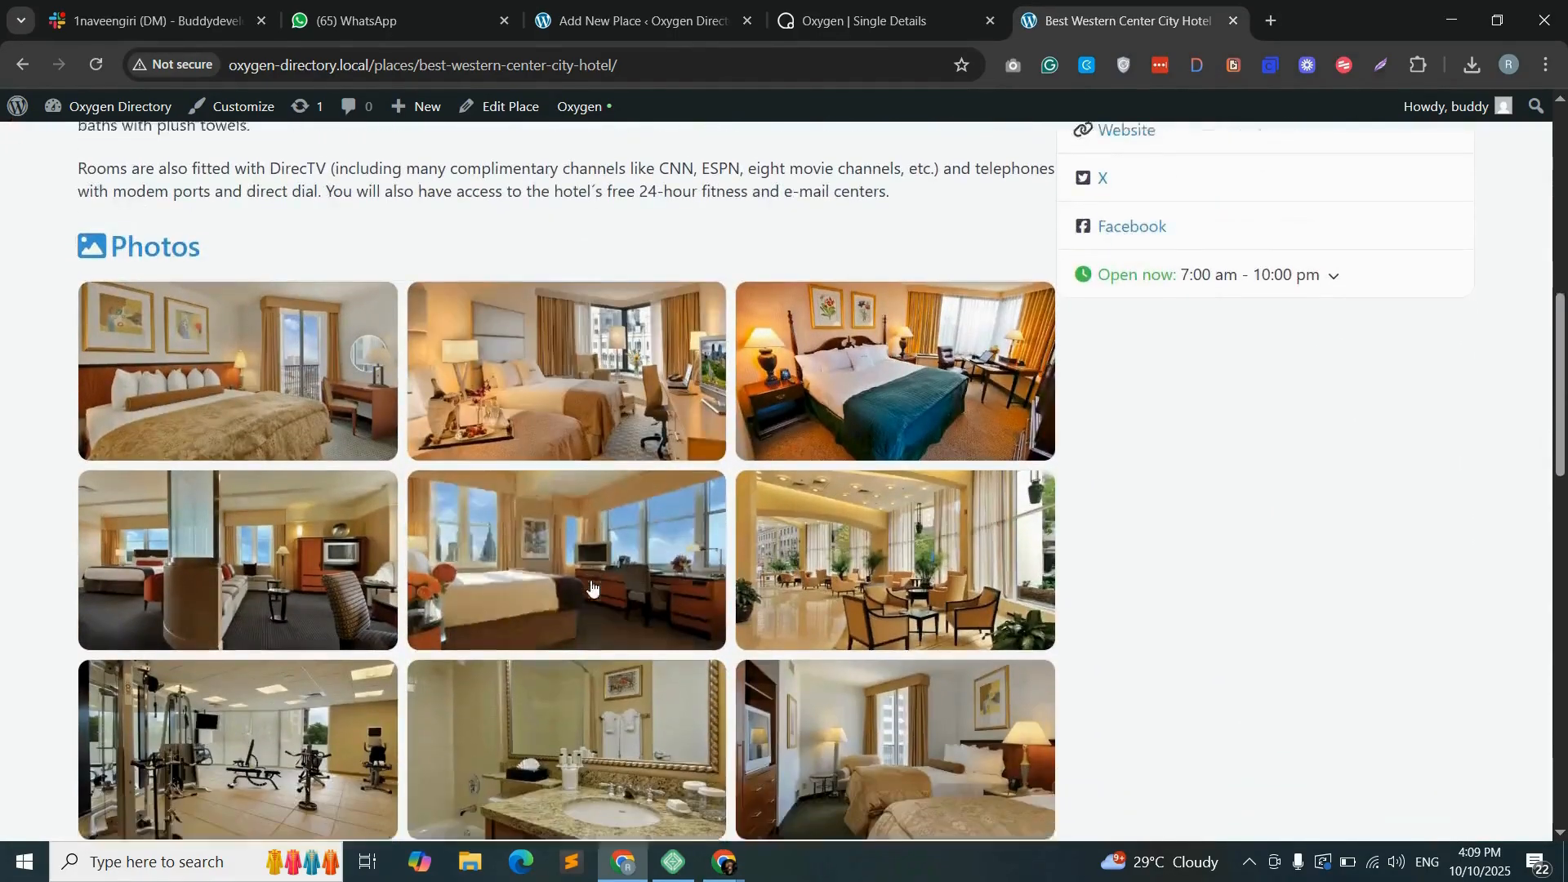
{"action": "scroll", "coordinate": [580, 590], "scroll_direction": "down", "scroll_amount": 9}
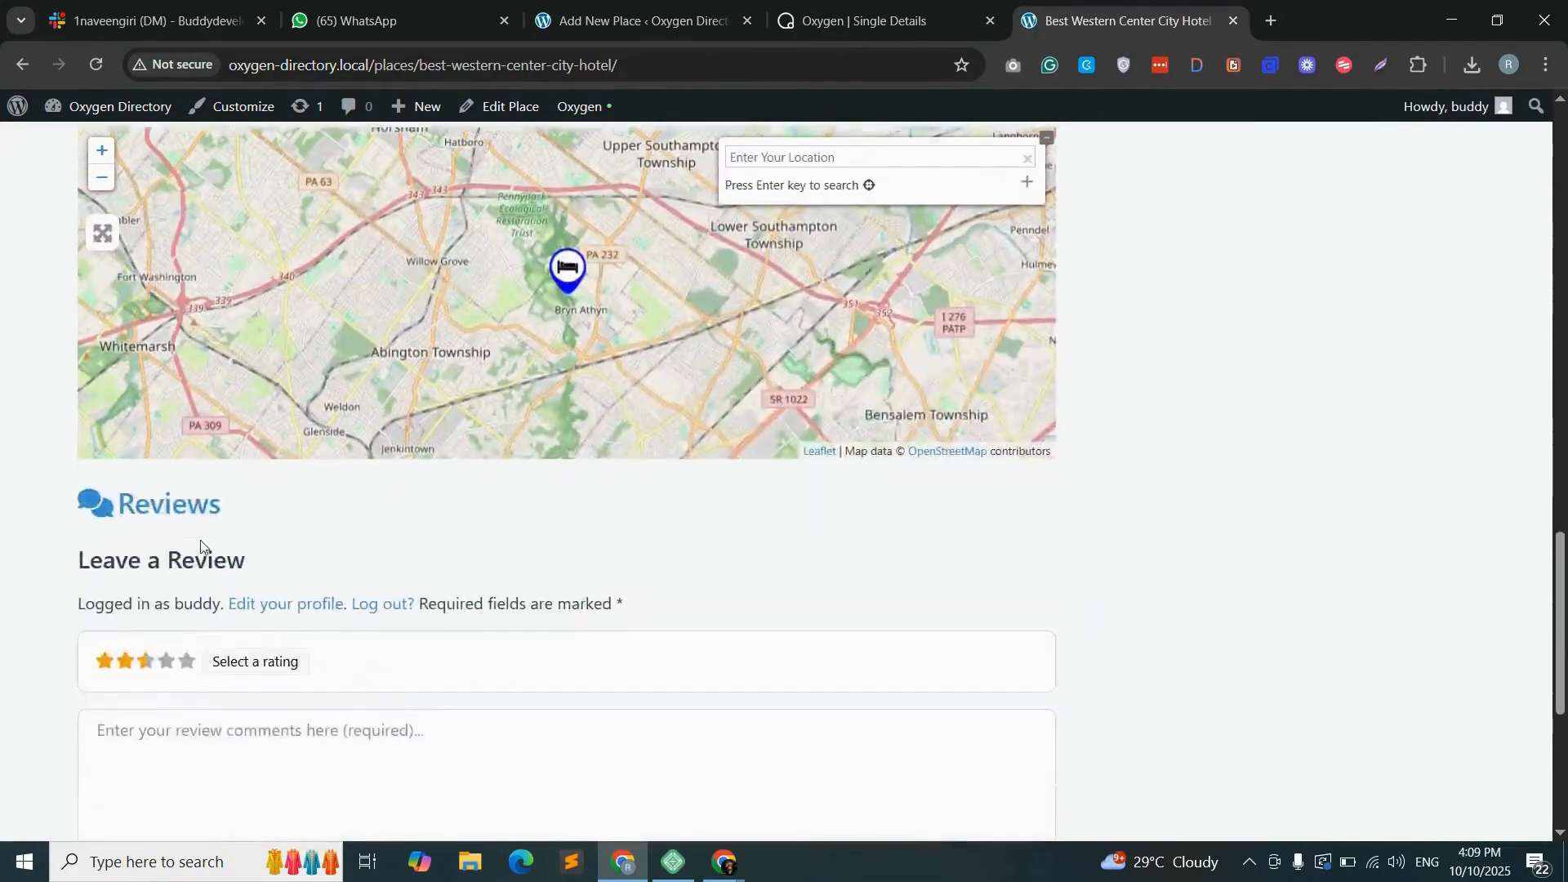
- Set the background color of content-col to off-white #FDFCFB in the Single Details template
{"action": "scroll", "coordinate": [578, 553], "scroll_direction": "up", "scroll_amount": 9}
{"action": "scroll", "coordinate": [610, 558], "scroll_direction": "up", "scroll_amount": 10}
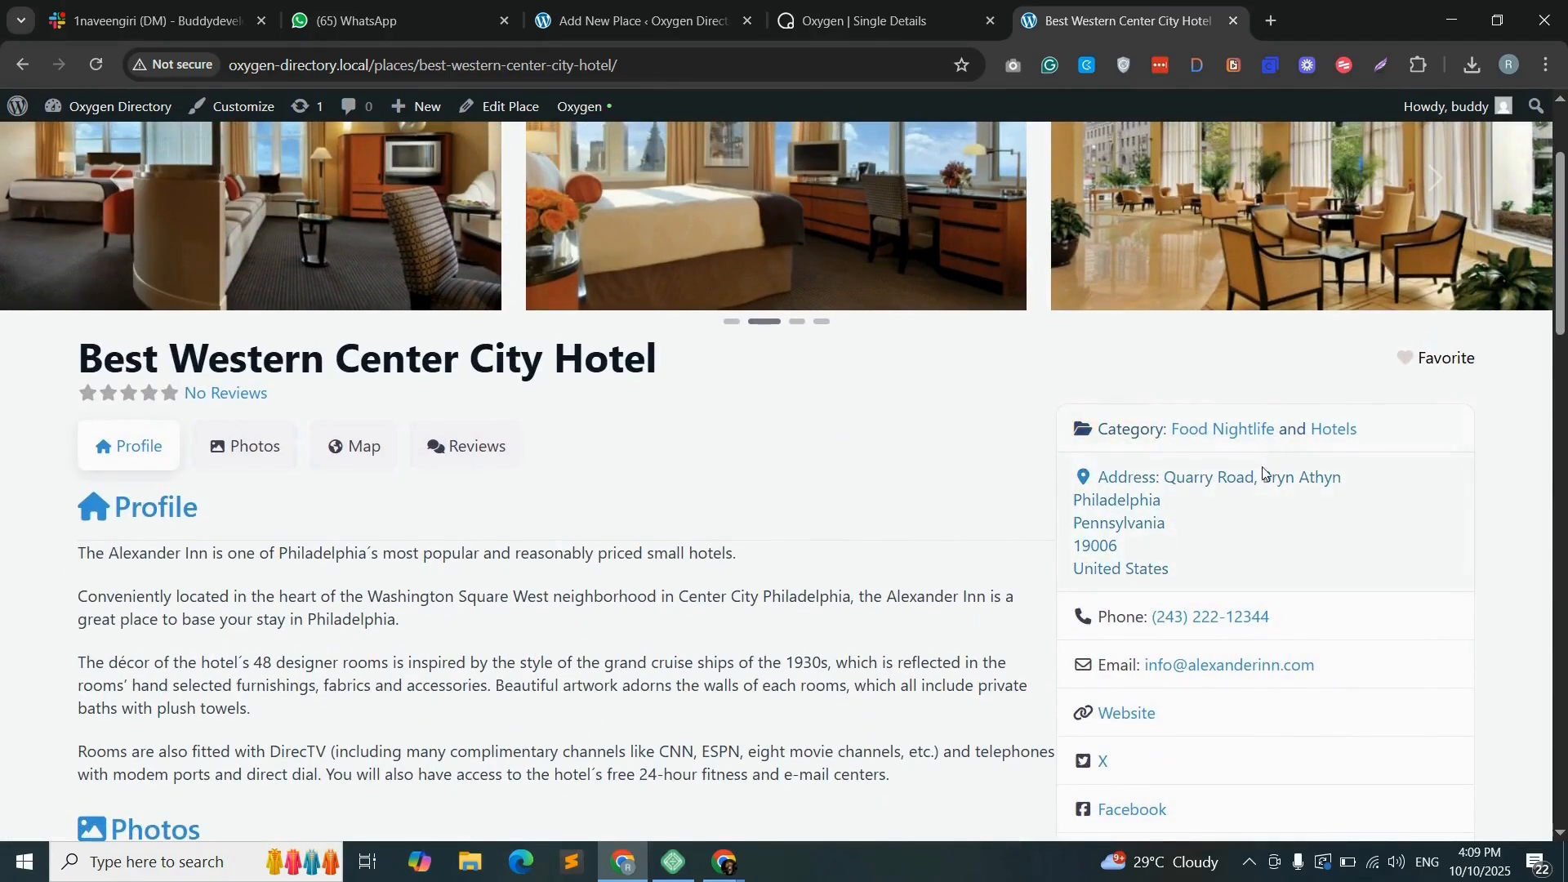
{"action": "key", "text": "ctrl+shift+Tab"}
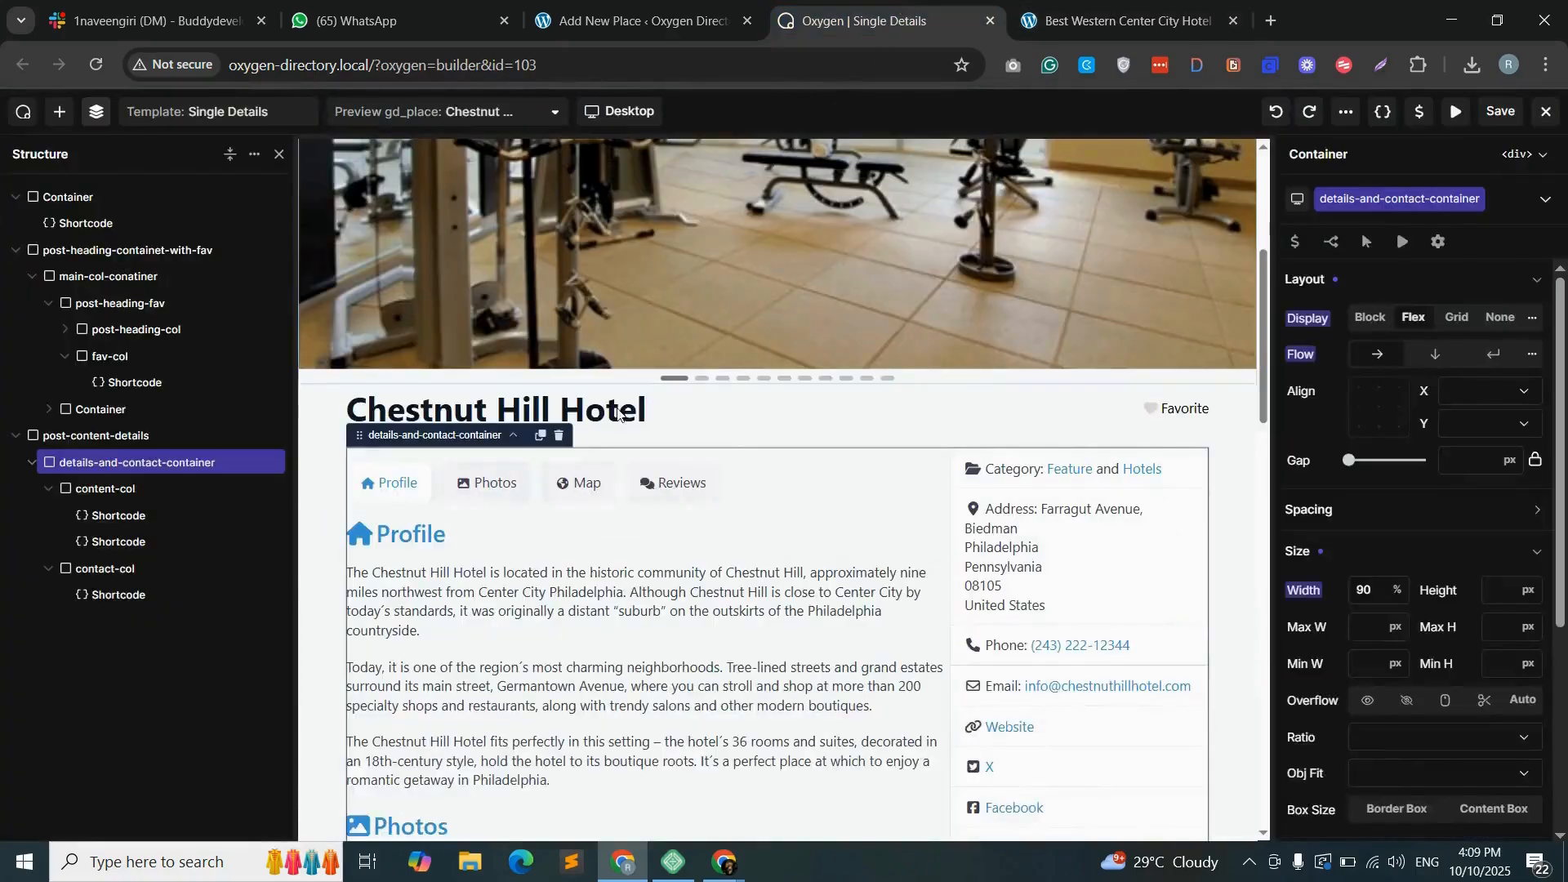
{"action": "left_click", "coordinate": [118, 488]}
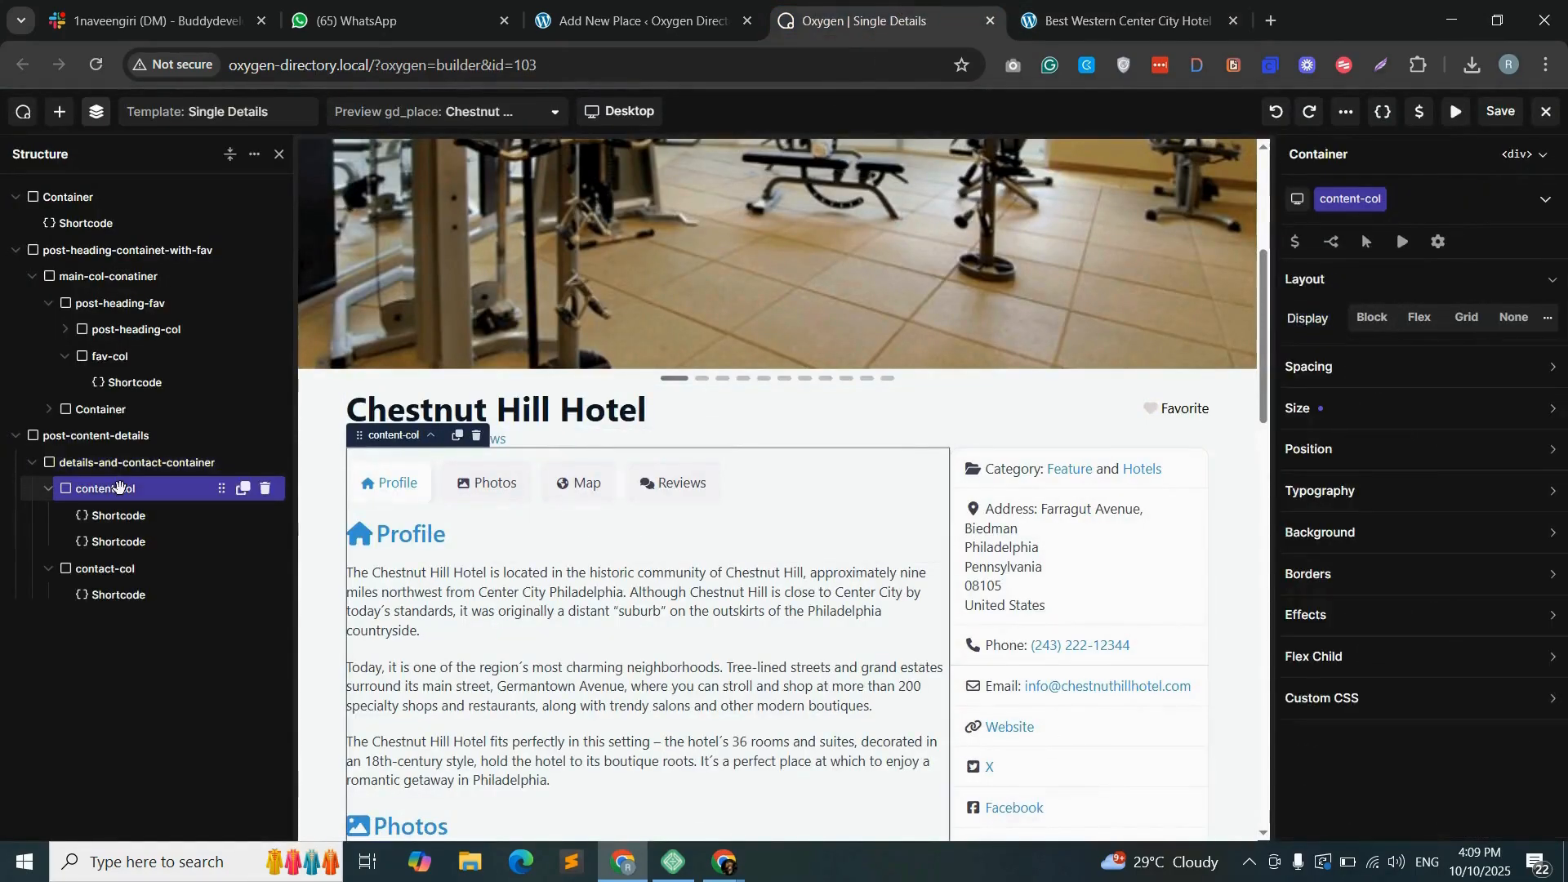
{"action": "left_click", "coordinate": [1376, 532]}
{"action": "left_click", "coordinate": [1361, 572]}
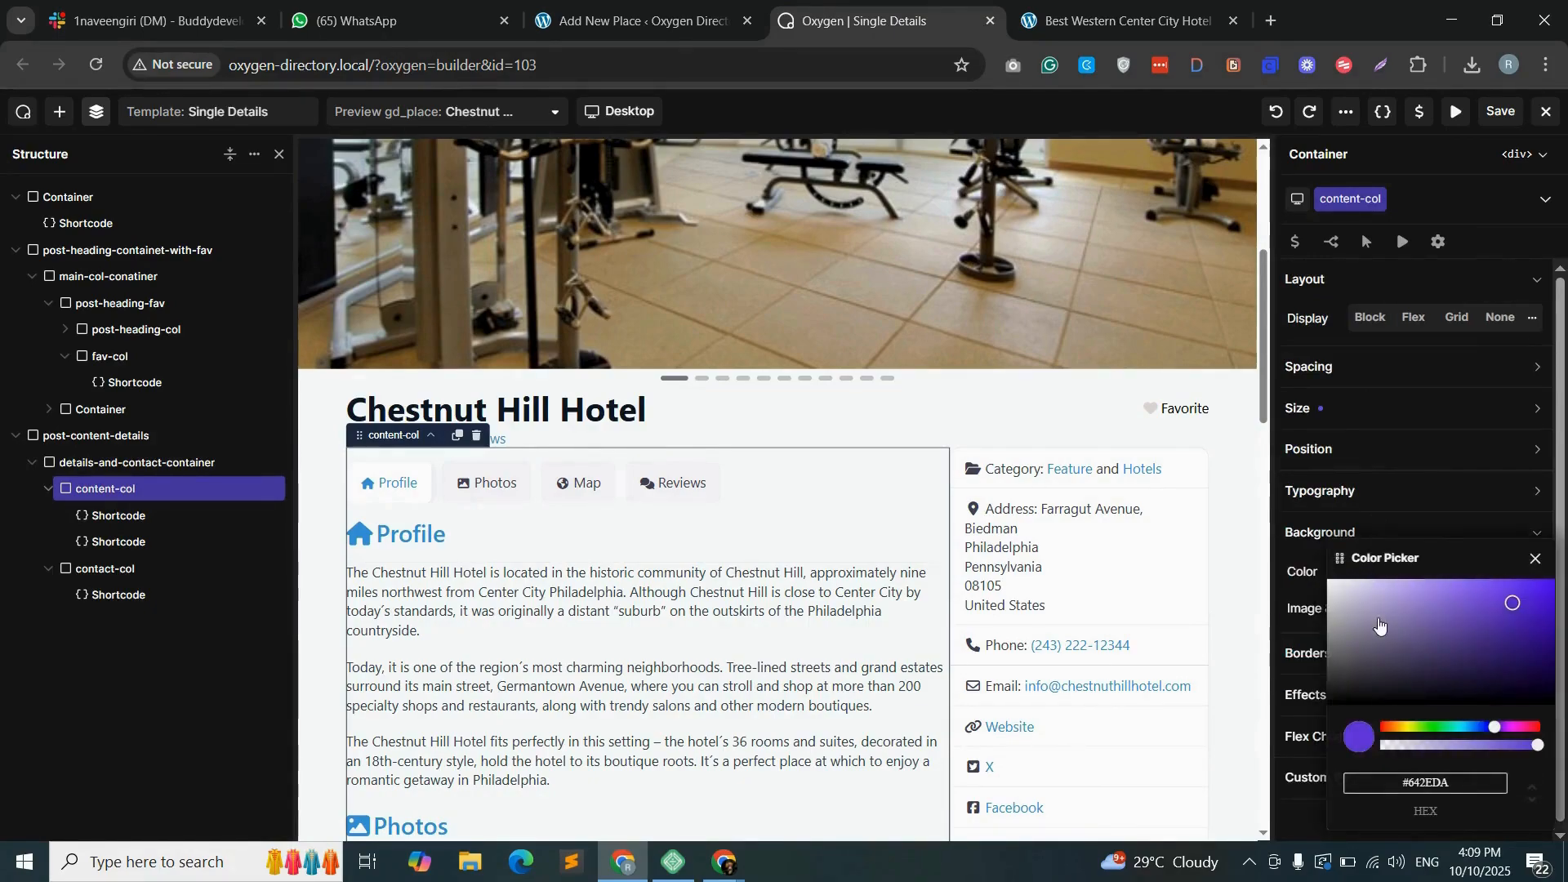
{"action": "left_click_drag", "start_coordinate": [1366, 633], "coordinate": [1332, 584]}
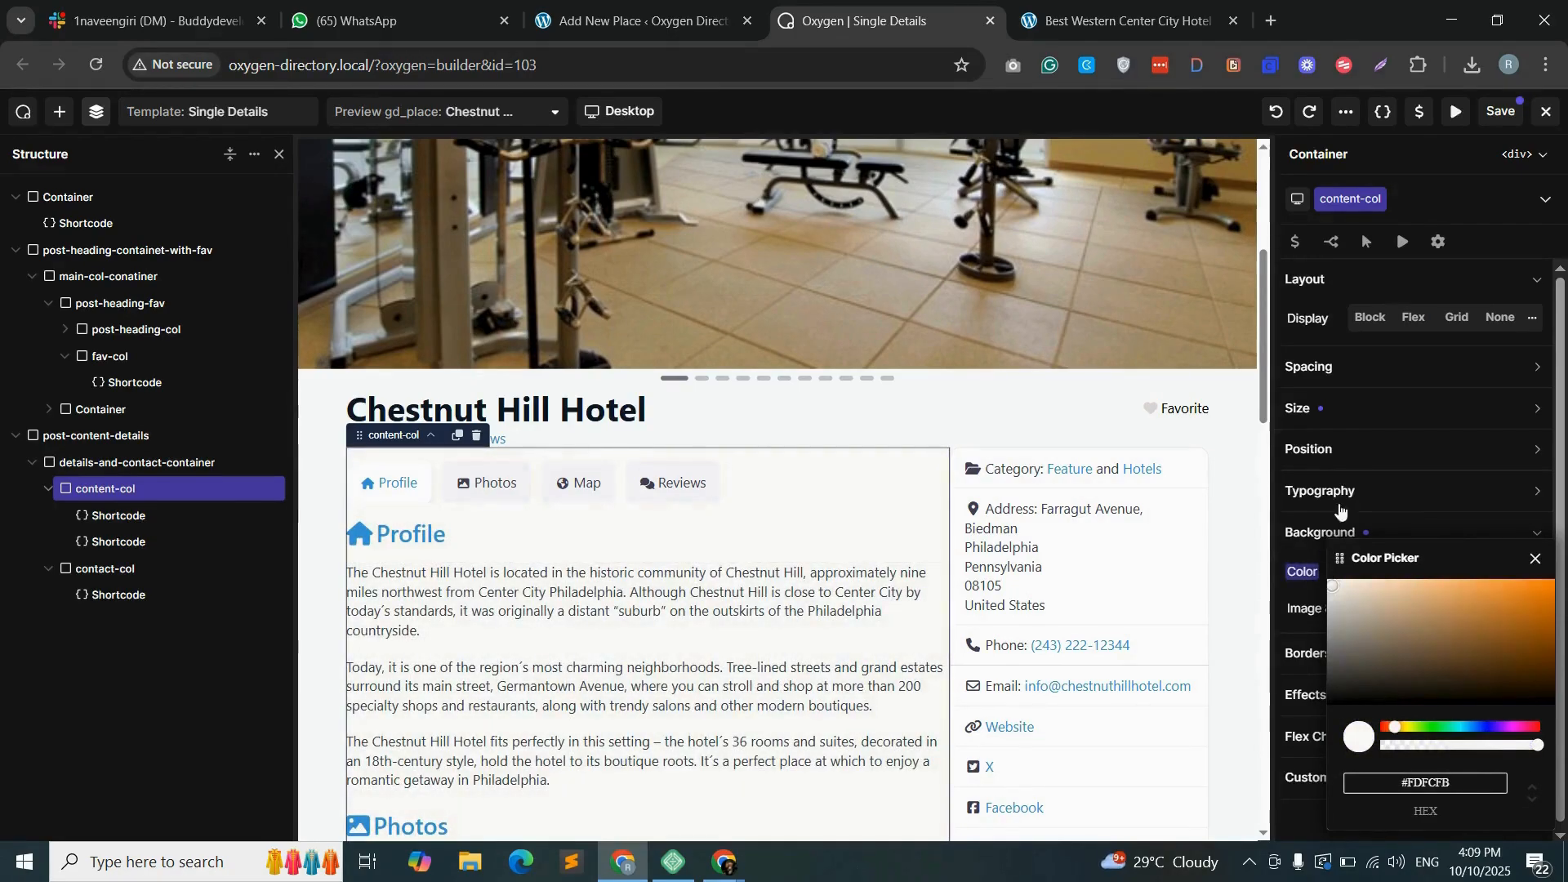
- Apply 30 px of padding to all sides of content-col
{"action": "left_click", "coordinate": [1356, 369]}
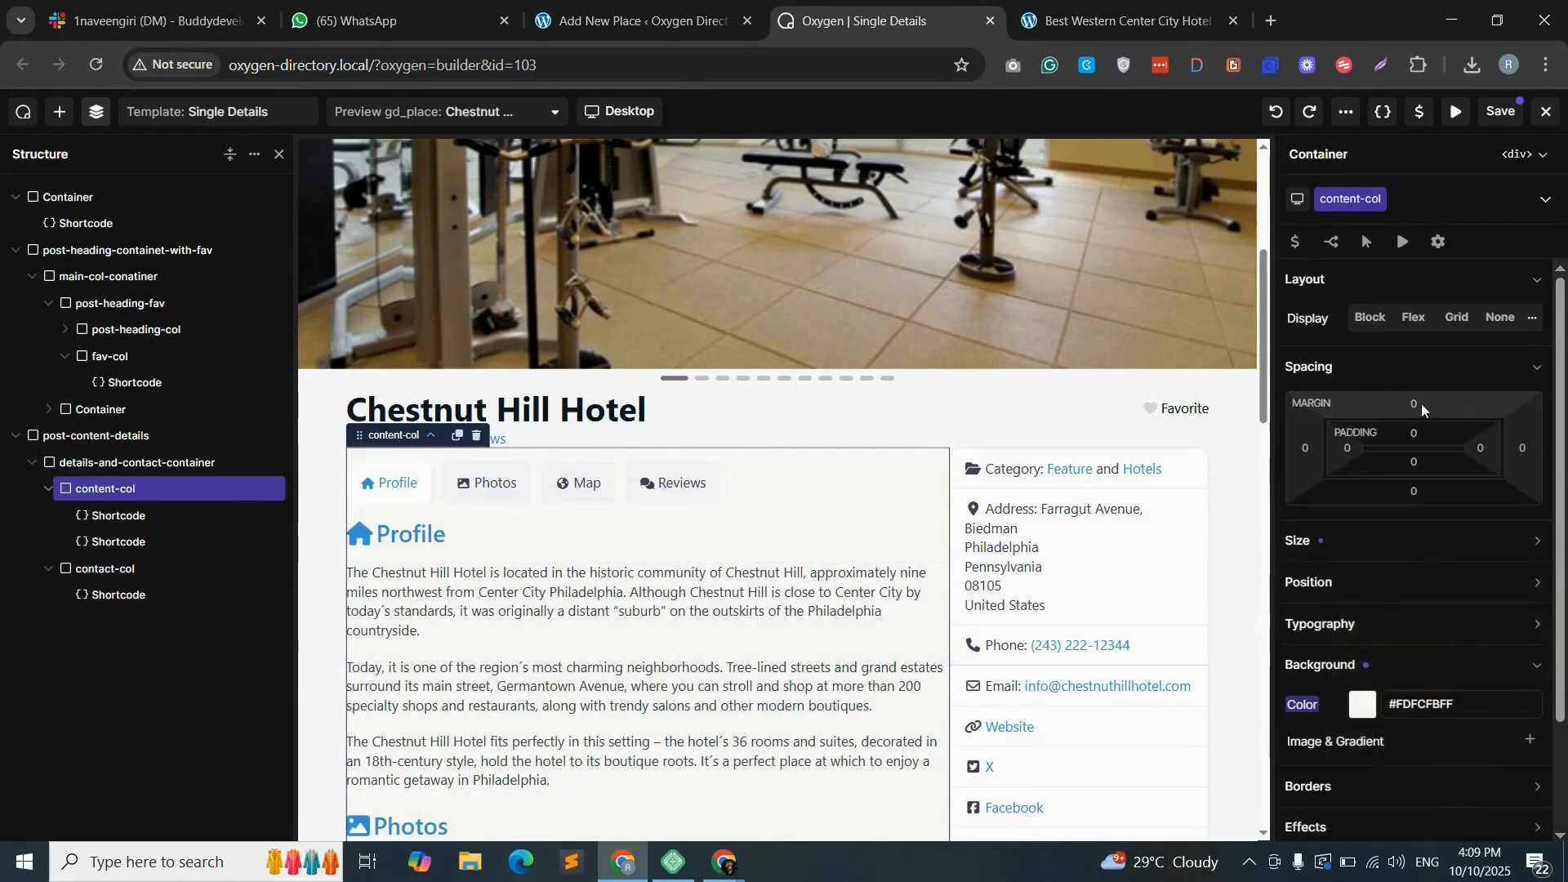
{"action": "left_click", "coordinate": [1415, 435]}
{"action": "type", "text": "30"}
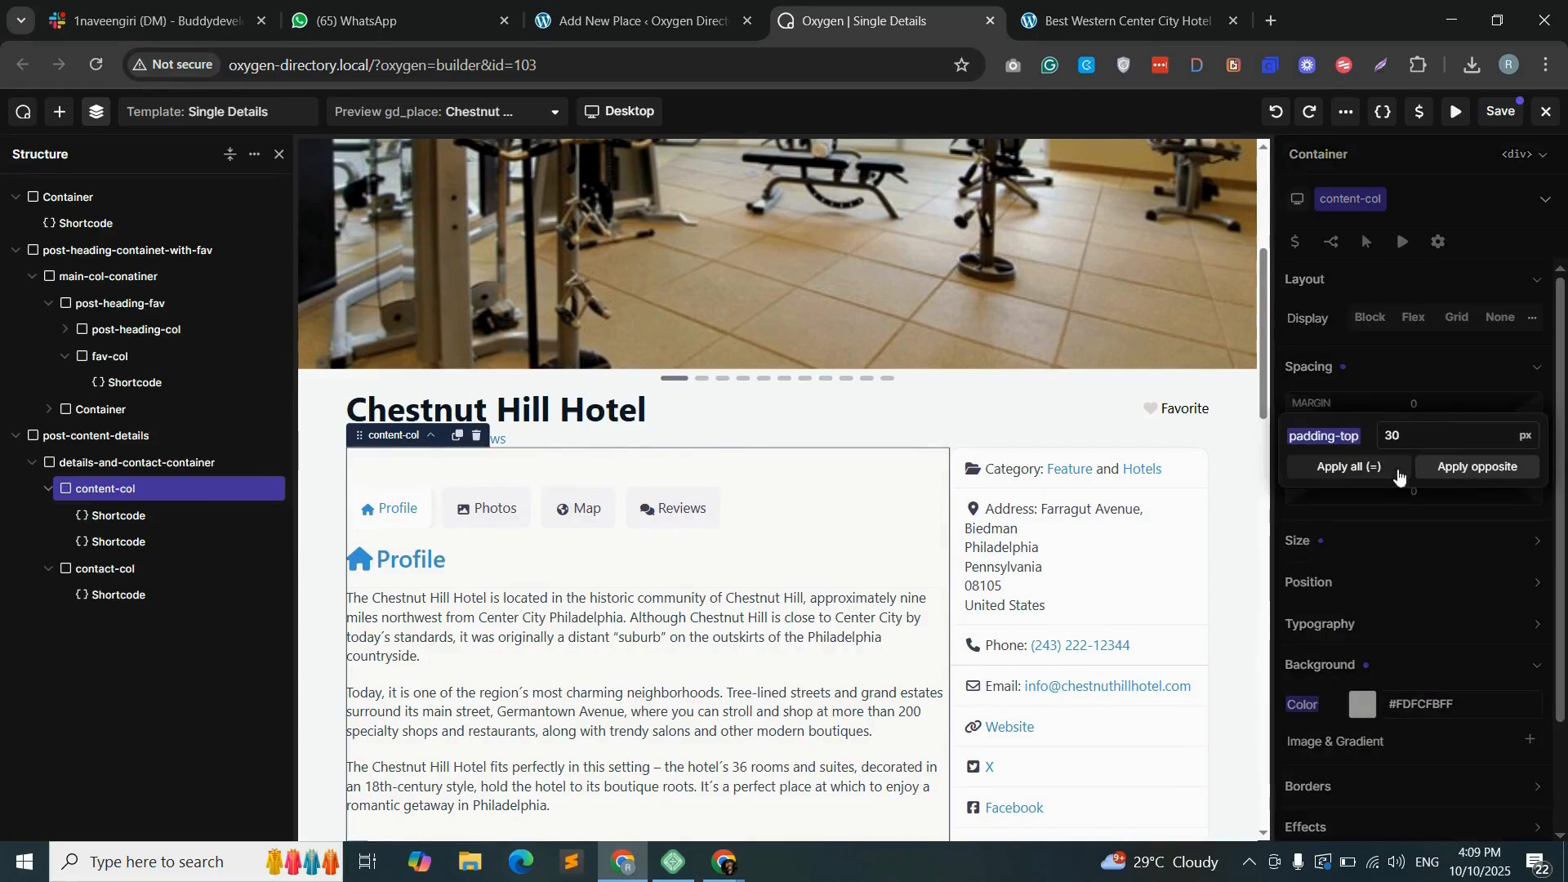
{"action": "left_click", "coordinate": [1363, 468]}
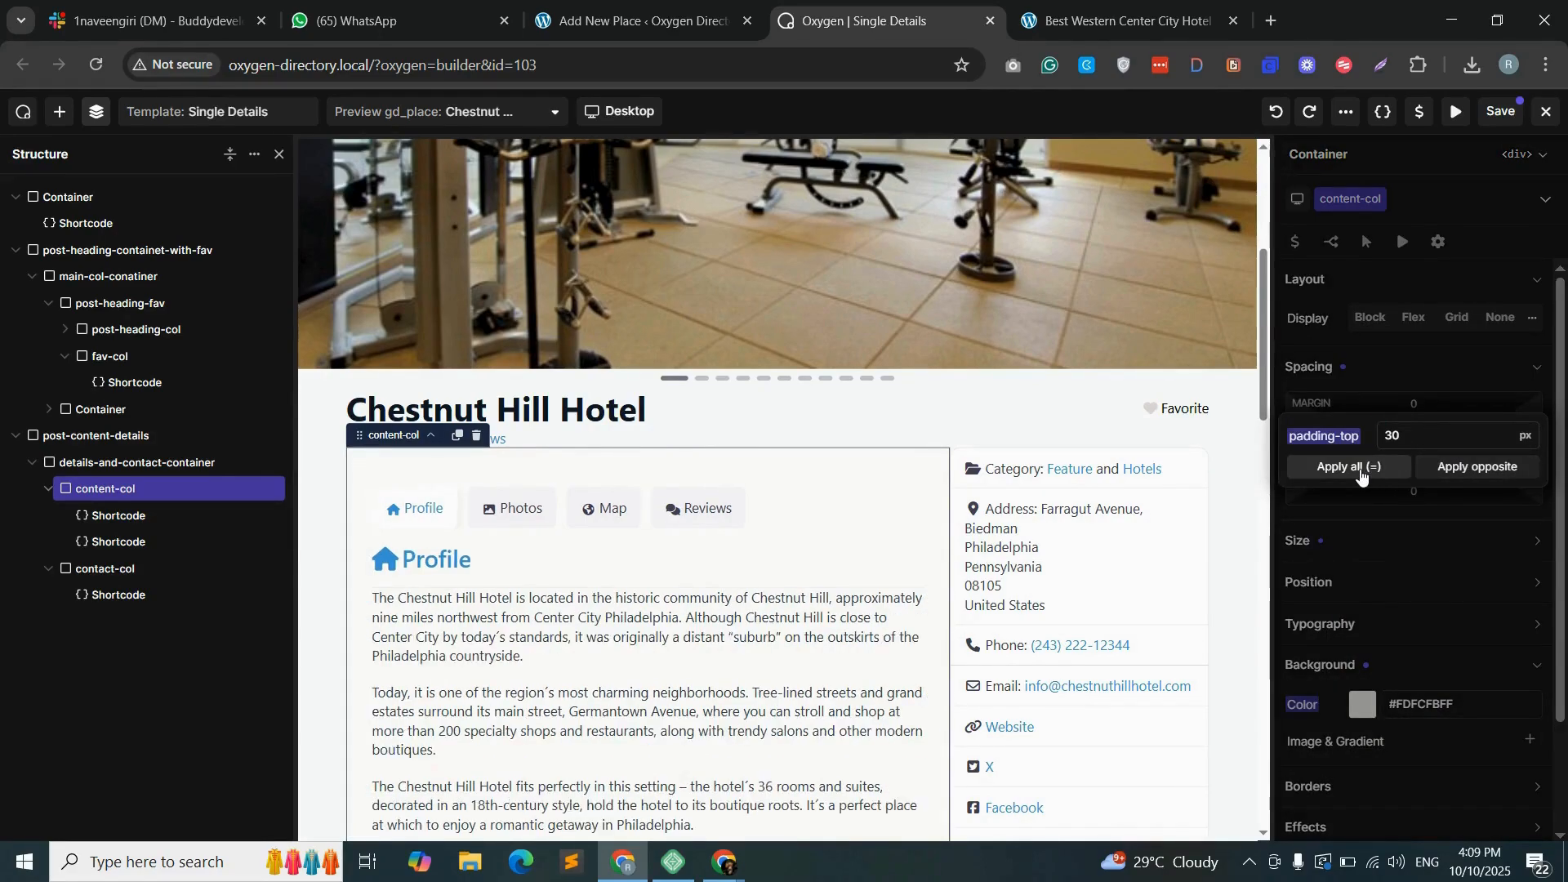
{"action": "left_click", "coordinate": [1372, 536]}
- Set content-col's border radius to 12 px and save the template
{"action": "scroll", "coordinate": [1411, 609], "scroll_direction": "down", "scroll_amount": 2}
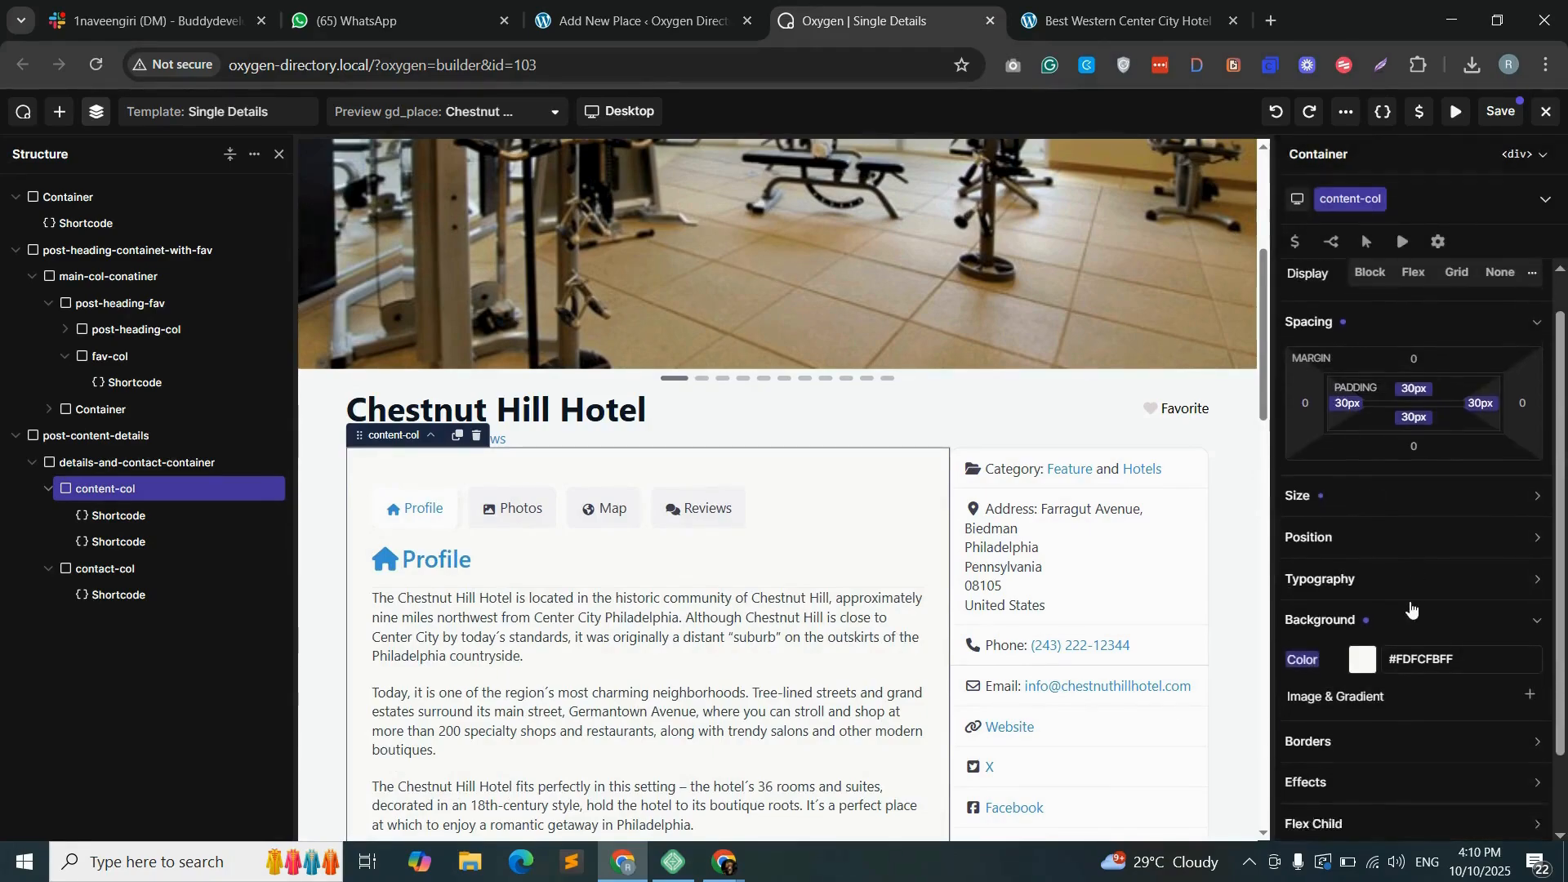
{"action": "left_click", "coordinate": [1417, 621]}
{"action": "left_click", "coordinate": [1485, 635]}
{"action": "type", "text": "12"}
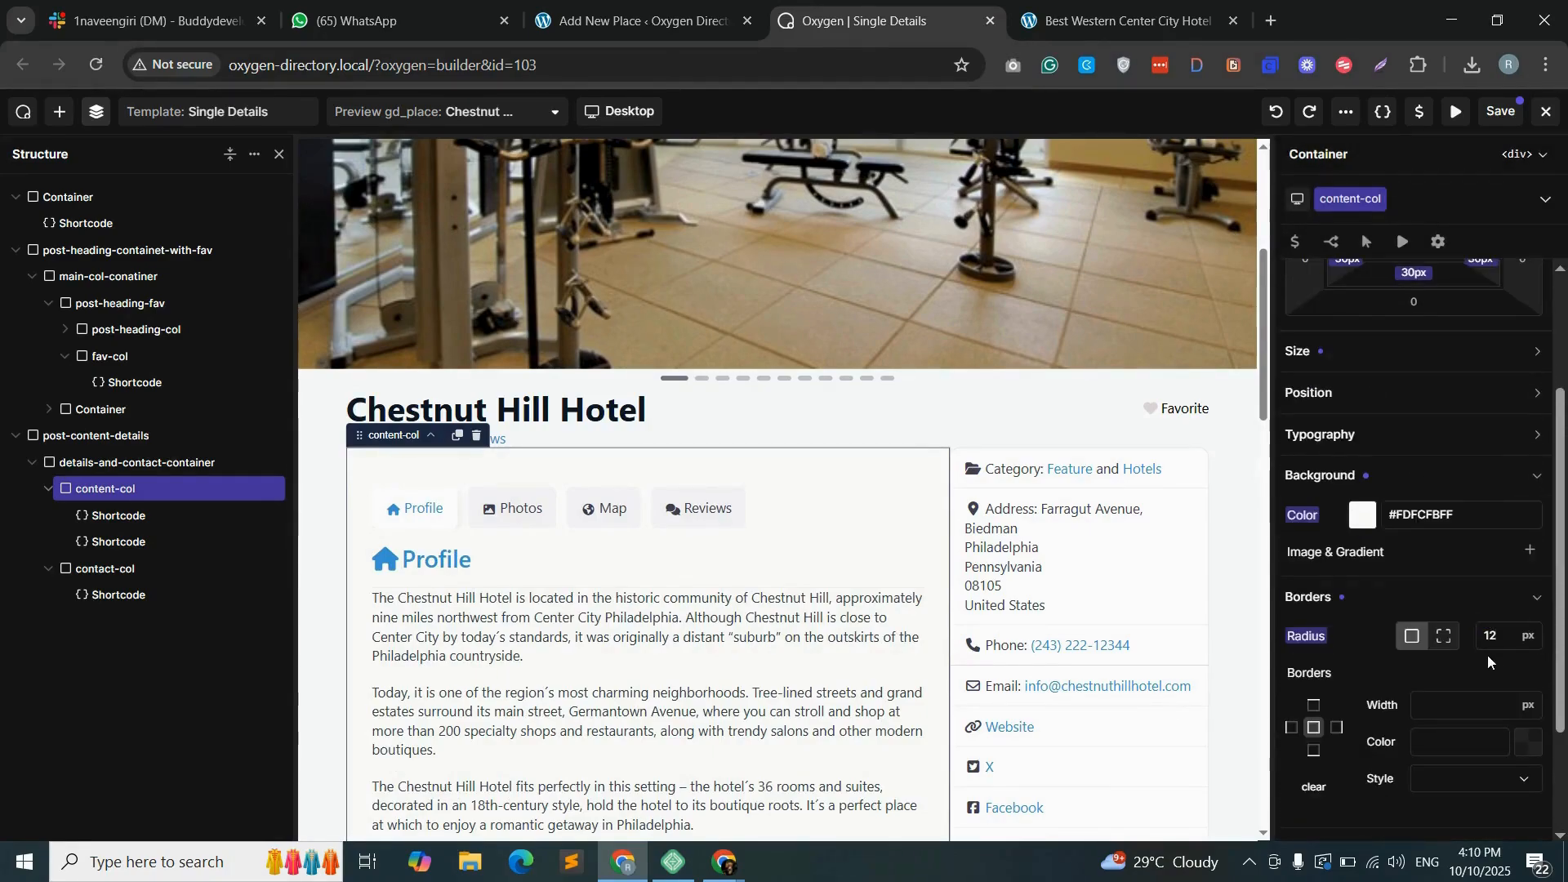
{"action": "left_click", "coordinate": [1501, 112]}
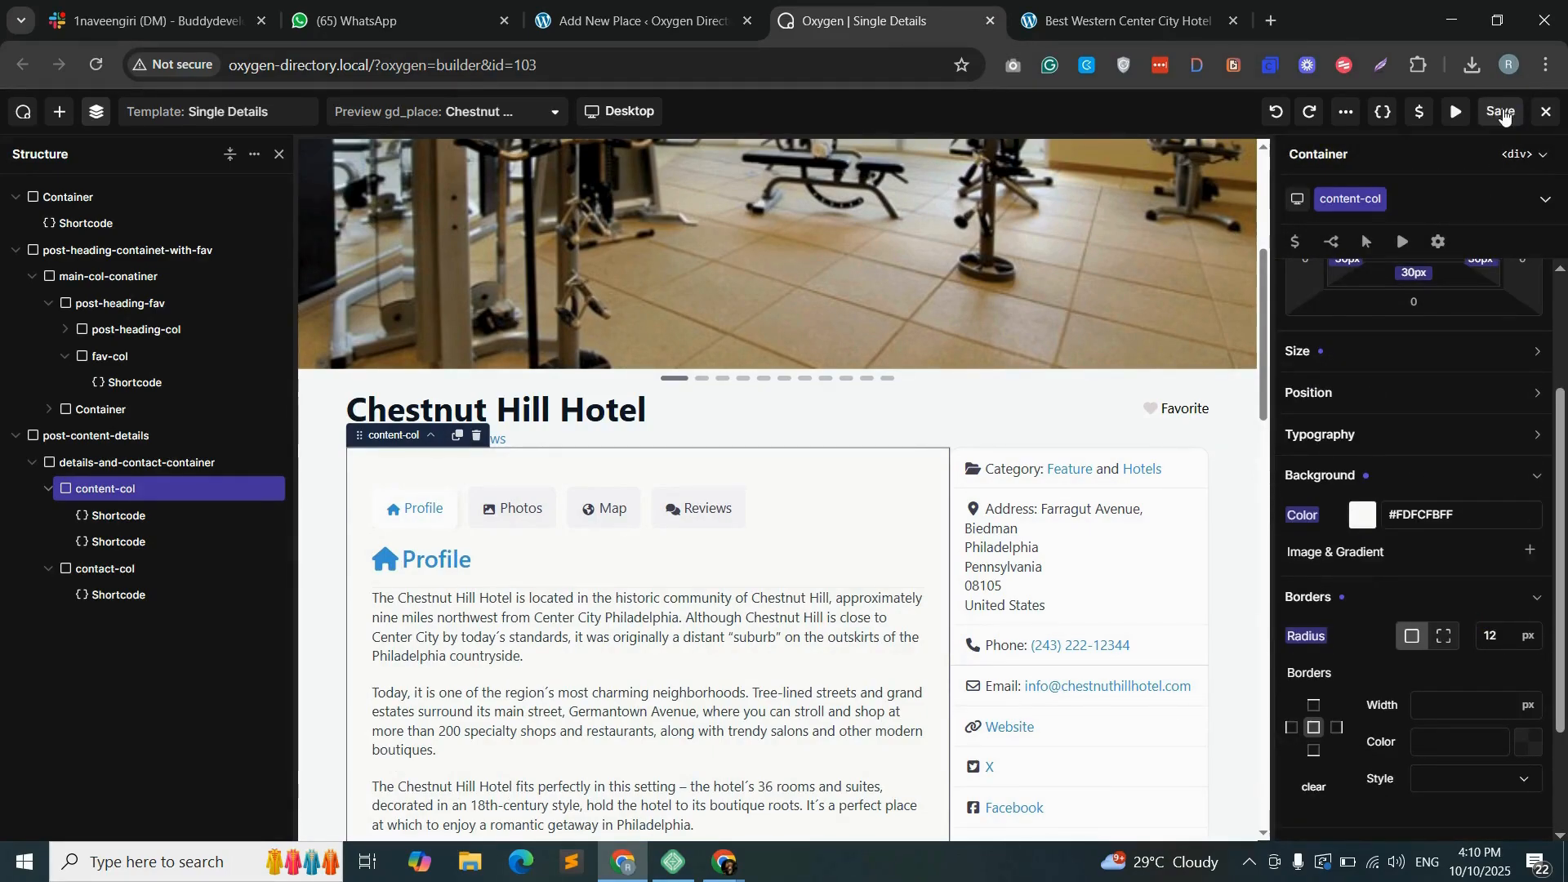
- Reload the Best Western Center City Hotel page and check the content column's background, padding and rounded corners
{"action": "left_click", "coordinate": [1127, 21]}
{"action": "left_click", "coordinate": [96, 67]}
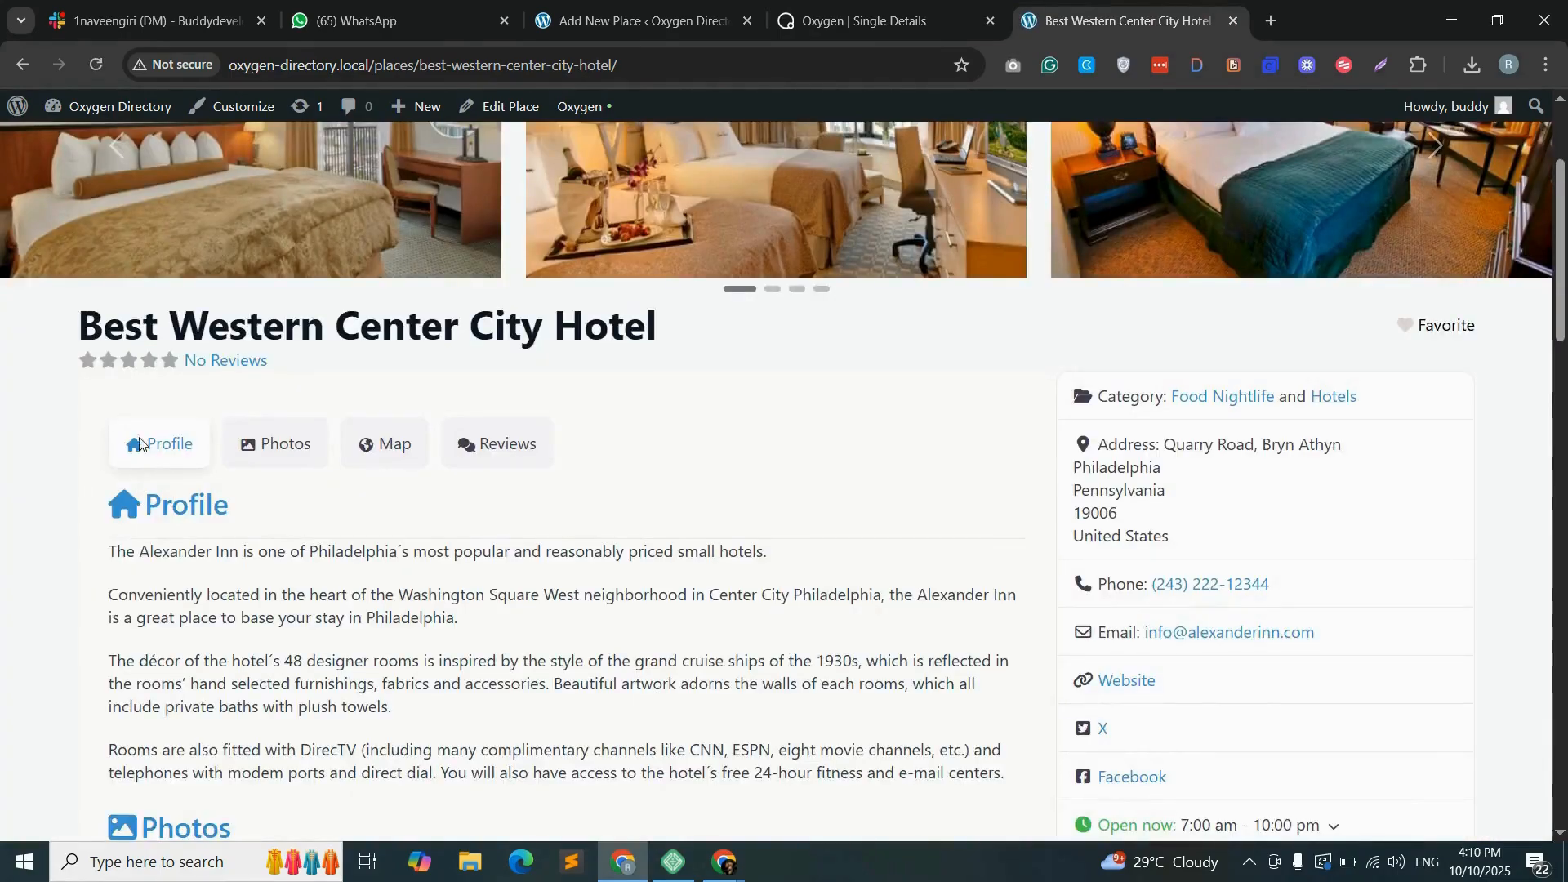
{"action": "scroll", "coordinate": [650, 344], "scroll_direction": "down", "scroll_amount": 2}
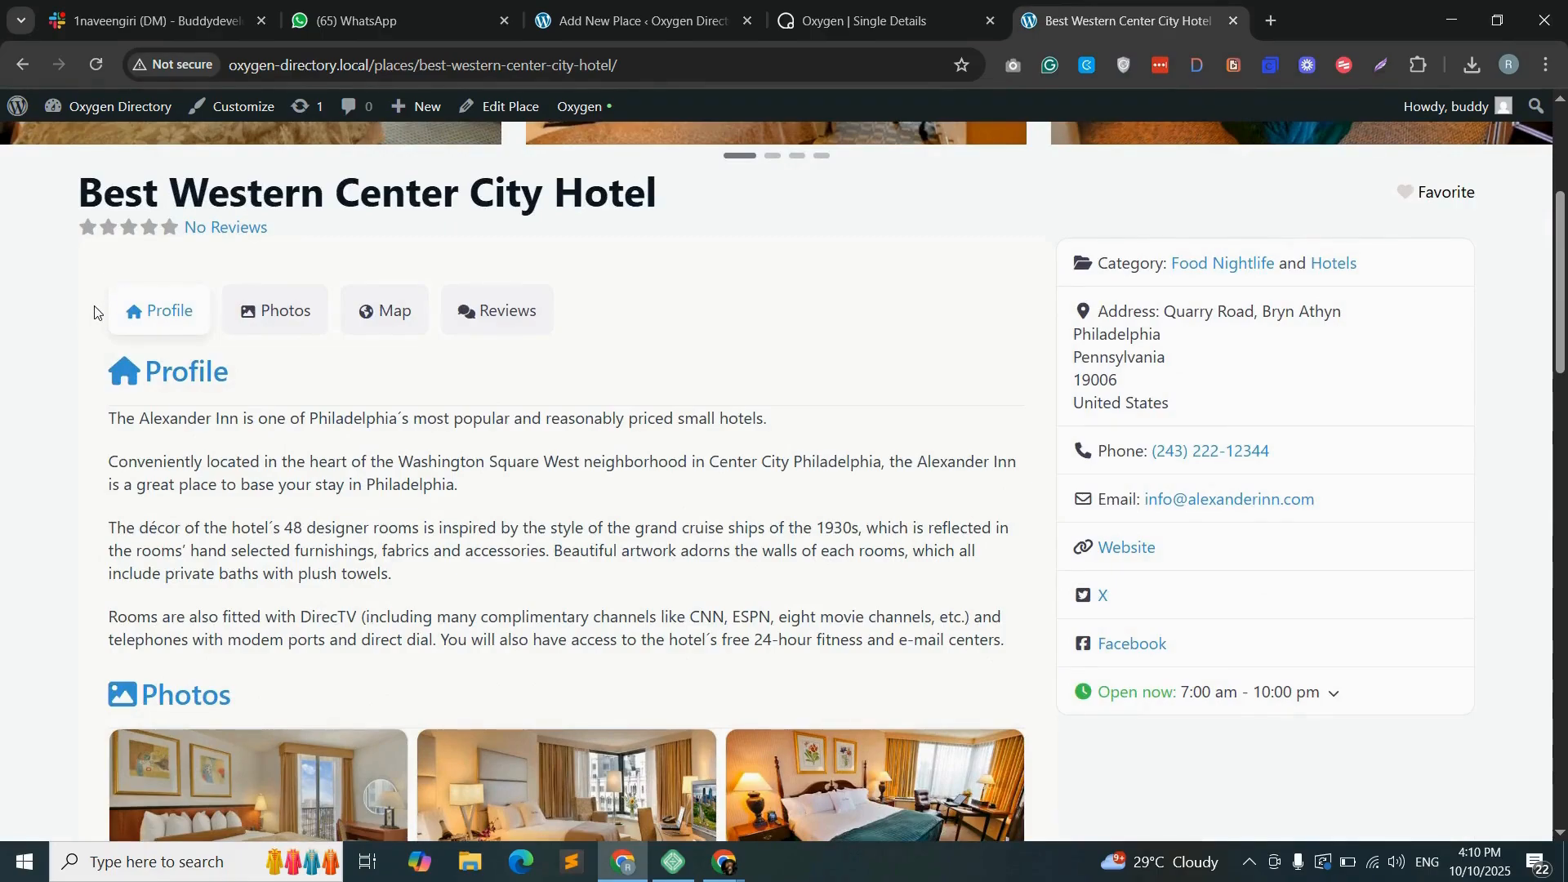
{"action": "scroll", "coordinate": [94, 311], "scroll_direction": "up", "scroll_amount": 2}
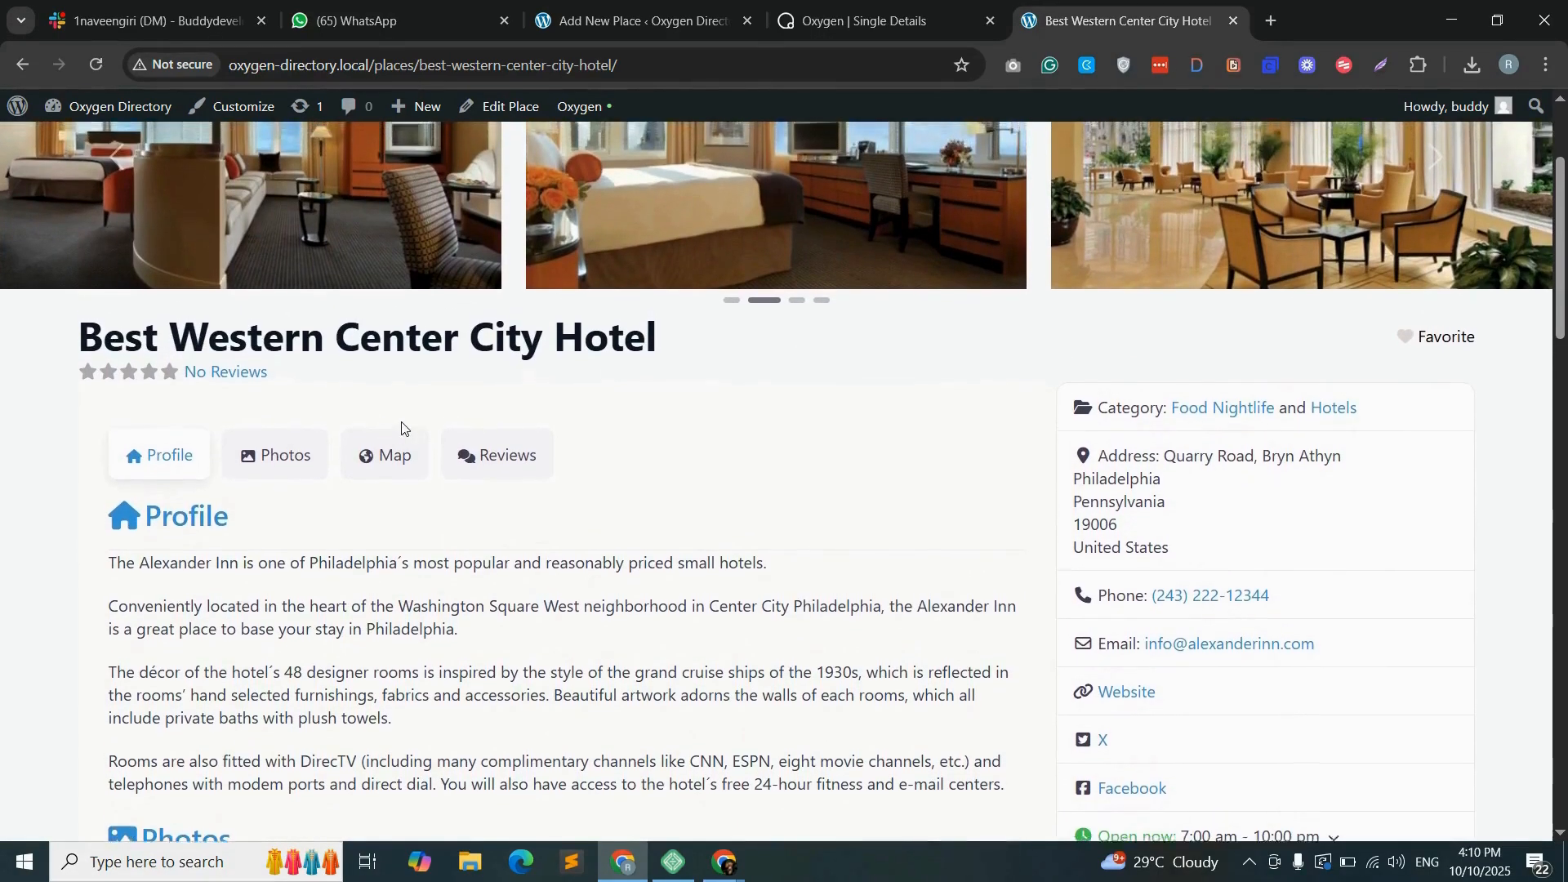
- Give content-col a 1 px border in dark gray #514F54 and save the template
{"action": "key", "text": "ctrl+shift+Tab"}
{"action": "left_click", "coordinate": [1452, 560]}
{"action": "type", "text": "1"}
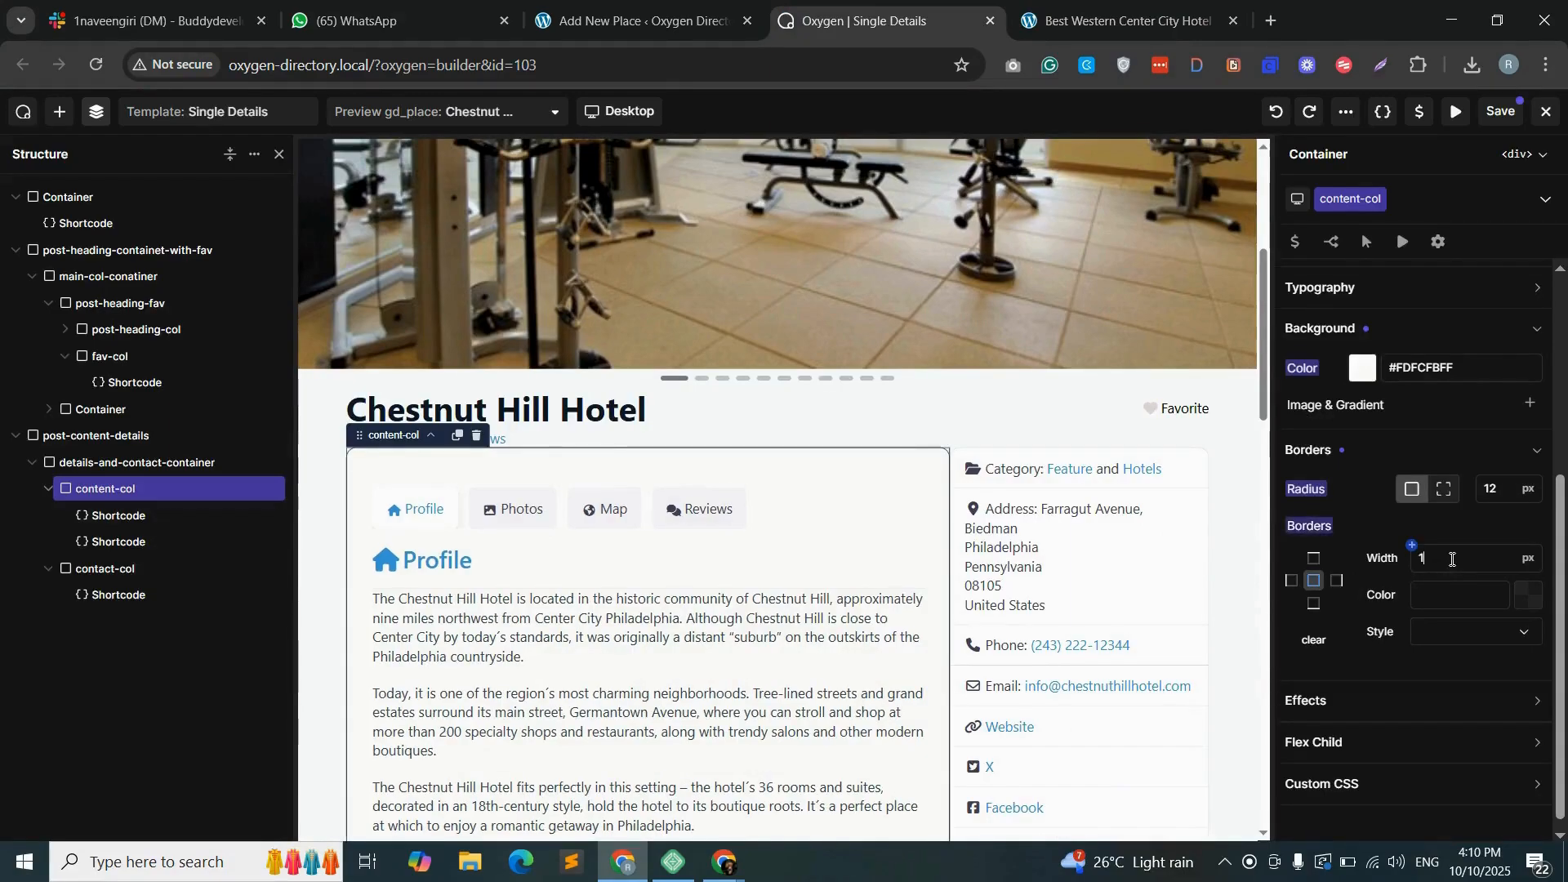
{"action": "left_click", "coordinate": [1530, 602]}
{"action": "left_click", "coordinate": [1327, 653]}
{"action": "left_click", "coordinate": [1430, 275]}
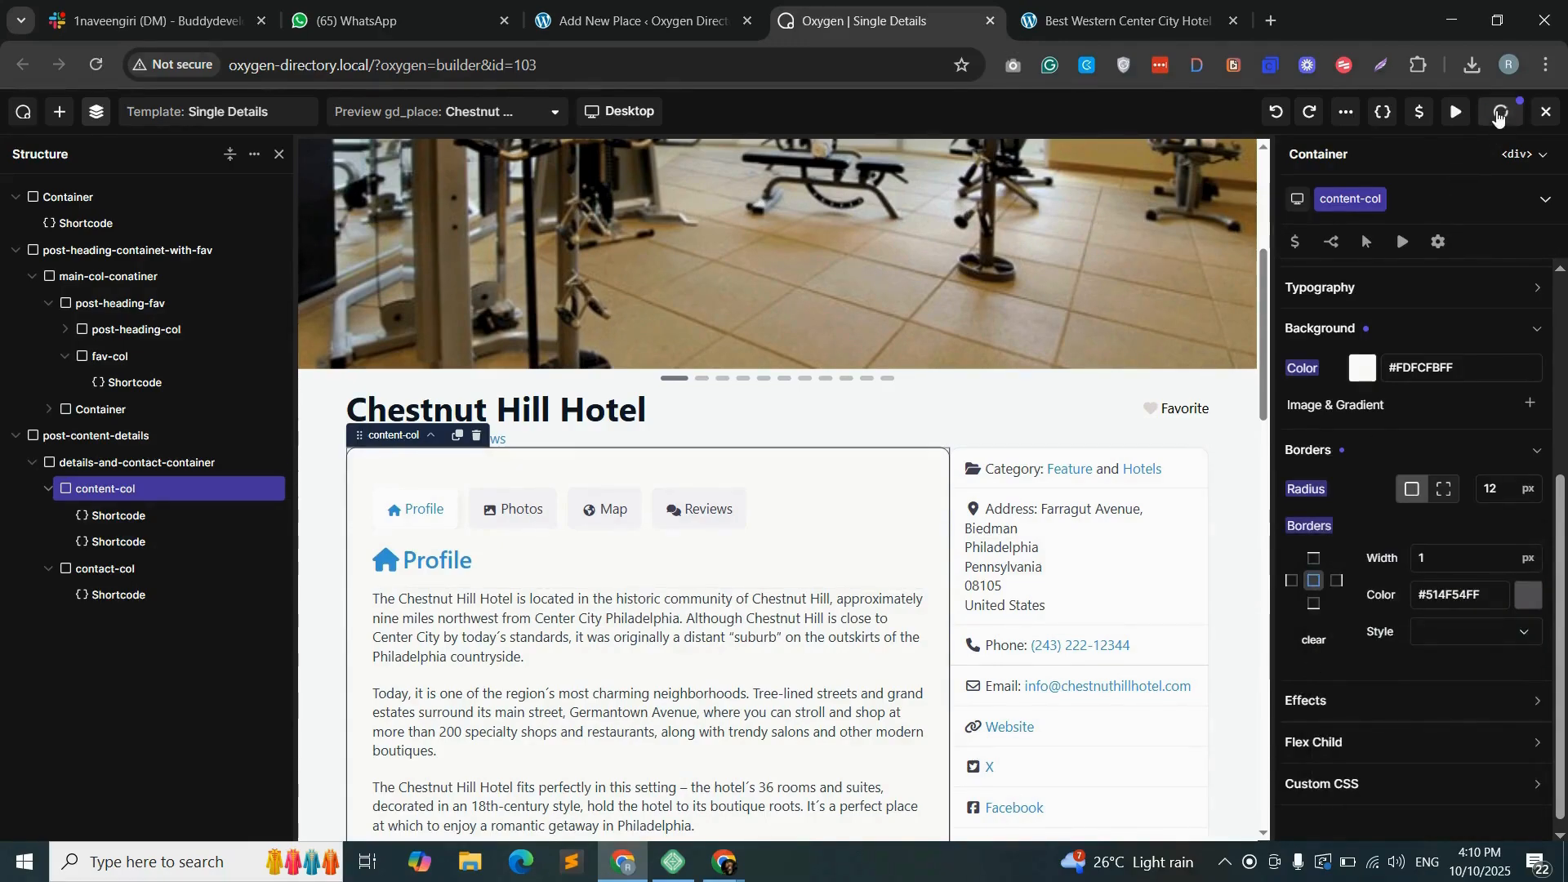
- Check the border on the reloaded hotel page, and set content-col's border color to semi-transparent #514F5430
{"action": "left_click", "coordinate": [1111, 20]}
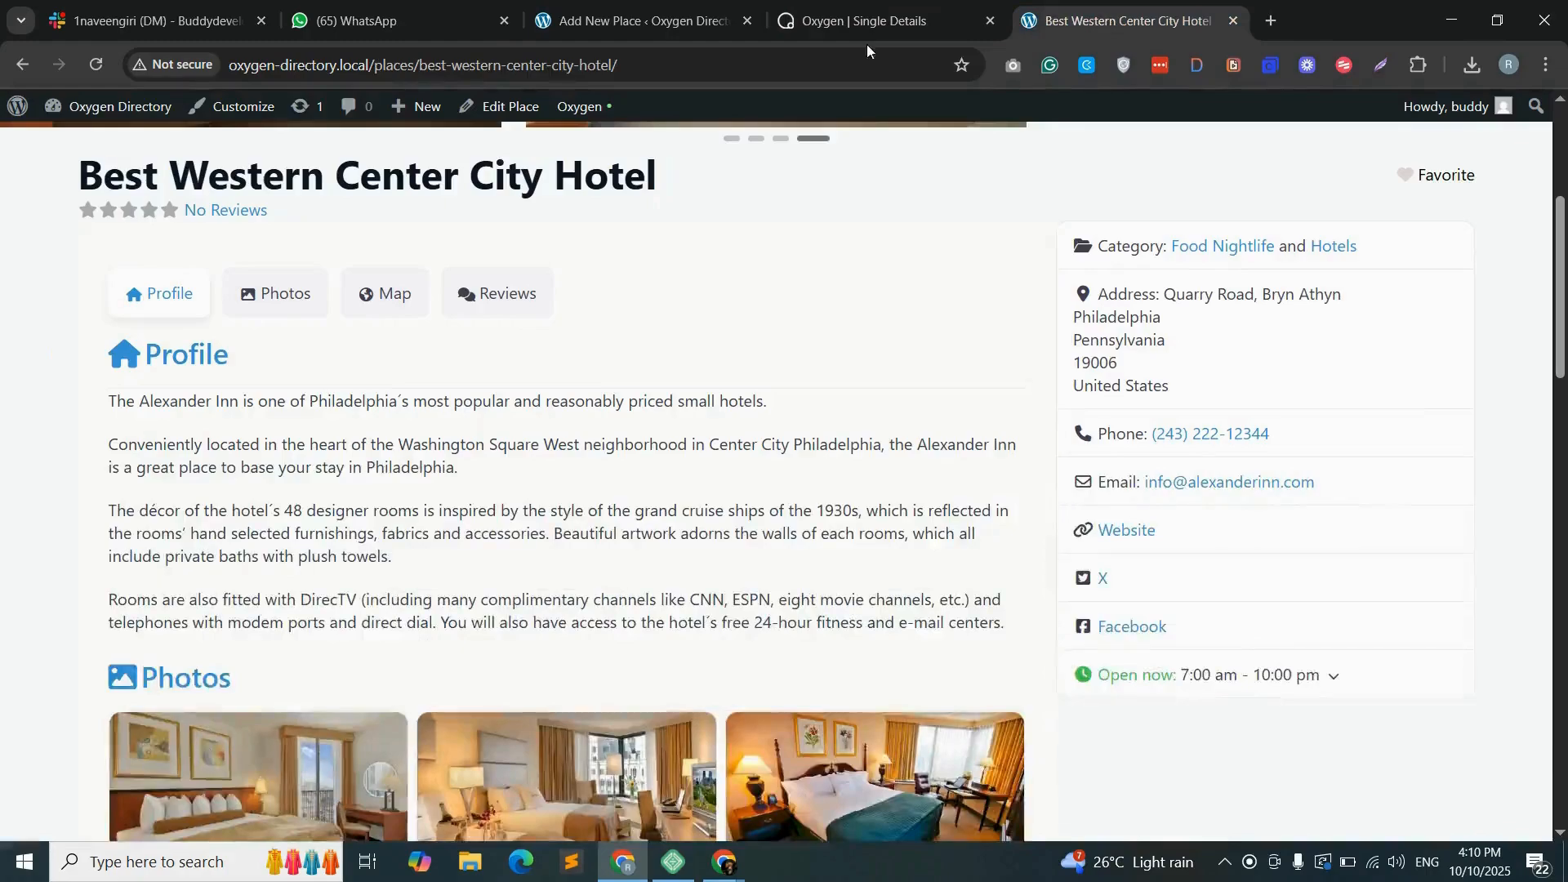
{"action": "left_click", "coordinate": [89, 69]}
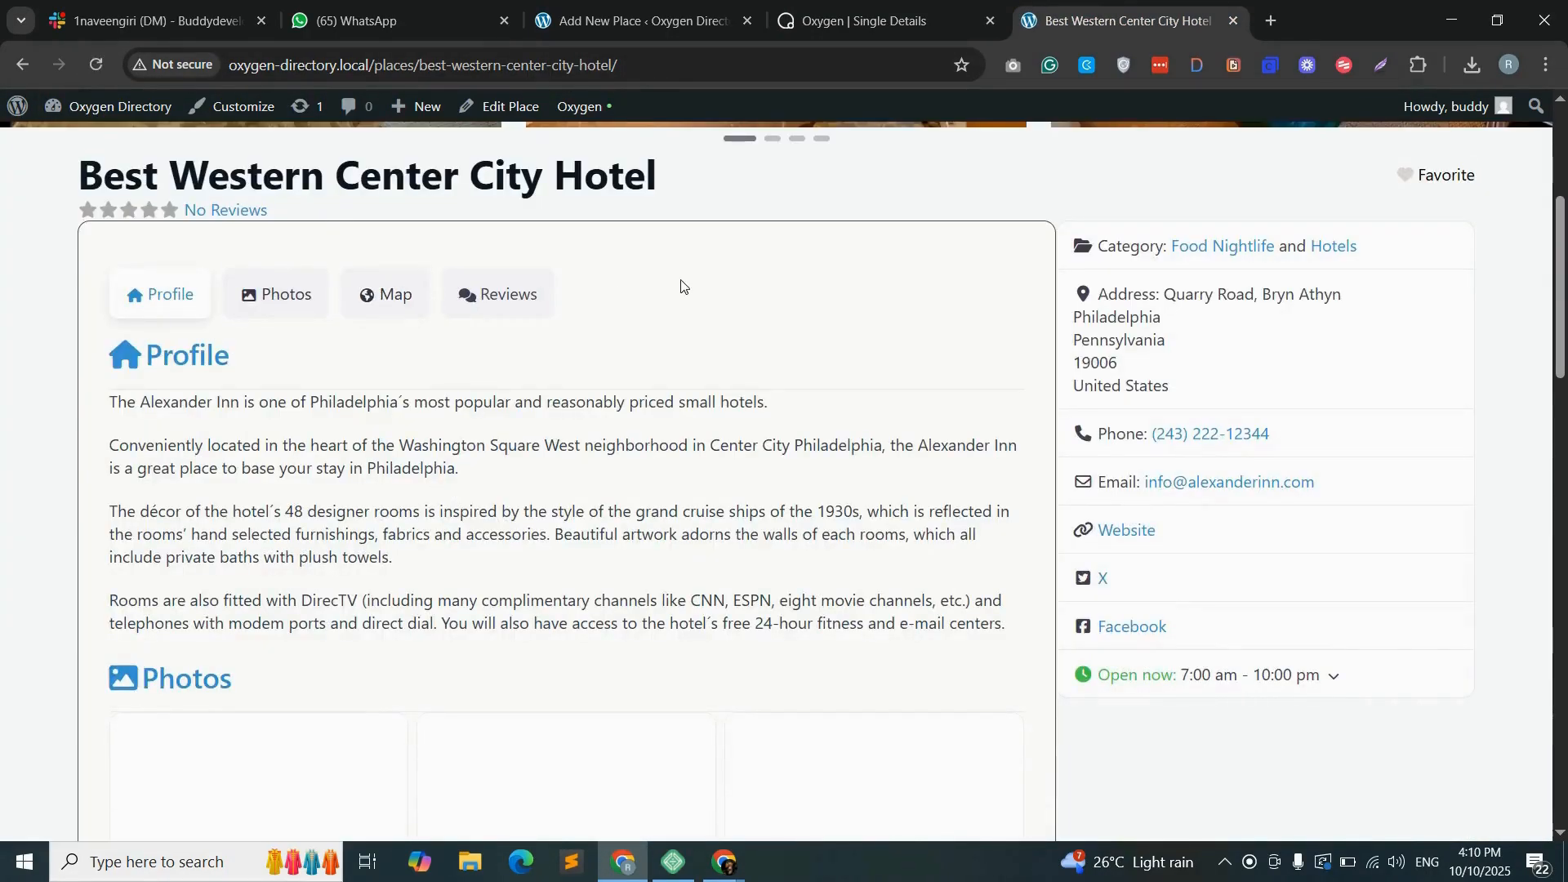
{"action": "left_click", "coordinate": [854, 18]}
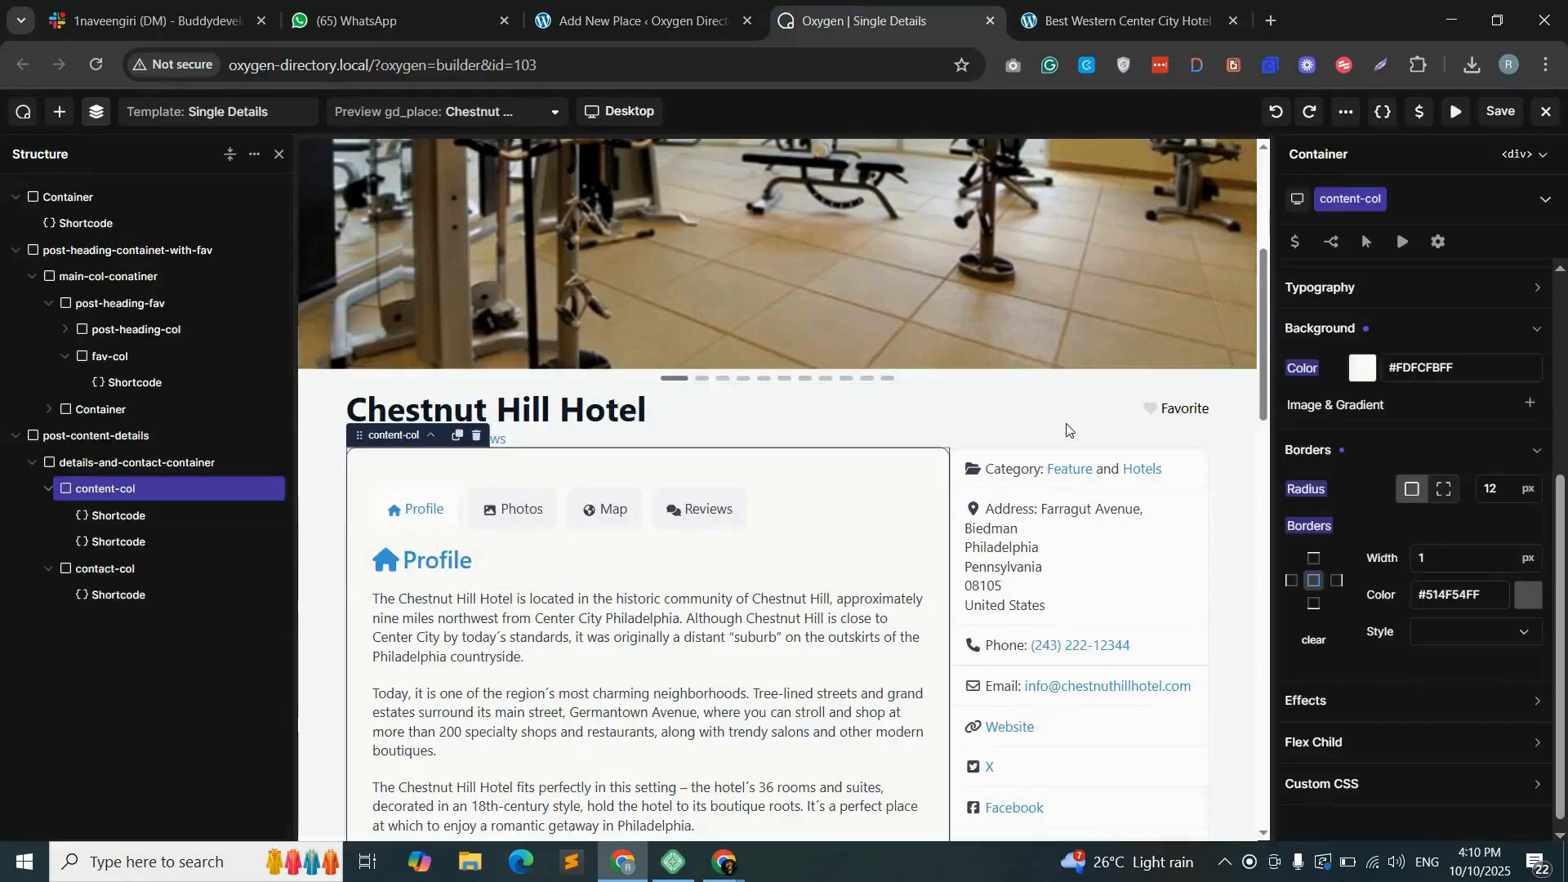
{"action": "left_click", "coordinate": [1526, 598]}
{"action": "left_click", "coordinate": [1399, 710]}
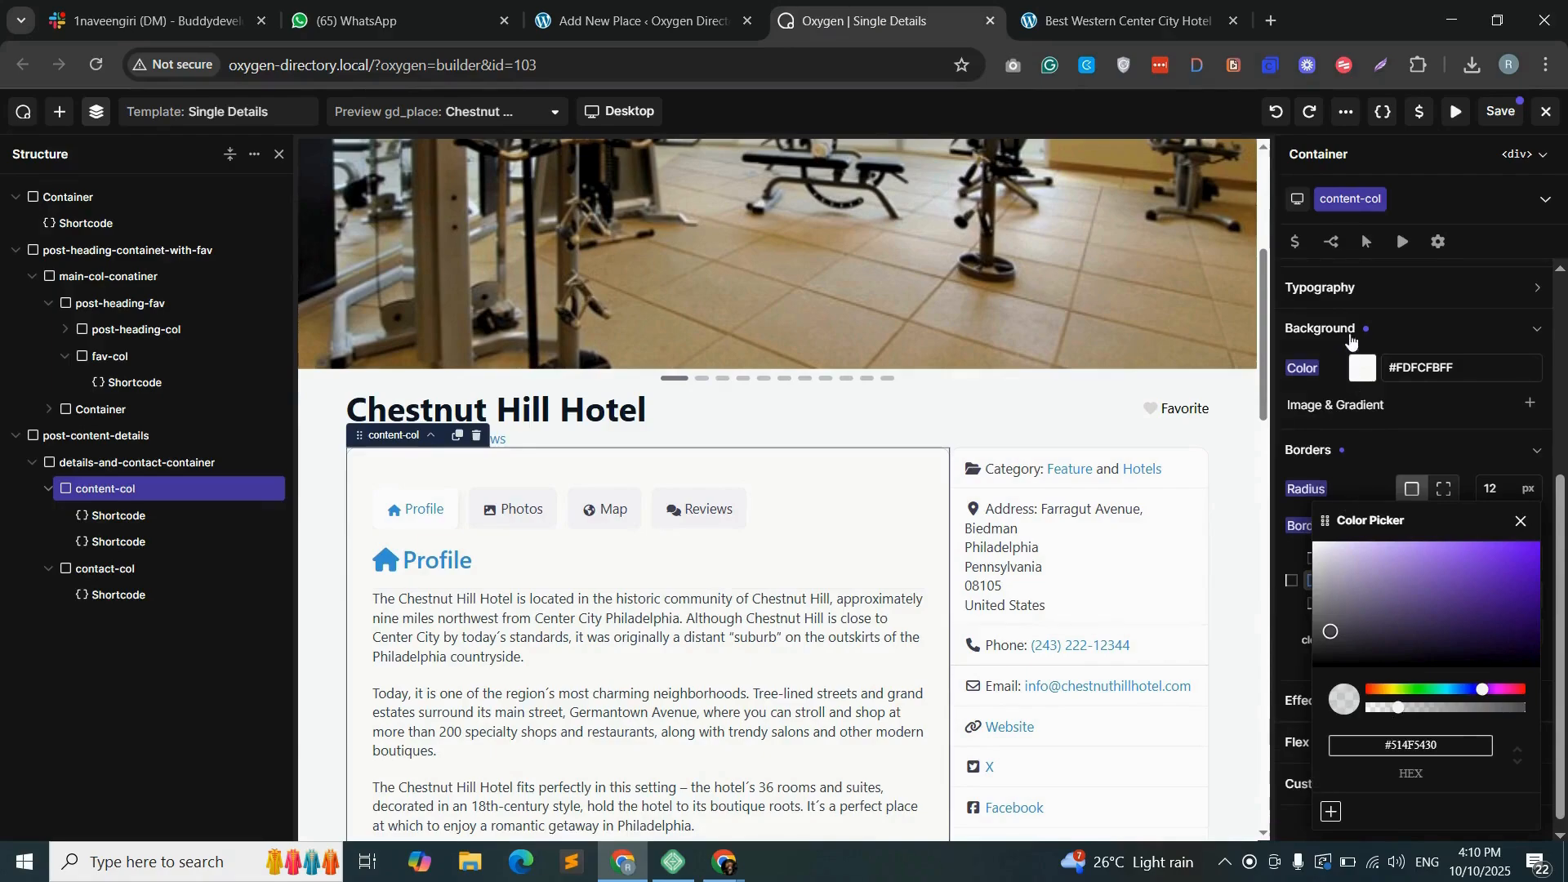
- Set content-col's top and bottom margins to 30 px and save the template
{"action": "scroll", "coordinate": [1351, 340], "scroll_direction": "up", "scroll_amount": 3}
{"action": "left_click", "coordinate": [1417, 309]}
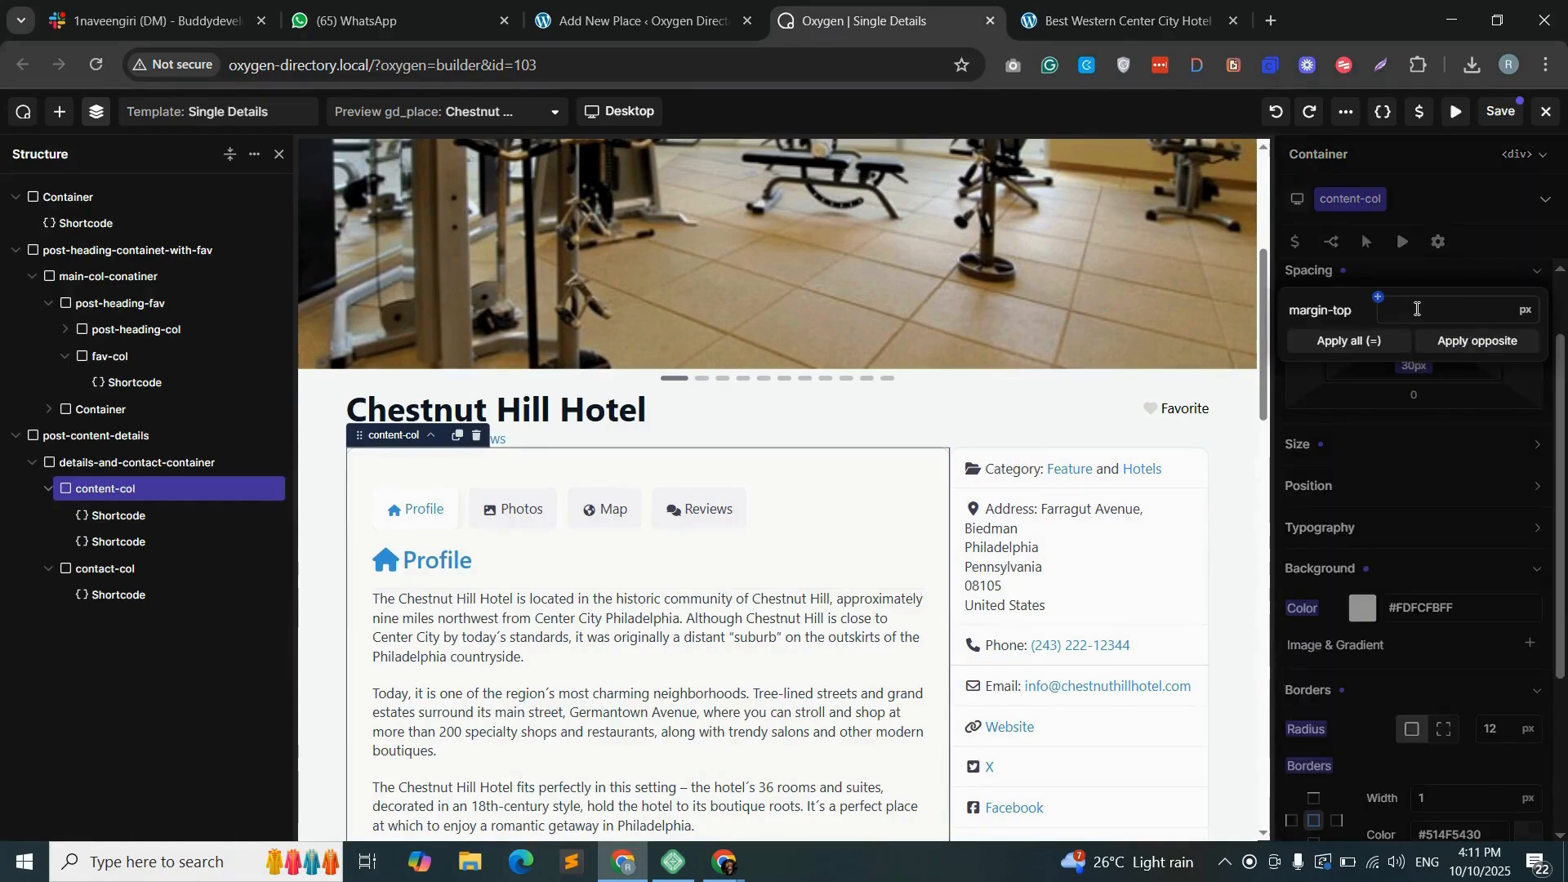
{"action": "type", "text": "30"}
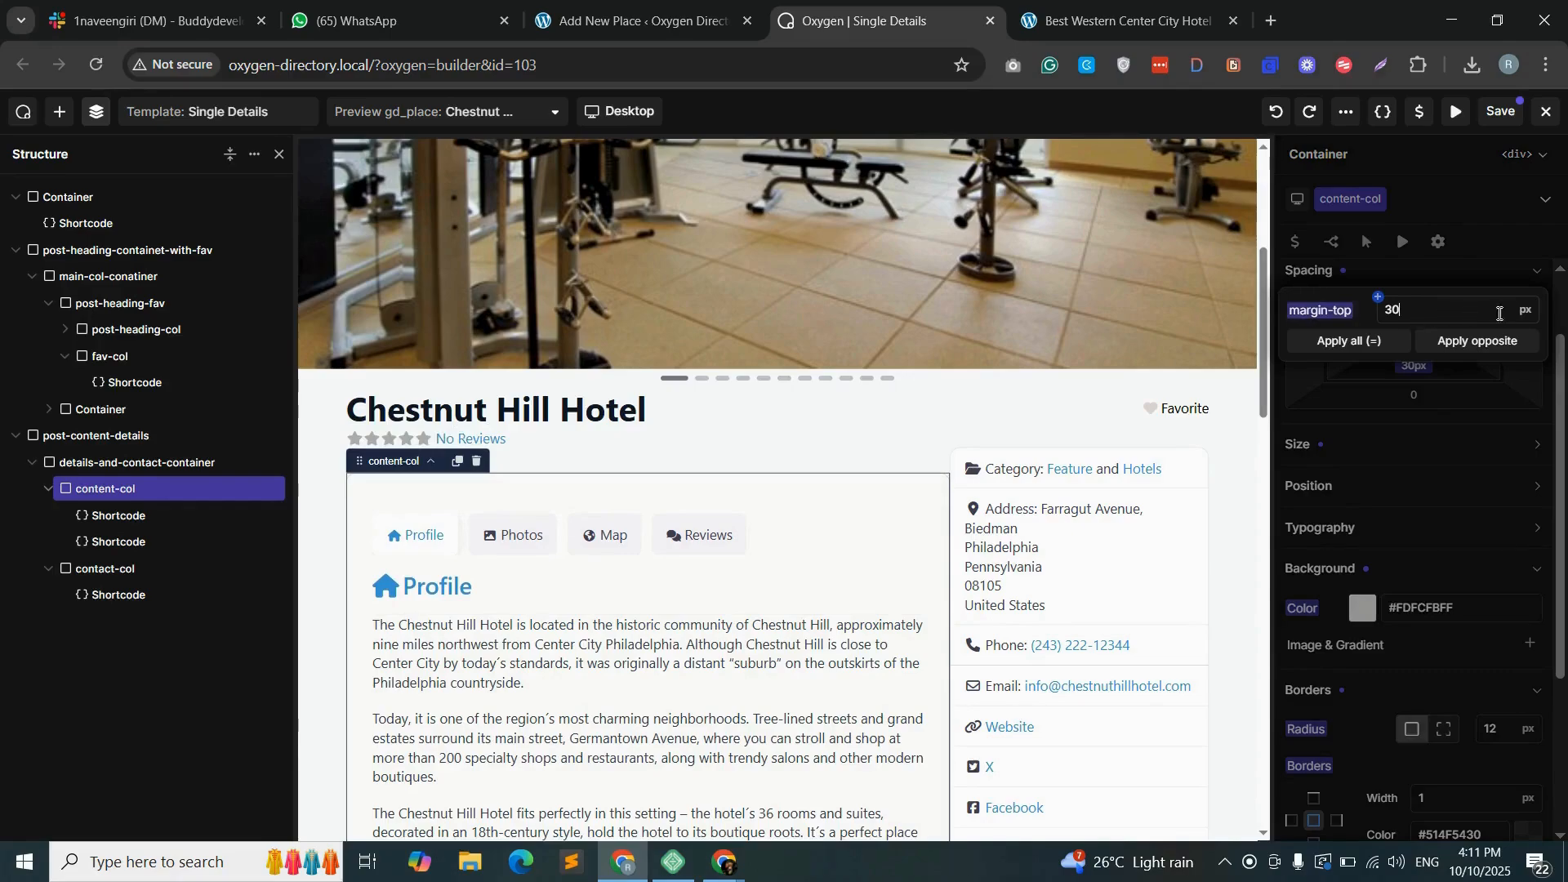
{"action": "left_click", "coordinate": [1502, 111]}
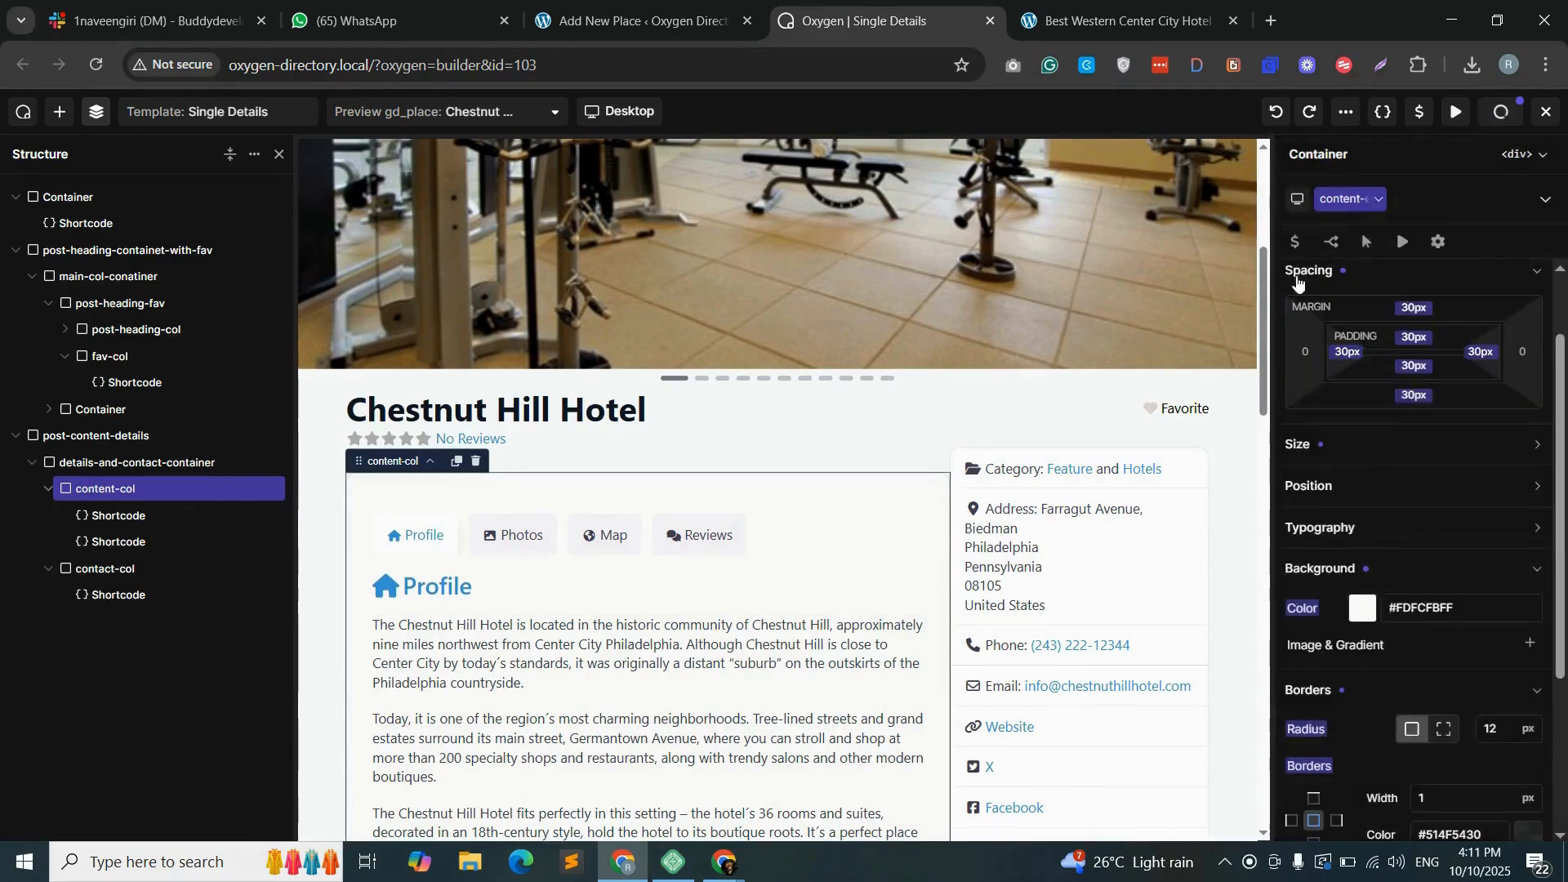
- Reload the Best Western Center City Hotel page and check the lighter border and the spacing around the content column
{"action": "left_click", "coordinate": [1097, 14]}
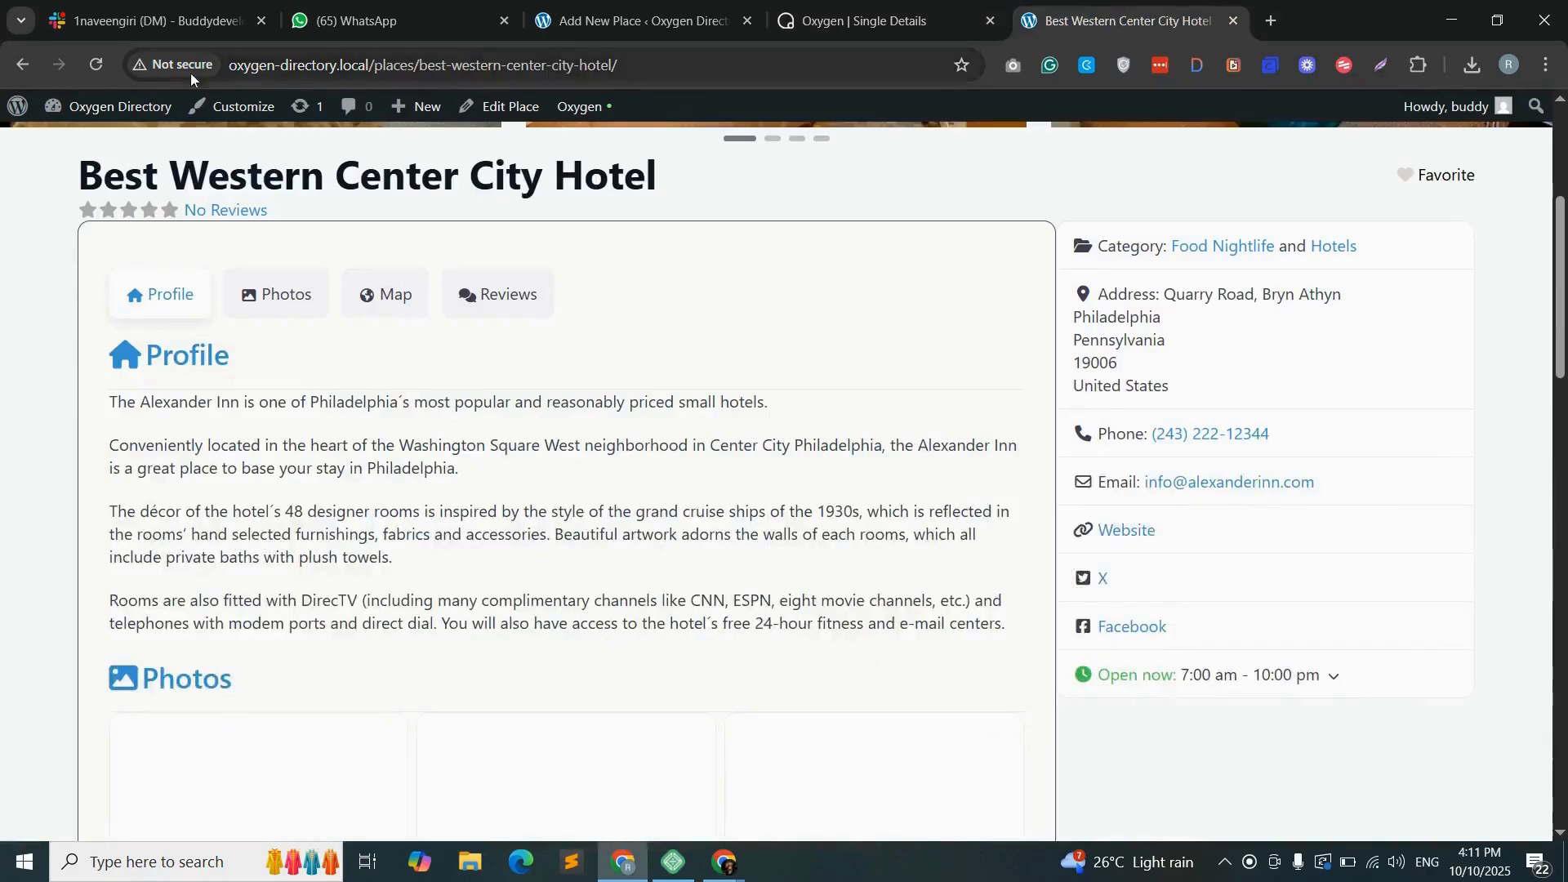
{"action": "left_click", "coordinate": [104, 69]}
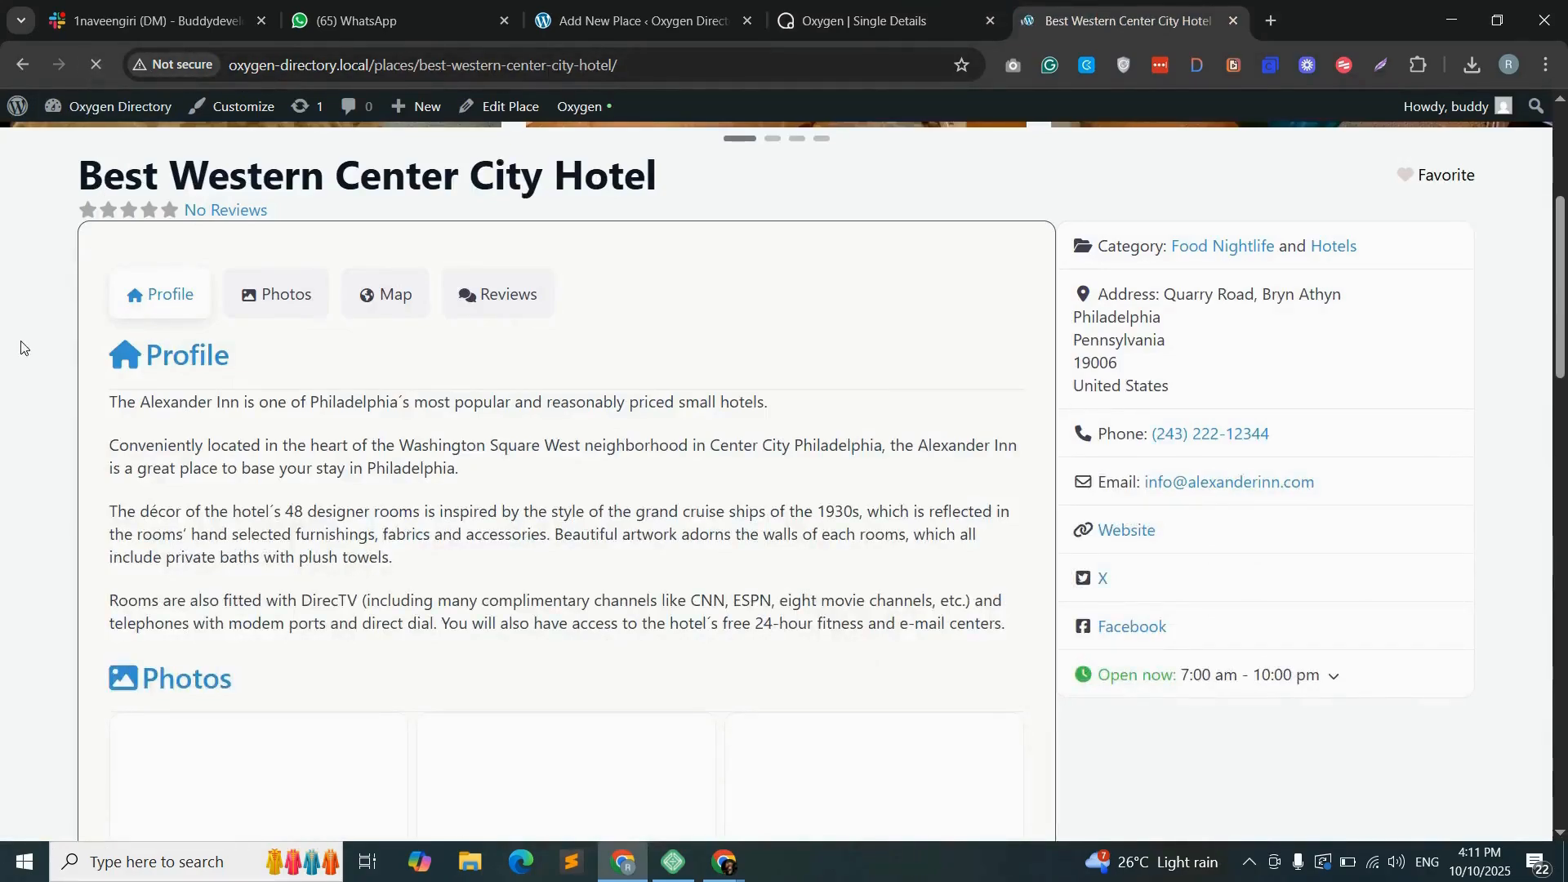
{"action": "scroll", "coordinate": [379, 500], "scroll_direction": "down", "scroll_amount": 10}
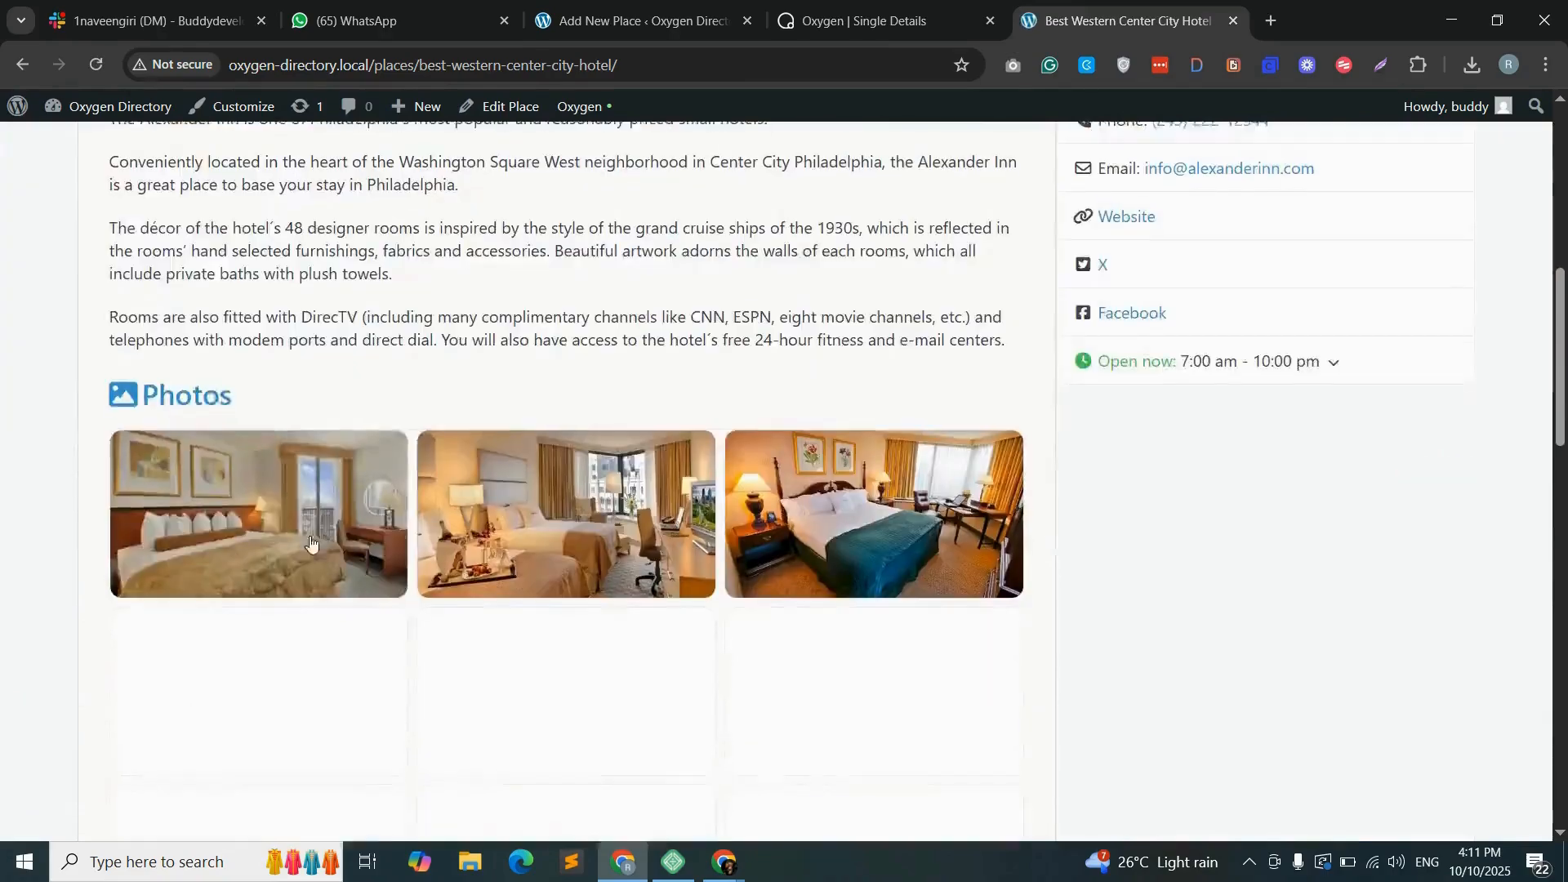
{"action": "scroll", "coordinate": [484, 439], "scroll_direction": "up", "scroll_amount": 5}
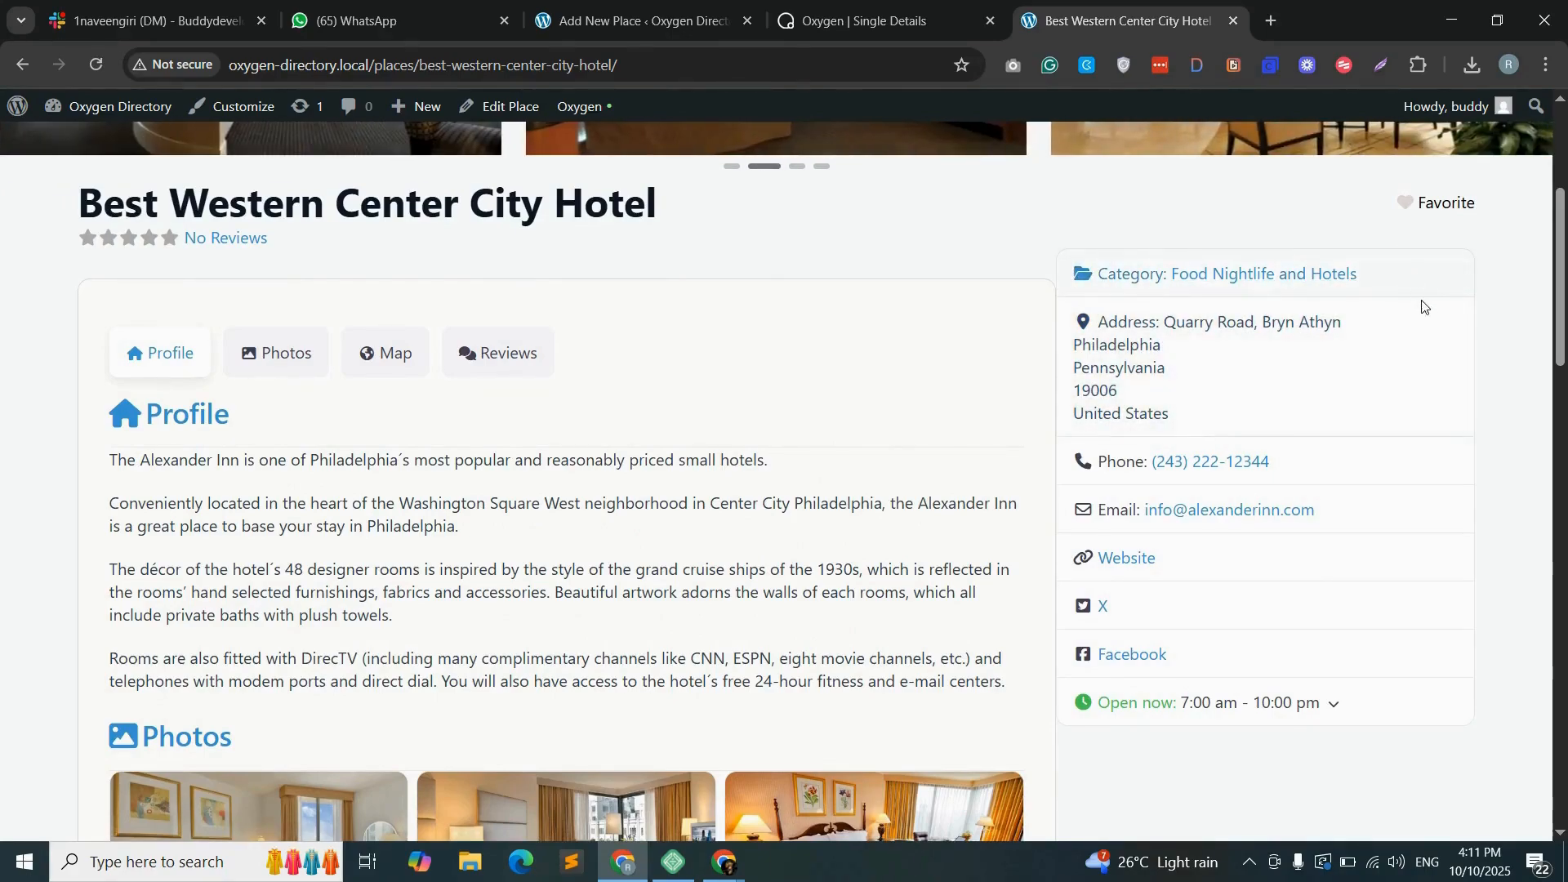
- Set contact-col's top and bottom margins to 30 px and save the template
{"action": "left_click", "coordinate": [827, 33]}
{"action": "left_click", "coordinate": [1418, 405]}
{"action": "type", "text": "3"}
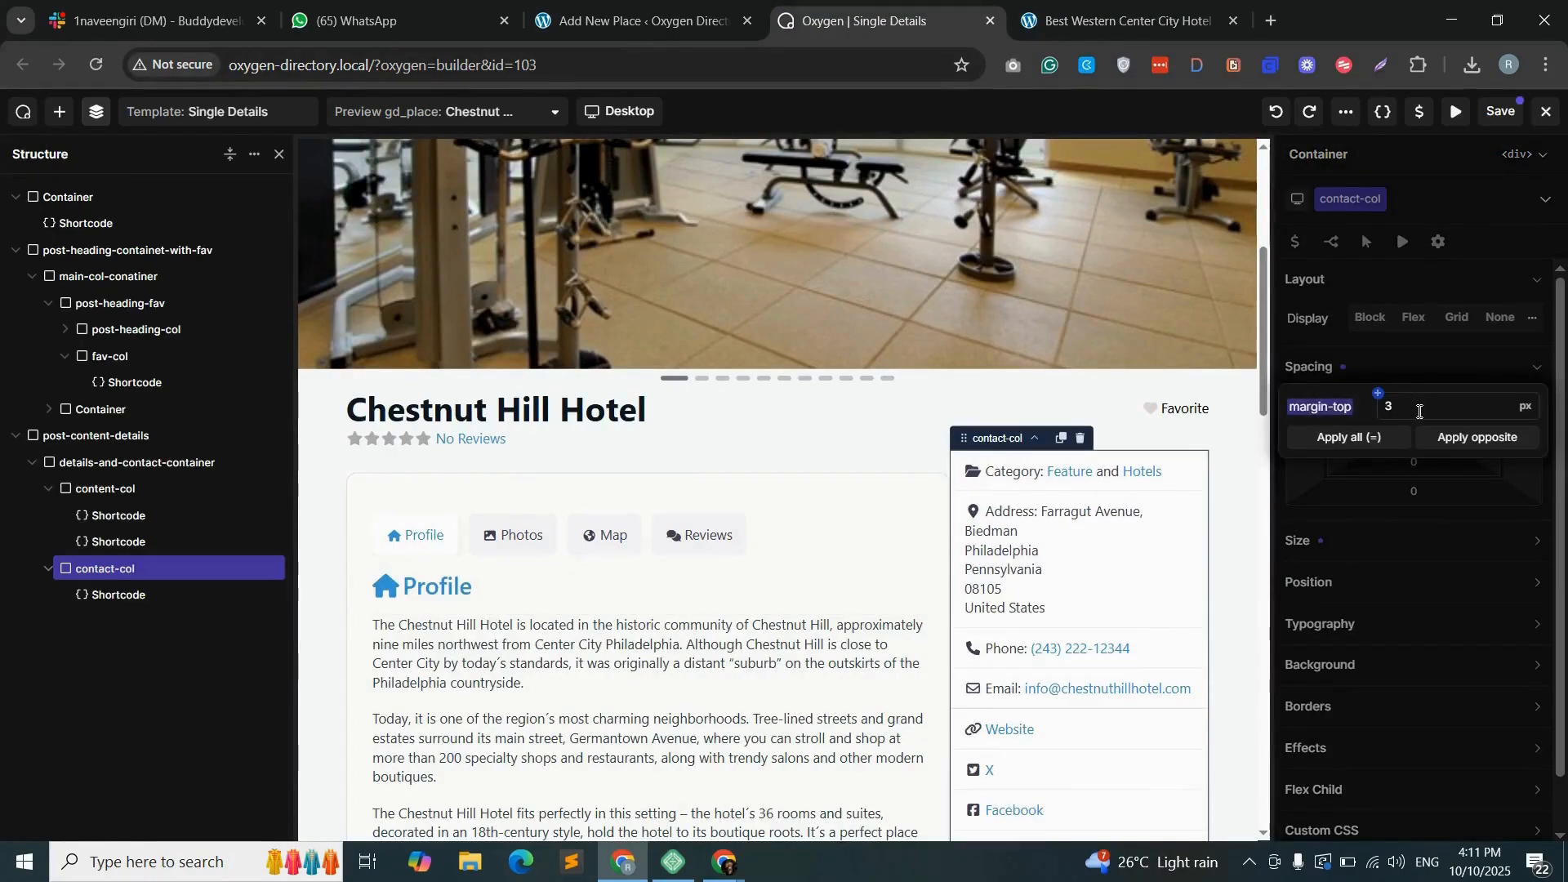
{"action": "type", "text": "0"}
{"action": "left_click", "coordinate": [1462, 441]}
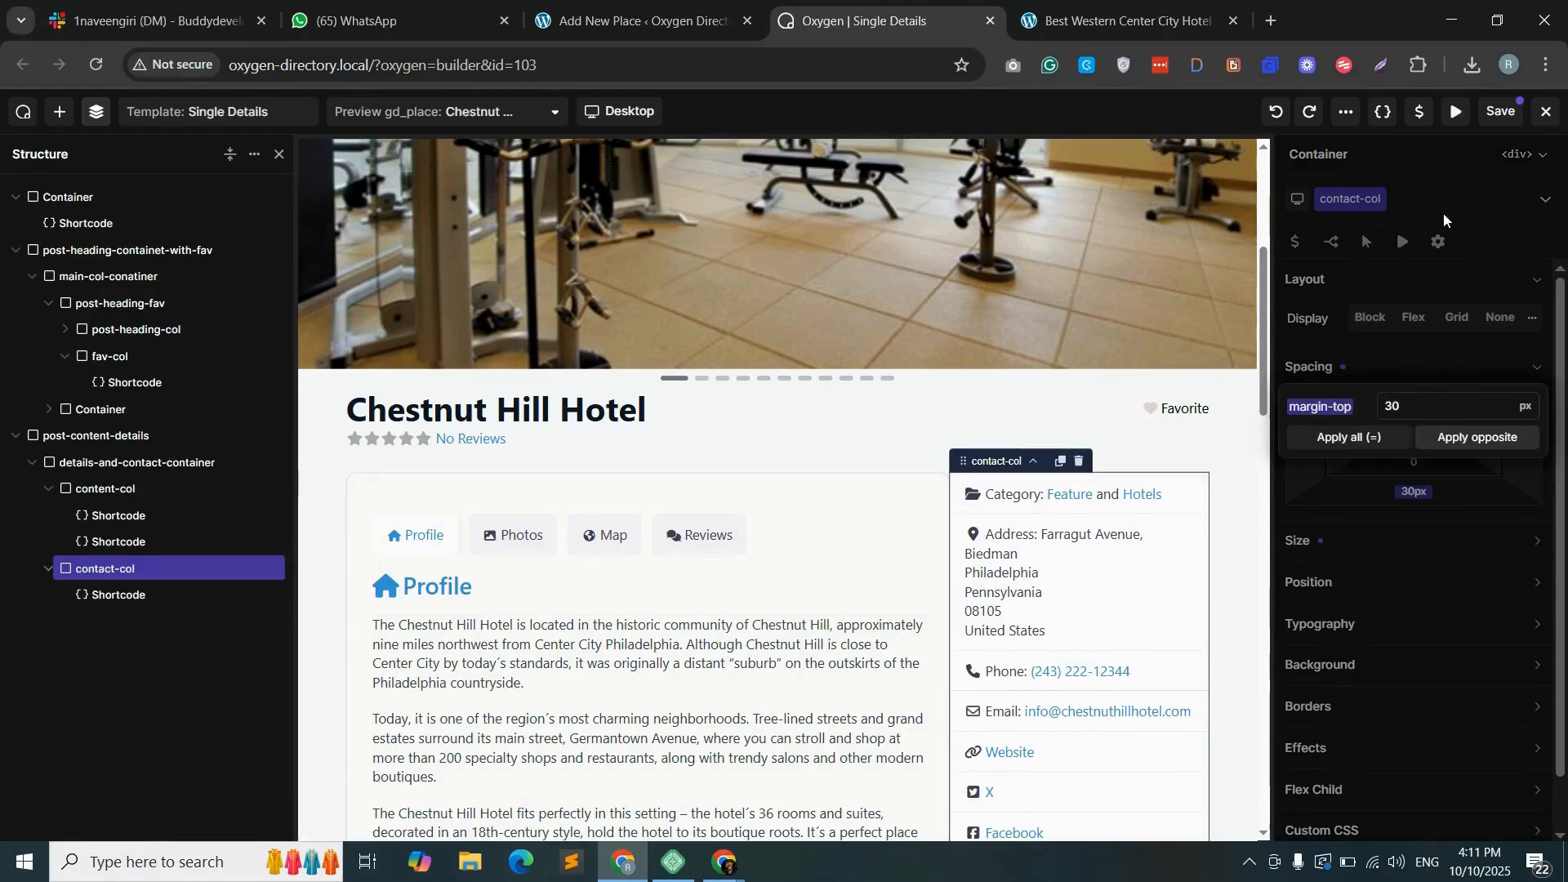
{"action": "left_click", "coordinate": [1499, 112]}
- Reload the hotel page and check the alignment of both columns, the image slider and the title
{"action": "left_click", "coordinate": [1188, 38]}
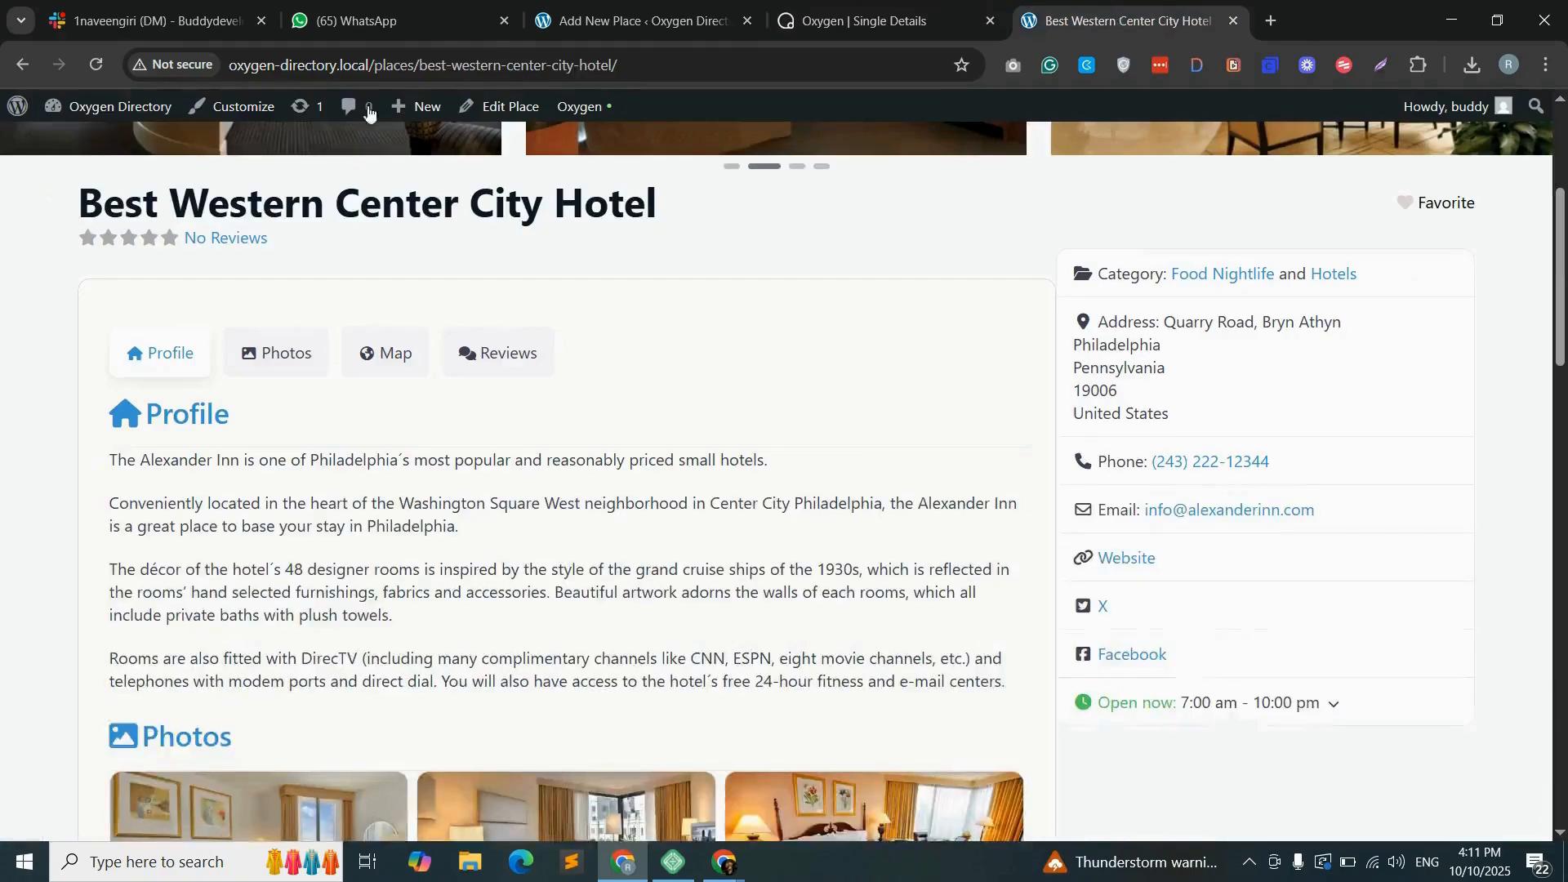
{"action": "left_click", "coordinate": [96, 64]}
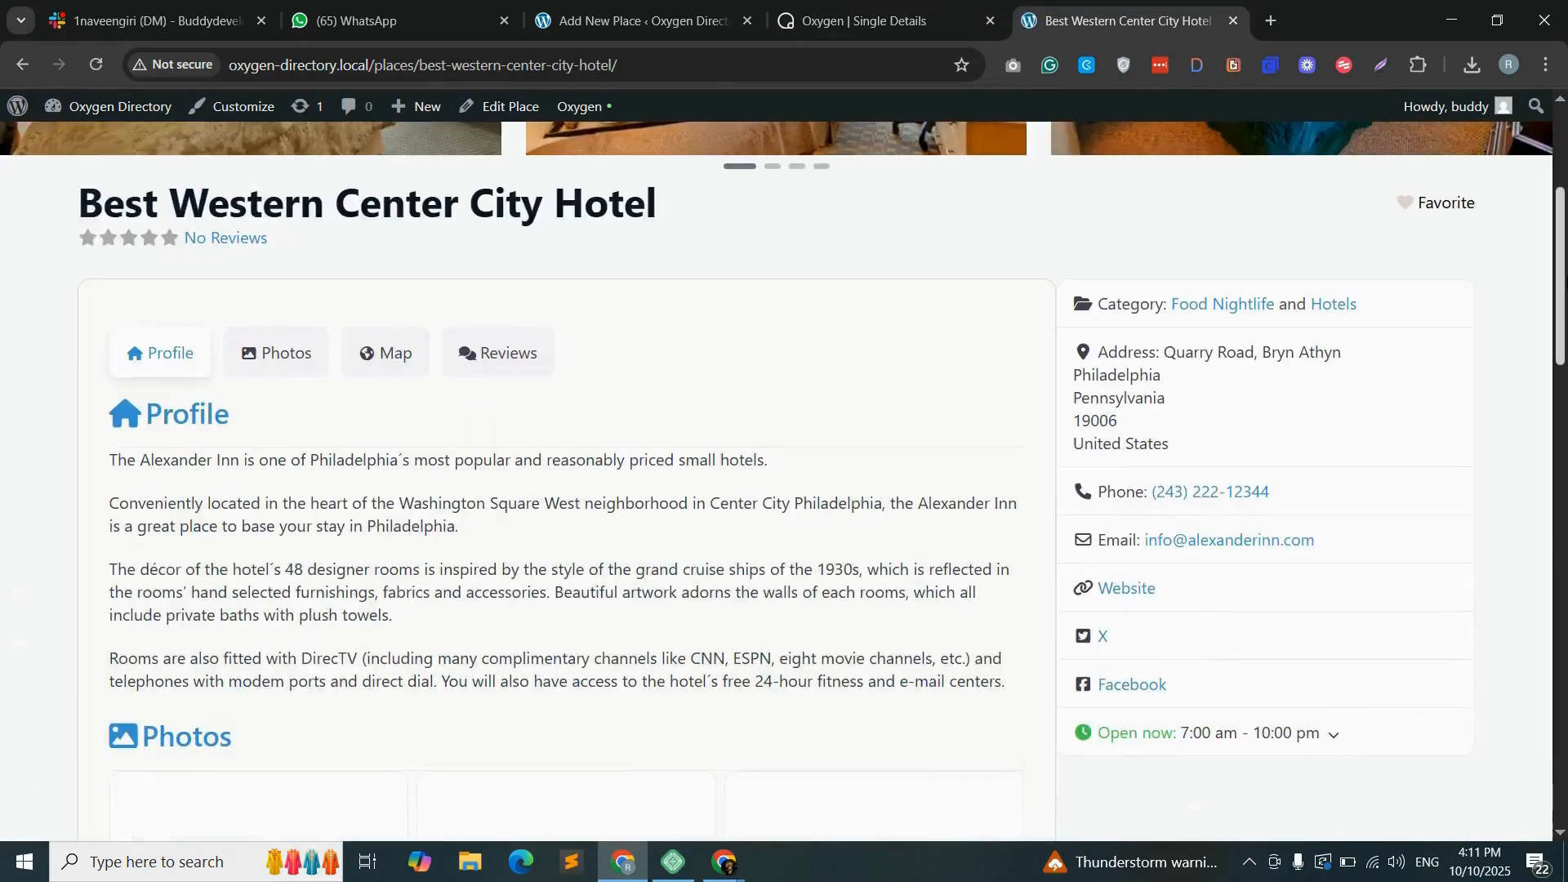
{"action": "left_click_drag", "start_coordinate": [1567, 281], "coordinate": [1567, 213]}
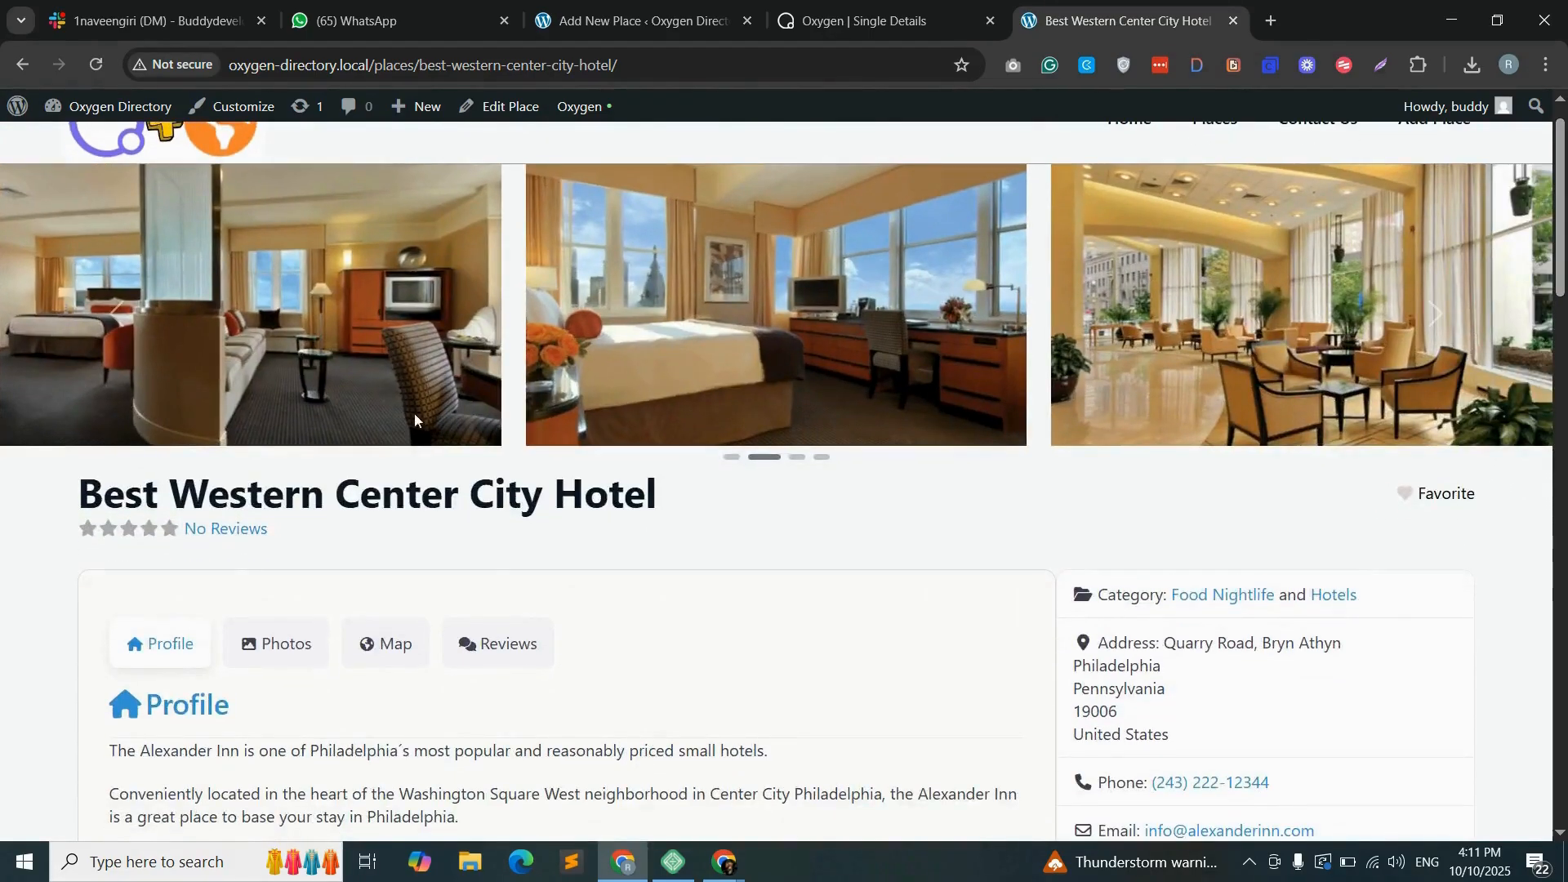
{"action": "double_click", "coordinate": [185, 496]}
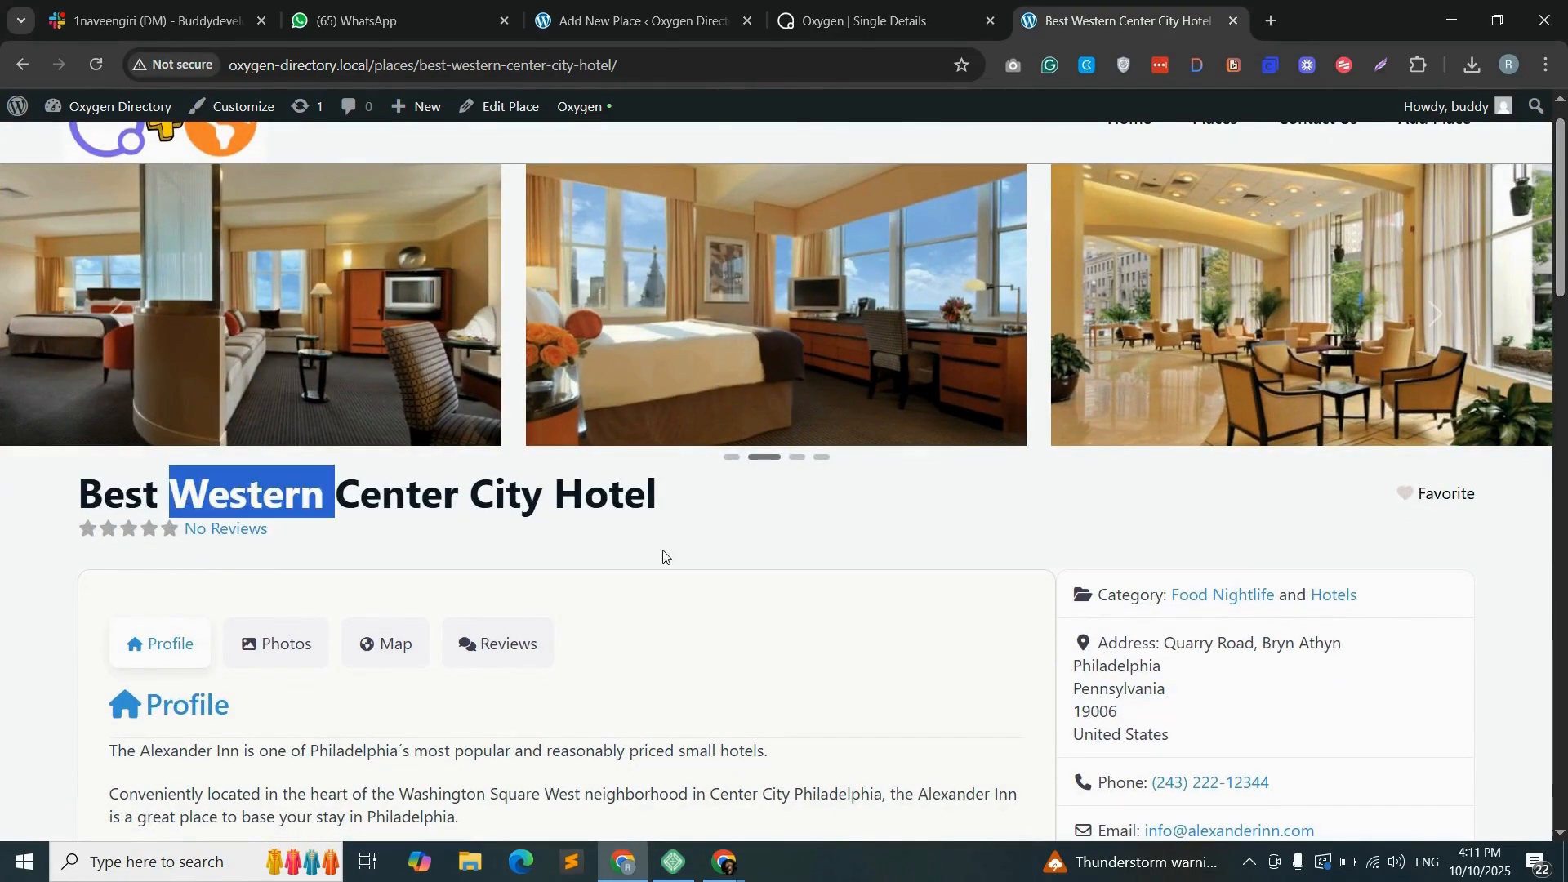
- Mark the Best Western Center City Hotel as a favorite and jump to its Photos section
{"action": "left_click", "coordinate": [1399, 495]}
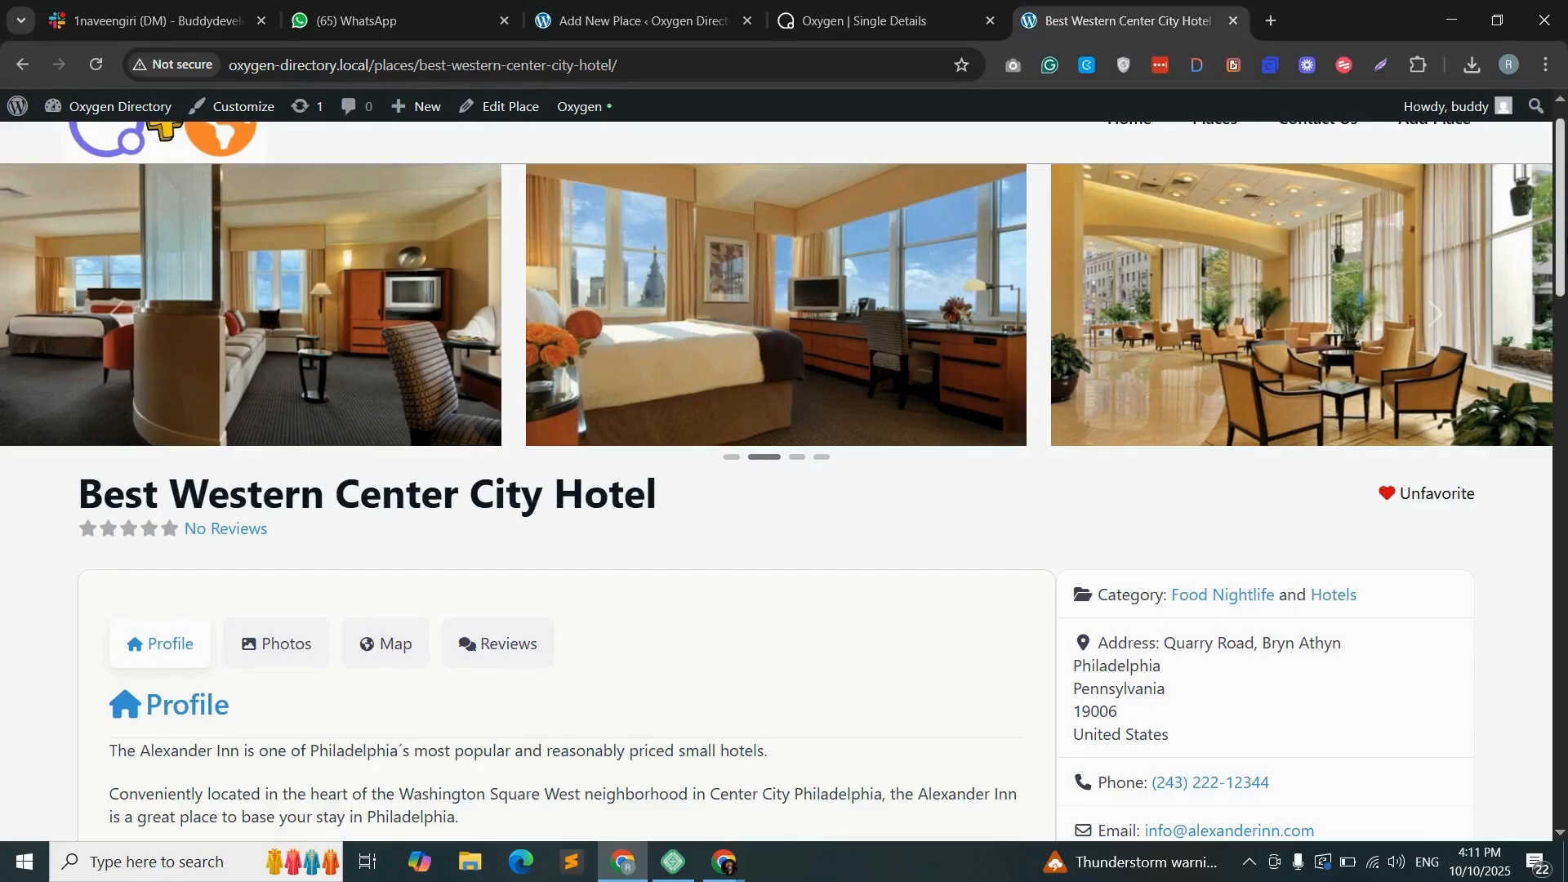
{"action": "scroll", "coordinate": [1399, 495], "scroll_direction": "down", "scroll_amount": 4}
{"action": "scroll", "coordinate": [297, 248], "scroll_direction": "down", "scroll_amount": 3}
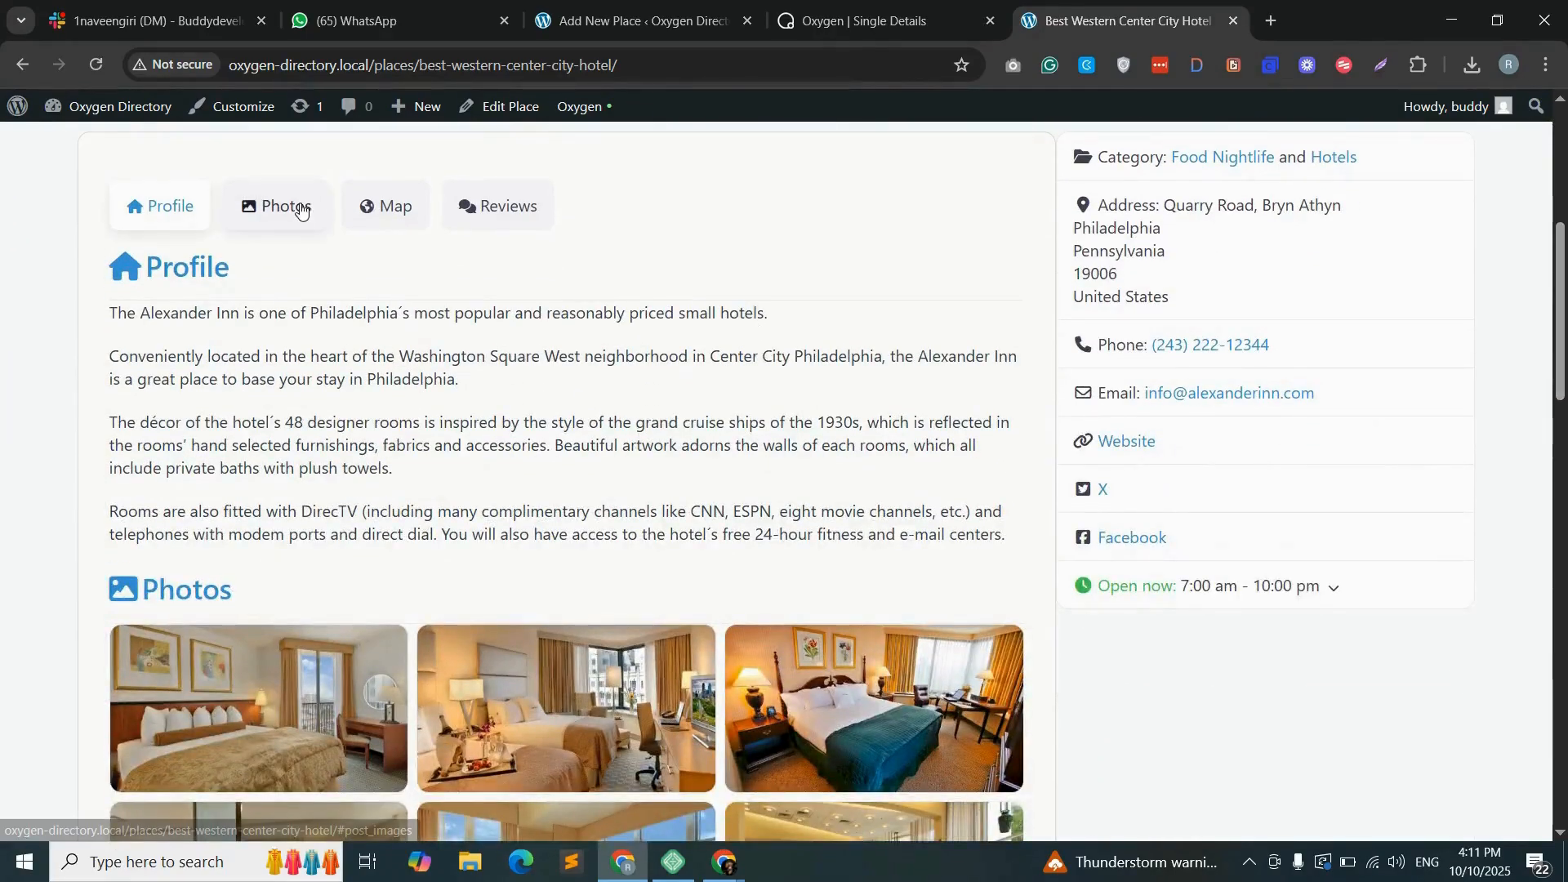
{"action": "left_click", "coordinate": [295, 209]}
{"action": "scroll", "coordinate": [291, 283], "scroll_direction": "up", "scroll_amount": 6}
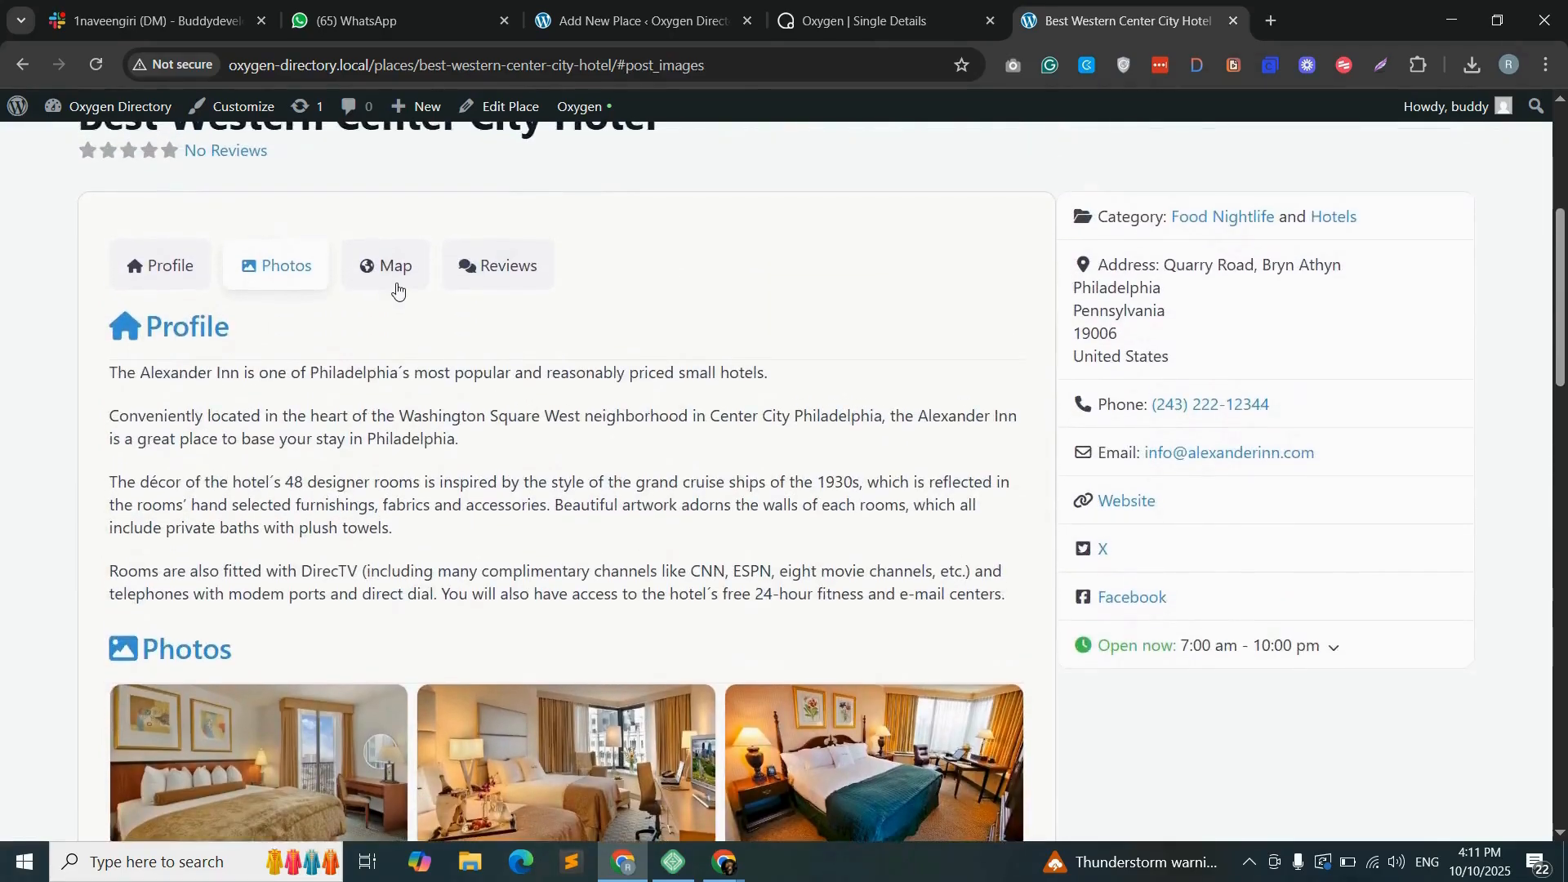
- Jump to the Map and Reviews sections of the Best Western Center City Hotel page
{"action": "left_click", "coordinate": [413, 267]}
{"action": "scroll", "coordinate": [510, 360], "scroll_direction": "up", "scroll_amount": 10}
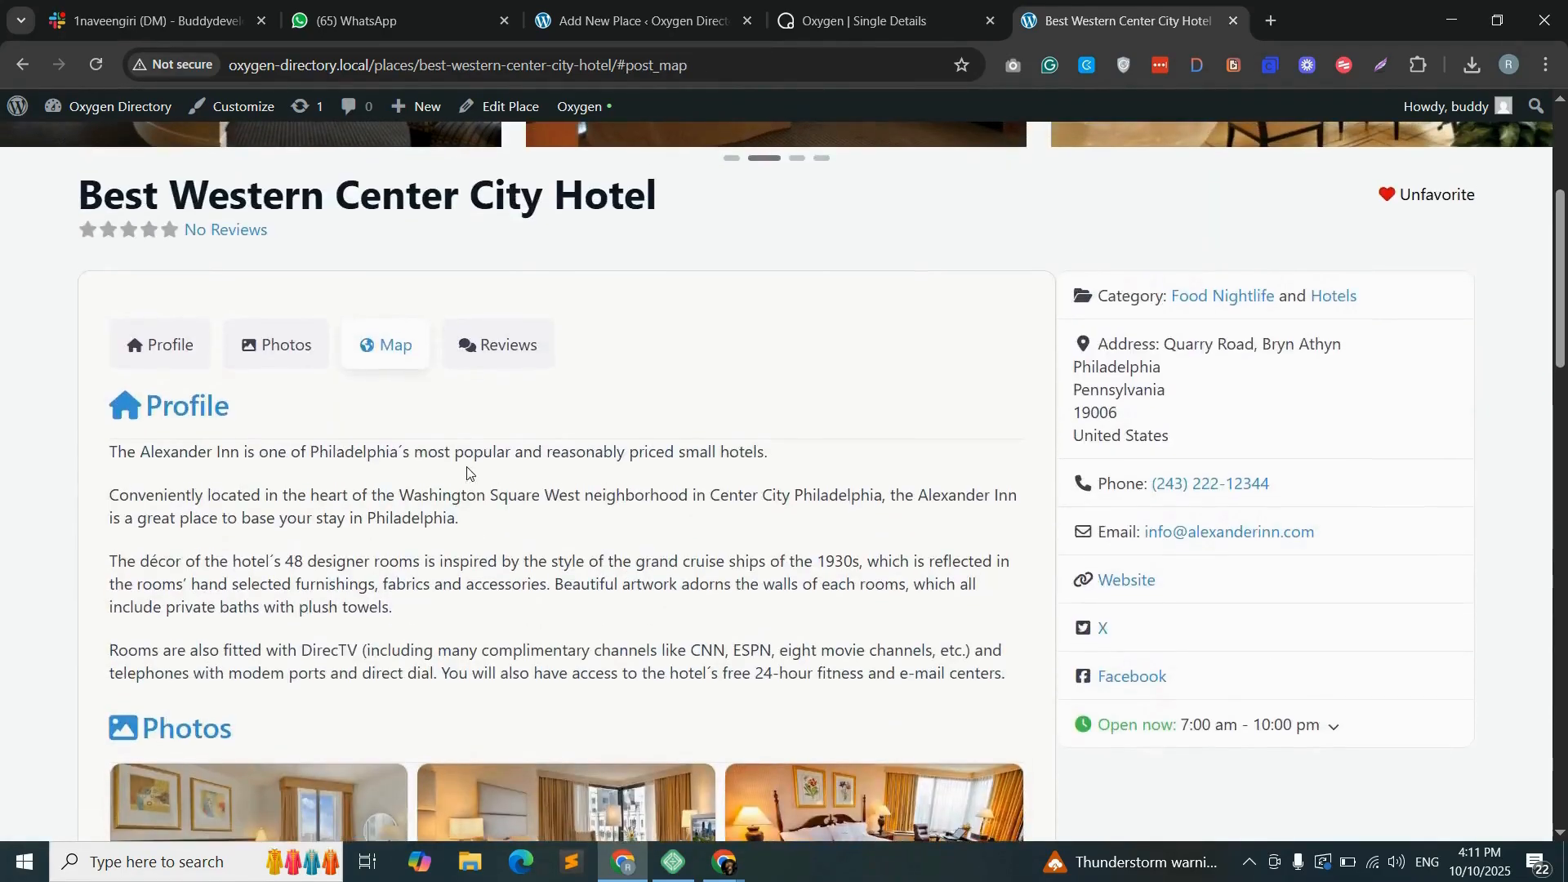
{"action": "left_click", "coordinate": [510, 359]}
{"action": "scroll", "coordinate": [1217, 441], "scroll_direction": "up", "scroll_amount": 10}
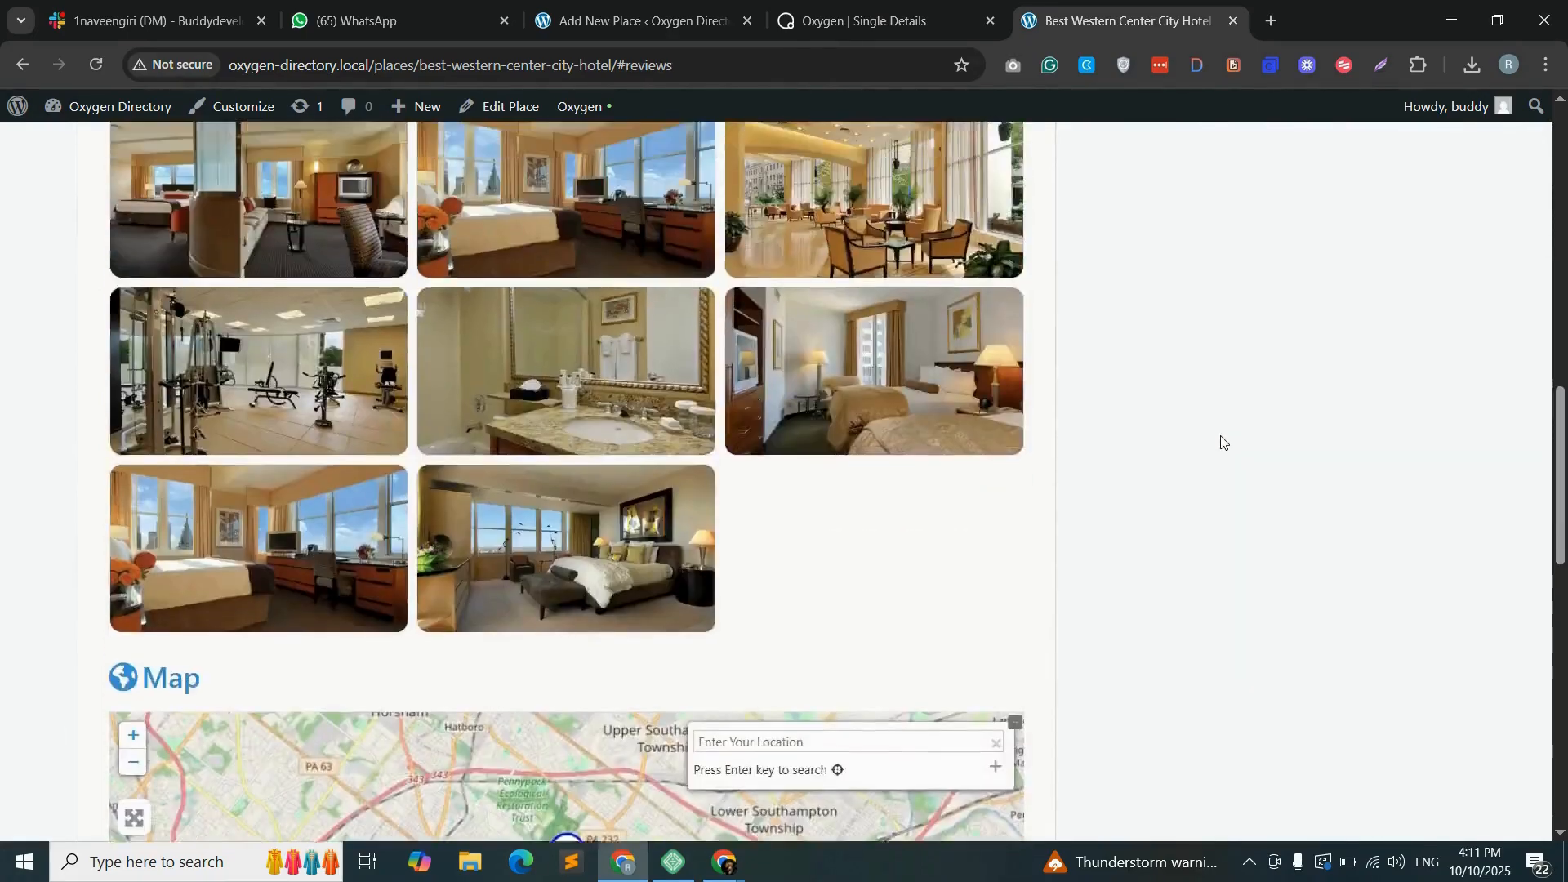
- Review the hotel page from the image slider and contact details down to the map and review form
{"action": "scroll", "coordinate": [1221, 441], "scroll_direction": "up", "scroll_amount": 3}
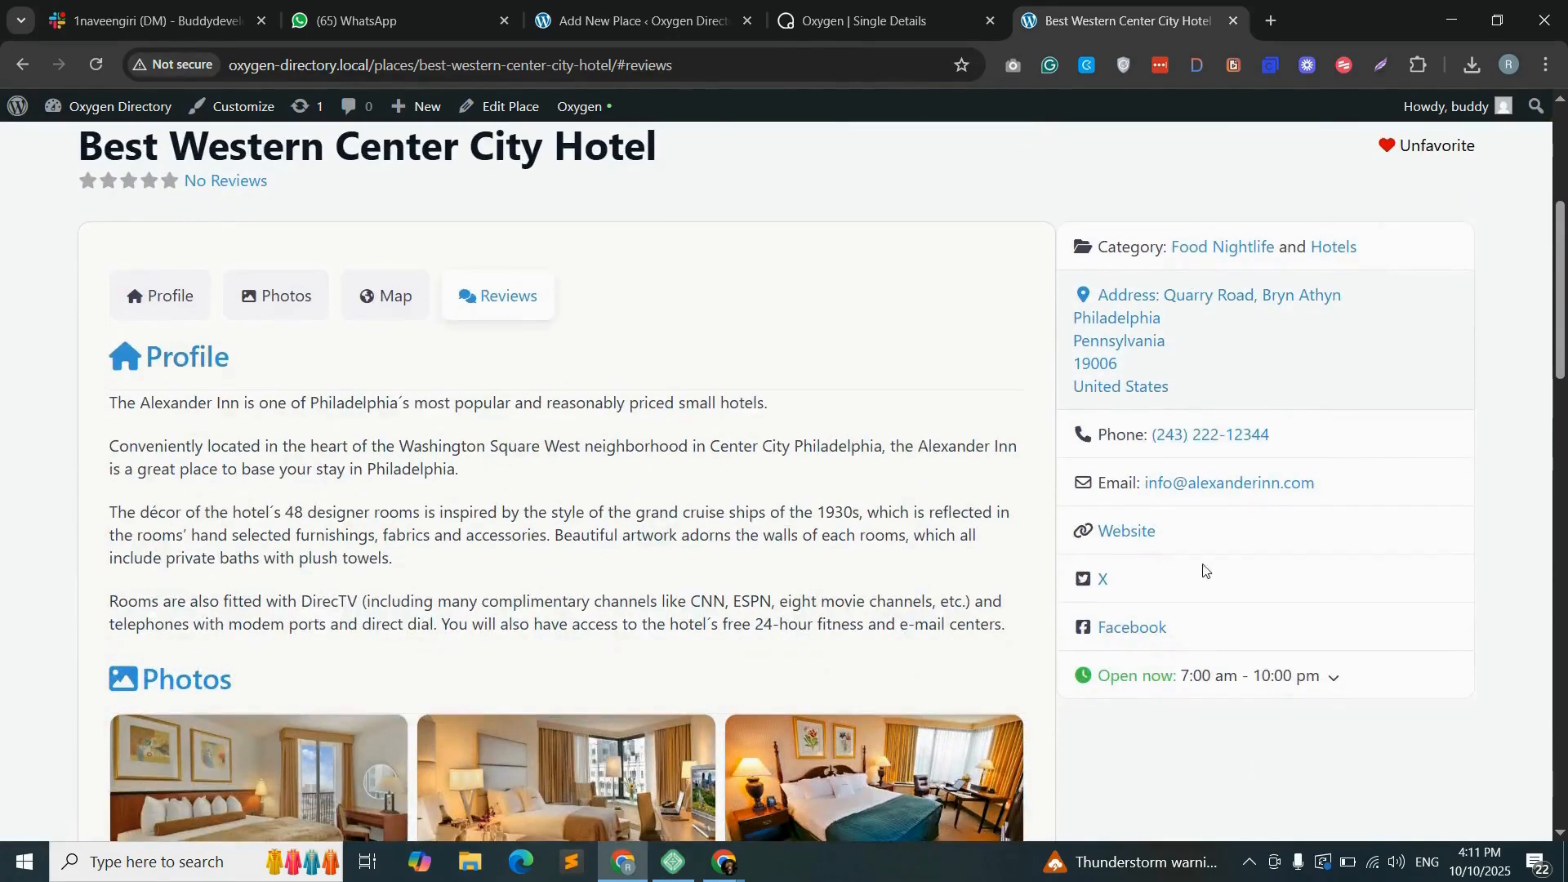
{"action": "scroll", "coordinate": [1386, 385], "scroll_direction": "up", "scroll_amount": 5}
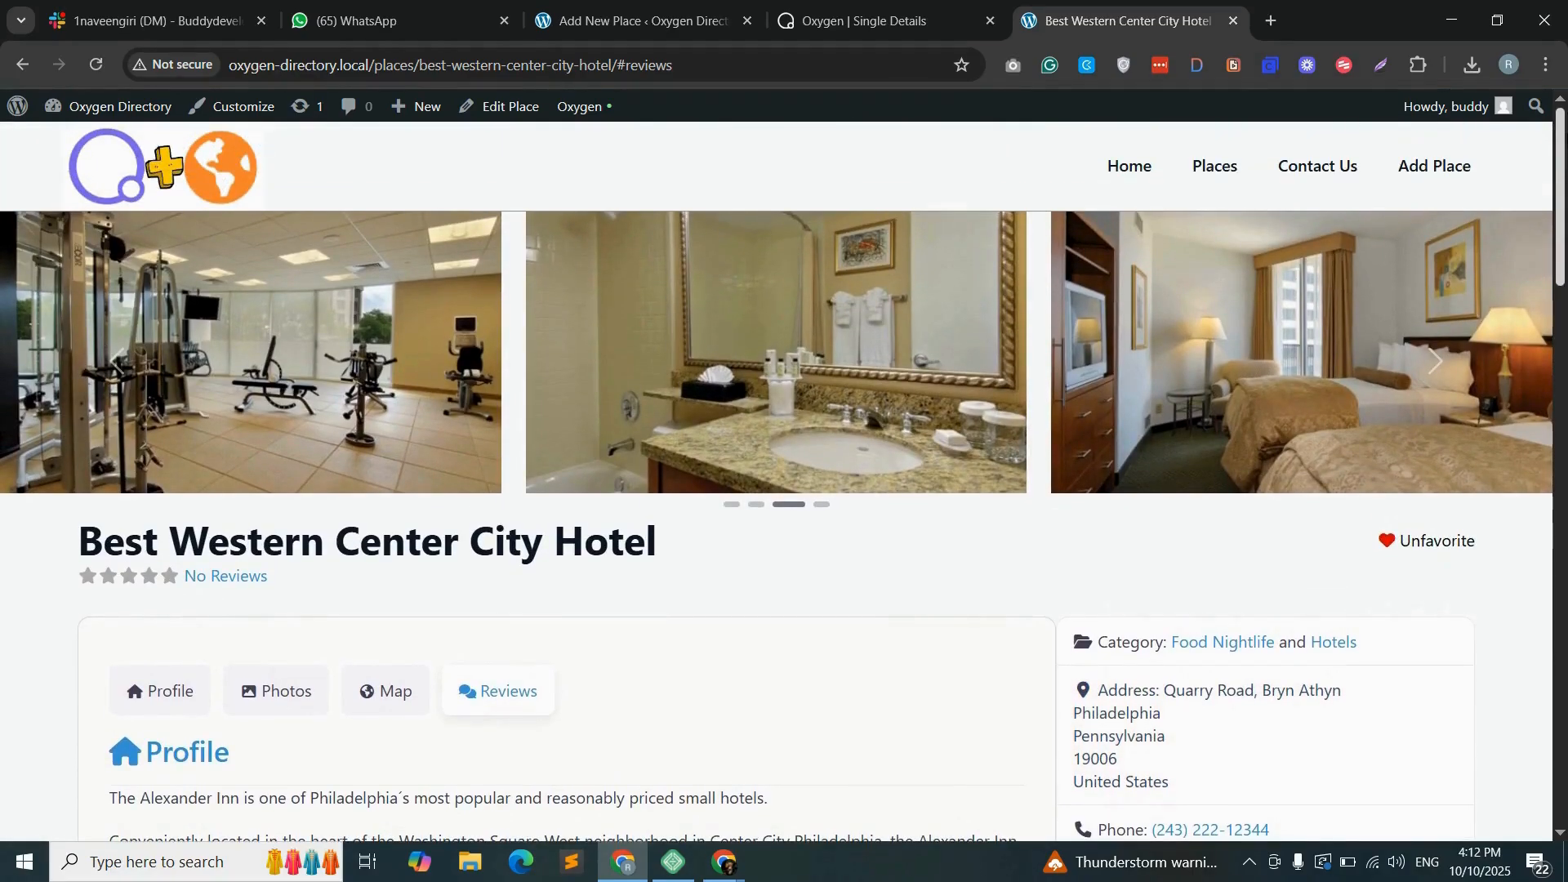
{"action": "scroll", "coordinate": [782, 482], "scroll_direction": "down", "scroll_amount": 19}
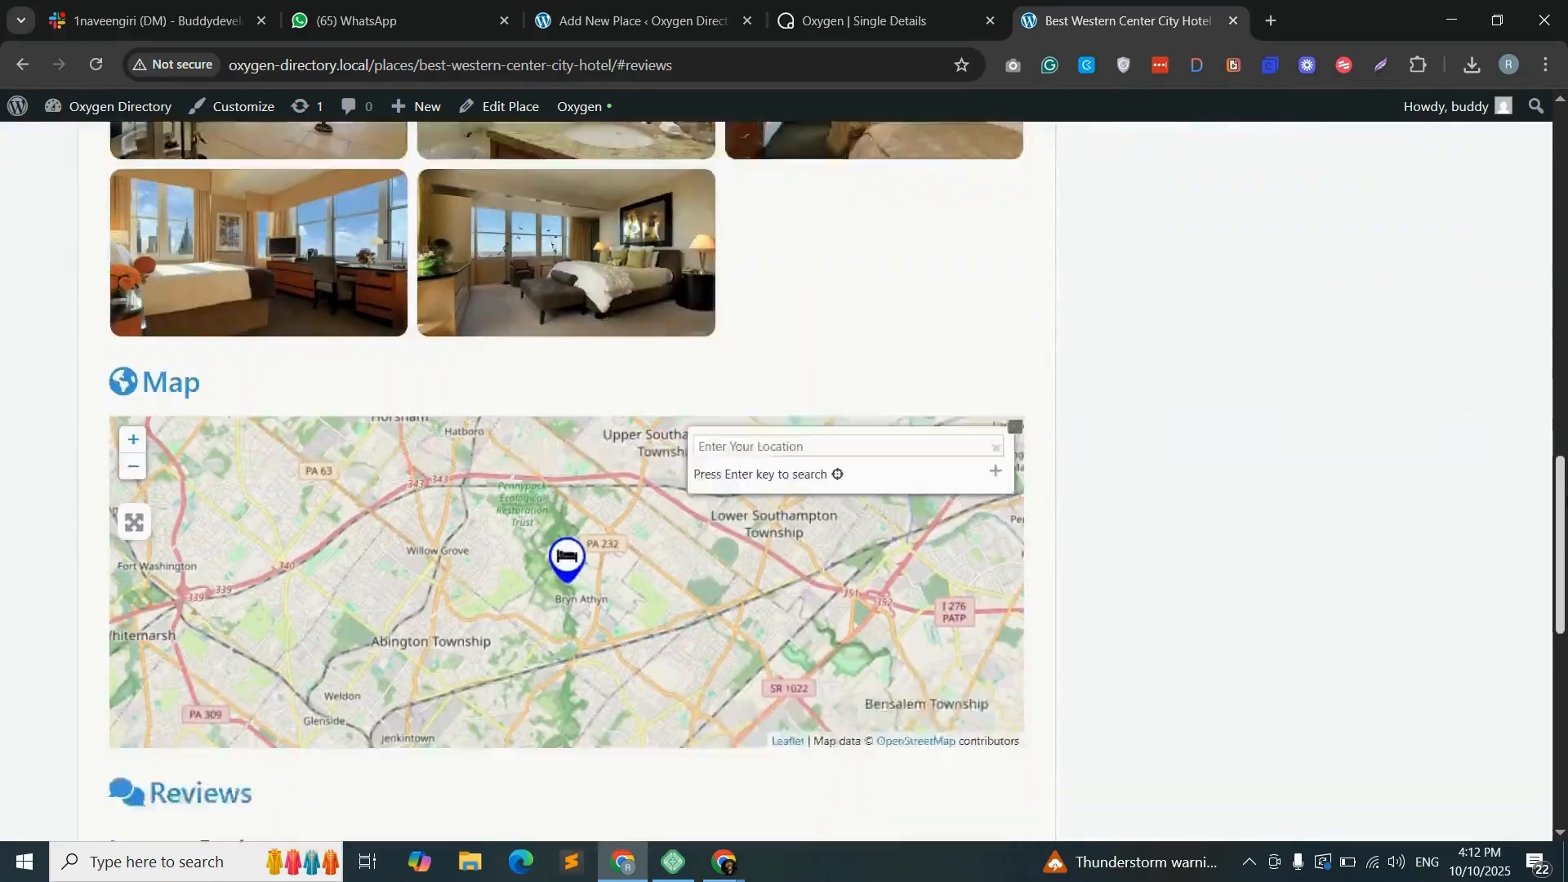
{"action": "scroll", "coordinate": [783, 482], "scroll_direction": "down", "scroll_amount": 6}
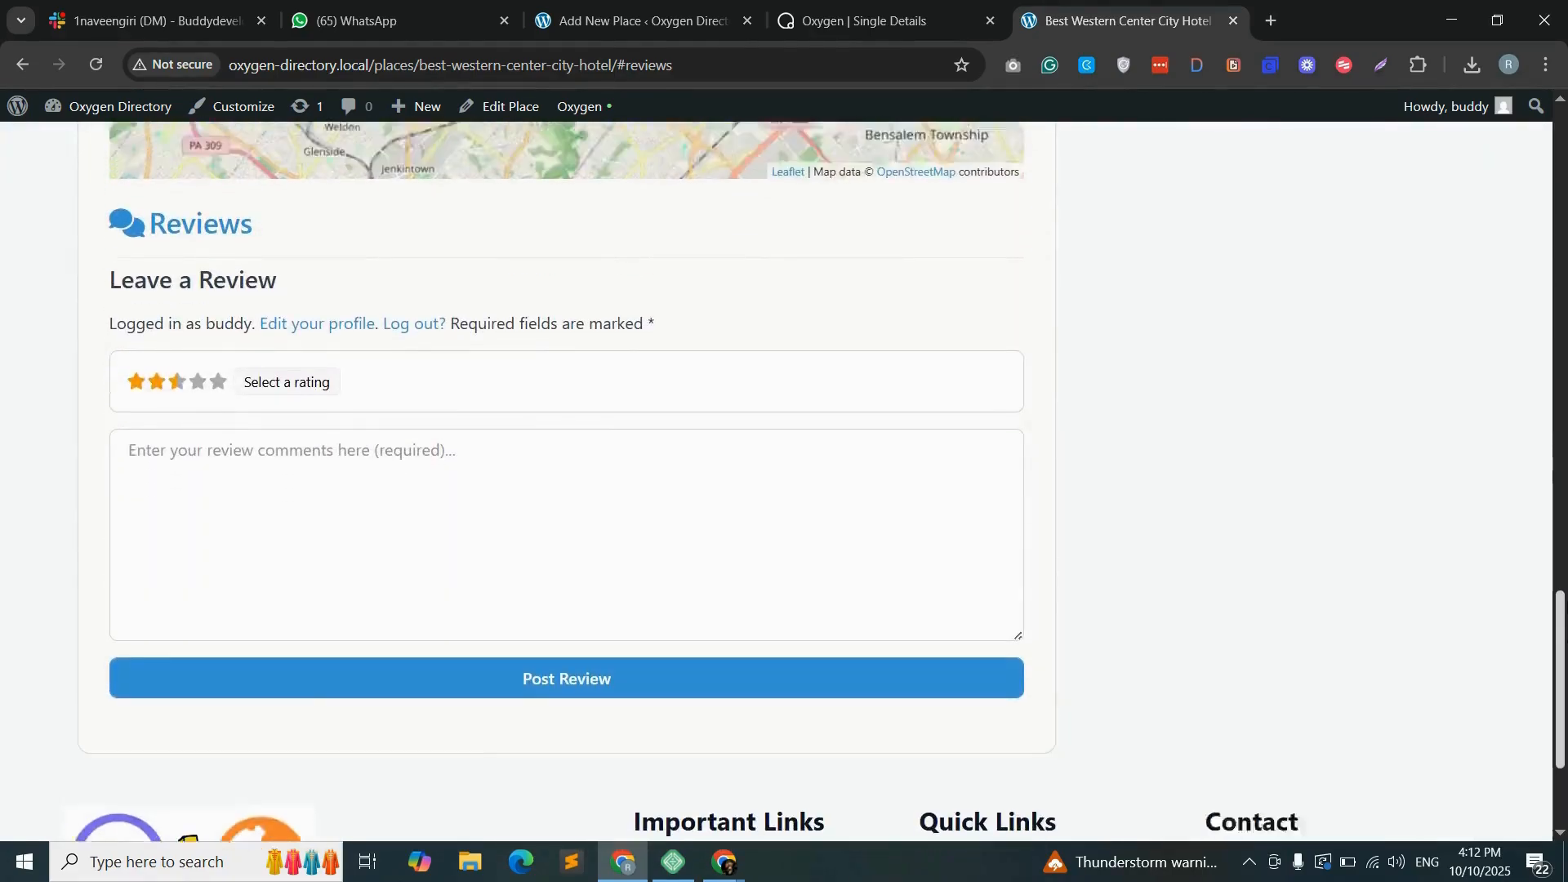
{"action": "scroll", "coordinate": [782, 482], "scroll_direction": "up", "scroll_amount": 10}
{"action": "scroll", "coordinate": [782, 482], "scroll_direction": "up", "scroll_amount": 12}
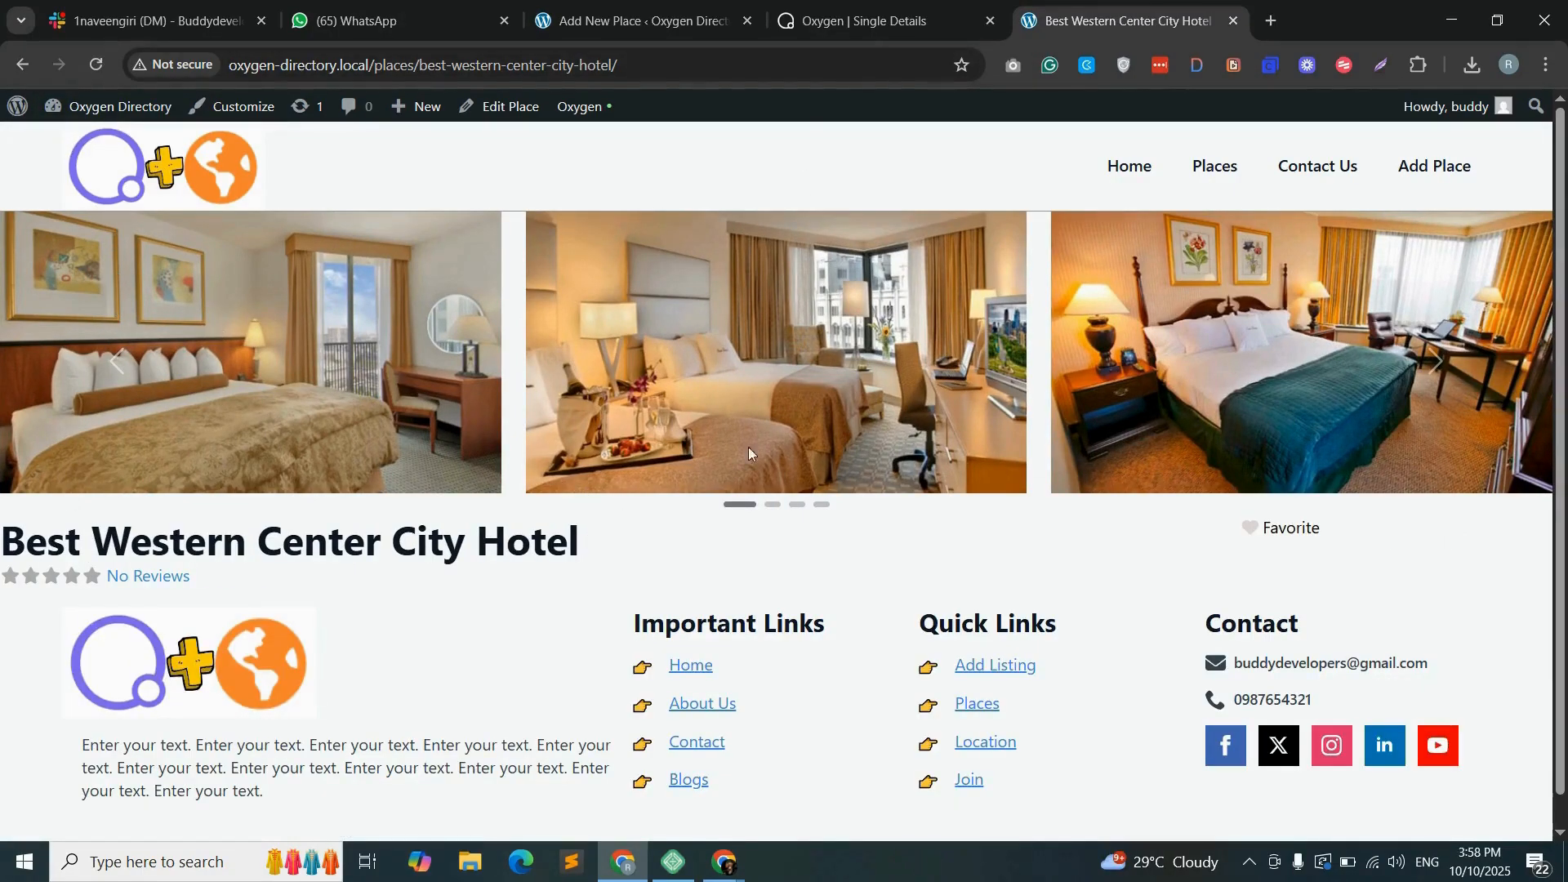
- In the Single Details template, add a container, move it to the top level and nest post-heading-fav inside it
{"action": "left_click", "coordinate": [854, 21]}
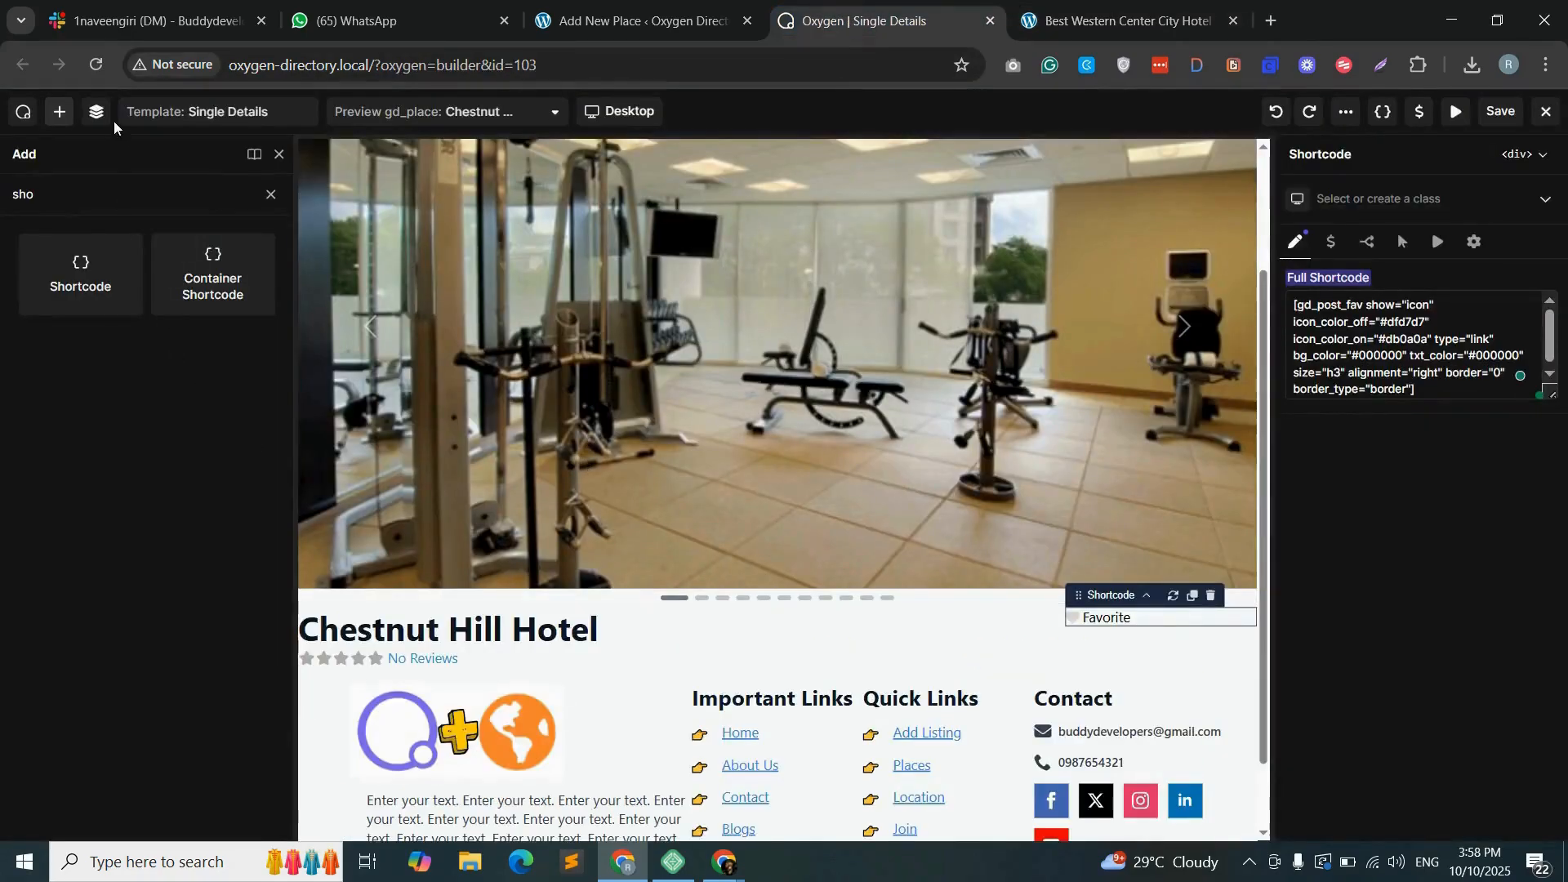
{"action": "left_click", "coordinate": [96, 114]}
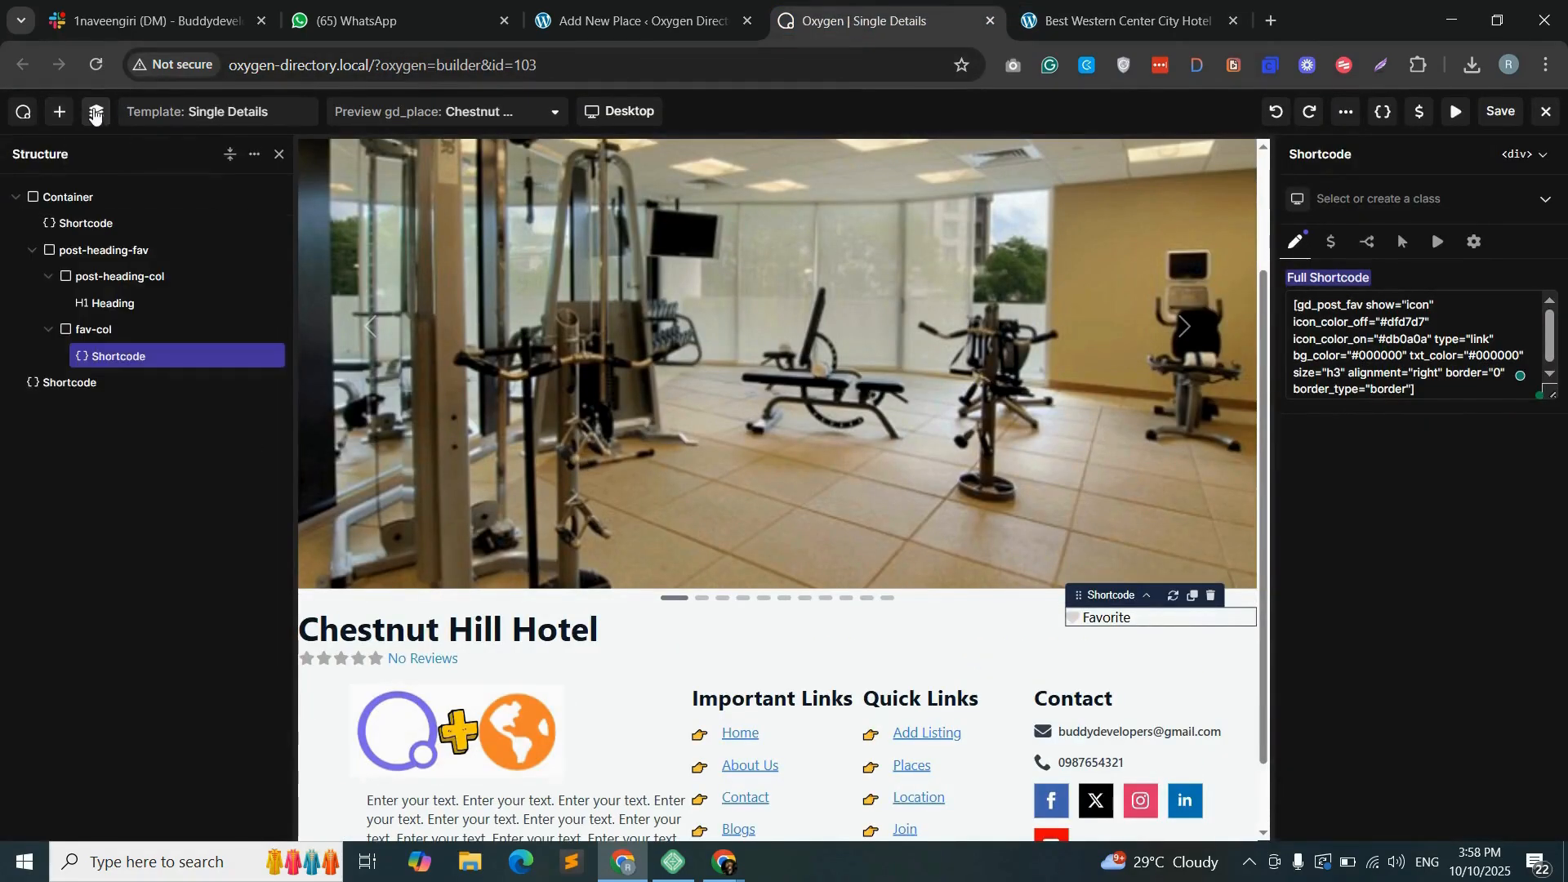
{"action": "left_click", "coordinate": [130, 251]}
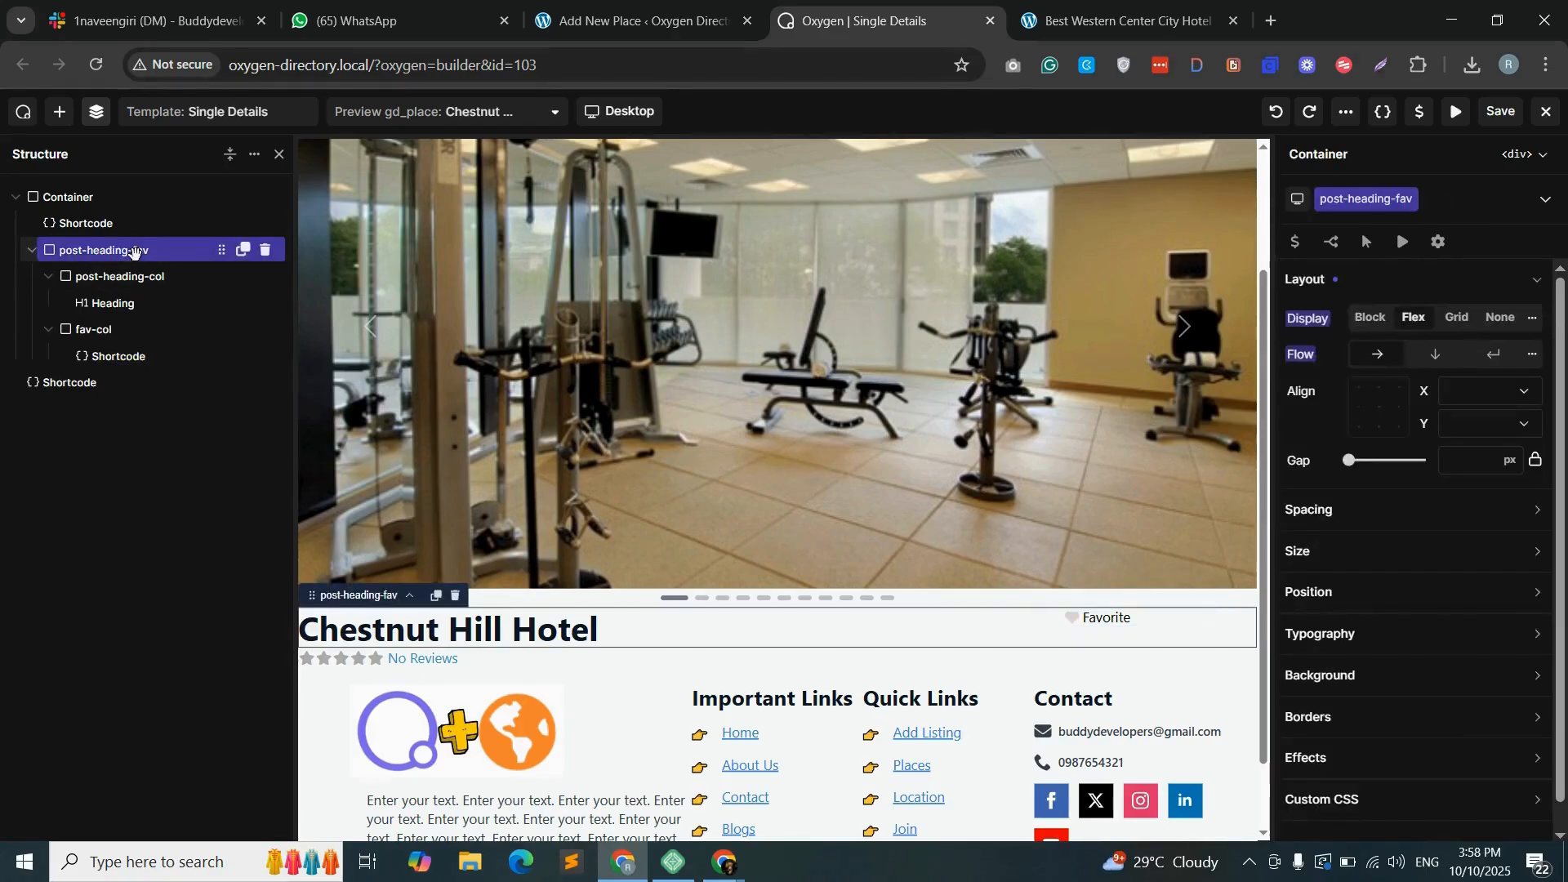
{"action": "left_click", "coordinate": [125, 383]}
{"action": "left_click", "coordinate": [59, 112]}
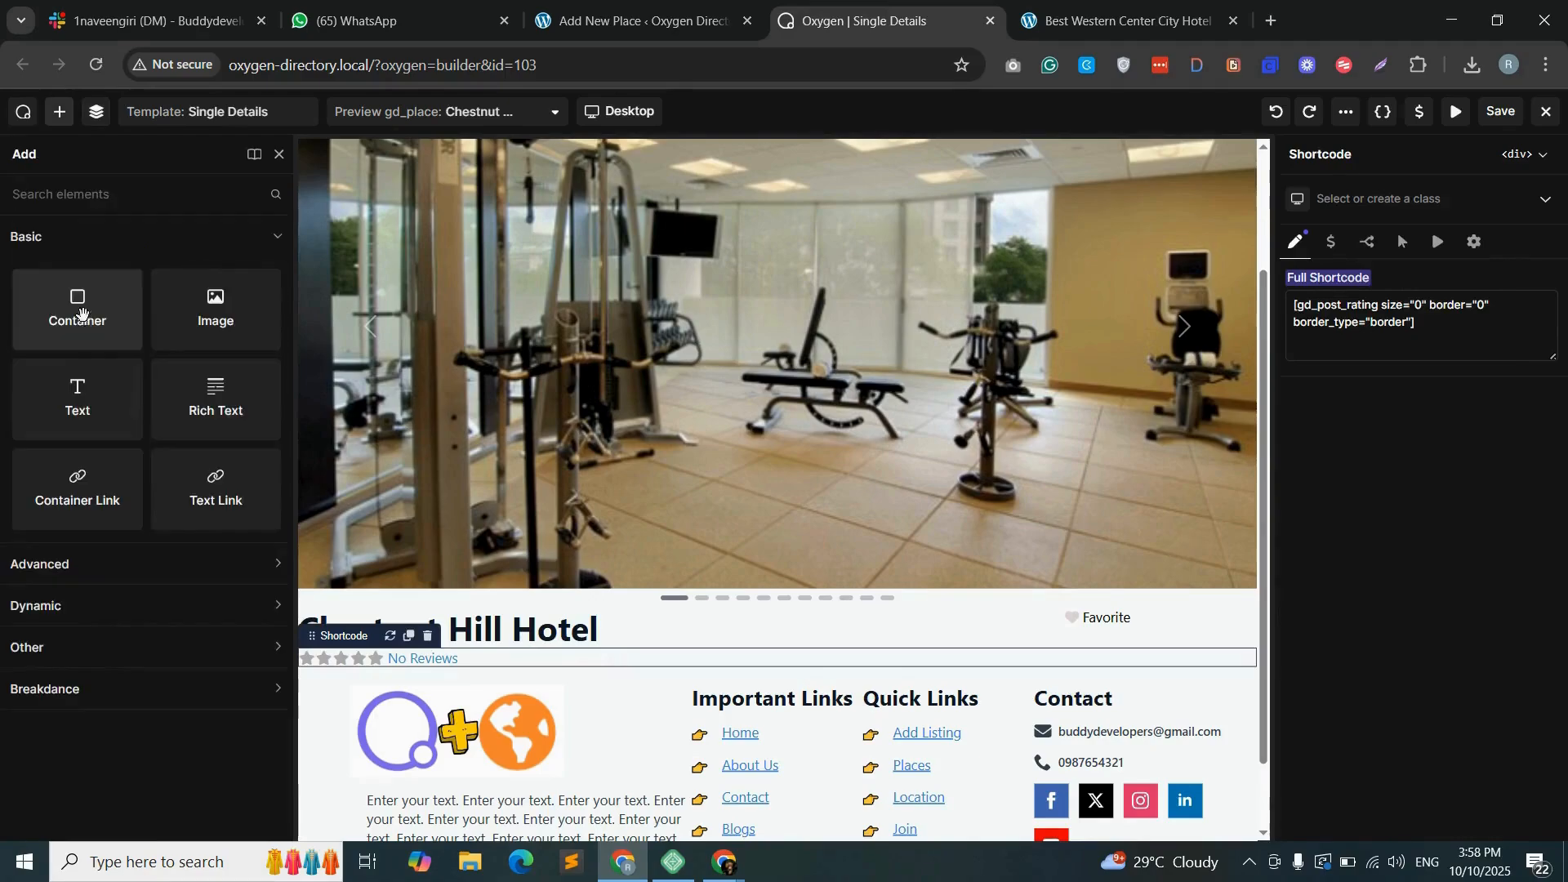
{"action": "left_click_drag", "start_coordinate": [81, 313], "coordinate": [581, 637]}
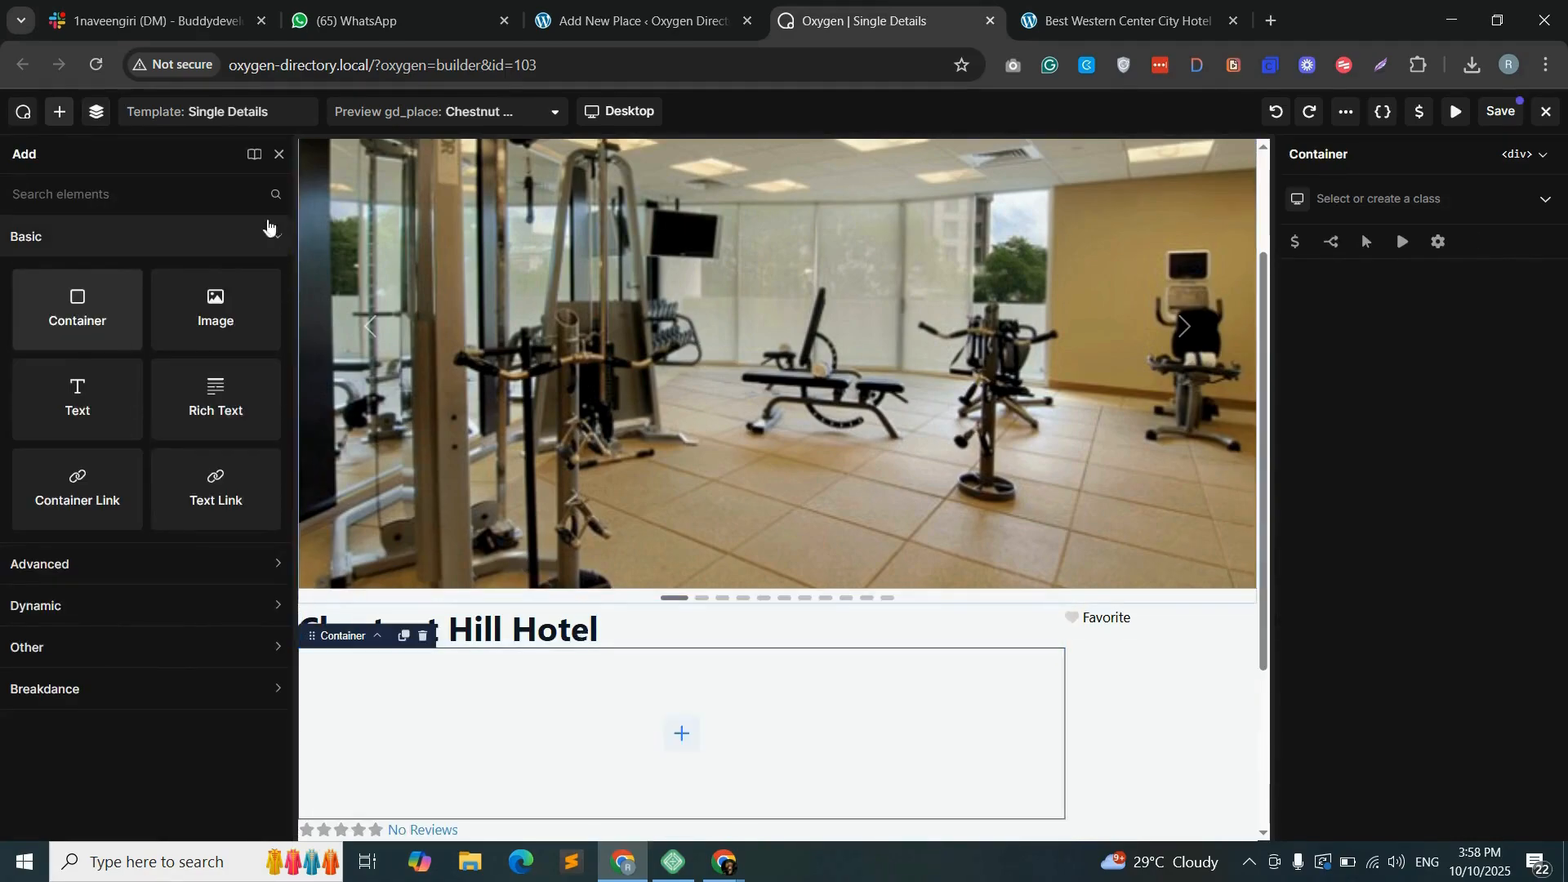
{"action": "left_click", "coordinate": [96, 112]}
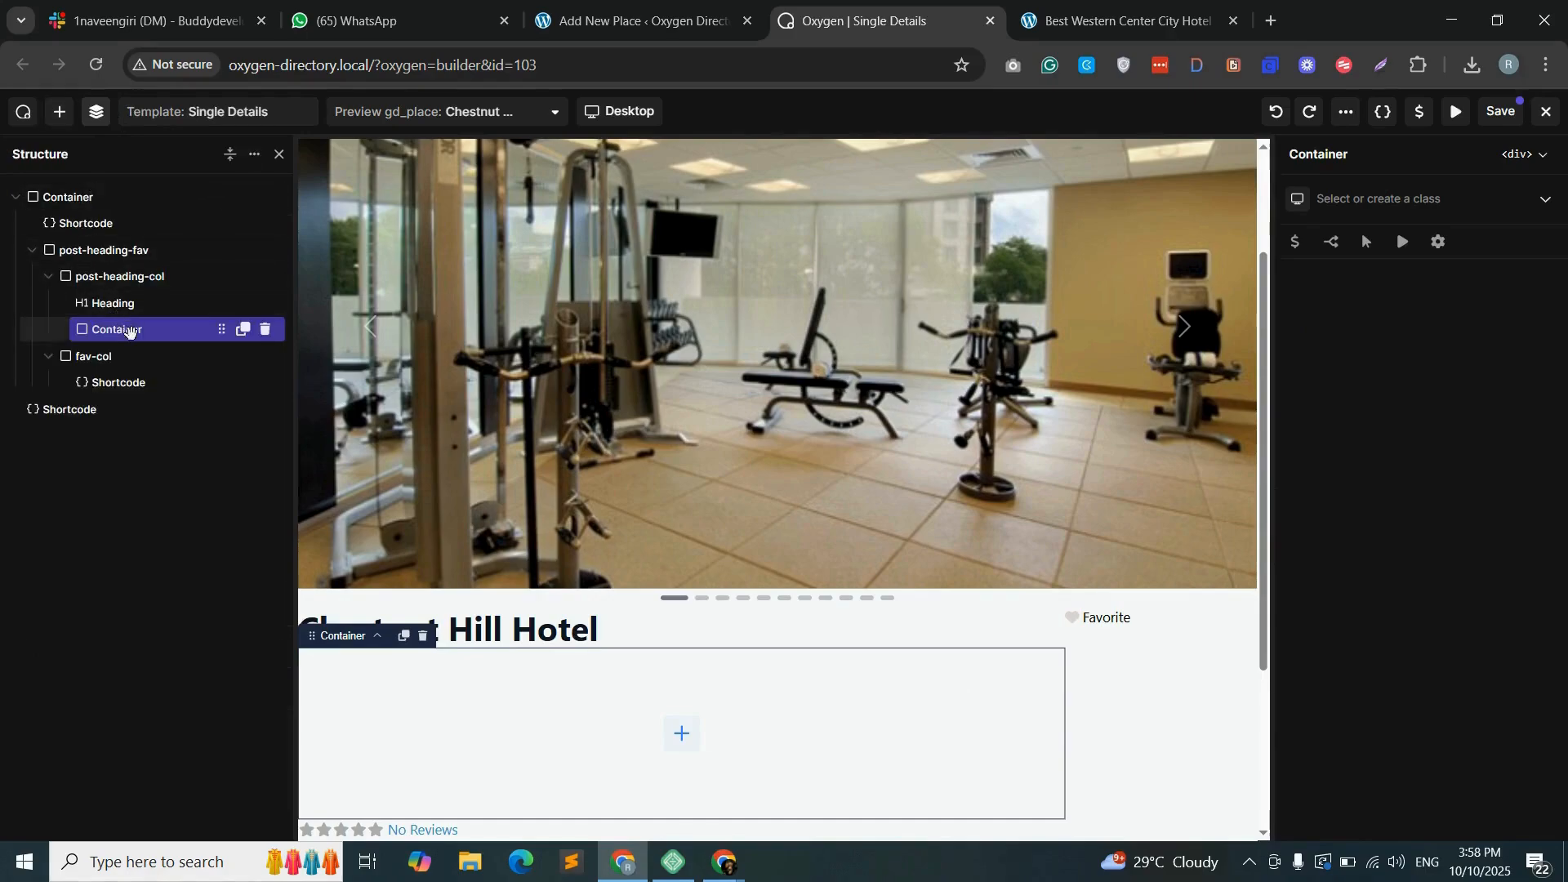
{"action": "left_click_drag", "start_coordinate": [128, 329], "coordinate": [4, 241]}
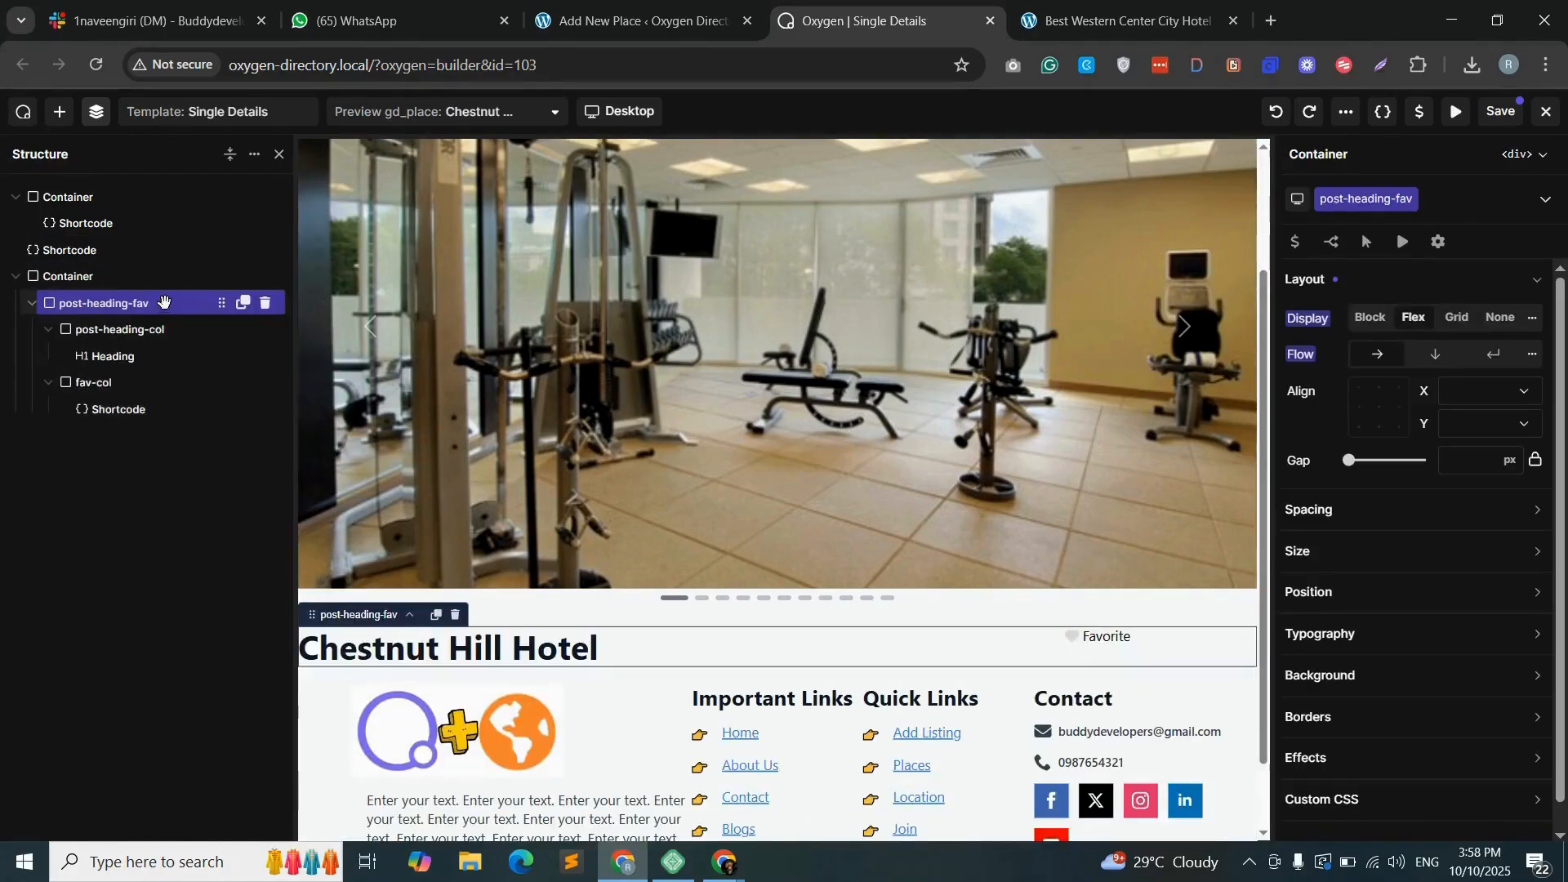
- Add a container beneath post-heading-fav within the same parent and move the rating shortcode into it
{"action": "left_click", "coordinate": [59, 112]}
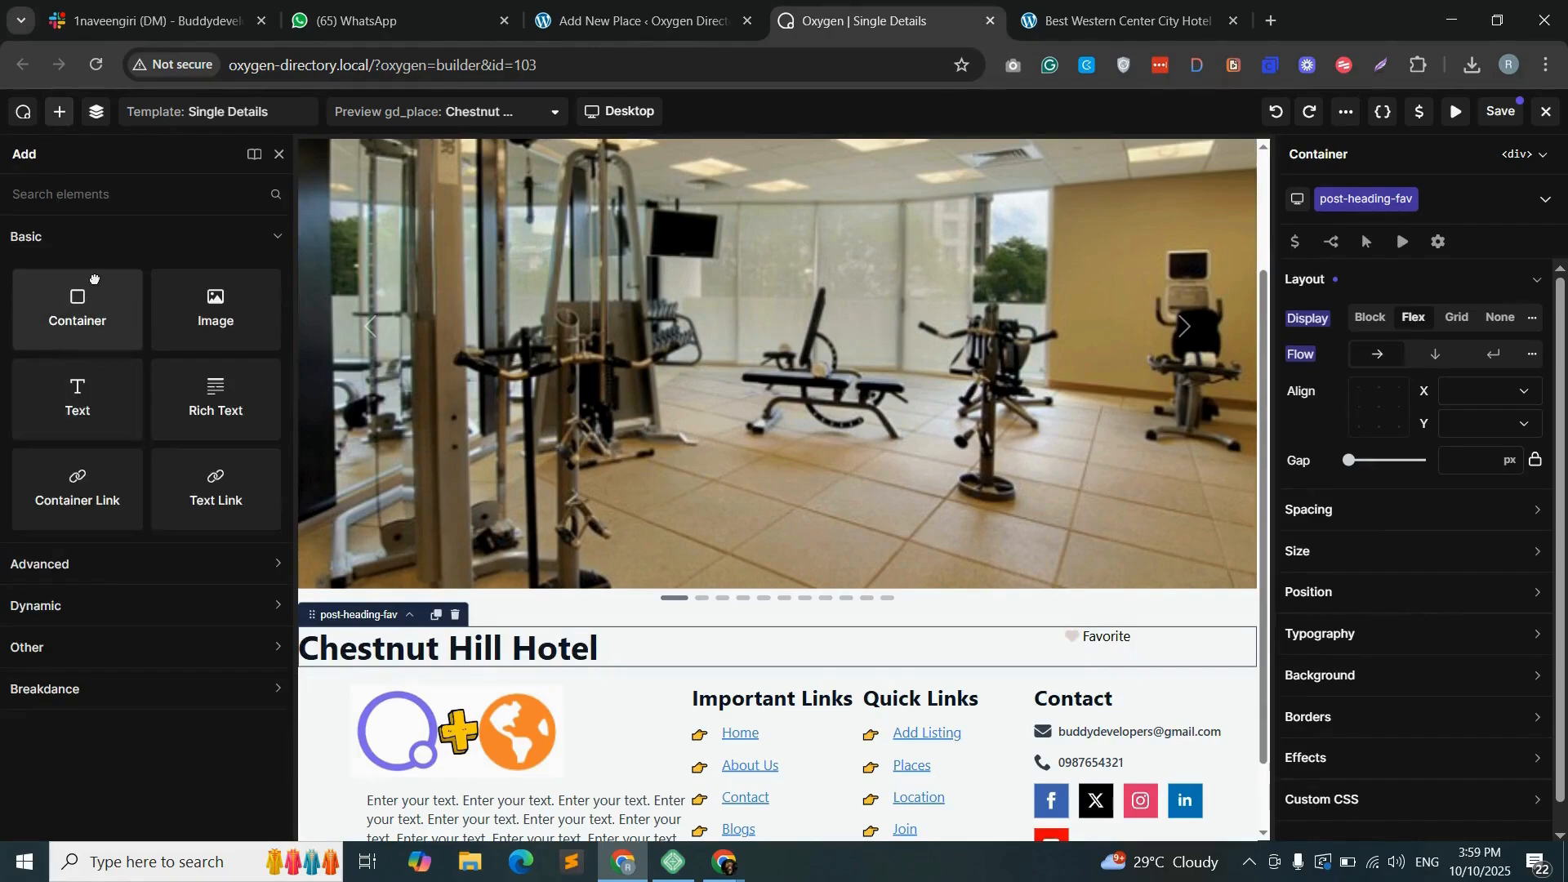
{"action": "left_click_drag", "start_coordinate": [93, 280], "coordinate": [607, 685]}
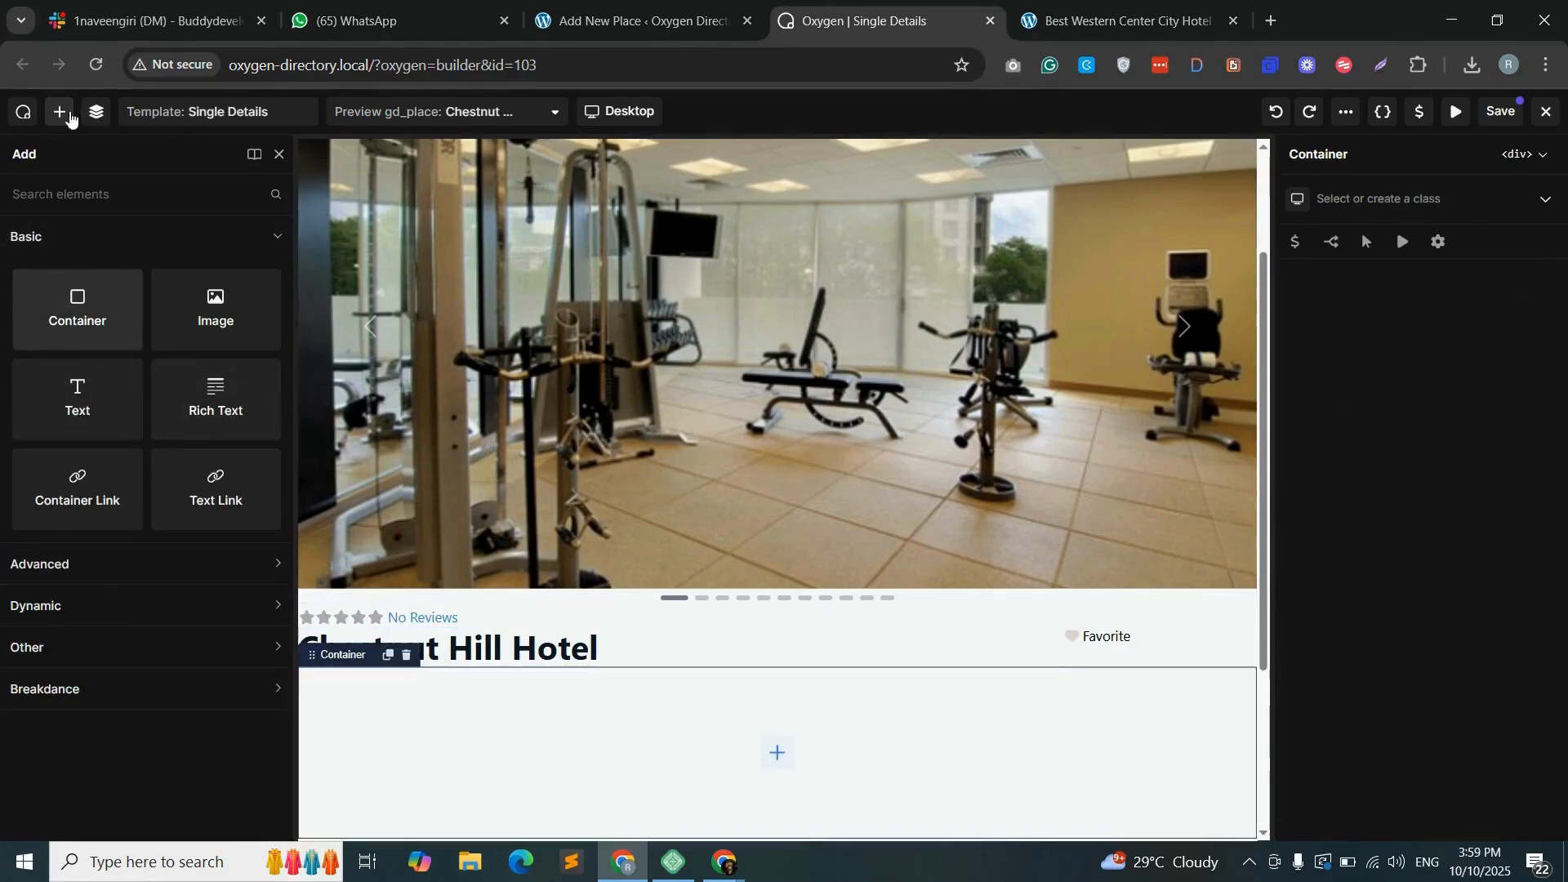
{"action": "left_click", "coordinate": [96, 114]}
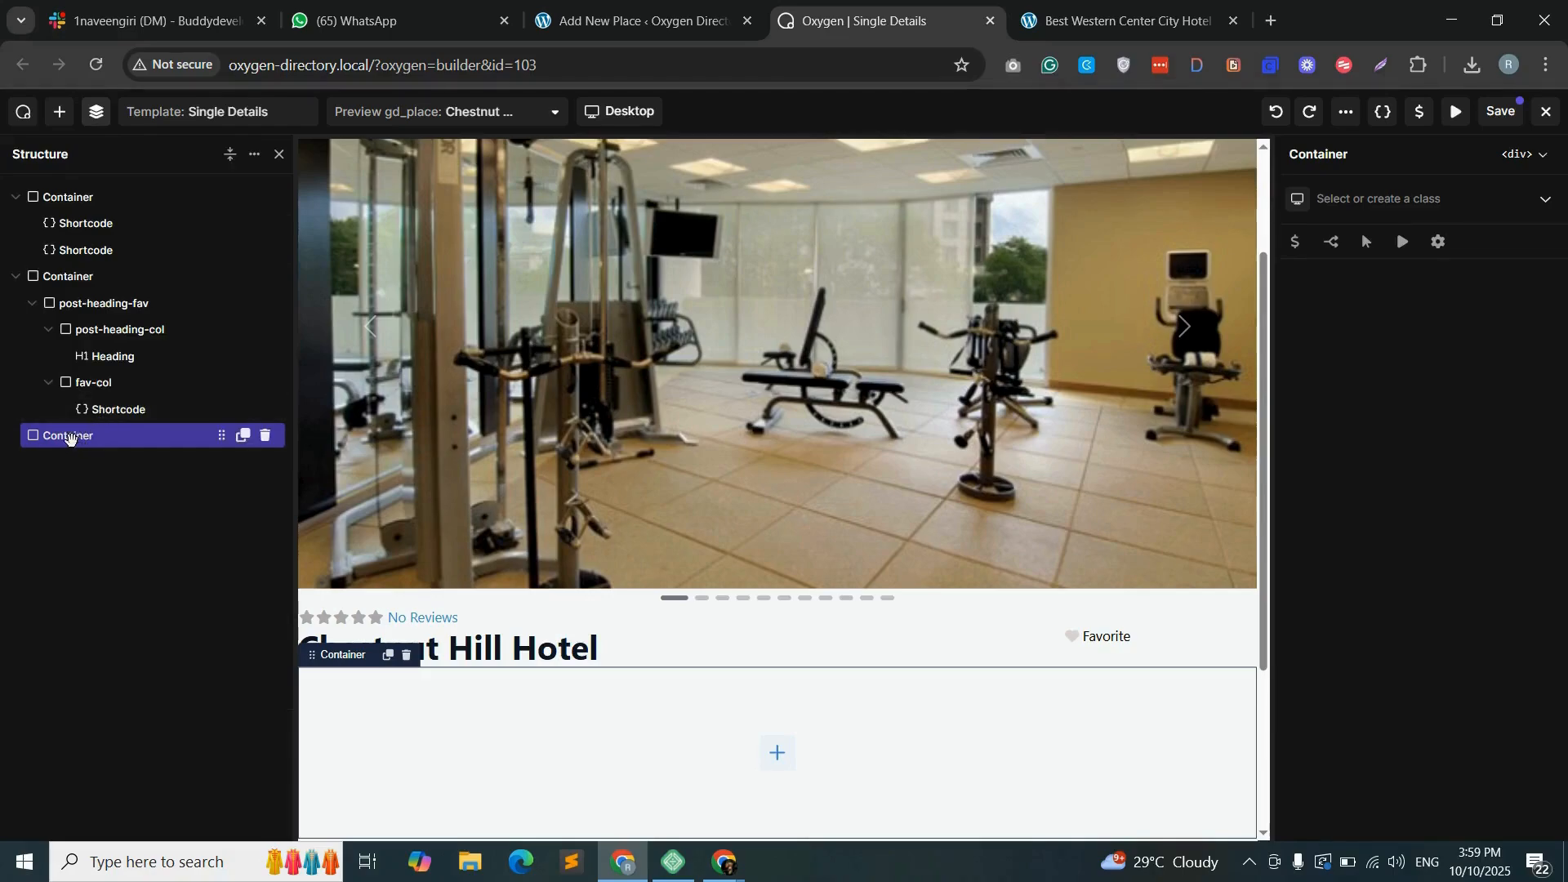
{"action": "left_click_drag", "start_coordinate": [69, 439], "coordinate": [47, 440]}
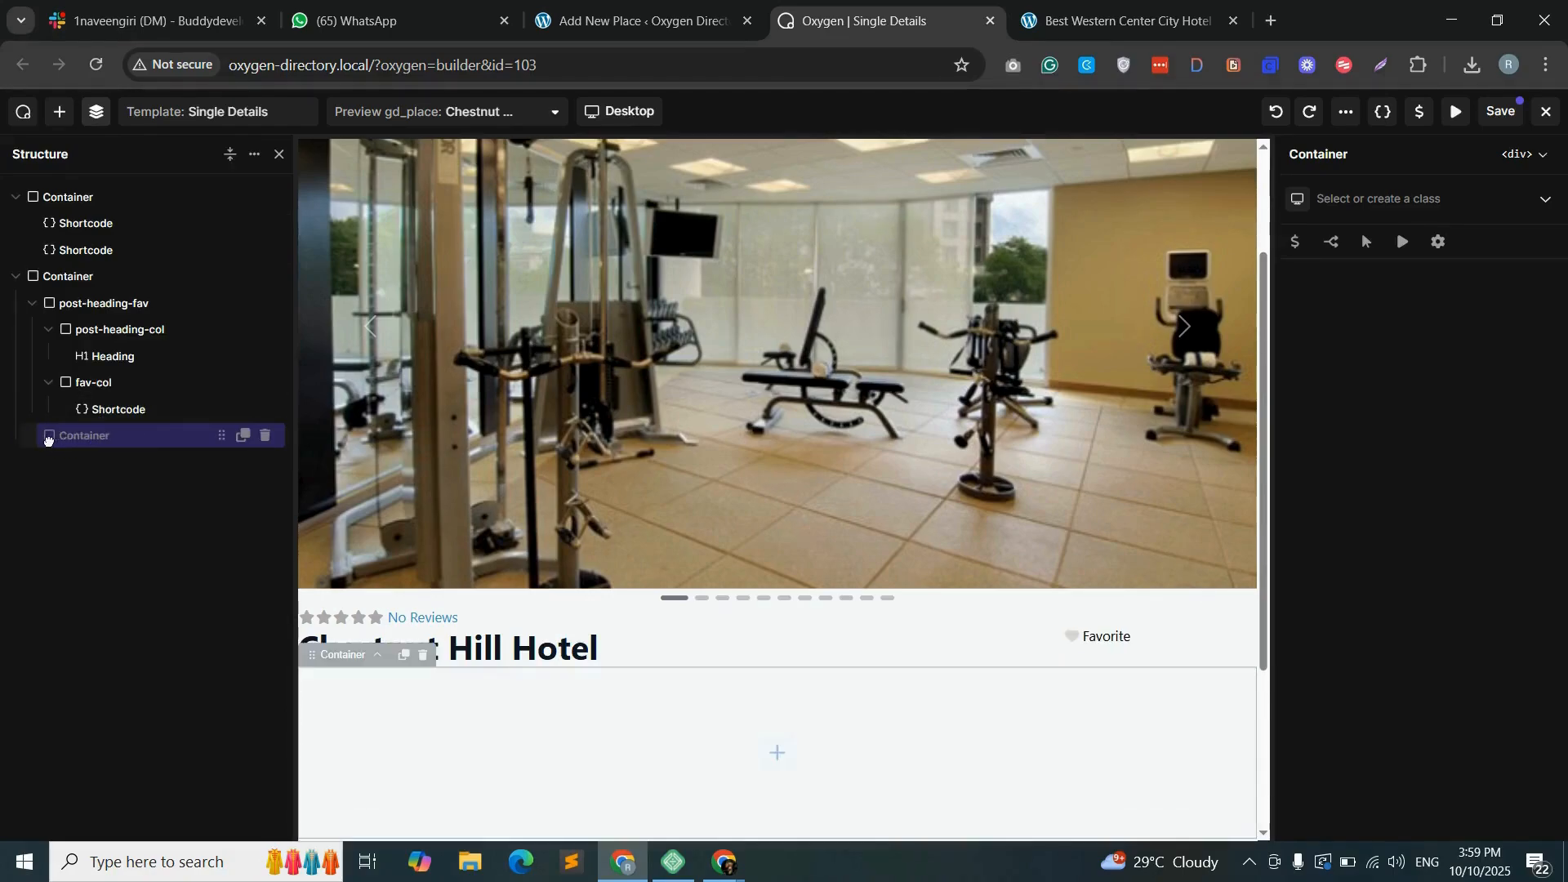
{"action": "left_click", "coordinate": [49, 382]}
{"action": "left_click", "coordinate": [49, 329]}
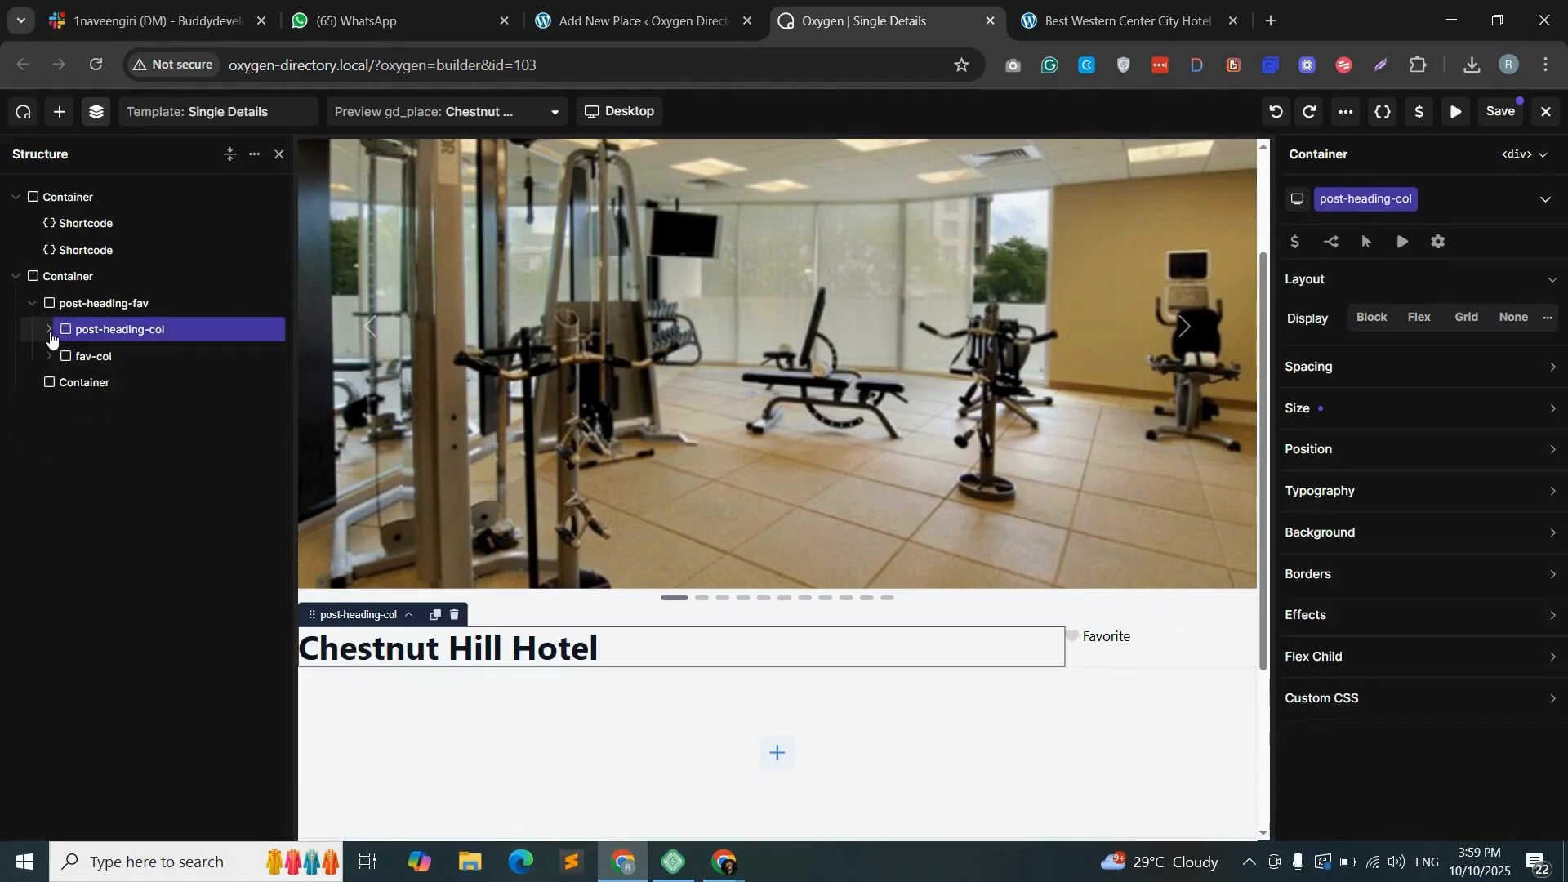
{"action": "left_click", "coordinate": [49, 329]}
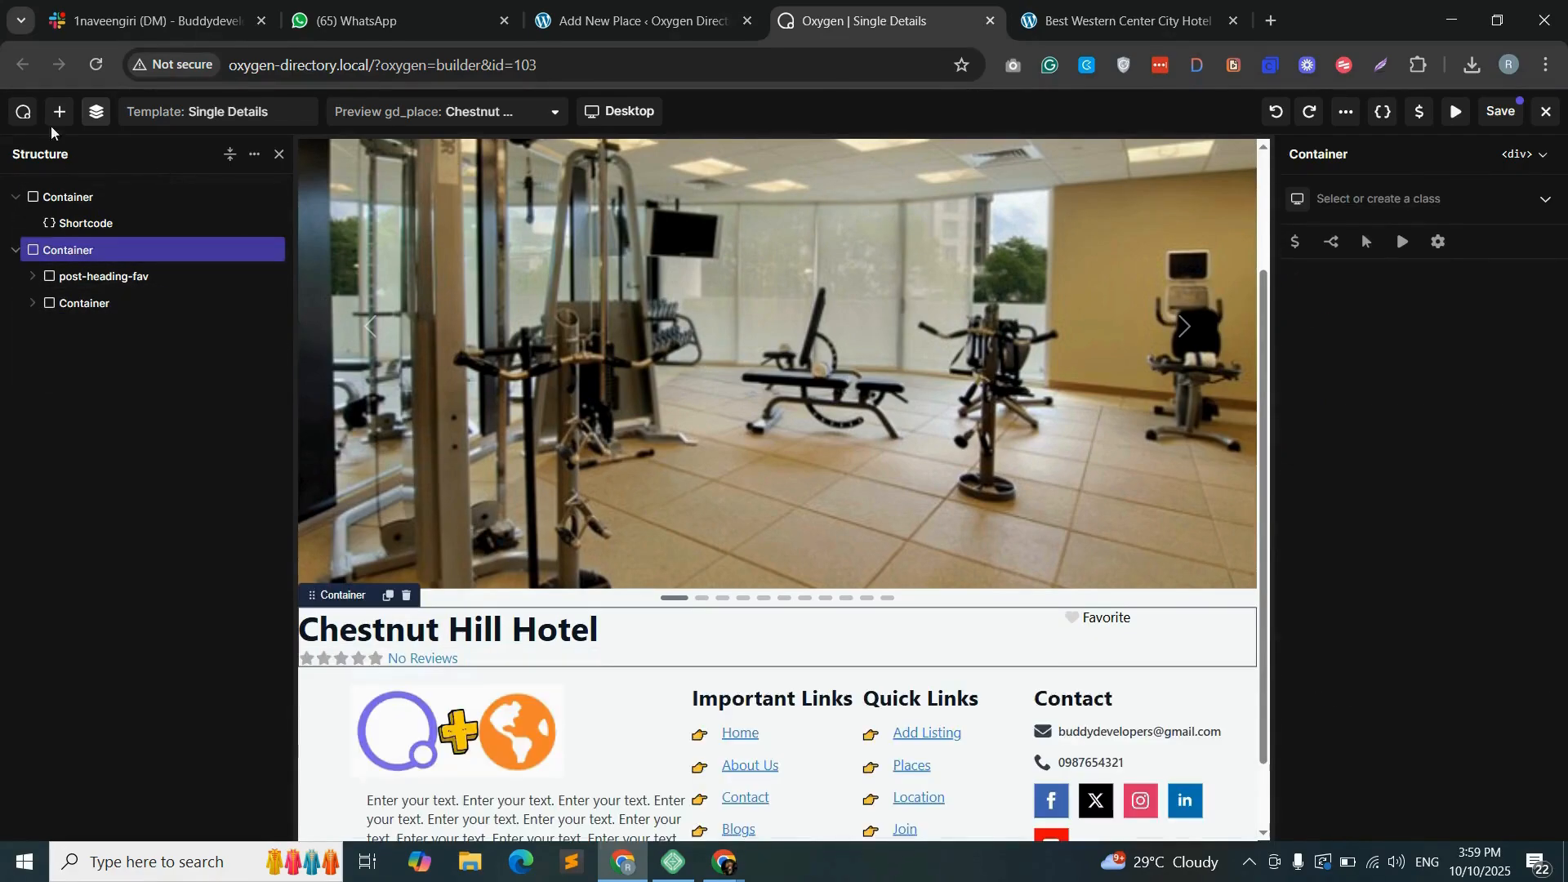
- Add another container below the rating and move it to the top level of the structure
{"action": "left_click", "coordinate": [59, 112]}
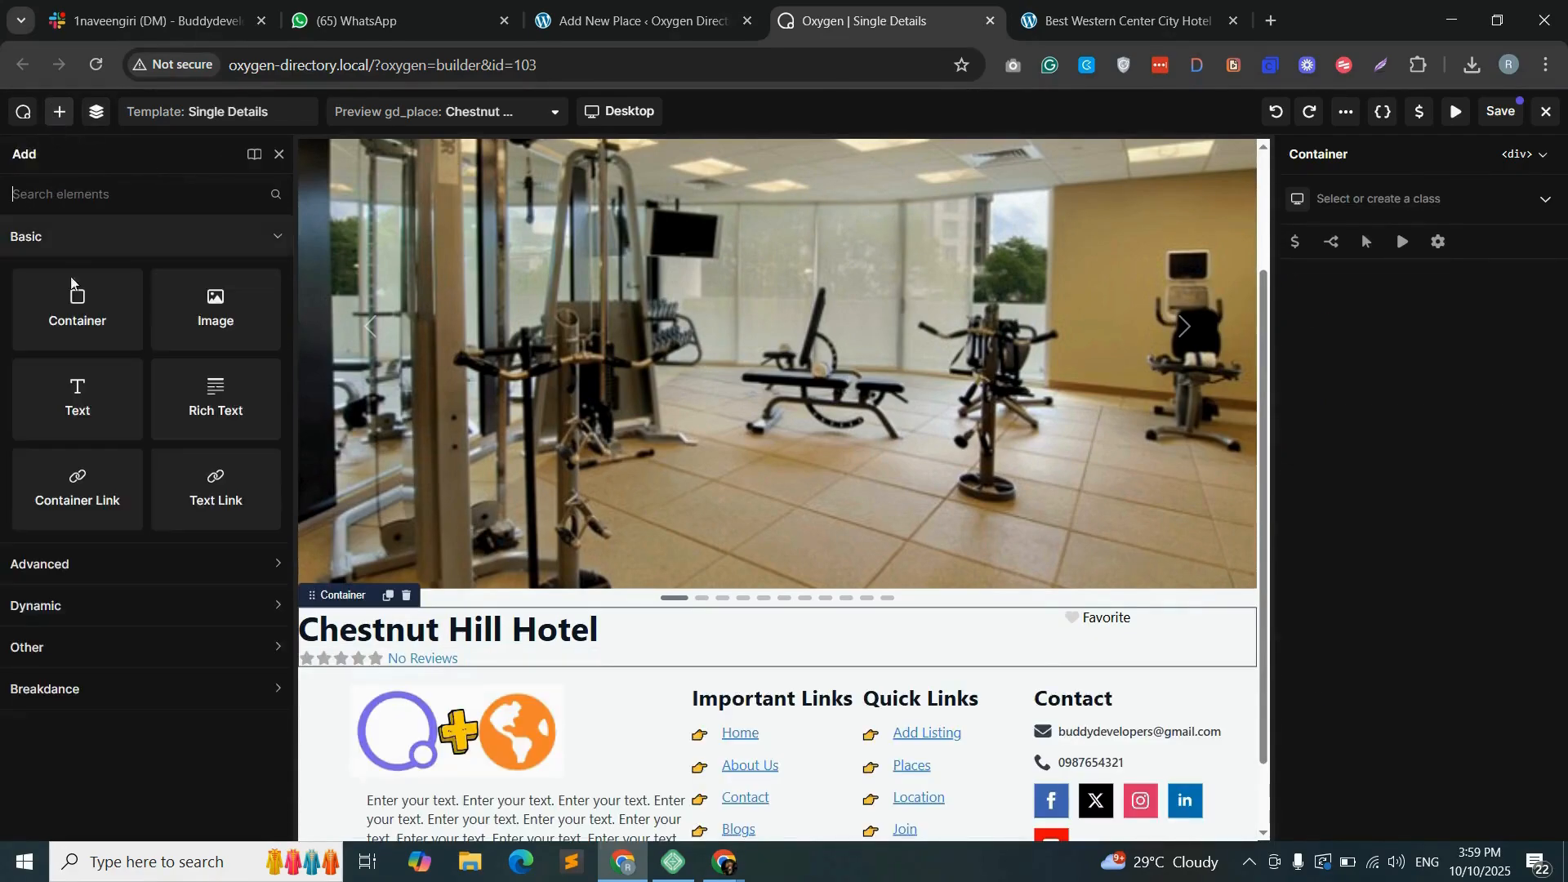
{"action": "left_click_drag", "start_coordinate": [510, 664], "coordinate": [511, 666]}
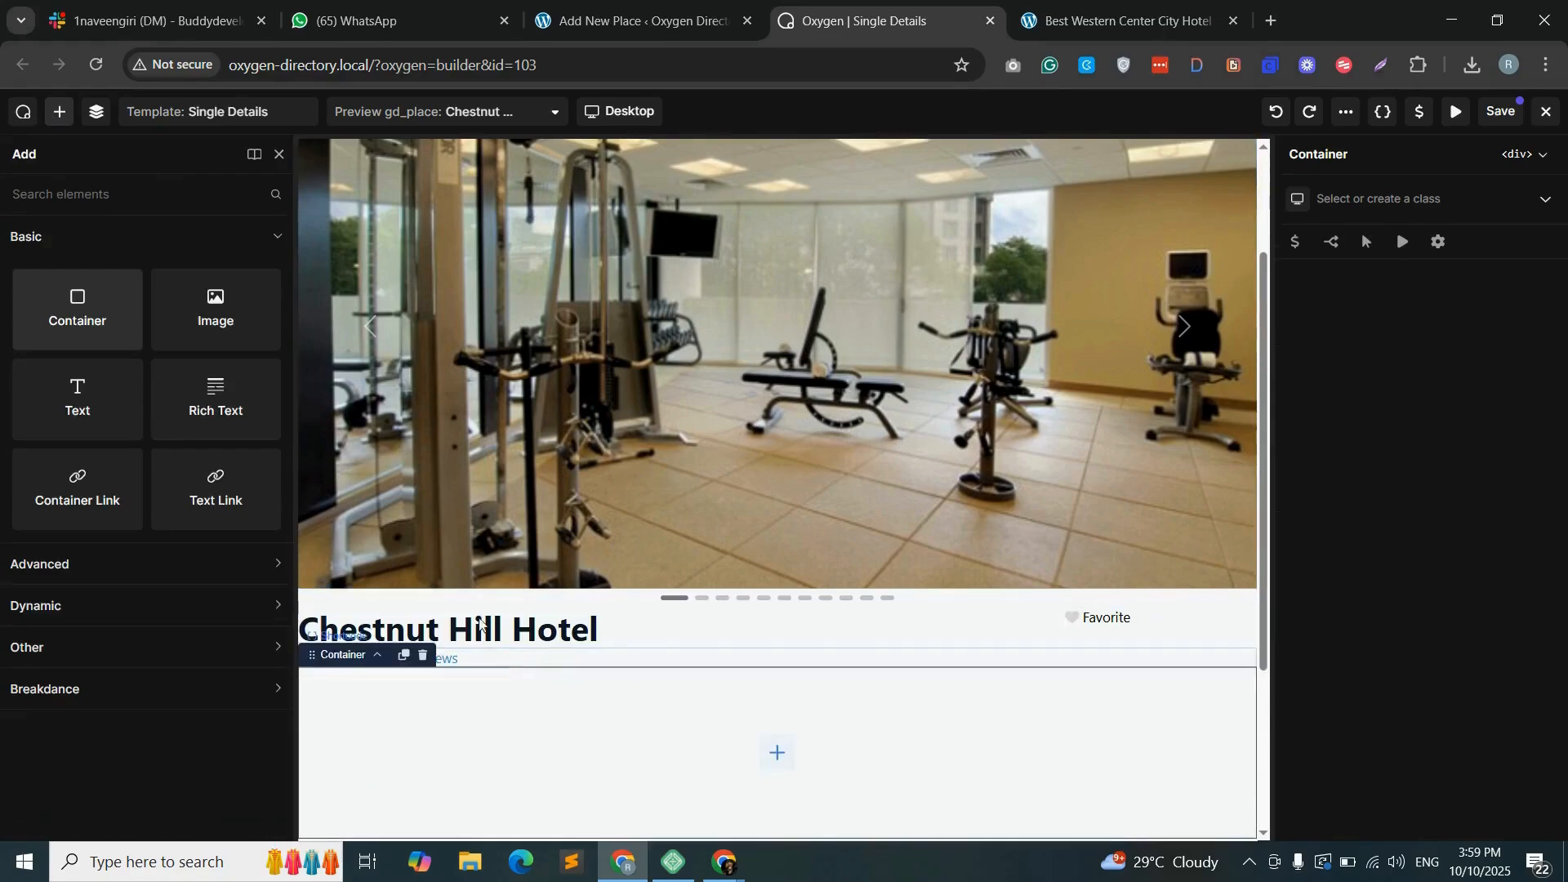
{"action": "left_click", "coordinate": [96, 112]}
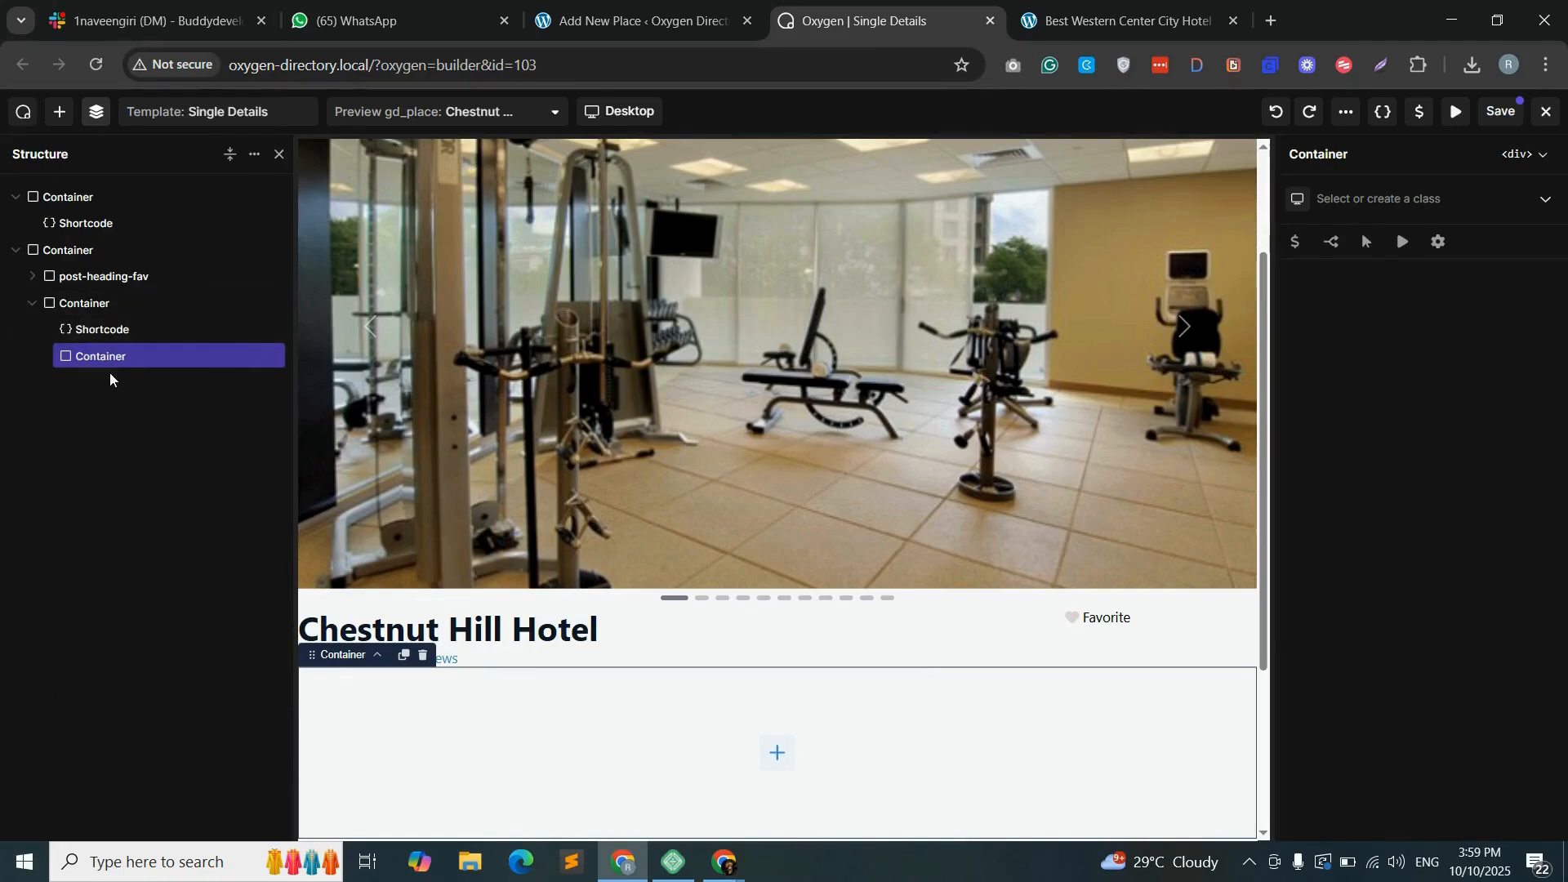
{"action": "left_click_drag", "start_coordinate": [51, 359], "coordinate": [32, 359]}
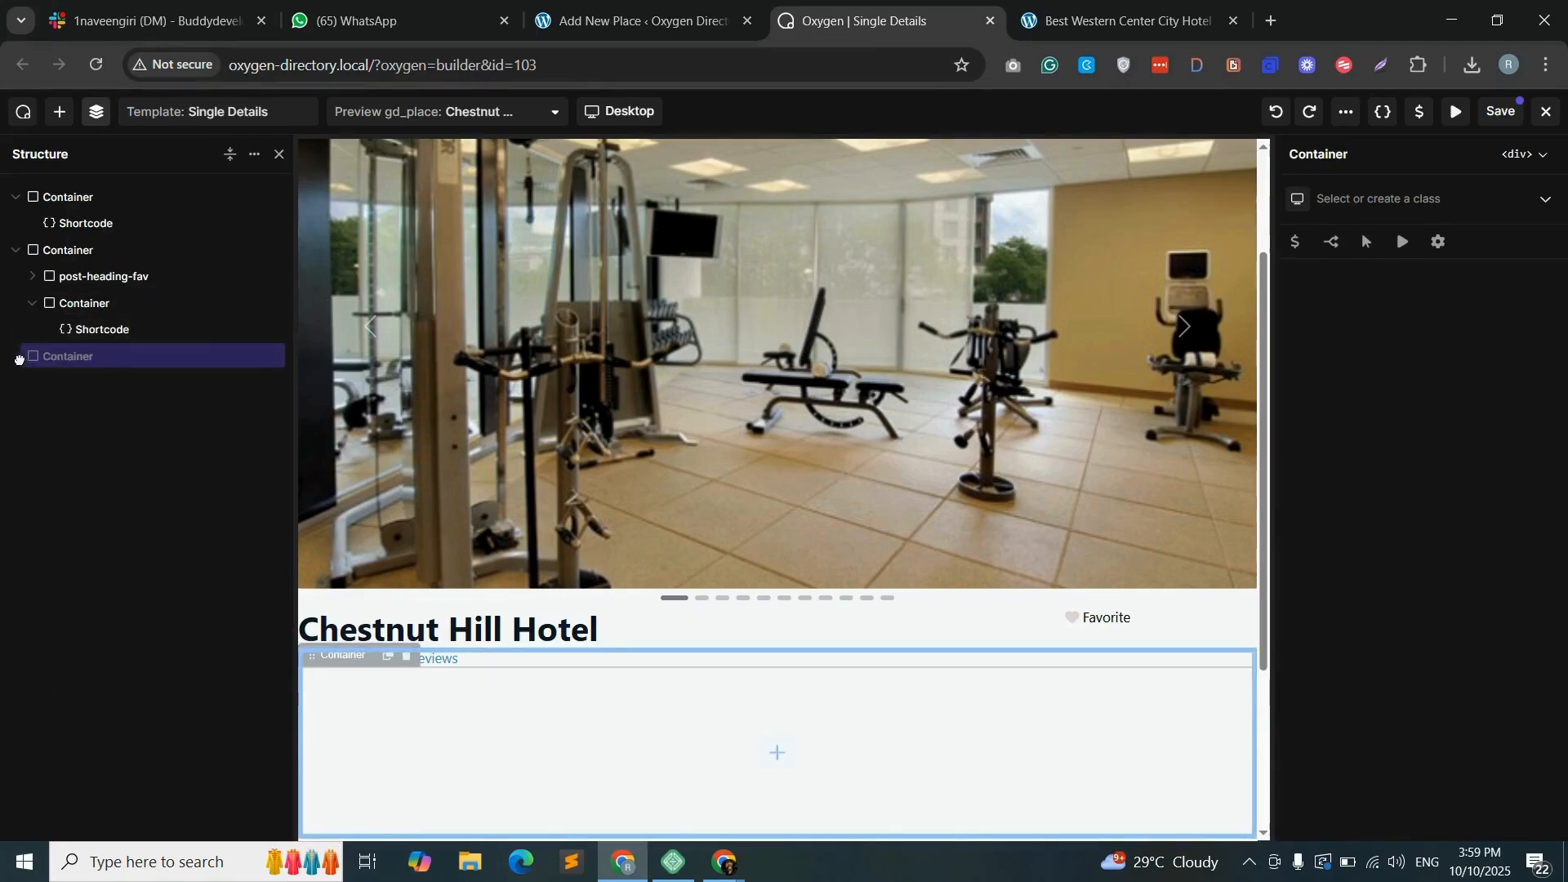
- Move post-heading-fav and the rating container into the new container, and nest that container inside the emptied one
{"action": "left_click", "coordinate": [36, 307]}
{"action": "left_click", "coordinate": [32, 304]}
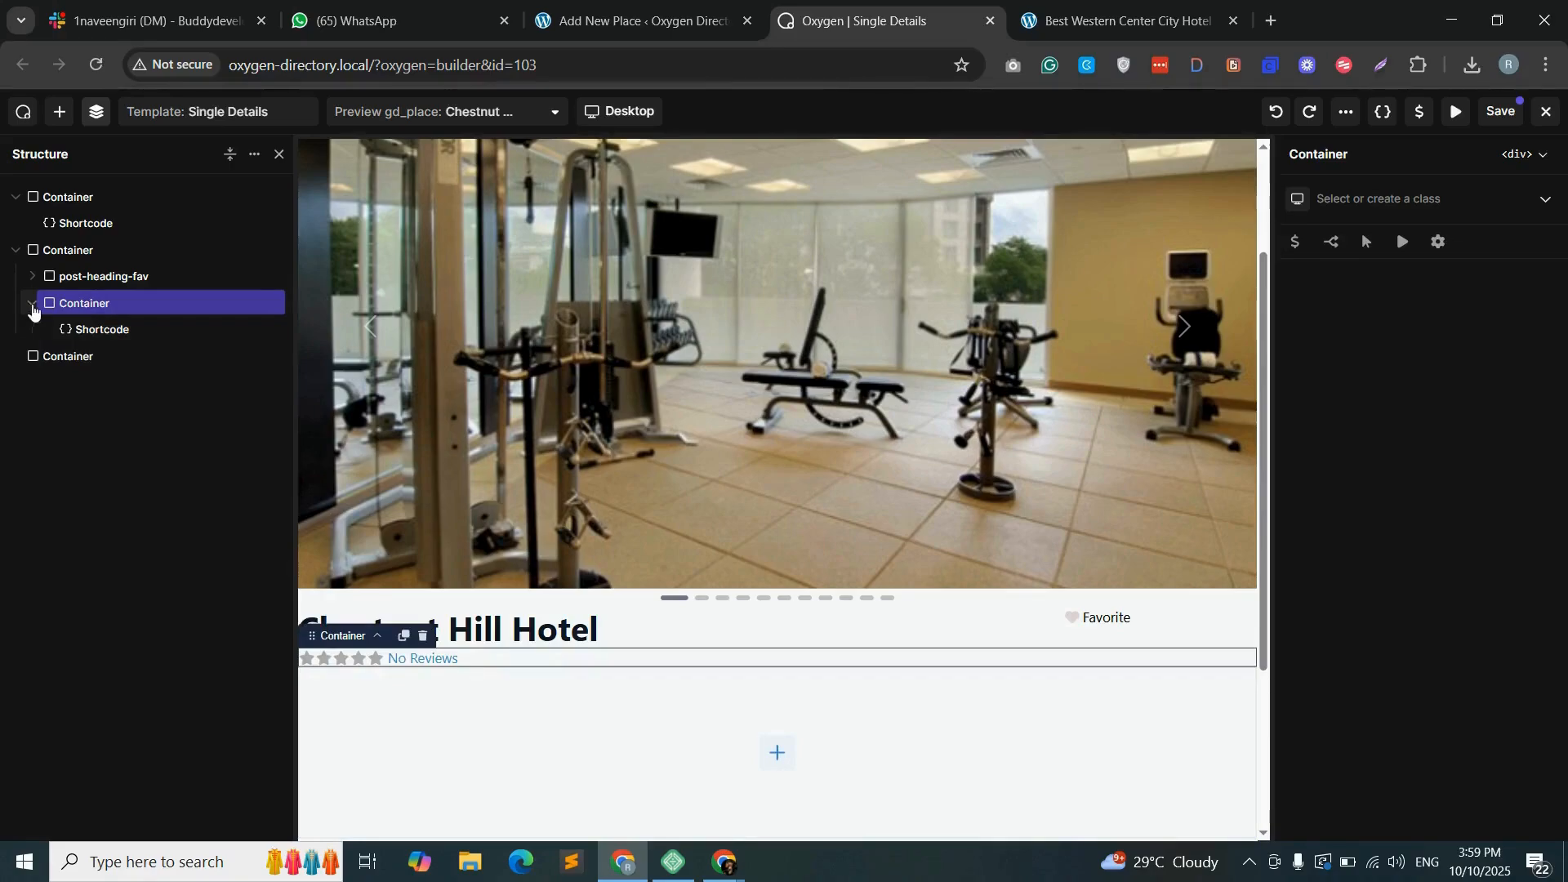
{"action": "left_click", "coordinate": [74, 277]}
{"action": "left_click_drag", "start_coordinate": [74, 277], "coordinate": [79, 341]}
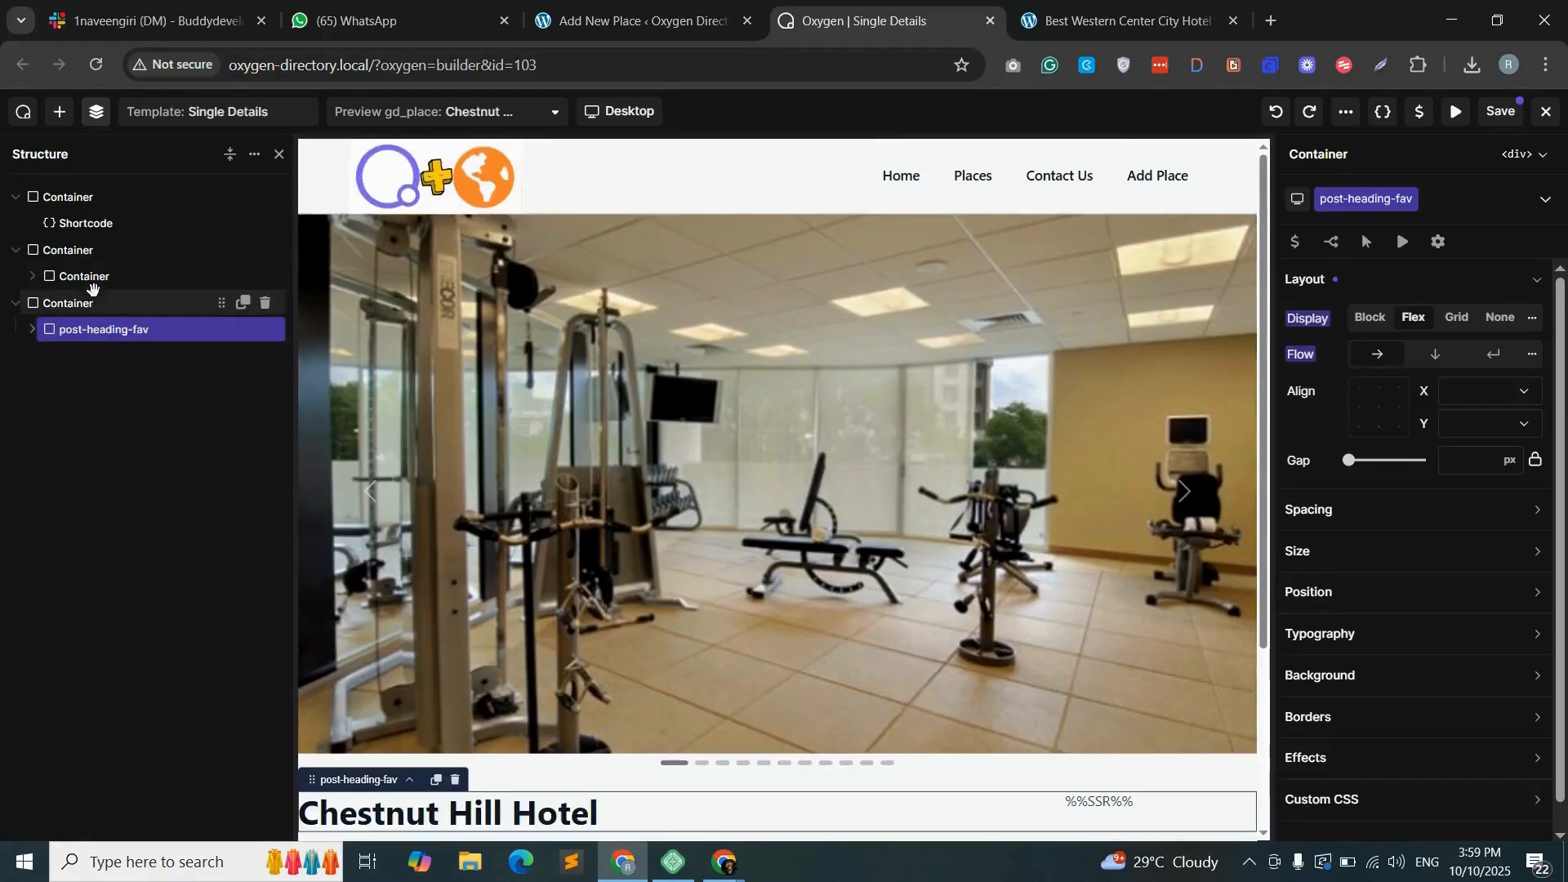
{"action": "left_click_drag", "start_coordinate": [92, 277], "coordinate": [137, 341]}
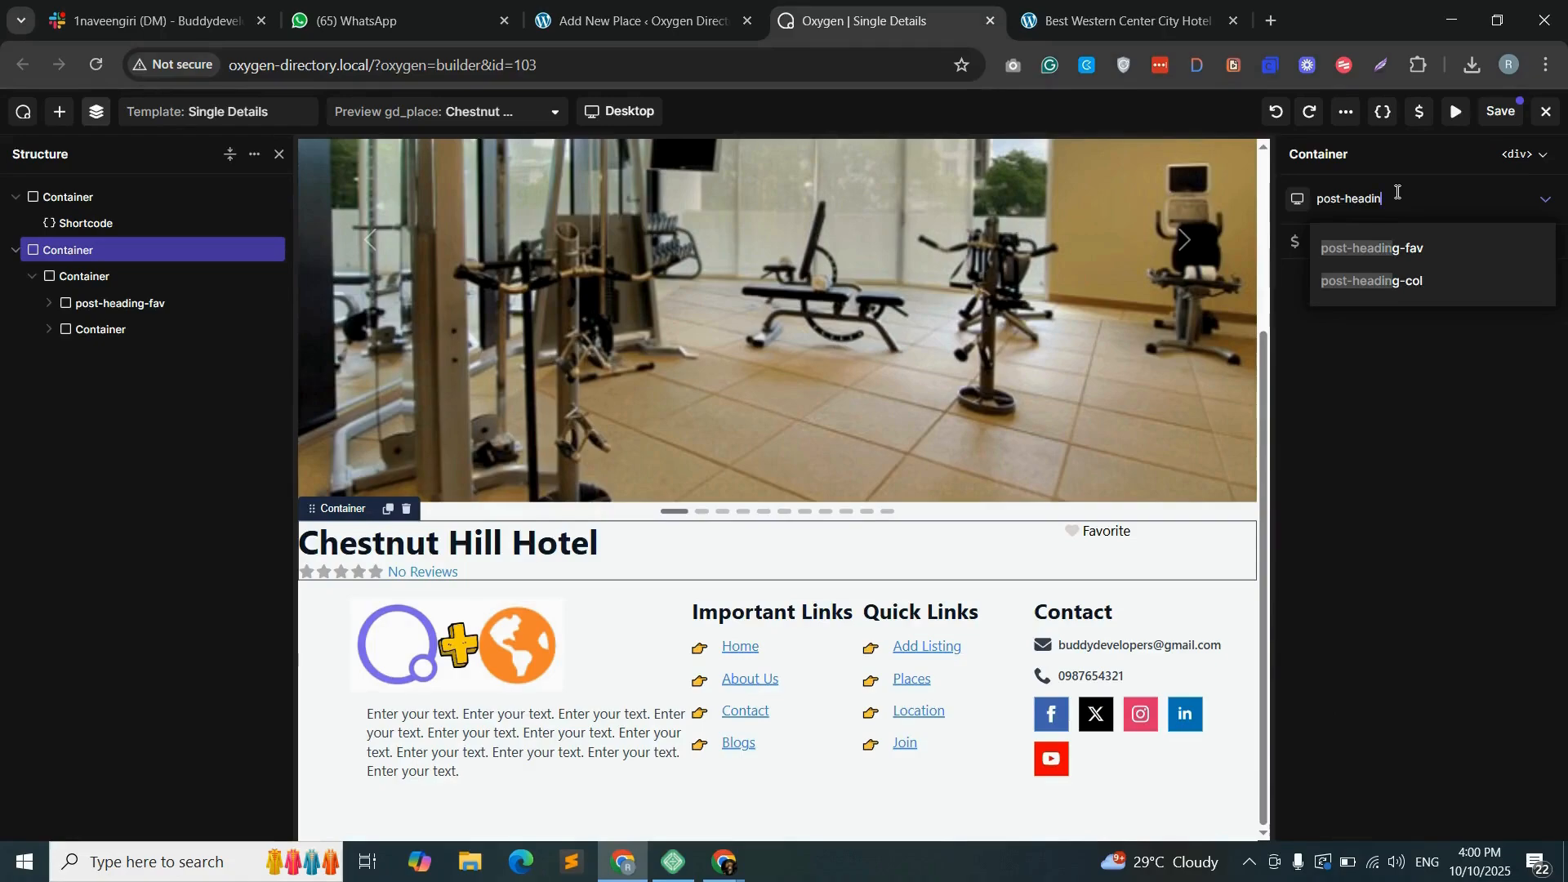
- Give the outer heading container the class post-heading-containet-with-fav and set it to a horizontal flex layout
{"action": "type", "text": "g-containet"}
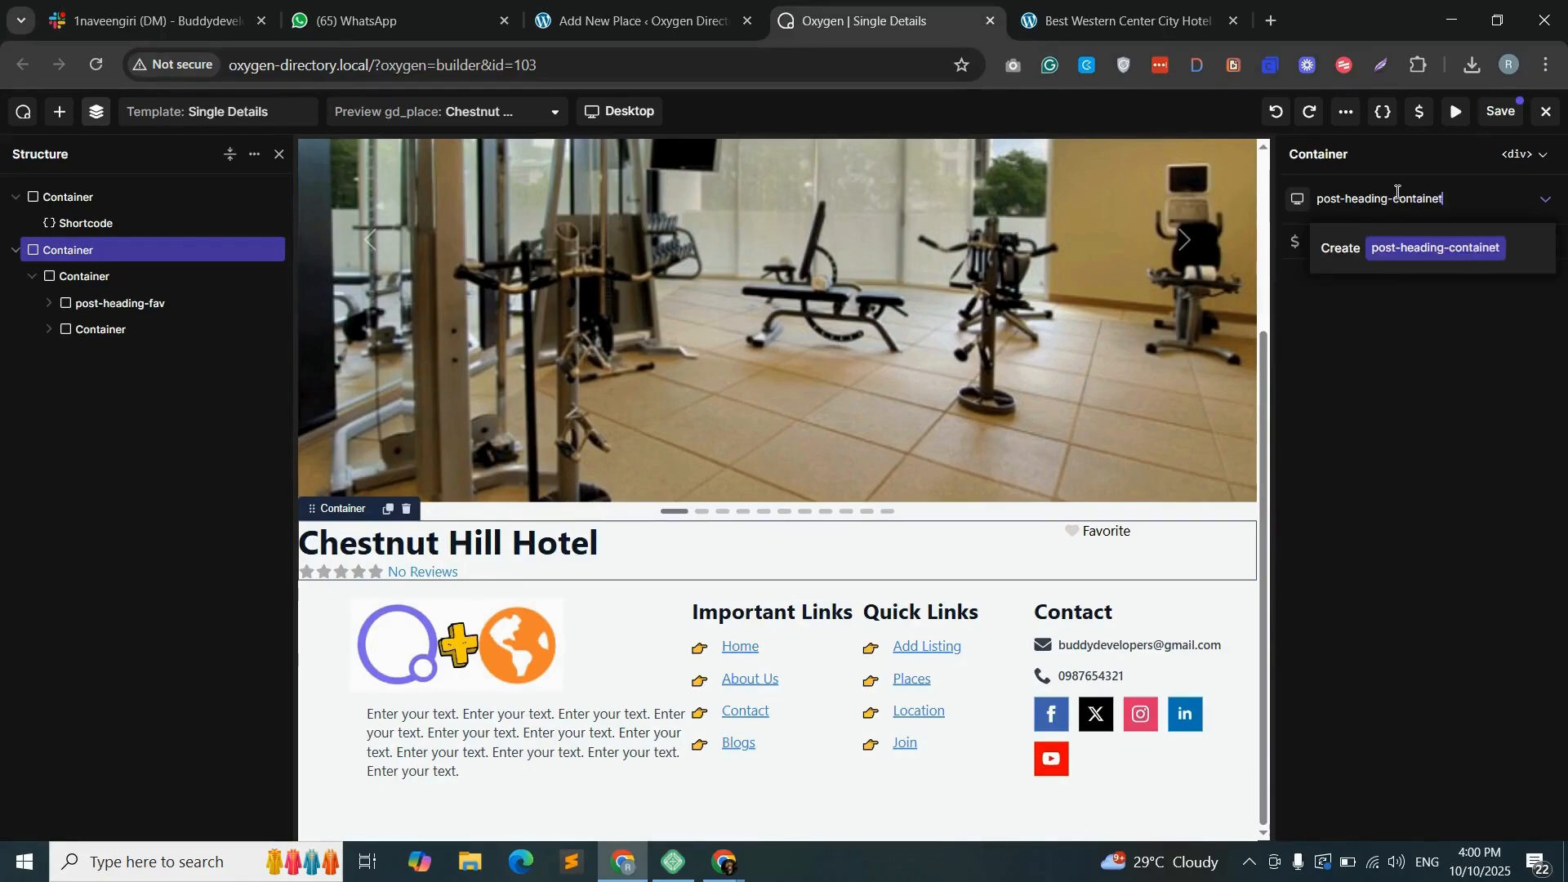
{"action": "type", "text": "-with-fav"}
{"action": "key", "text": "Return"}
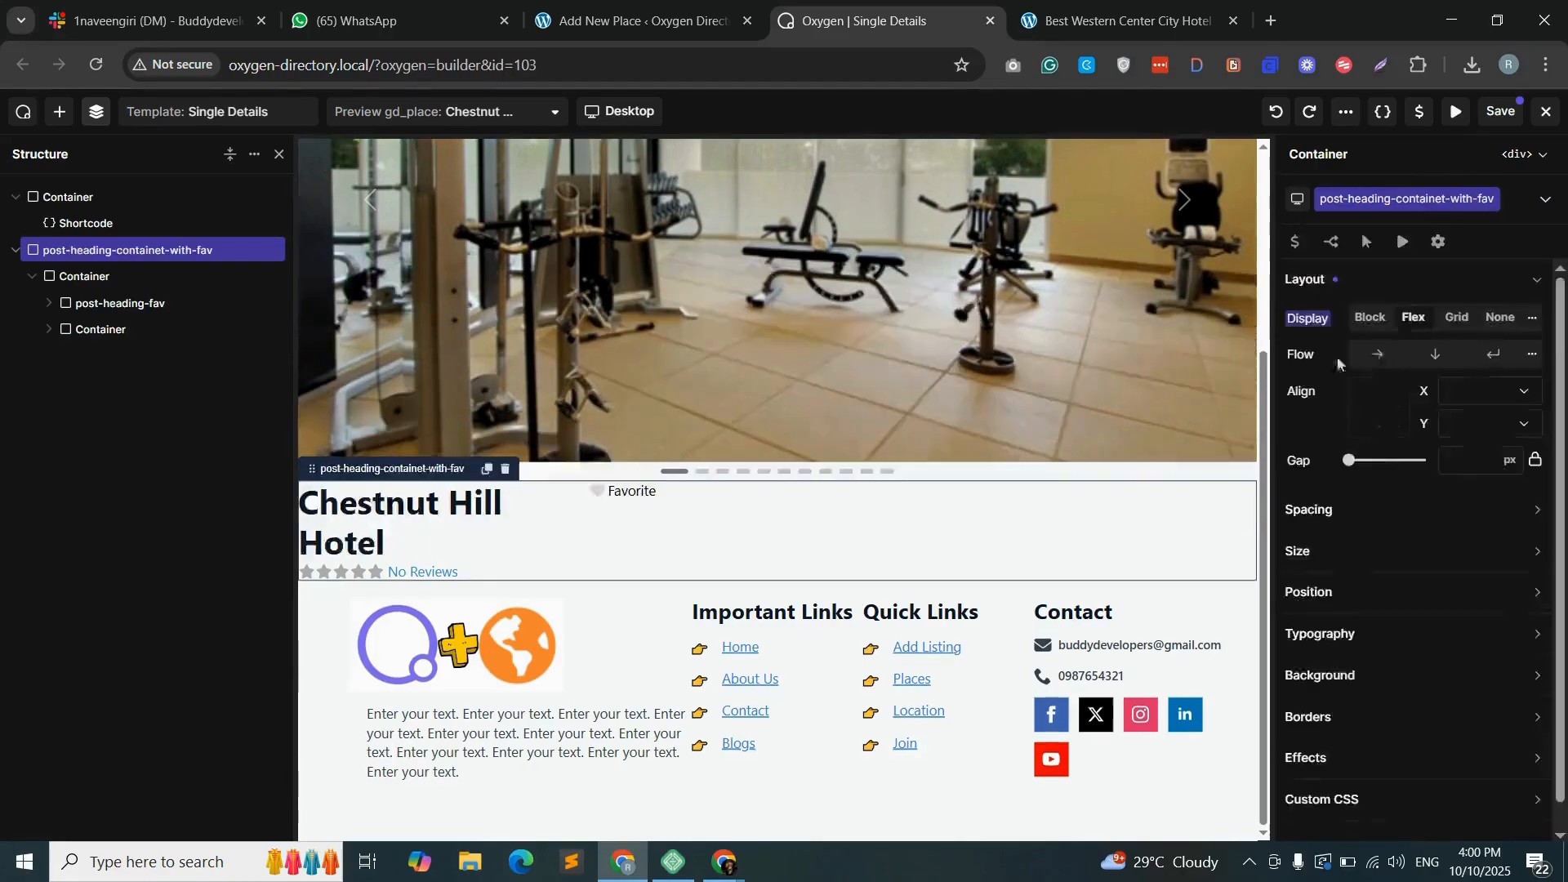
{"action": "left_click", "coordinate": [1380, 362]}
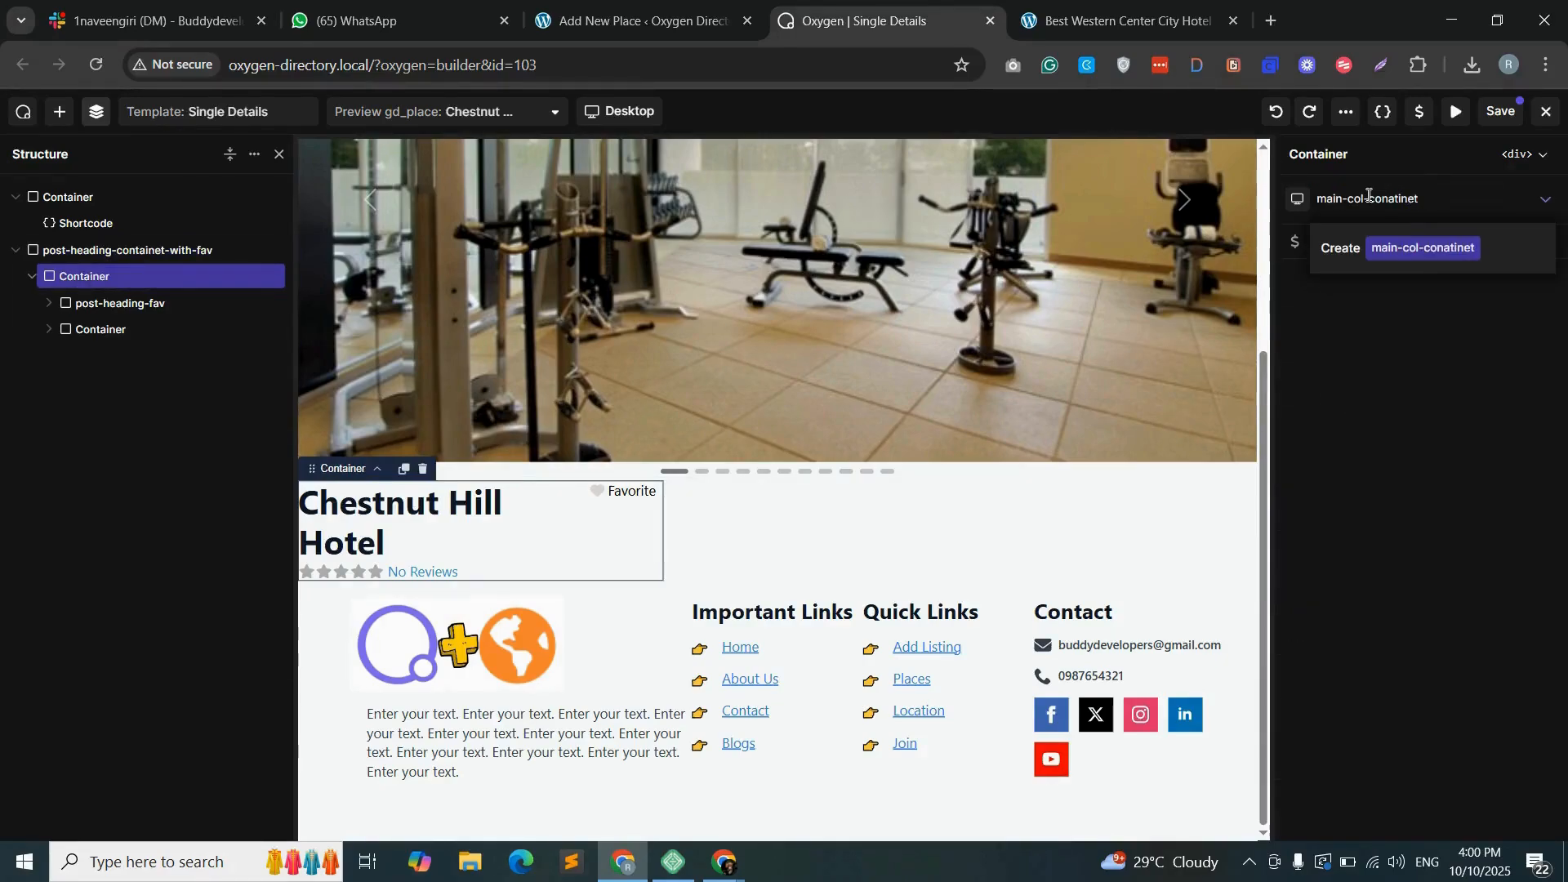
- Give the inner container the class main-col-conatiner and set its width to 90%
{"action": "type", "text": "r"}
{"action": "left_click", "coordinate": [1397, 245]}
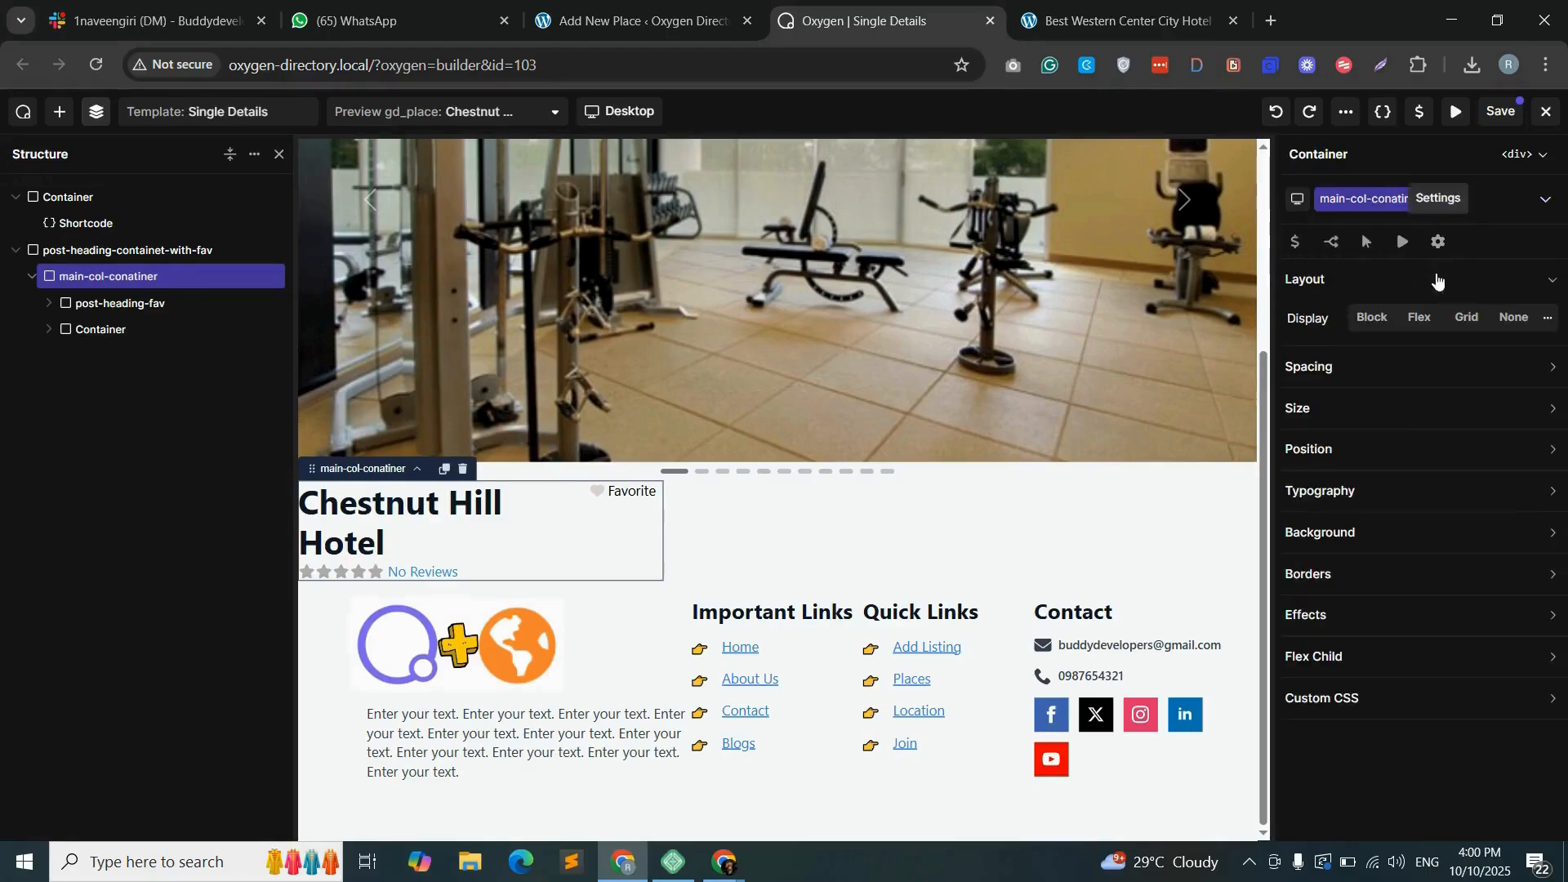
{"action": "left_click", "coordinate": [1338, 412]}
{"action": "left_click", "coordinate": [1395, 448]}
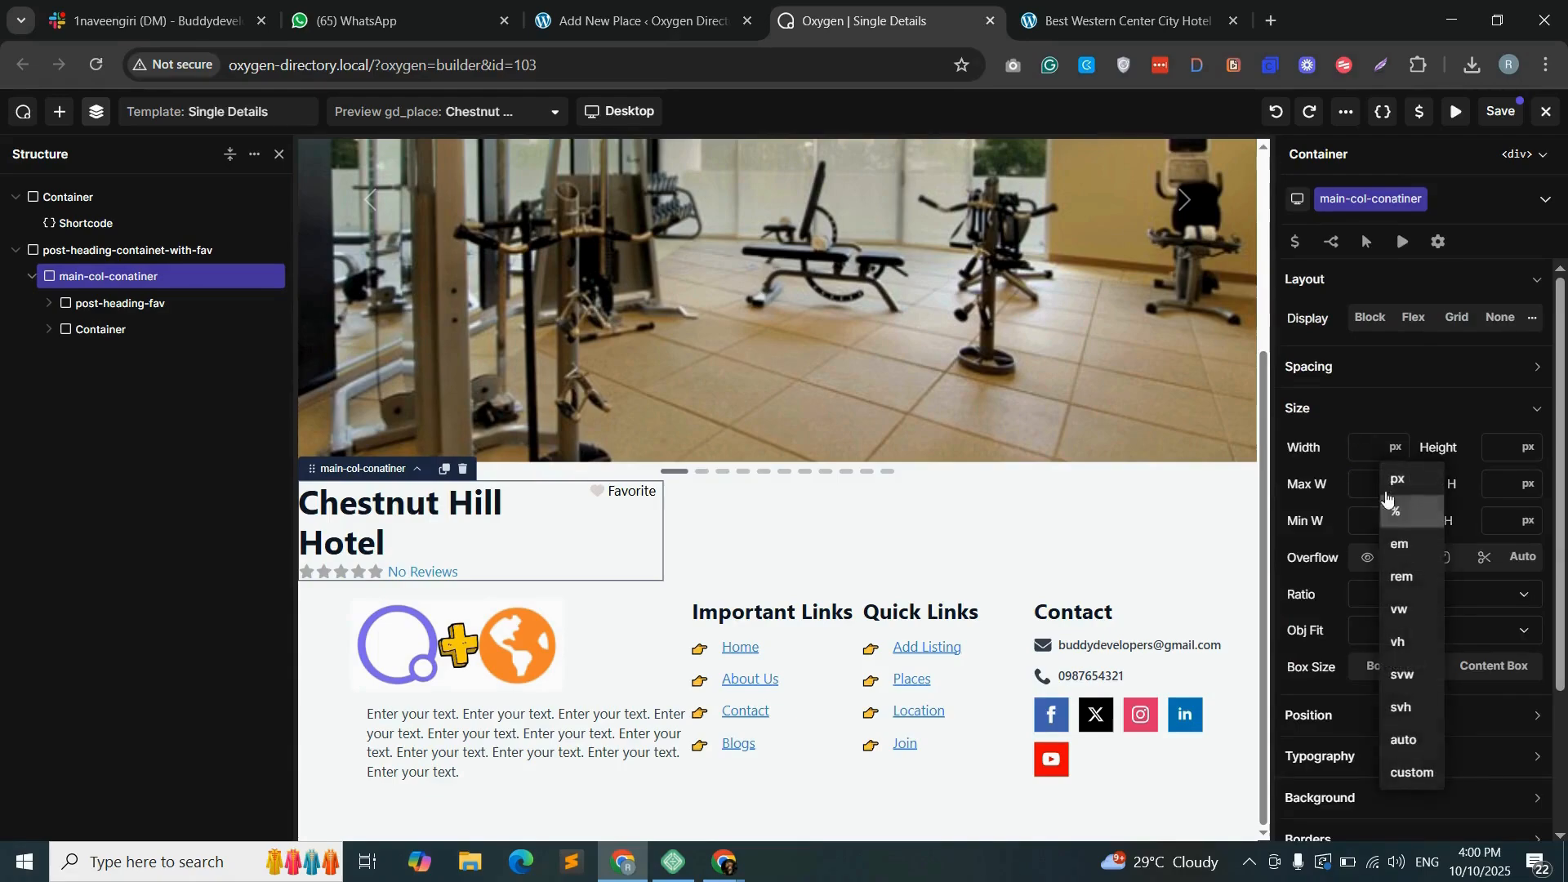
{"action": "left_click", "coordinate": [1399, 508]}
{"action": "left_click", "coordinate": [1372, 448]}
{"action": "type", "text": "9"}
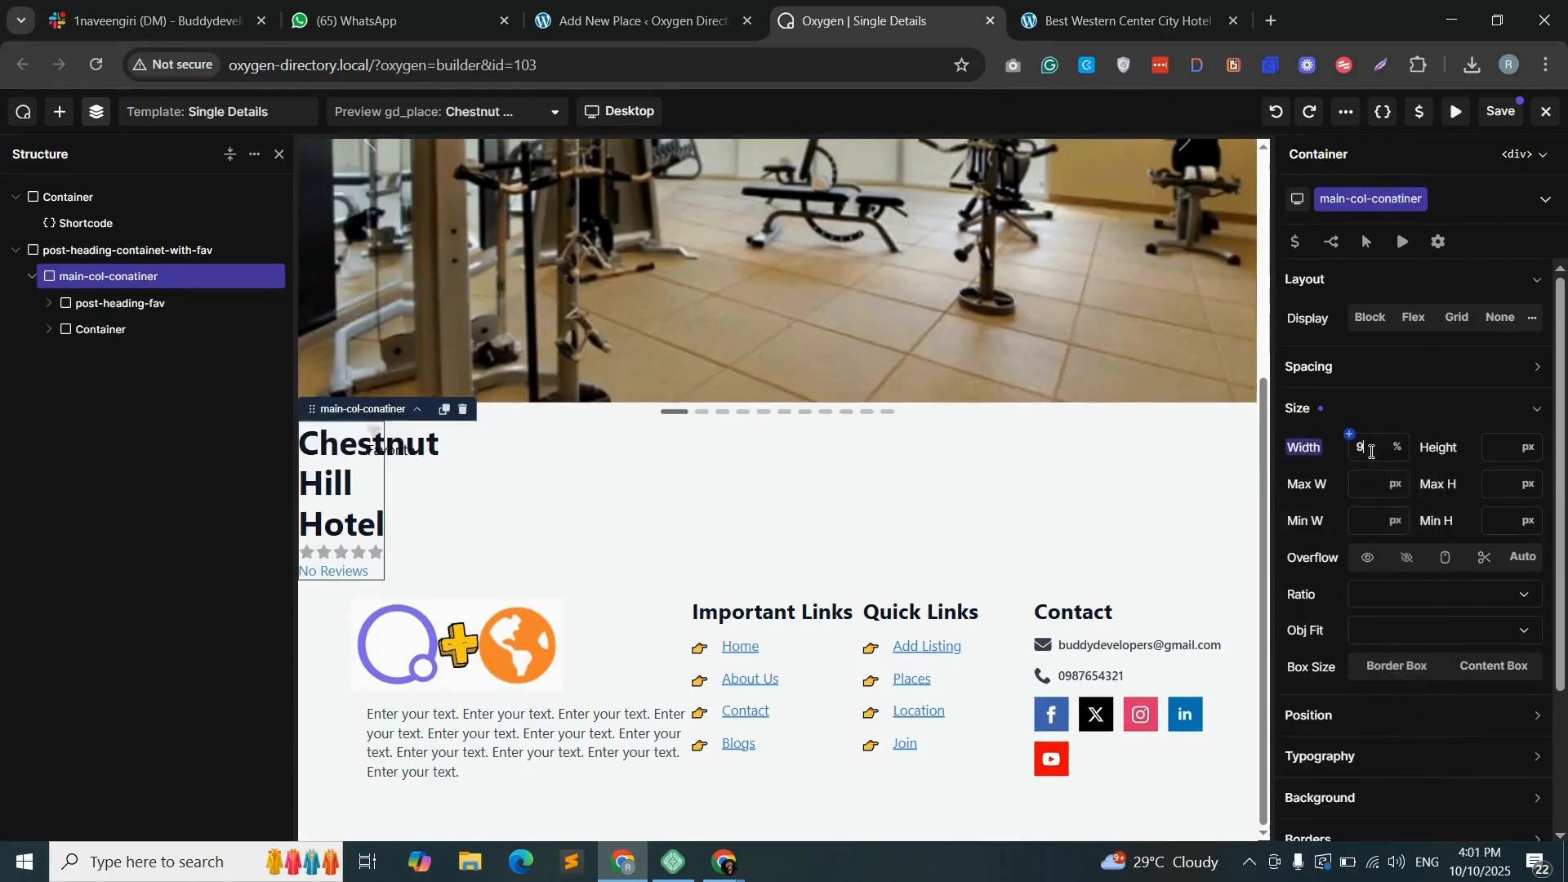
{"action": "type", "text": "0"}
- Center the contents of post-heading-containet-with-fav both horizontally and vertically
{"action": "left_click", "coordinate": [131, 250]}
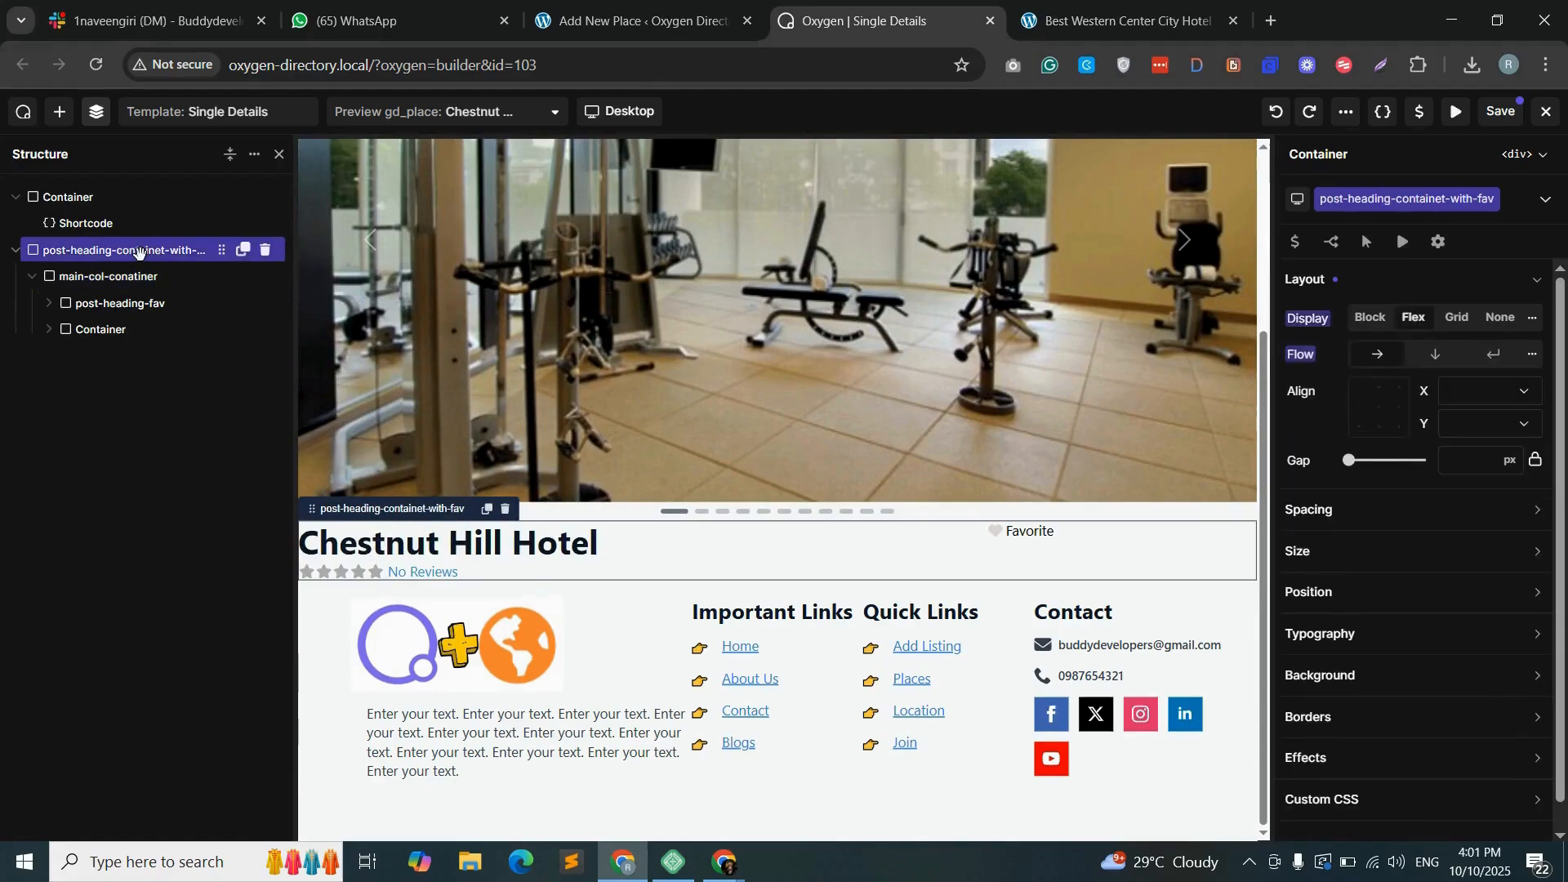
{"action": "left_click", "coordinate": [1474, 395]}
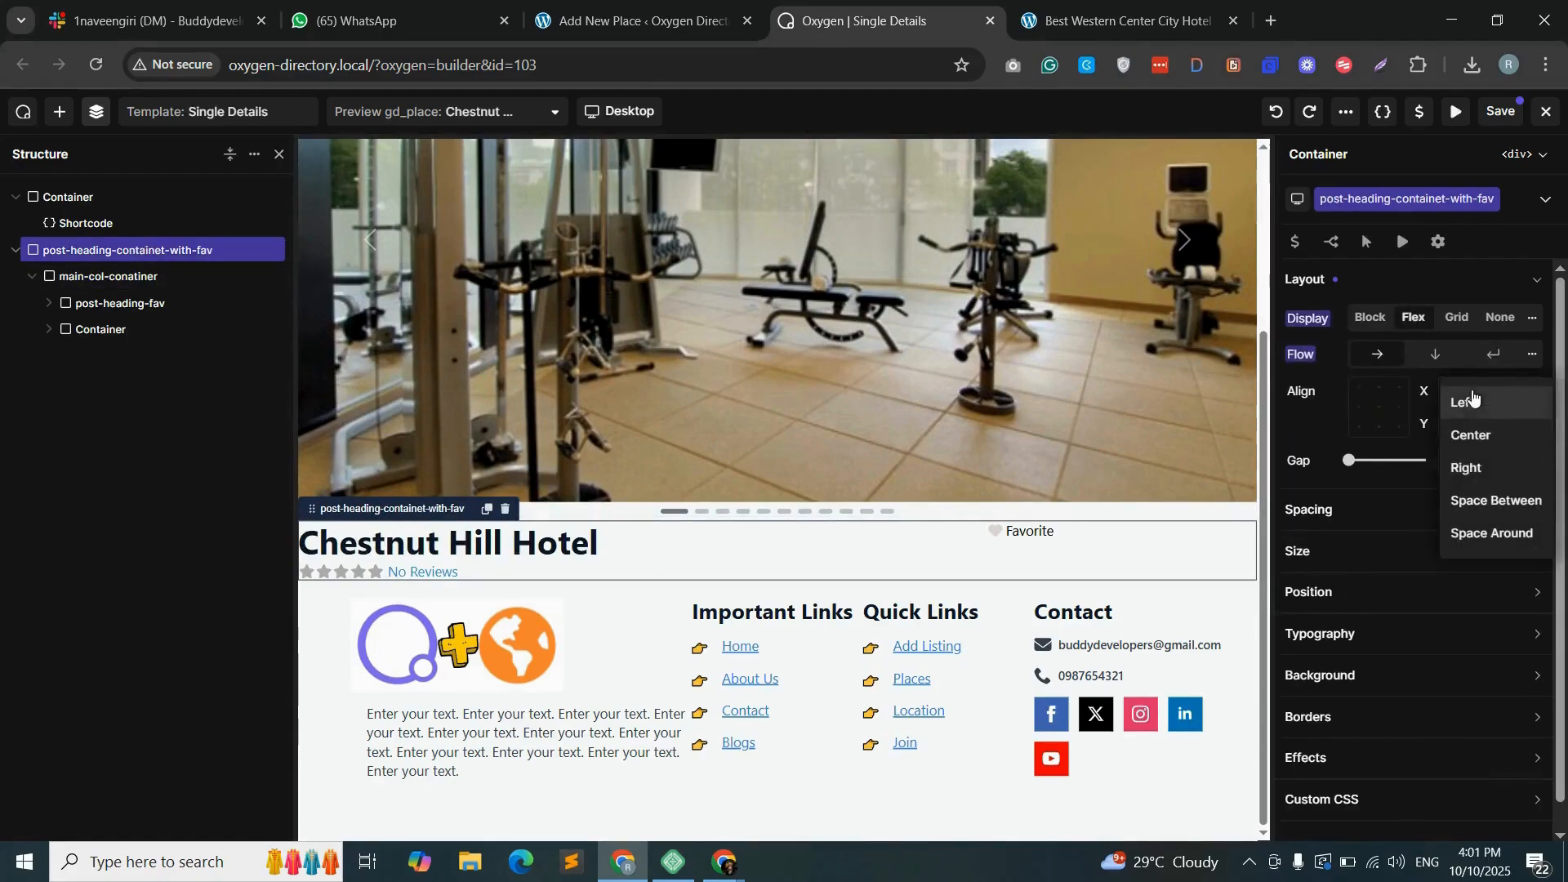
{"action": "left_click", "coordinate": [1474, 437]}
{"action": "left_click", "coordinate": [1485, 426]}
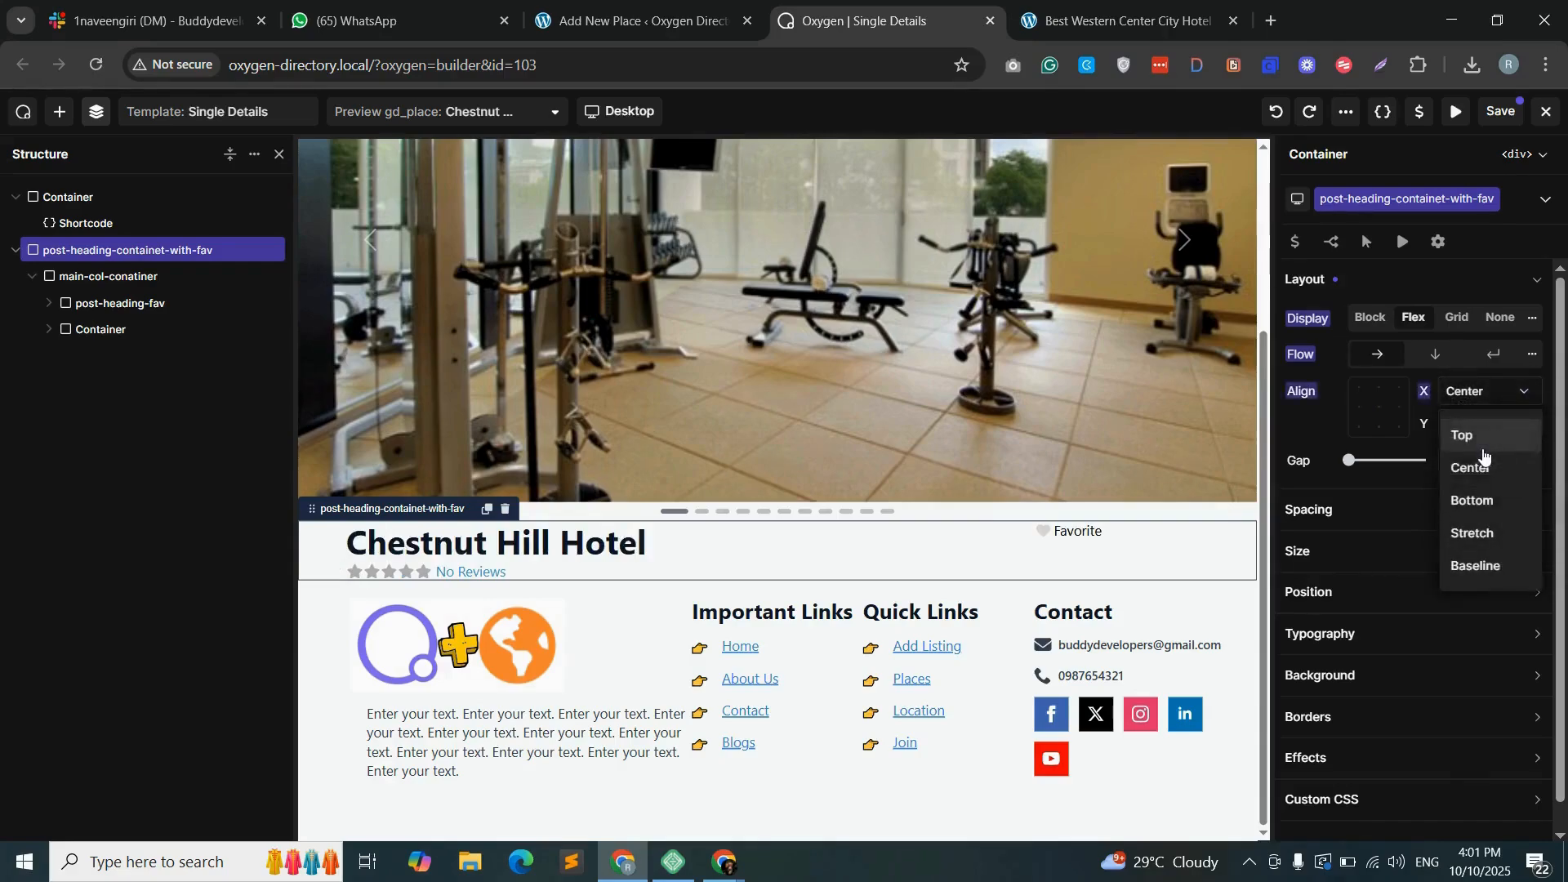
{"action": "left_click", "coordinate": [1471, 466]}
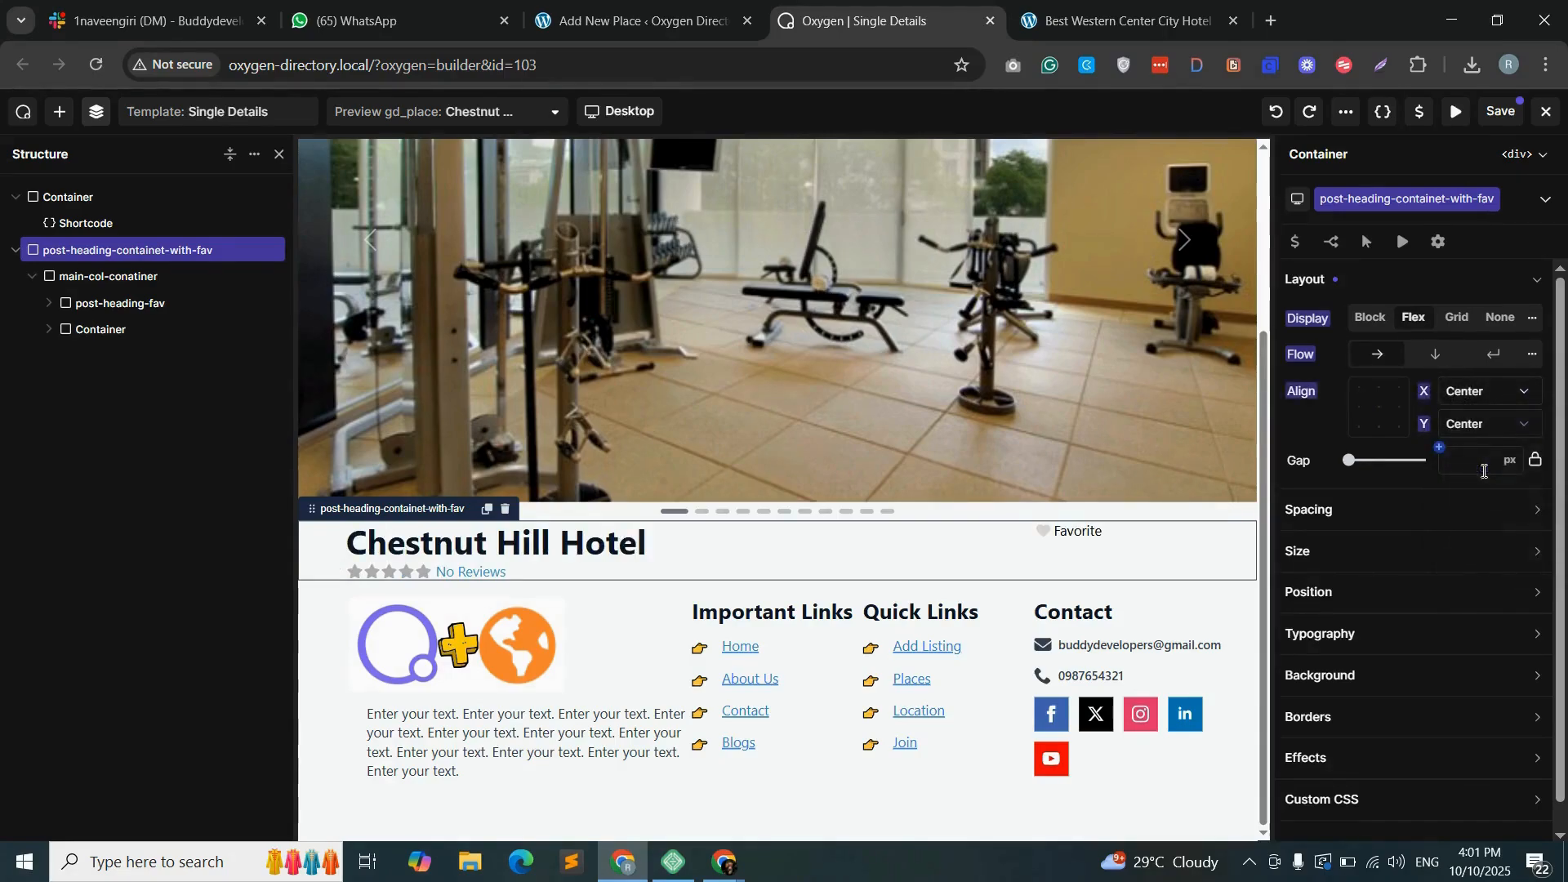
- Save the template and reload the Best Western Center City Hotel page to check the heading alignment
{"action": "left_click", "coordinate": [1501, 118]}
{"action": "left_click", "coordinate": [1127, 21]}
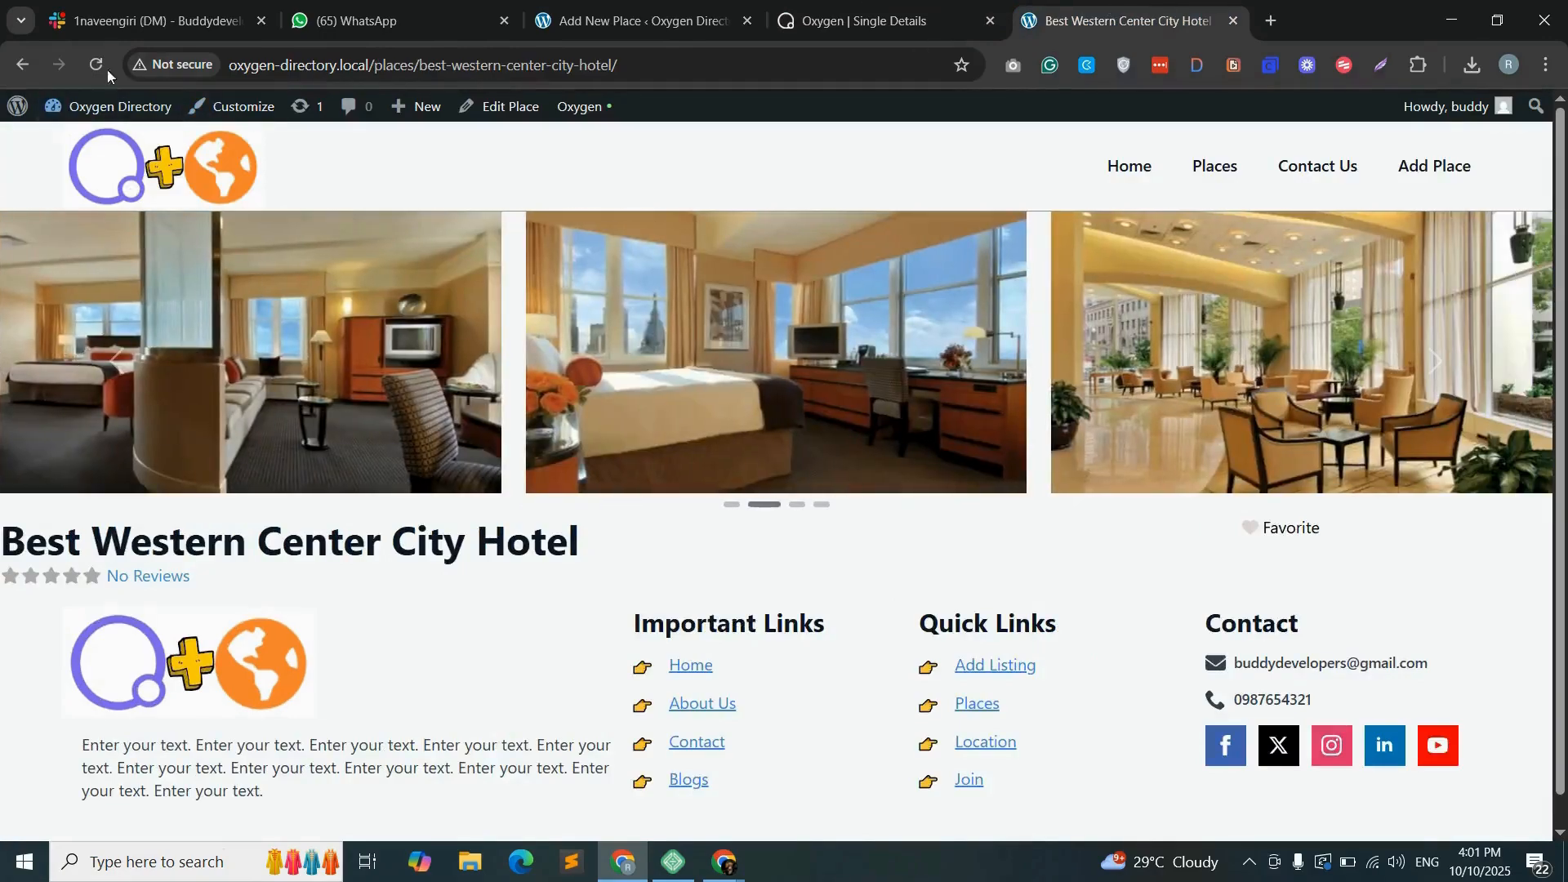
{"action": "left_click", "coordinate": [100, 64]}
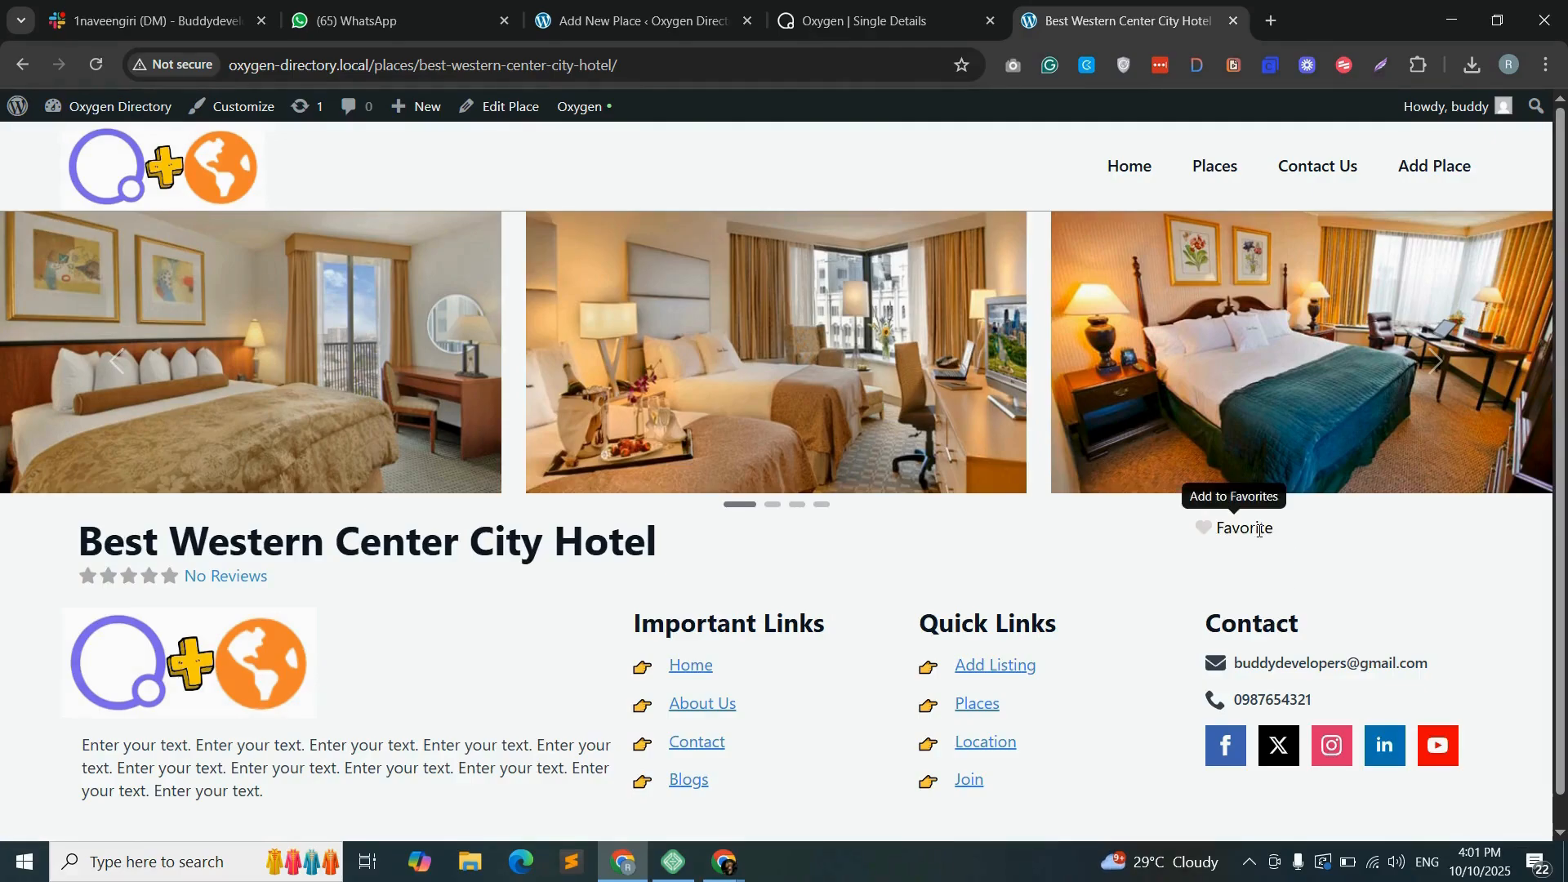
- Set the fav-col container in the template to a flex layout aligned right horizontally and centered vertically
{"action": "key", "text": "ctrl+shift+Tab"}
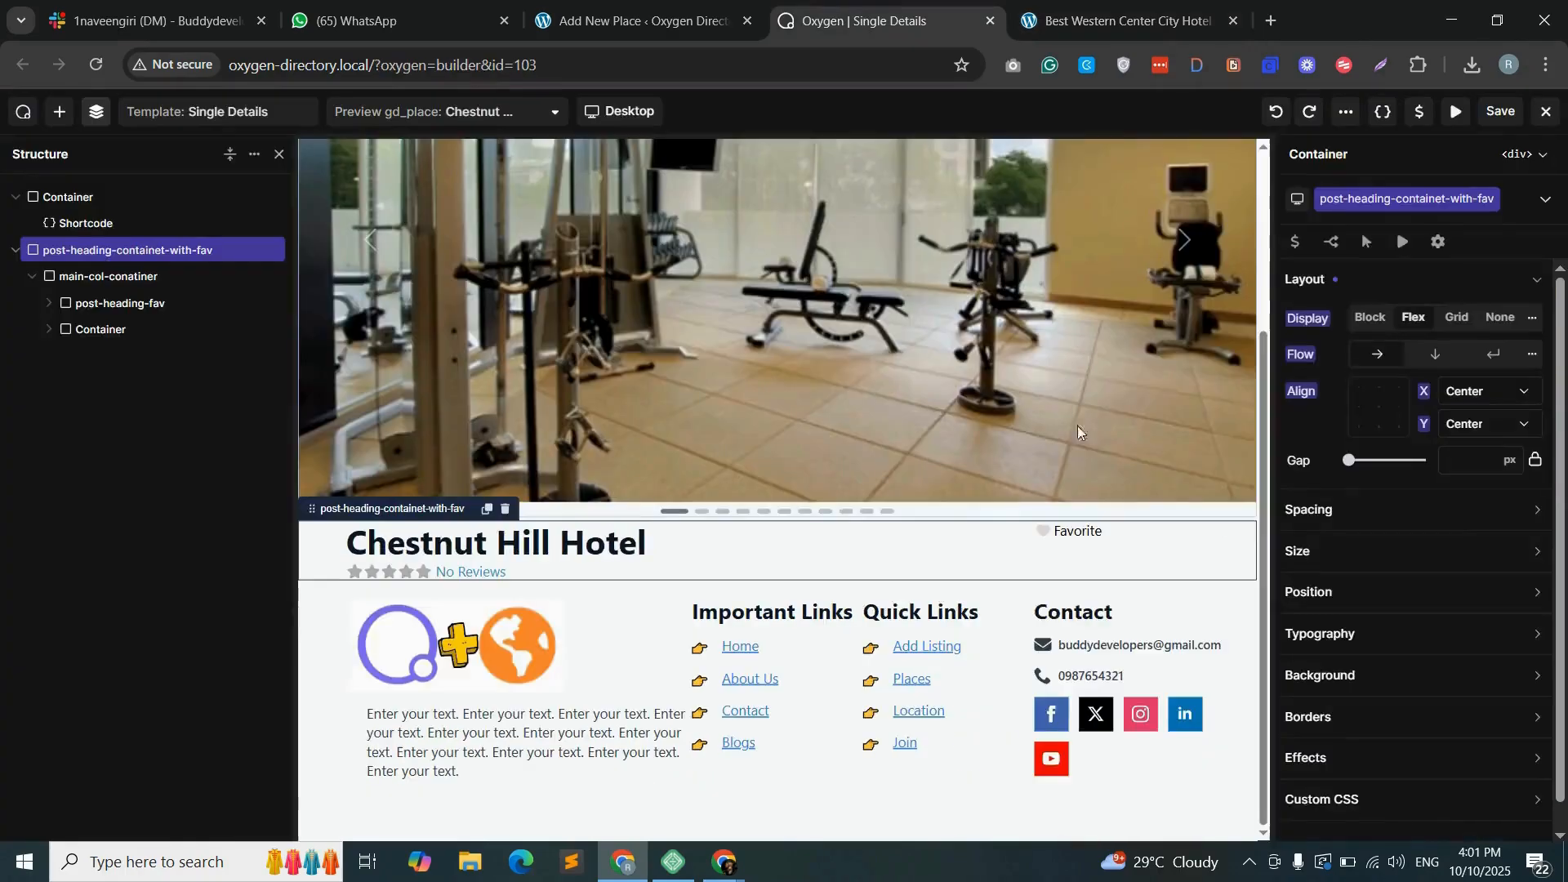
{"action": "left_click", "coordinate": [1131, 538]}
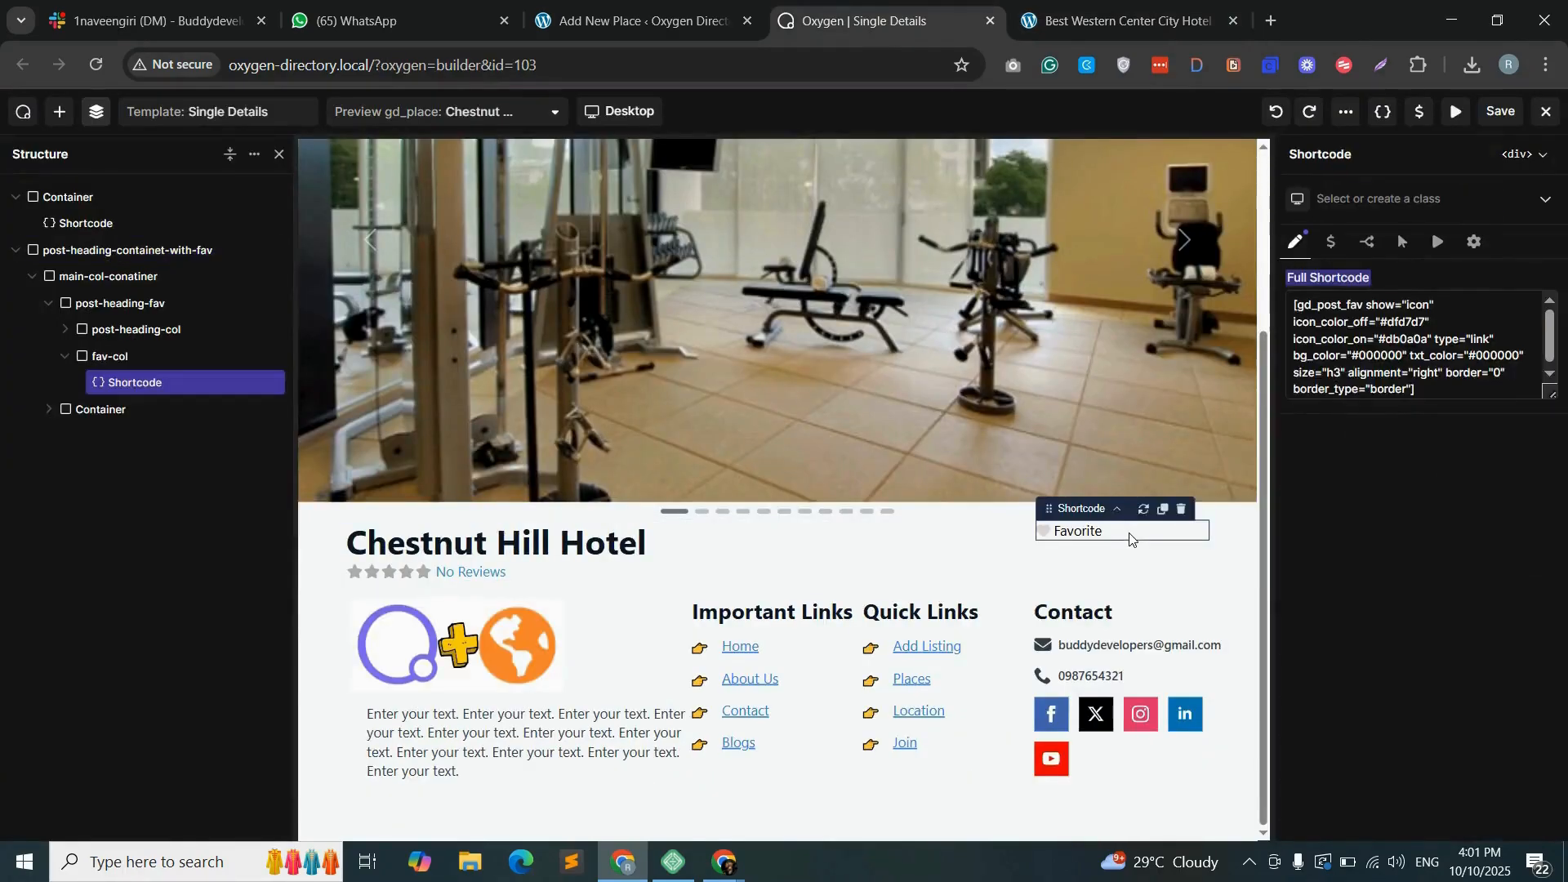
{"action": "left_click", "coordinate": [114, 356]}
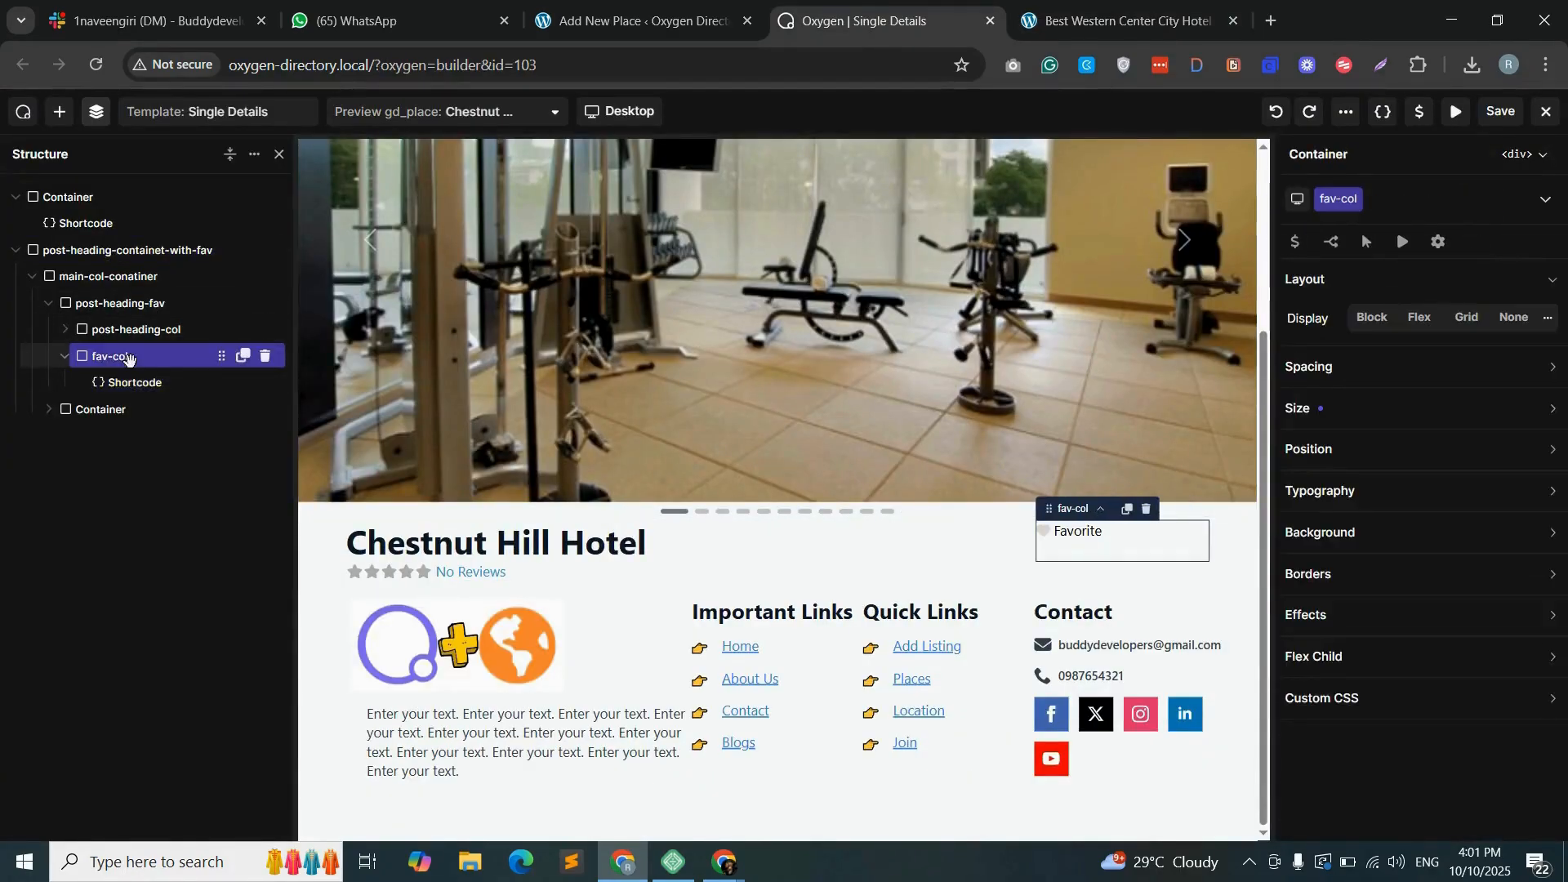
{"action": "left_click", "coordinate": [1421, 327]}
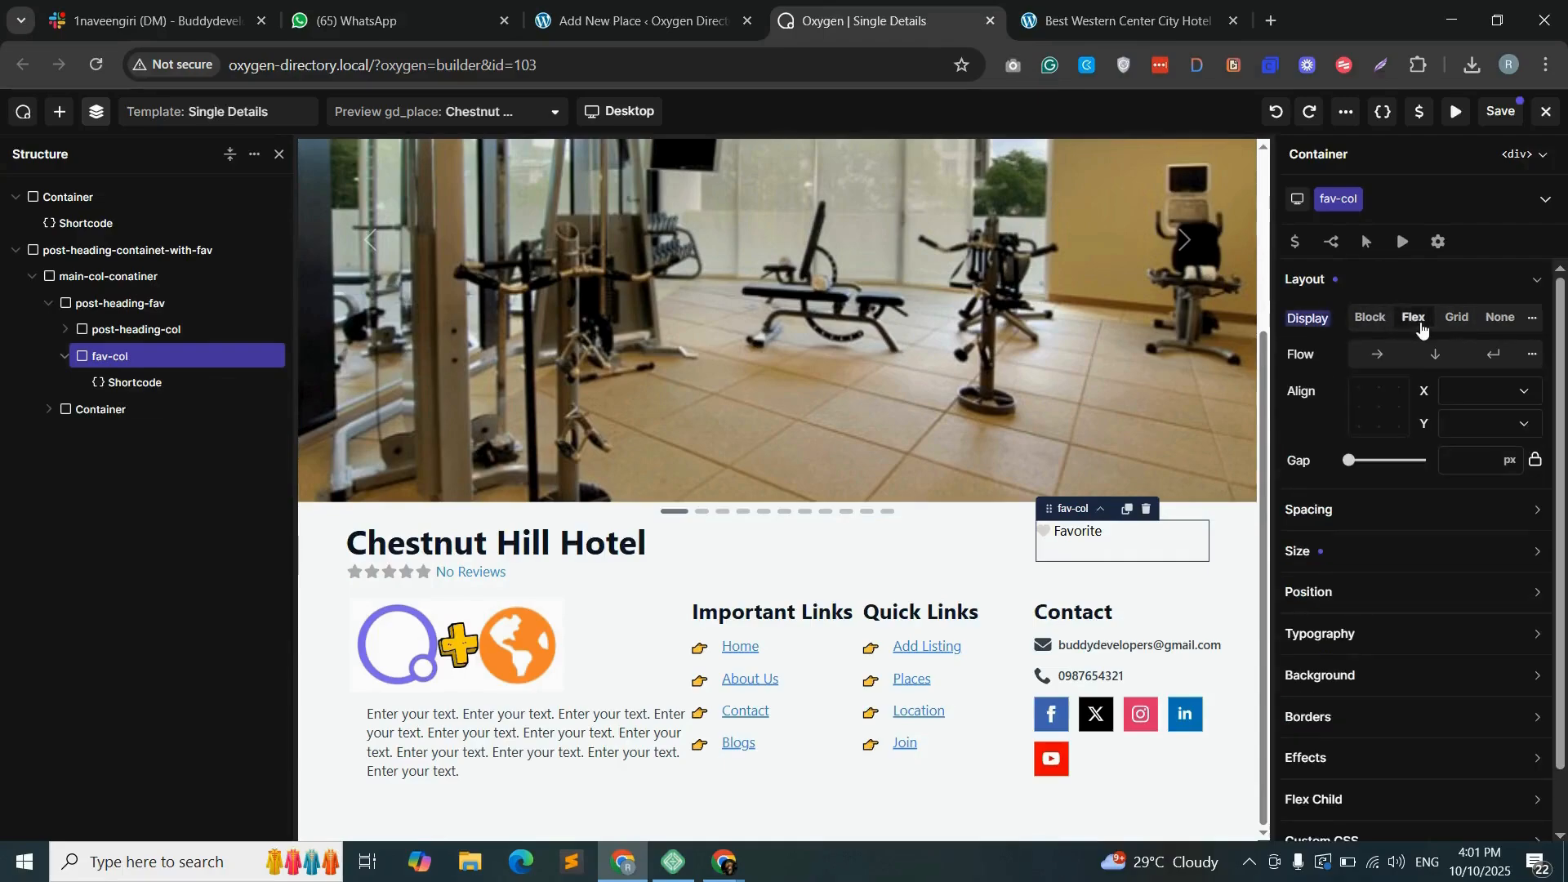
{"action": "left_click", "coordinate": [1503, 395]}
{"action": "left_click", "coordinate": [1484, 468]}
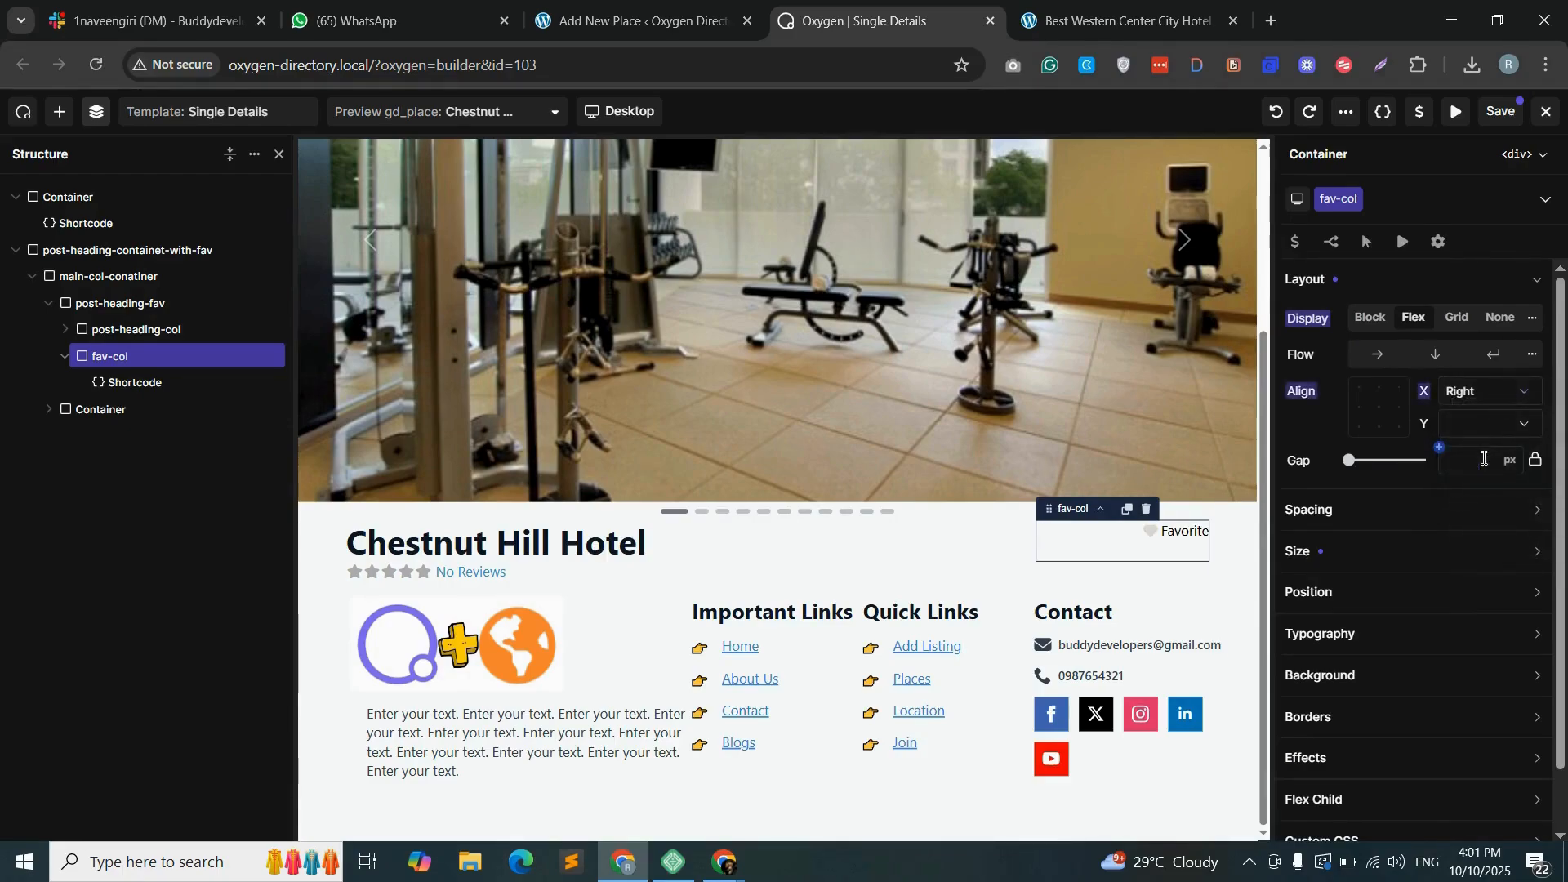
{"action": "left_click", "coordinate": [1520, 424]}
{"action": "left_click", "coordinate": [1464, 466]}
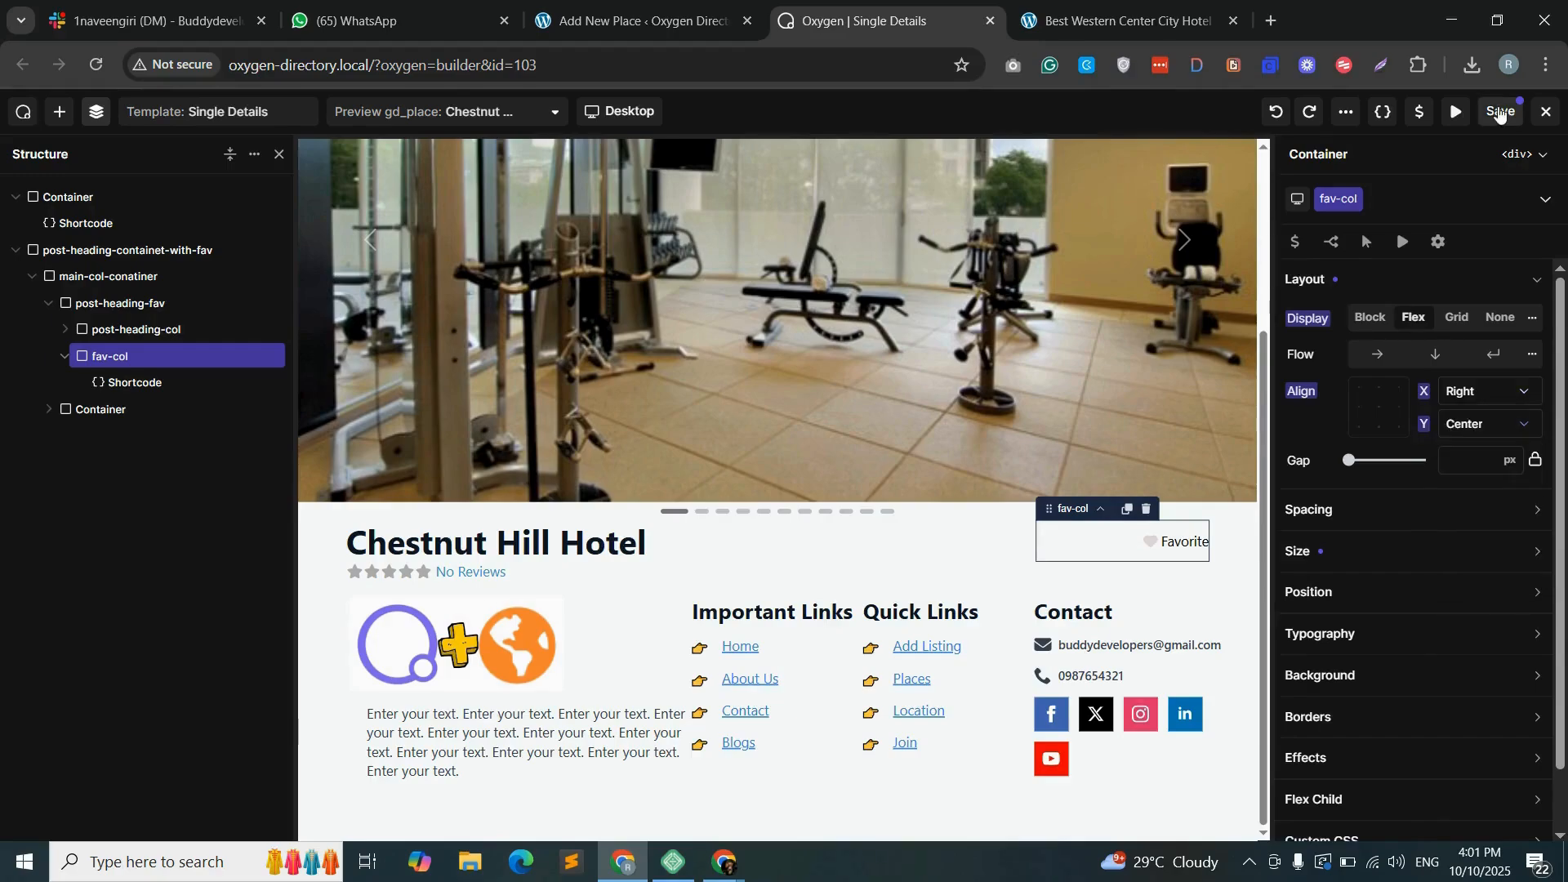
- Save the template, reload the Best Western Center City Hotel page, and test its image slider and favorite toggle
{"action": "left_click", "coordinate": [1500, 113]}
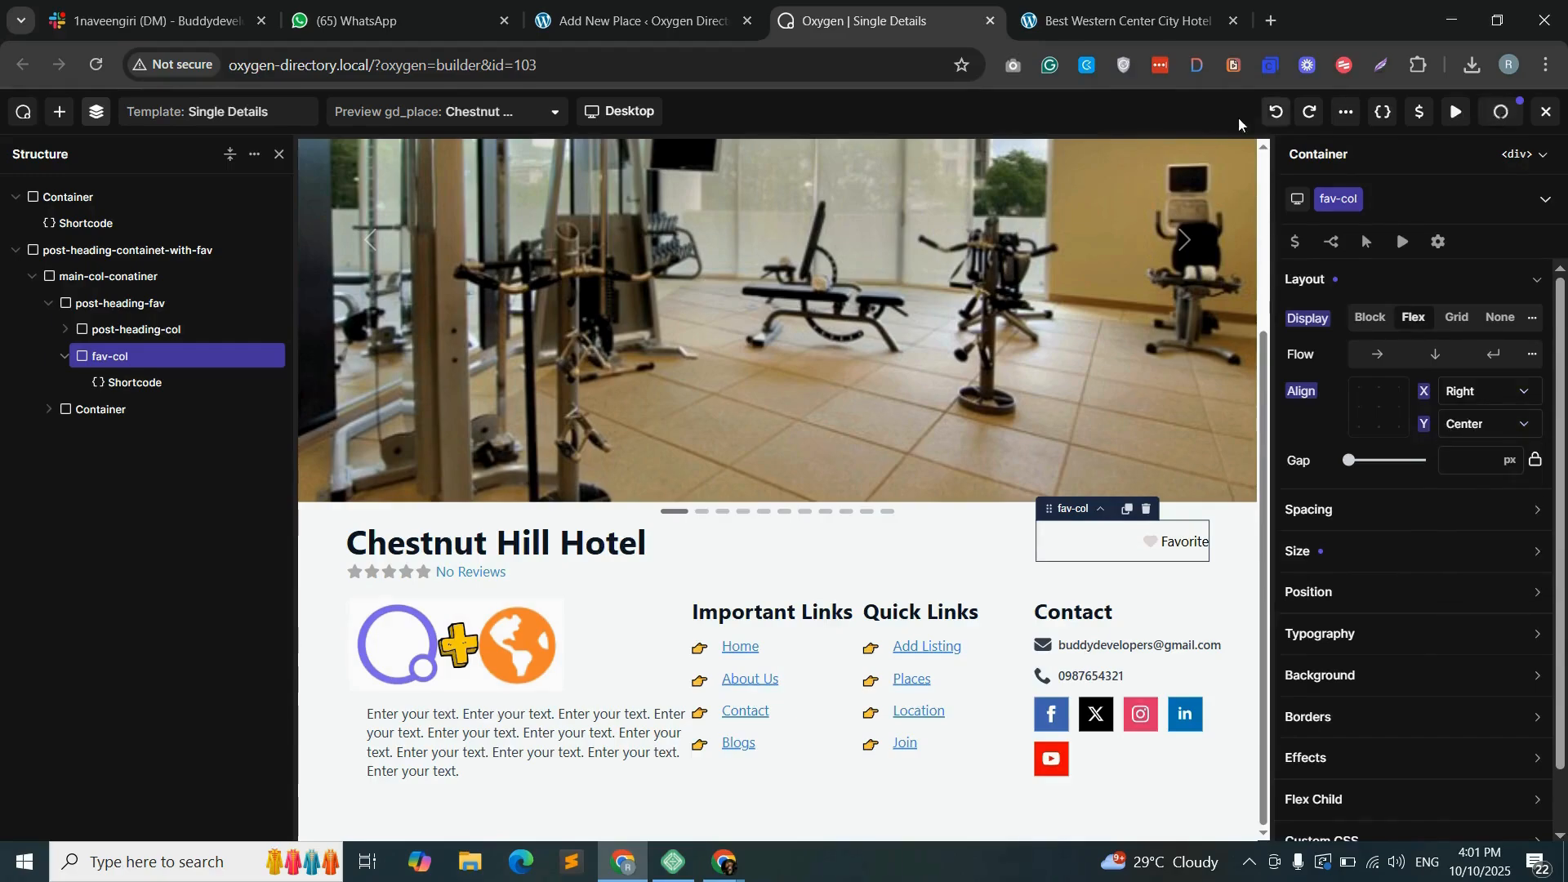
{"action": "left_click", "coordinate": [1087, 27]}
{"action": "left_click", "coordinate": [96, 64]}
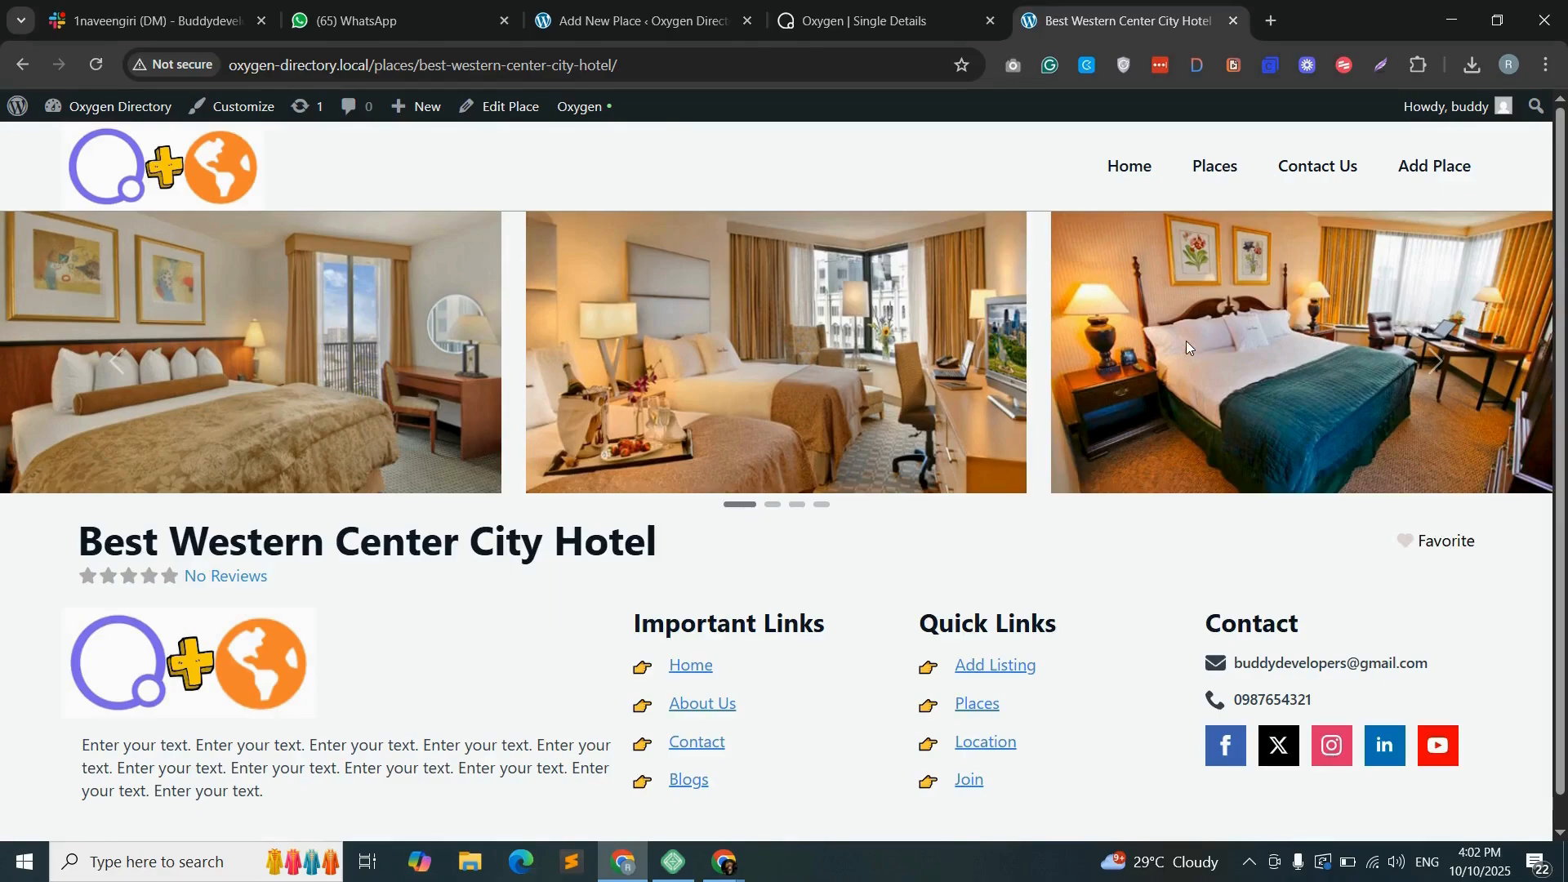
{"action": "left_click", "coordinate": [1437, 360]}
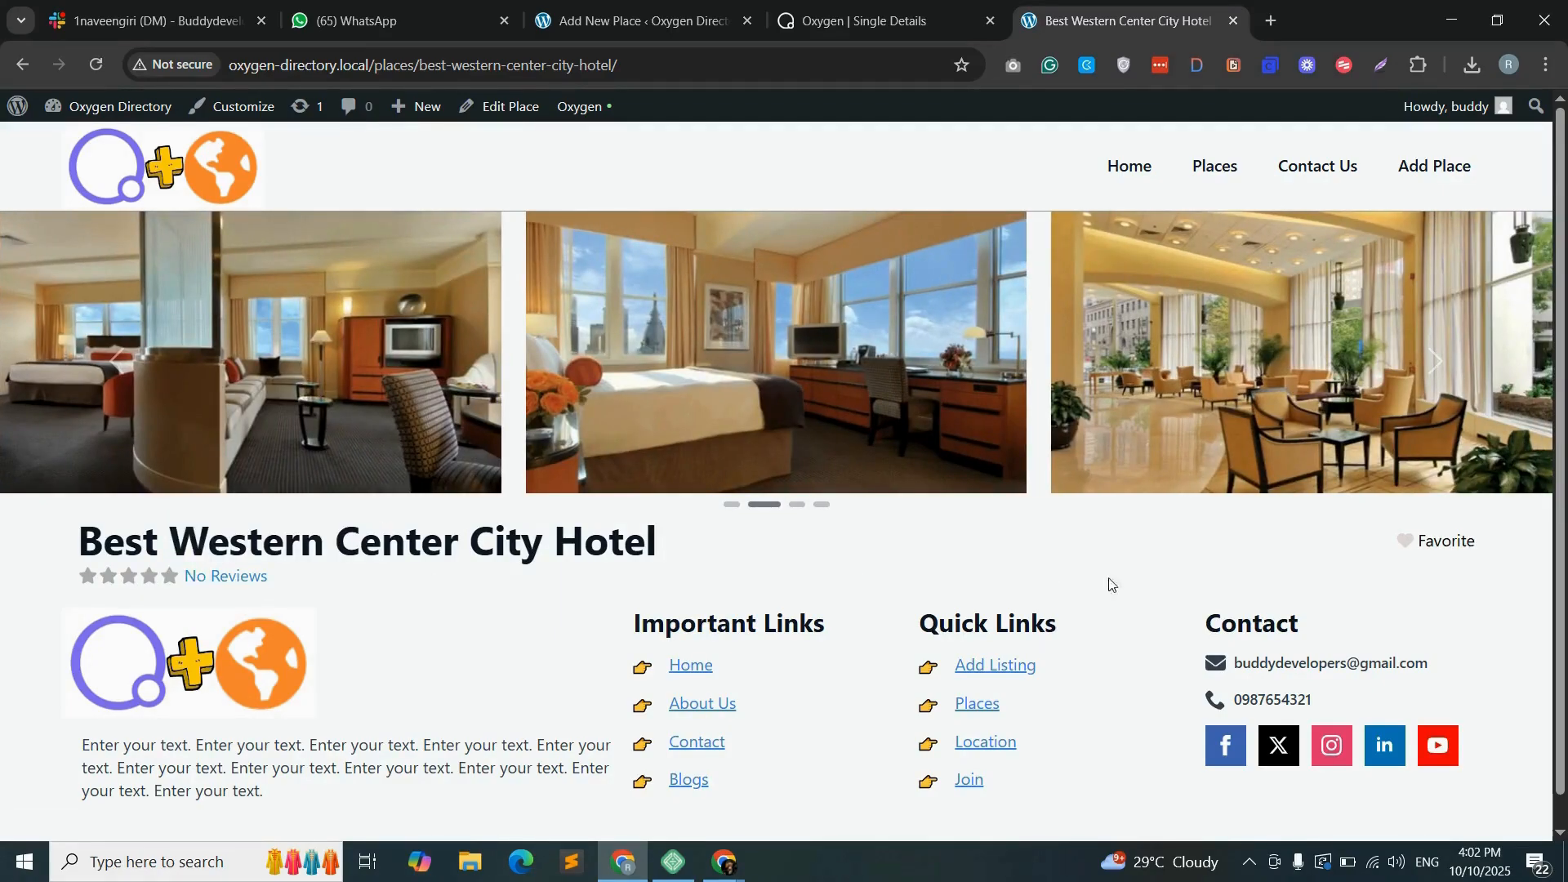
{"action": "left_click", "coordinate": [1407, 547]}
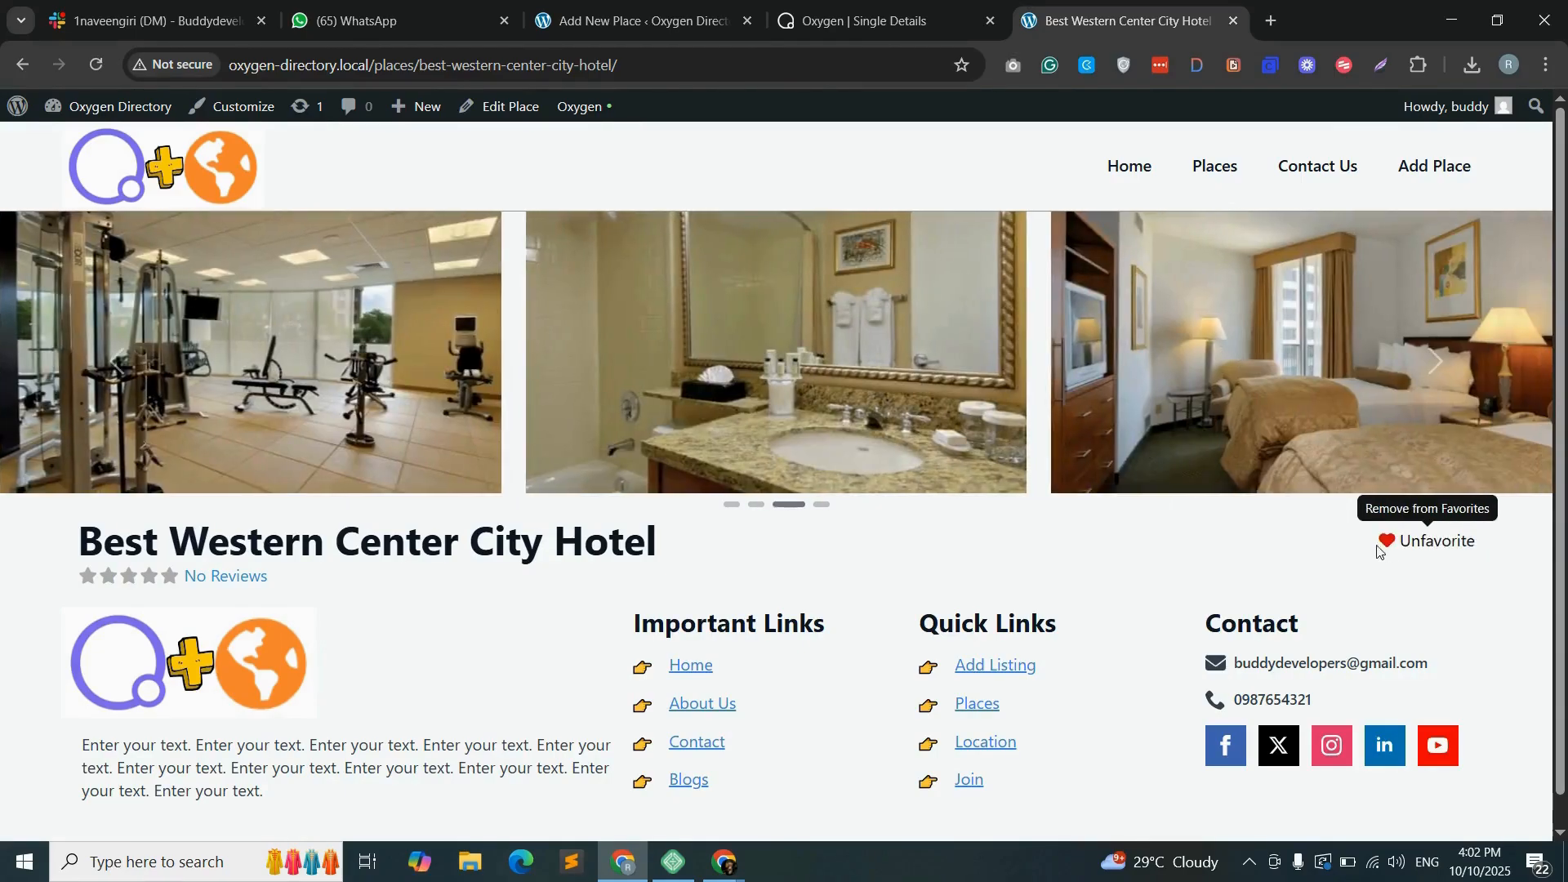
- Add a new container below the heading section holding one inner container, with two duplicated containers nested inside that inner one
{"action": "key", "text": "ctrl+shift+Tab"}
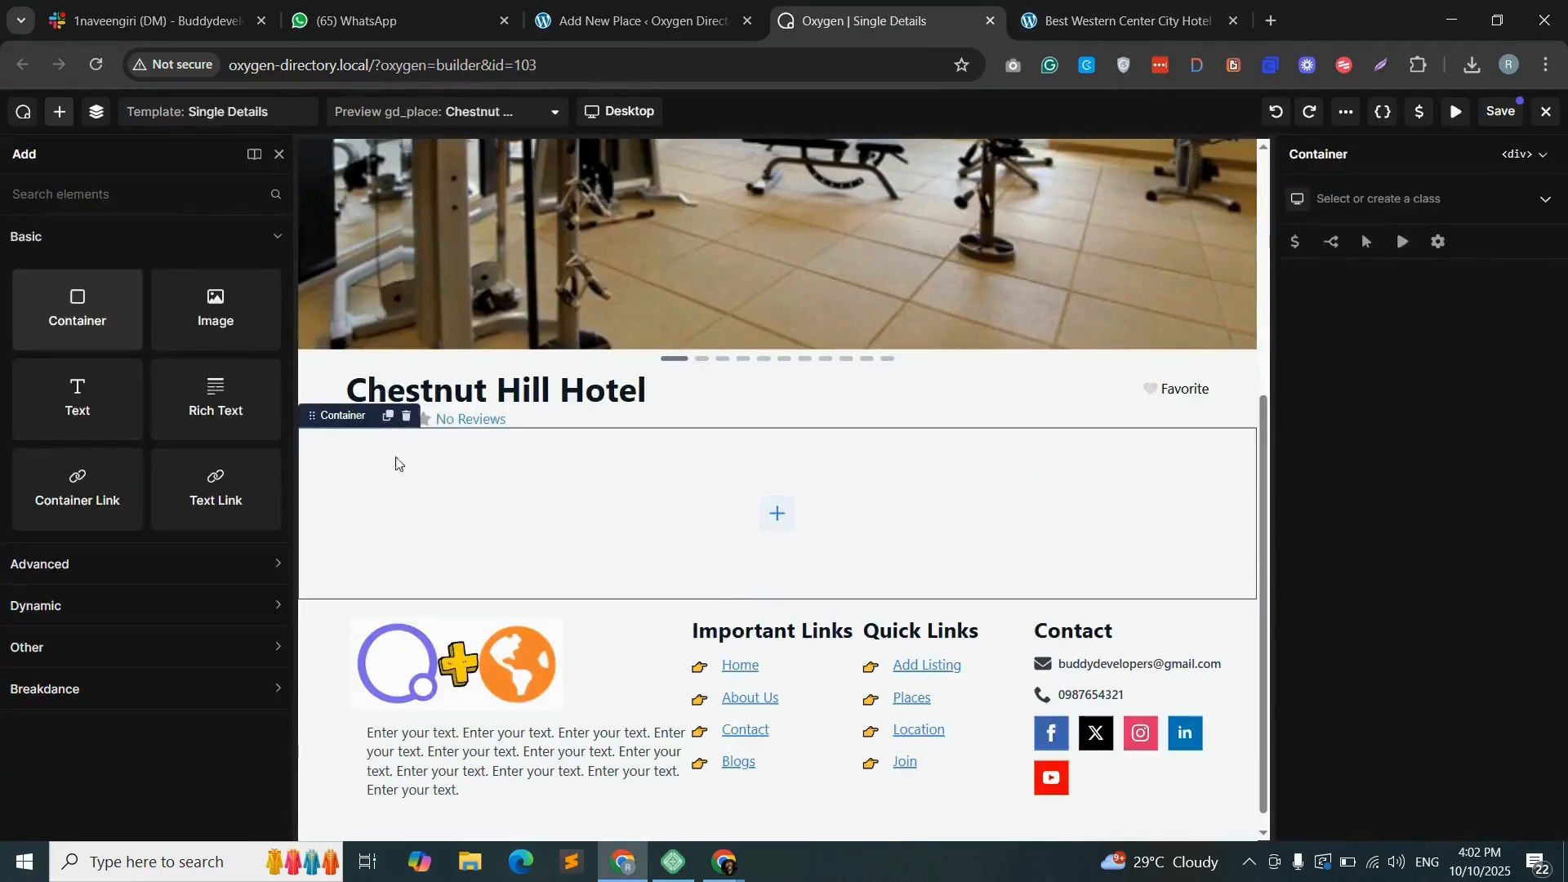
{"action": "left_click", "coordinate": [75, 304]}
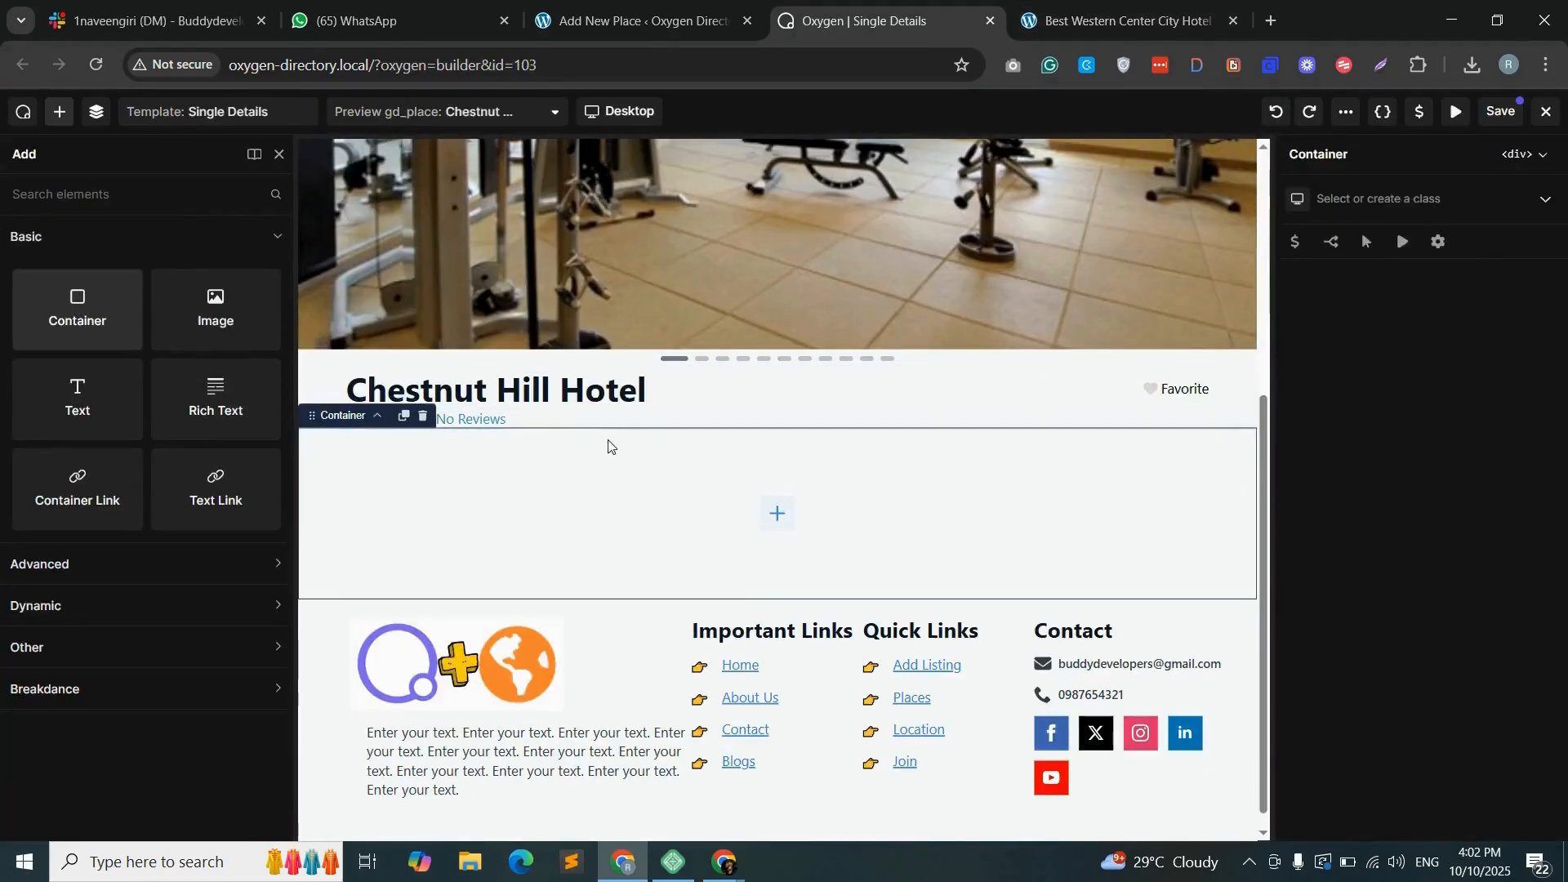
{"action": "left_click", "coordinate": [97, 111]}
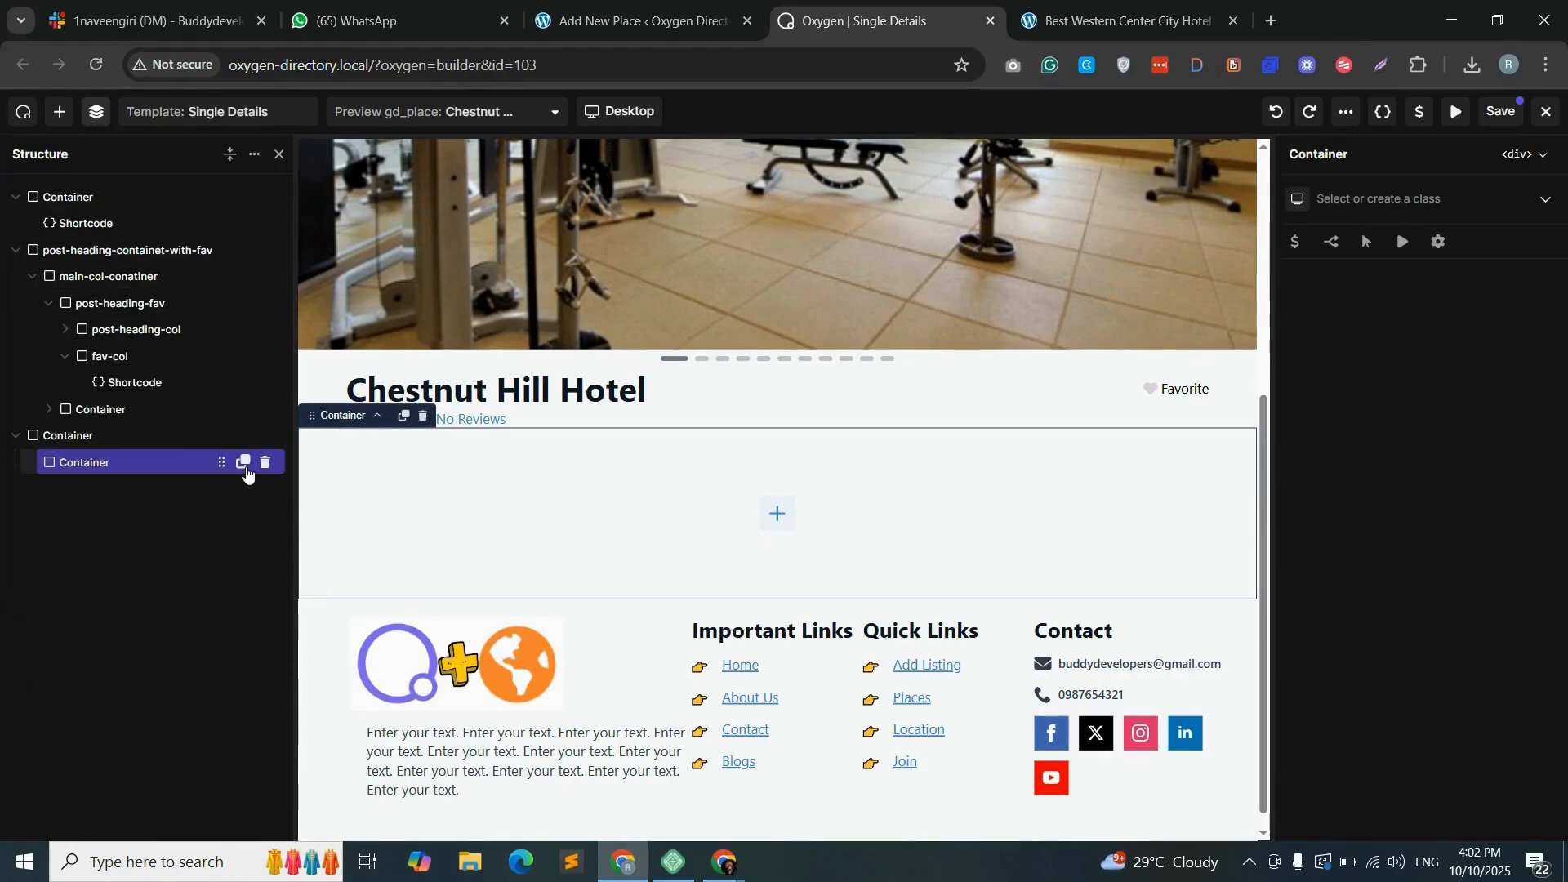
{"action": "left_click", "coordinate": [242, 463]}
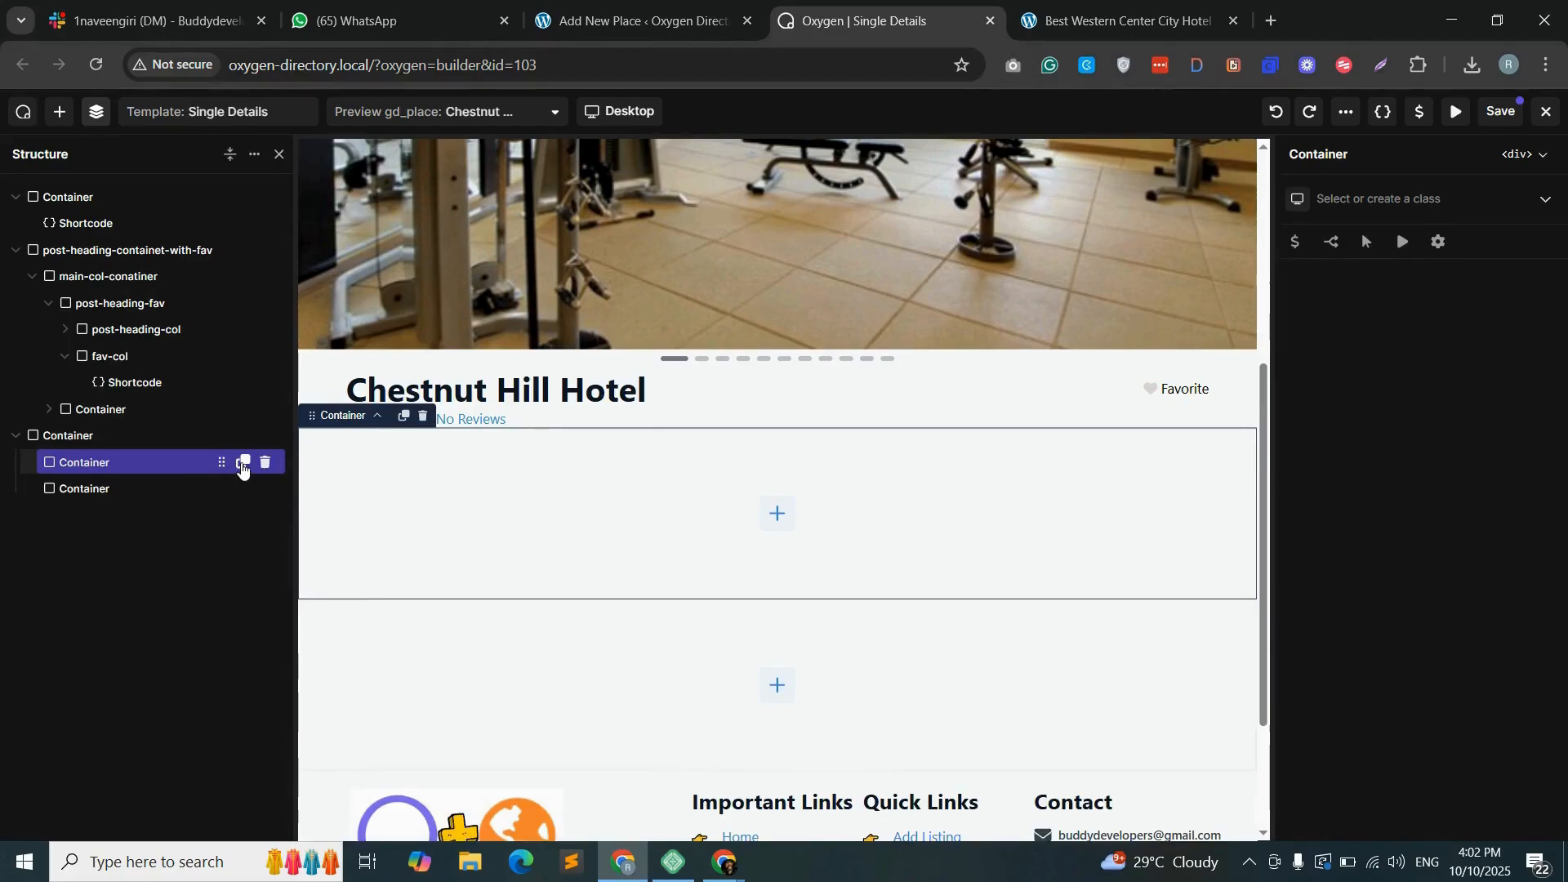
{"action": "left_click", "coordinate": [242, 463]}
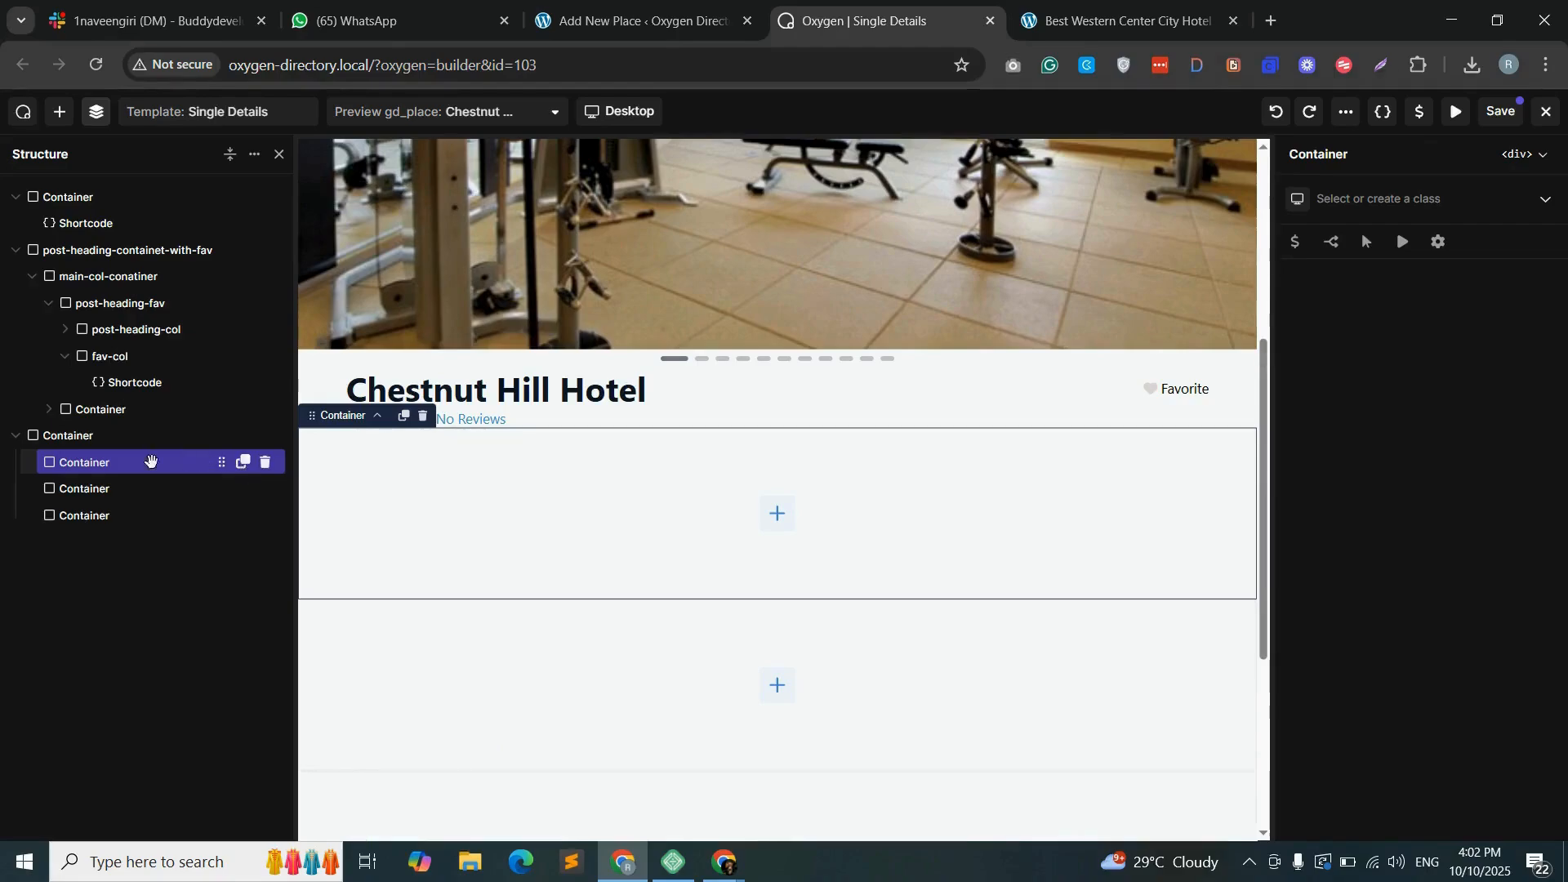
{"action": "left_click_drag", "start_coordinate": [85, 490], "coordinate": [131, 517]}
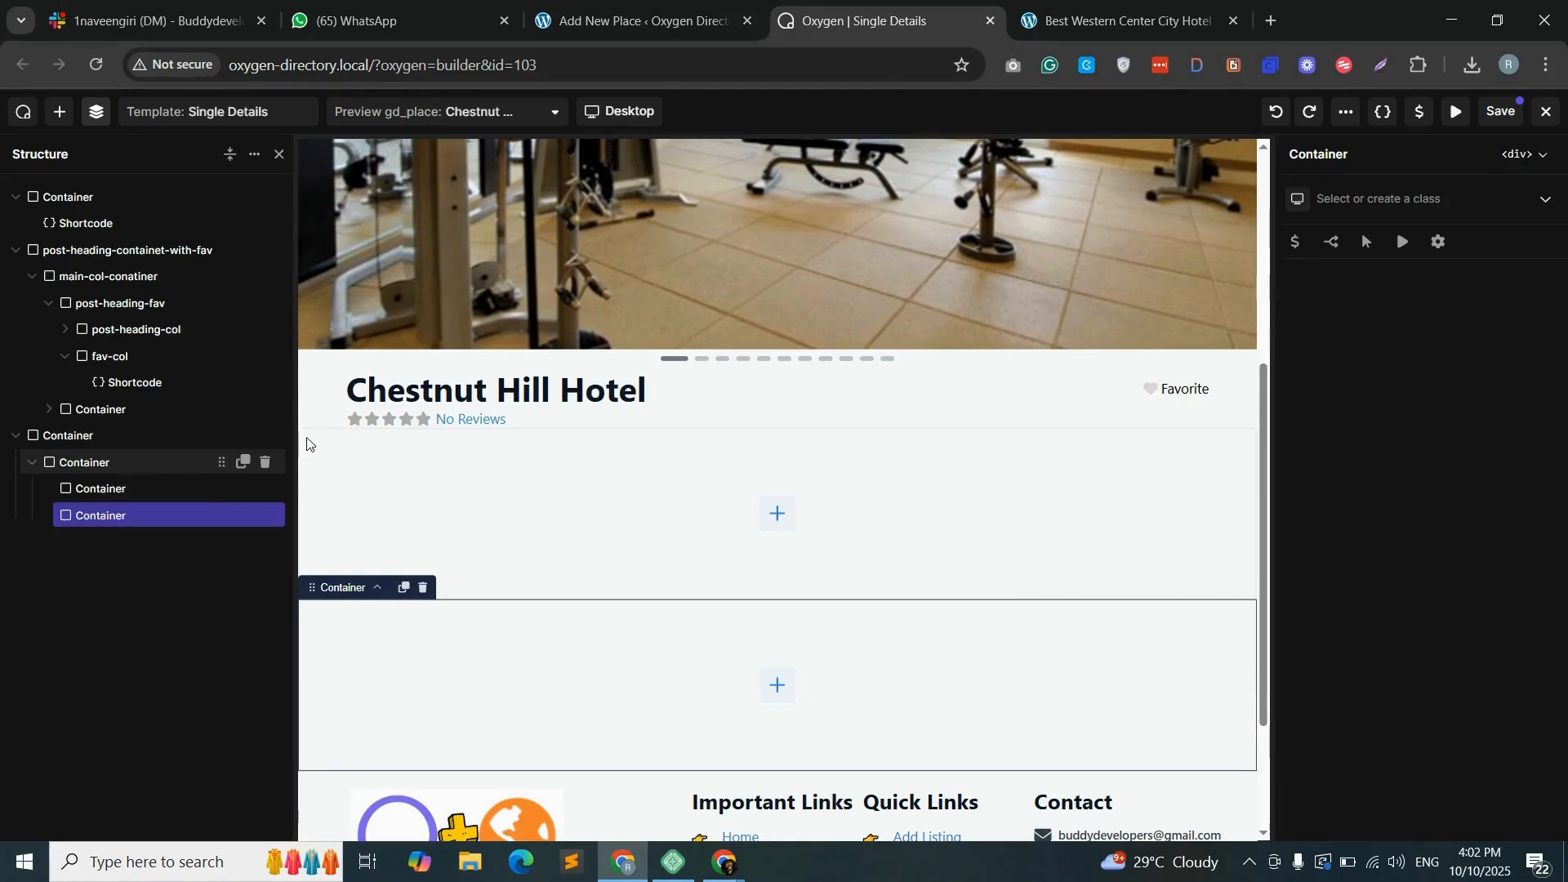
- Give the new outer container below the heading section the class post-content-details
{"action": "left_click", "coordinate": [1119, 21]}
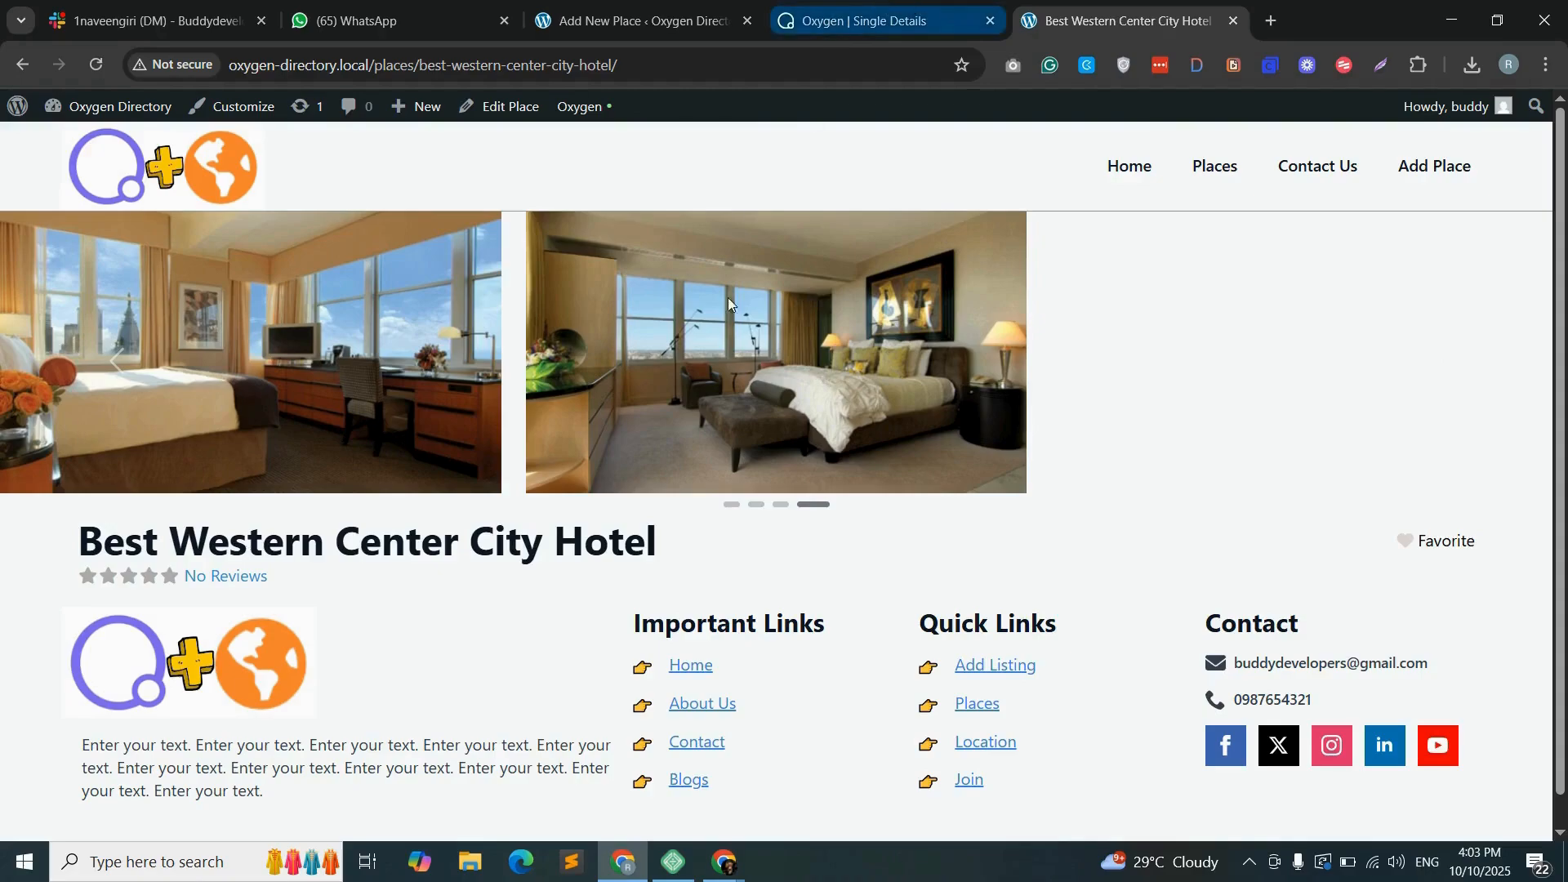
{"action": "left_click", "coordinate": [933, 23]}
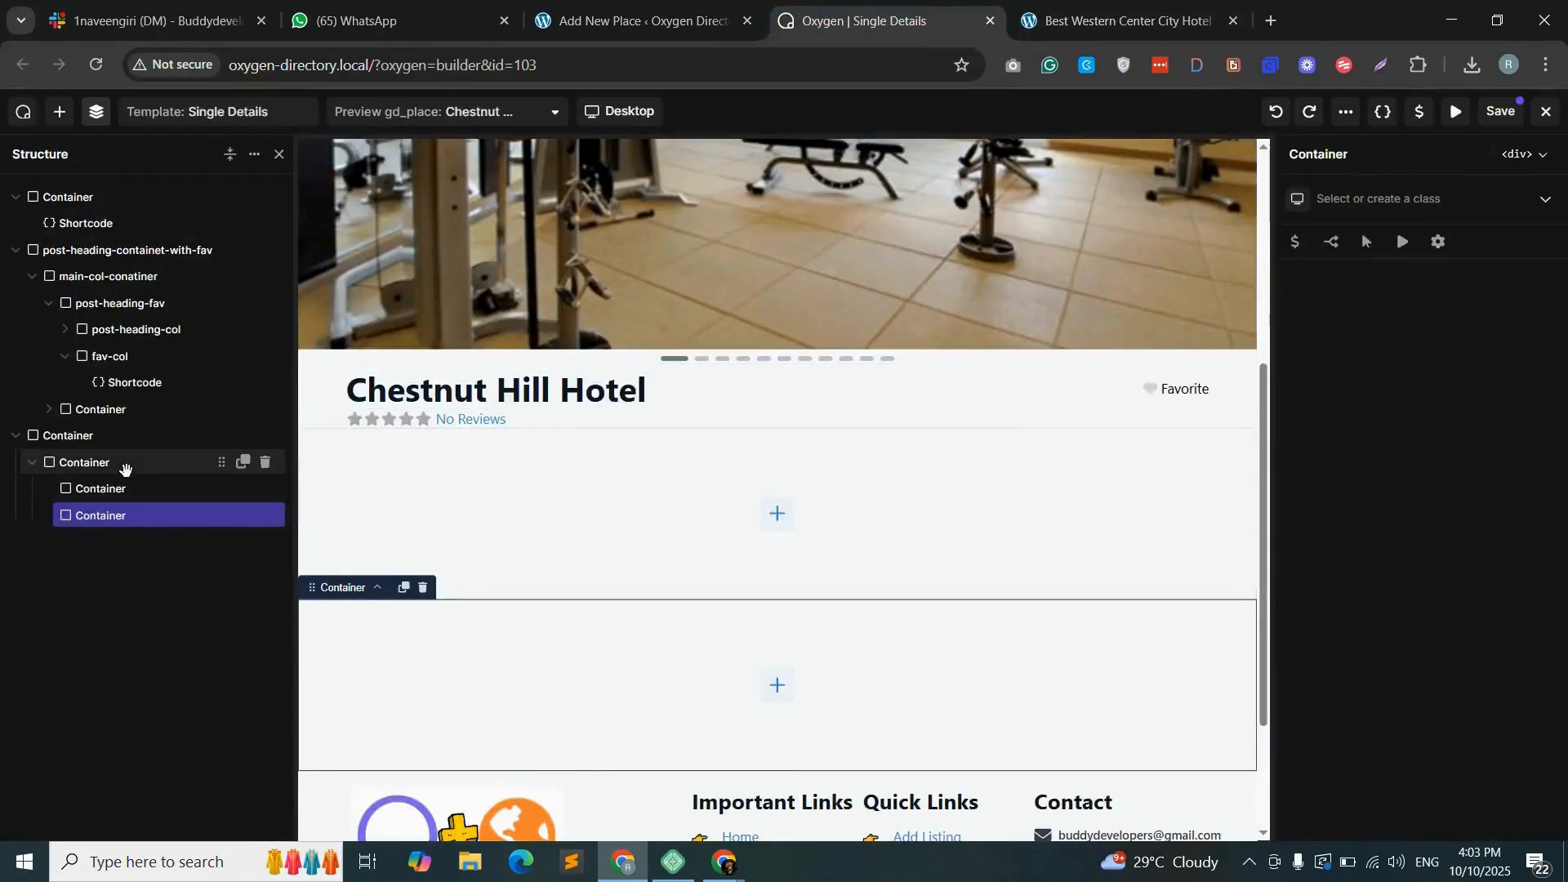
{"action": "left_click", "coordinate": [164, 435]}
{"action": "left_click", "coordinate": [1366, 199]}
{"action": "type", "text": "post-content-"}
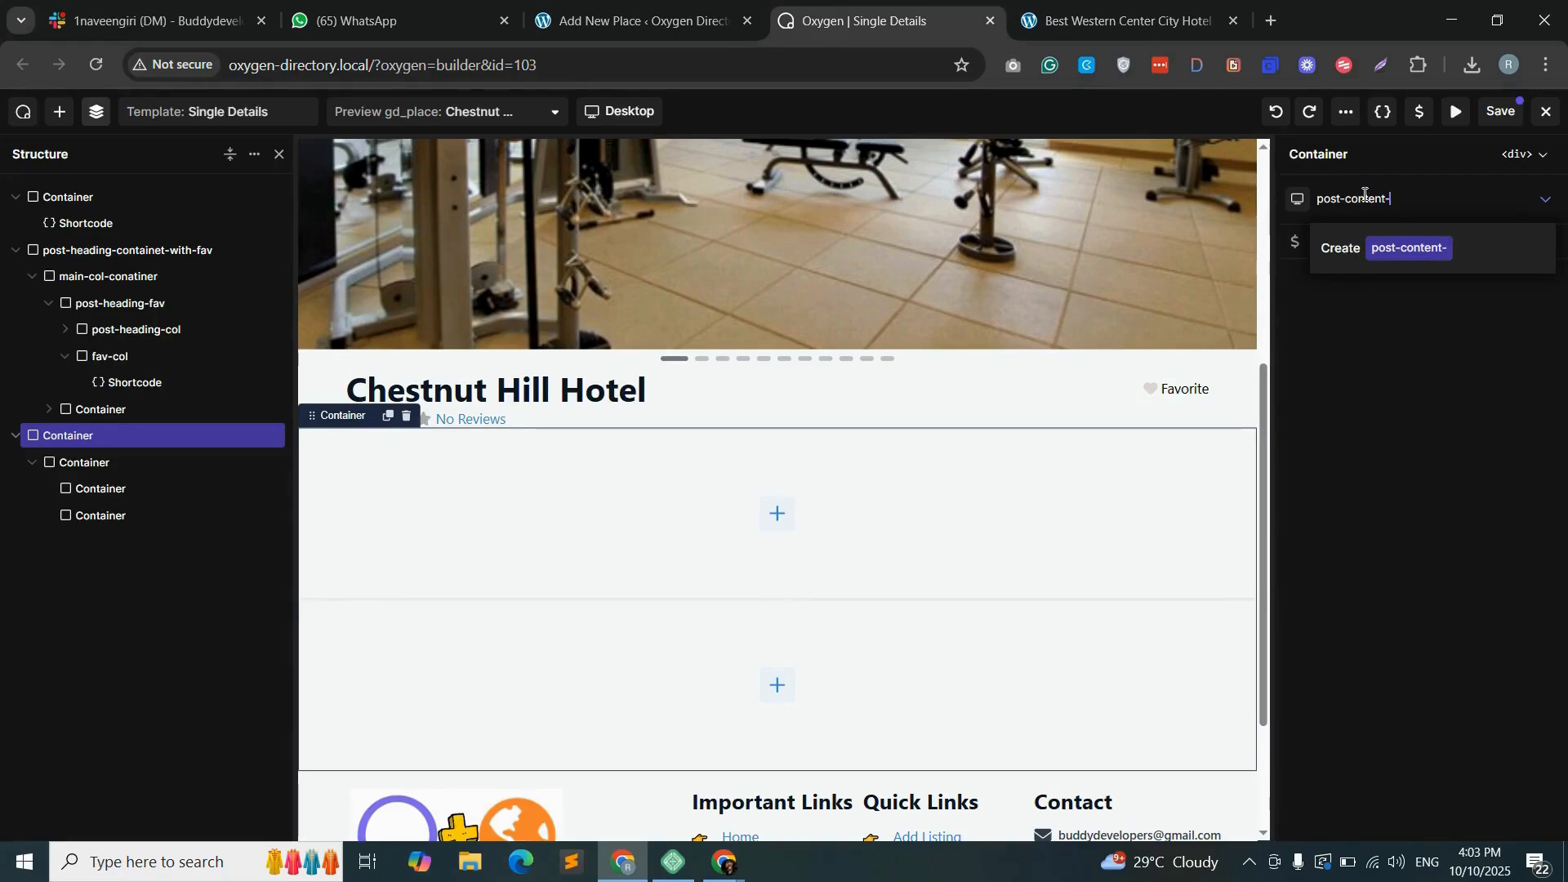
{"action": "type", "text": "deatuls"}
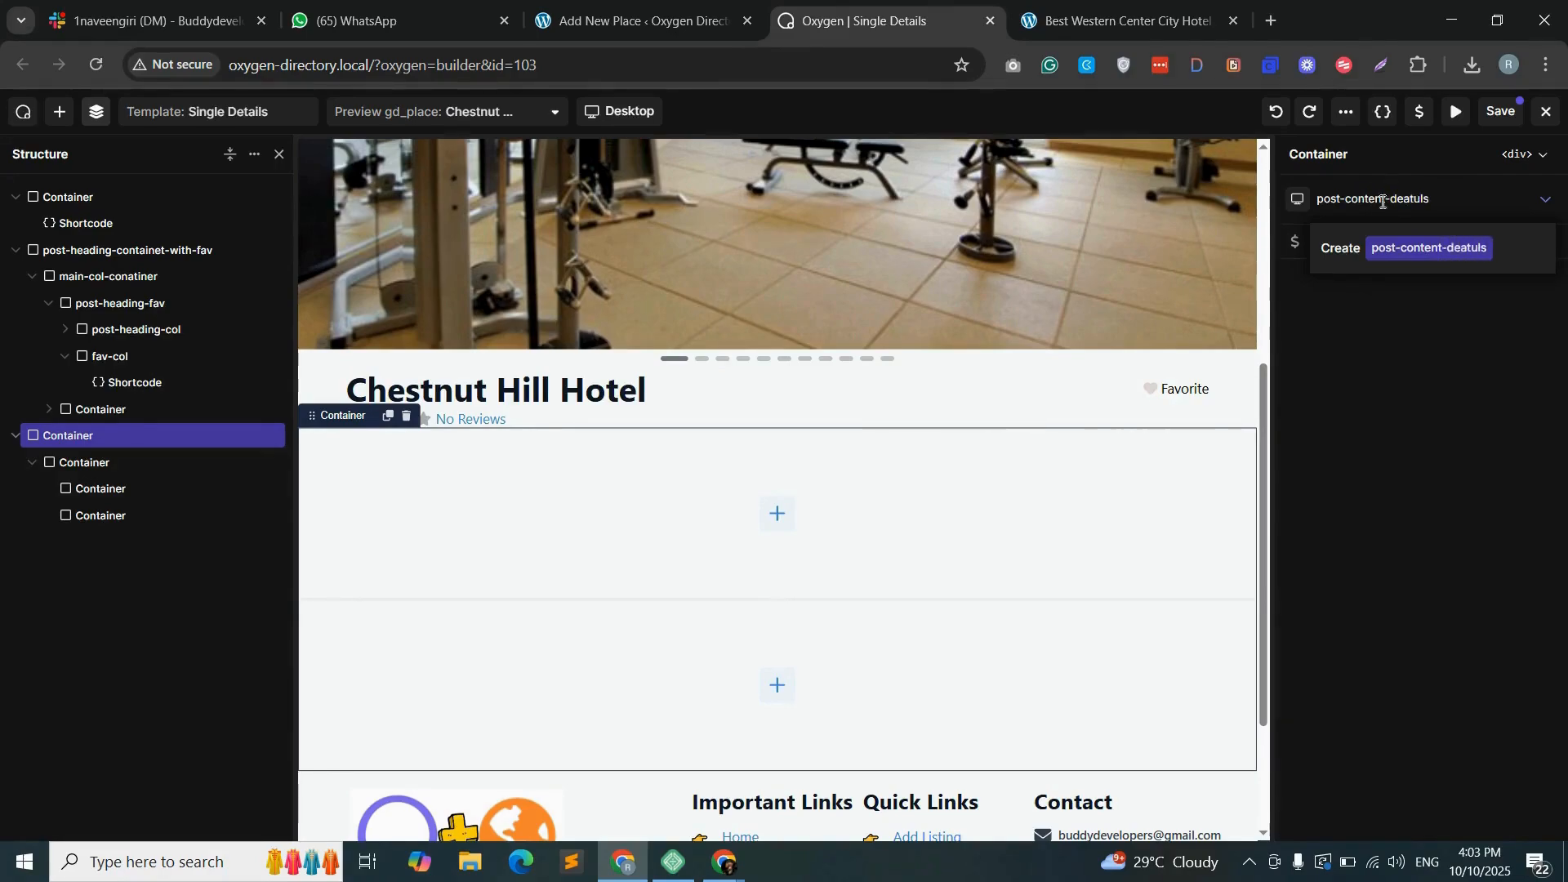
{"action": "double_click", "coordinate": [1420, 200]}
{"action": "type", "text": "details"}
{"action": "key", "text": "Return"}
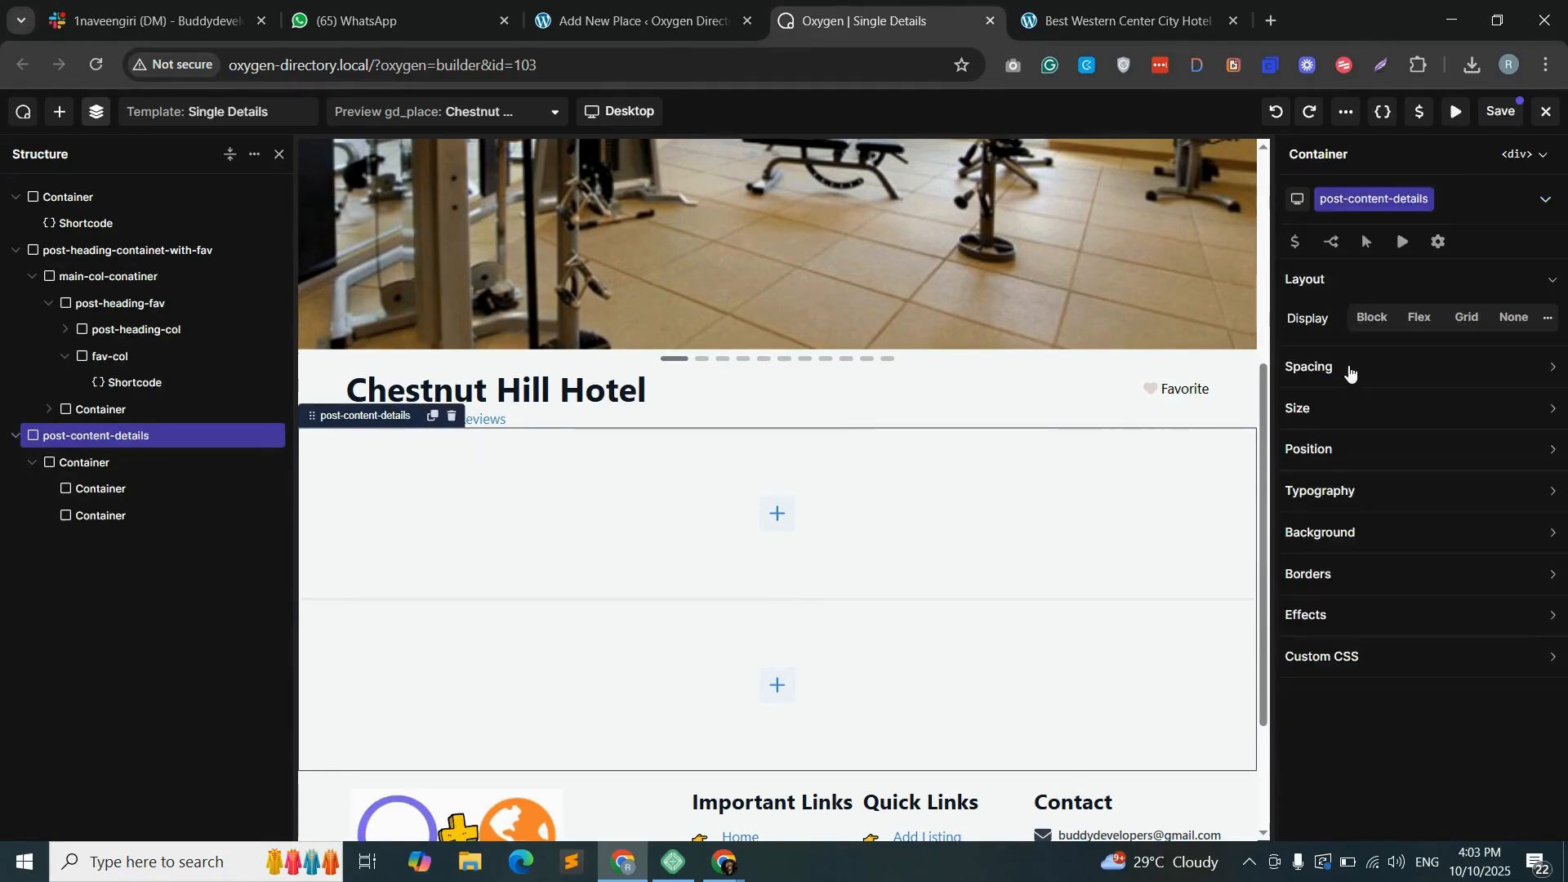
- Set post-content-details to a horizontal flex layout with its contents centered on both axes
{"action": "left_click", "coordinate": [1419, 318]}
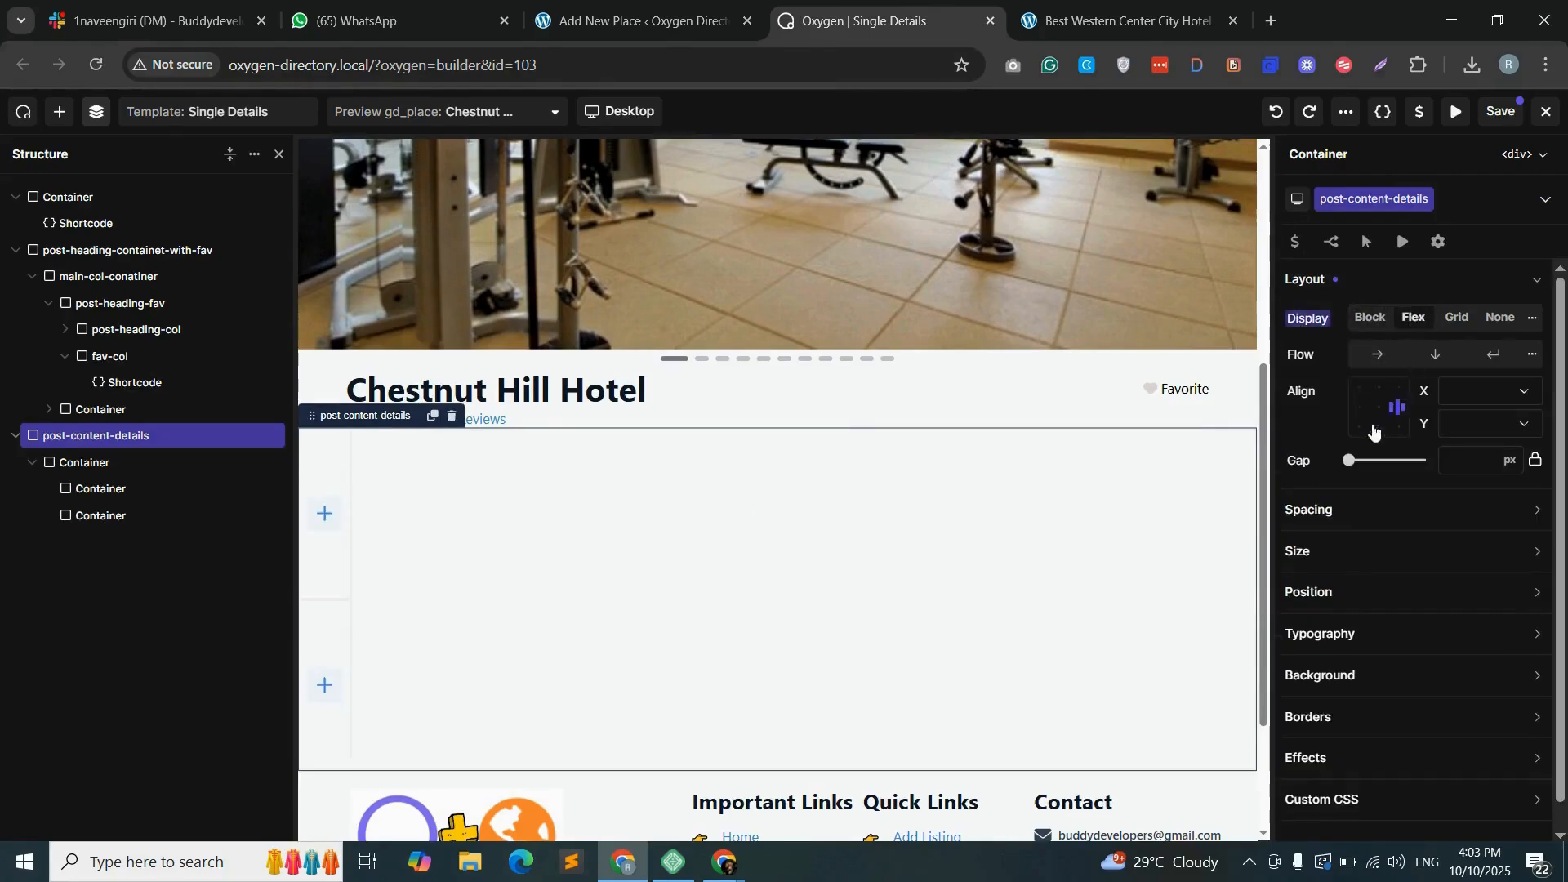
{"action": "left_click", "coordinate": [1383, 360]}
{"action": "left_click", "coordinate": [1488, 395]}
{"action": "left_click", "coordinate": [1487, 434]}
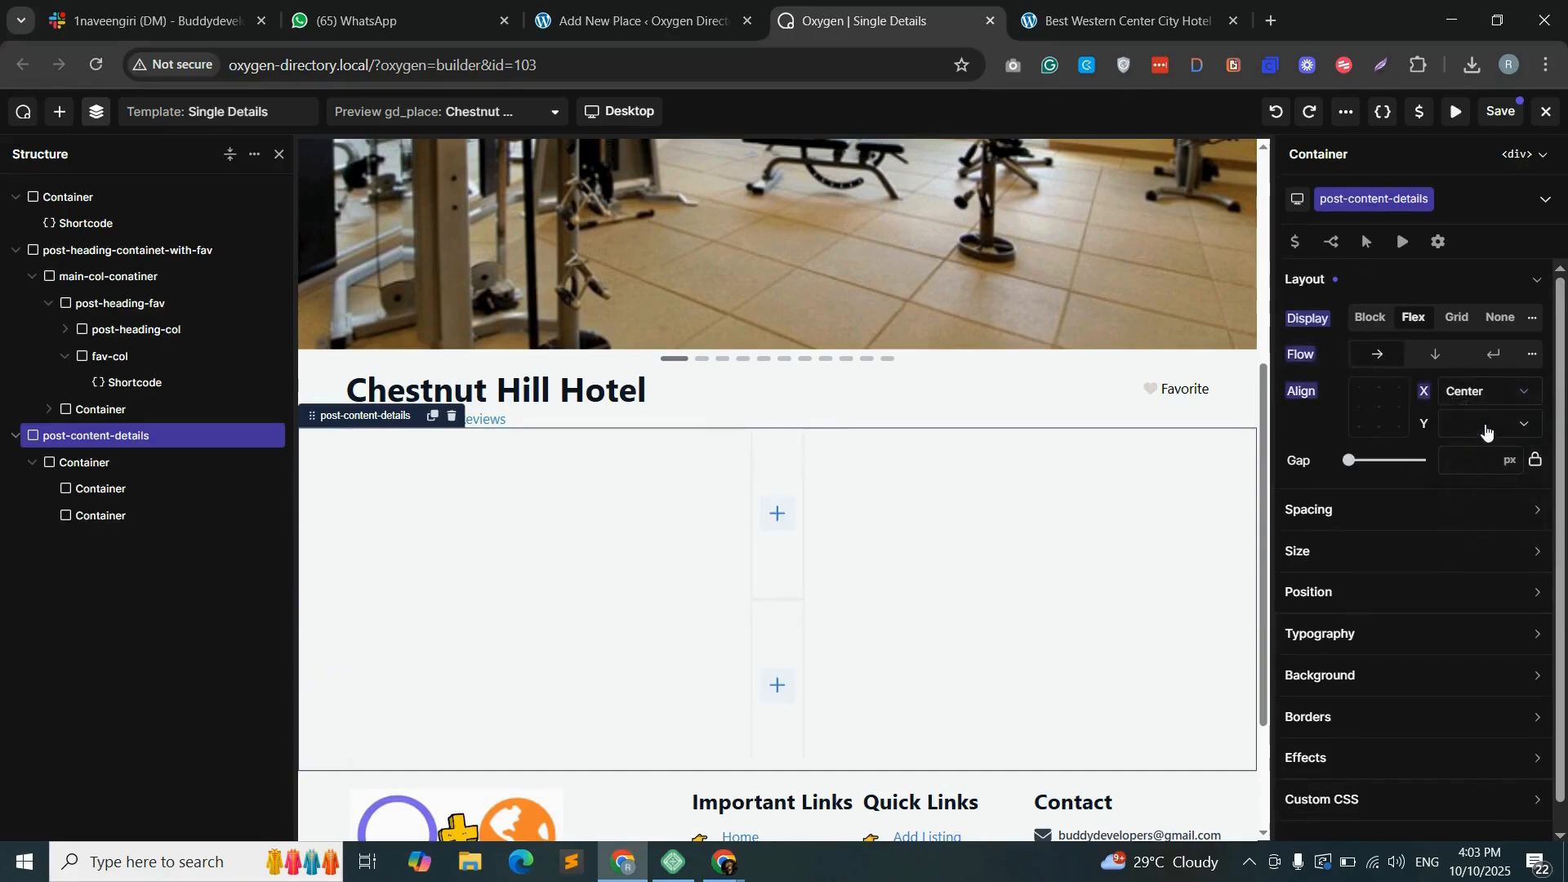
{"action": "left_click", "coordinate": [1486, 429]}
{"action": "left_click", "coordinate": [1477, 470]}
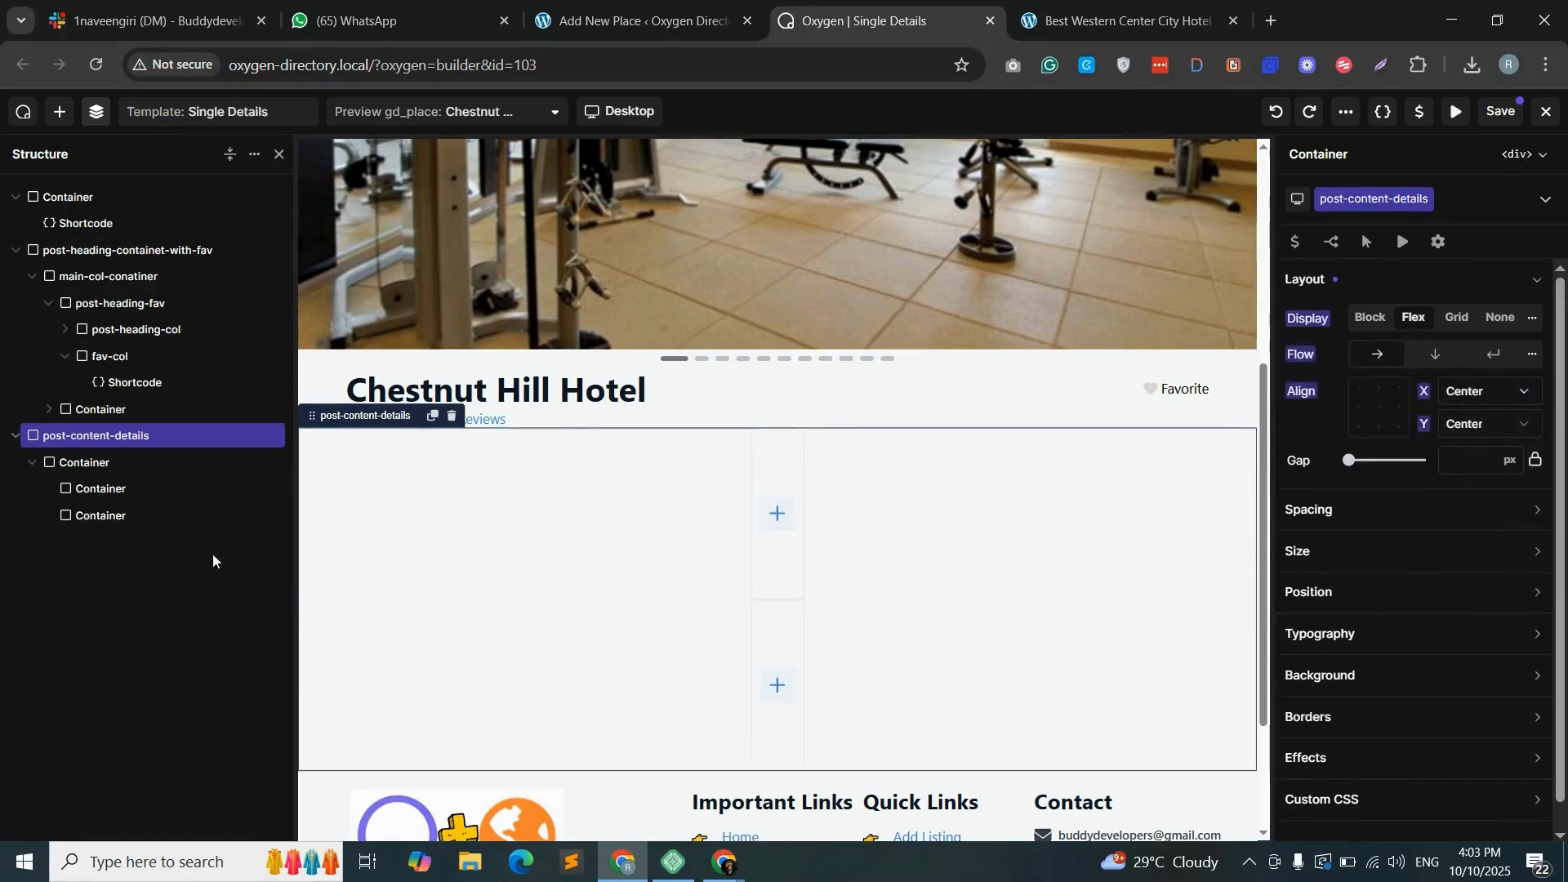
- Give the inner container inside post-content-details the class details-and-contact-container
{"action": "left_click", "coordinate": [132, 466]}
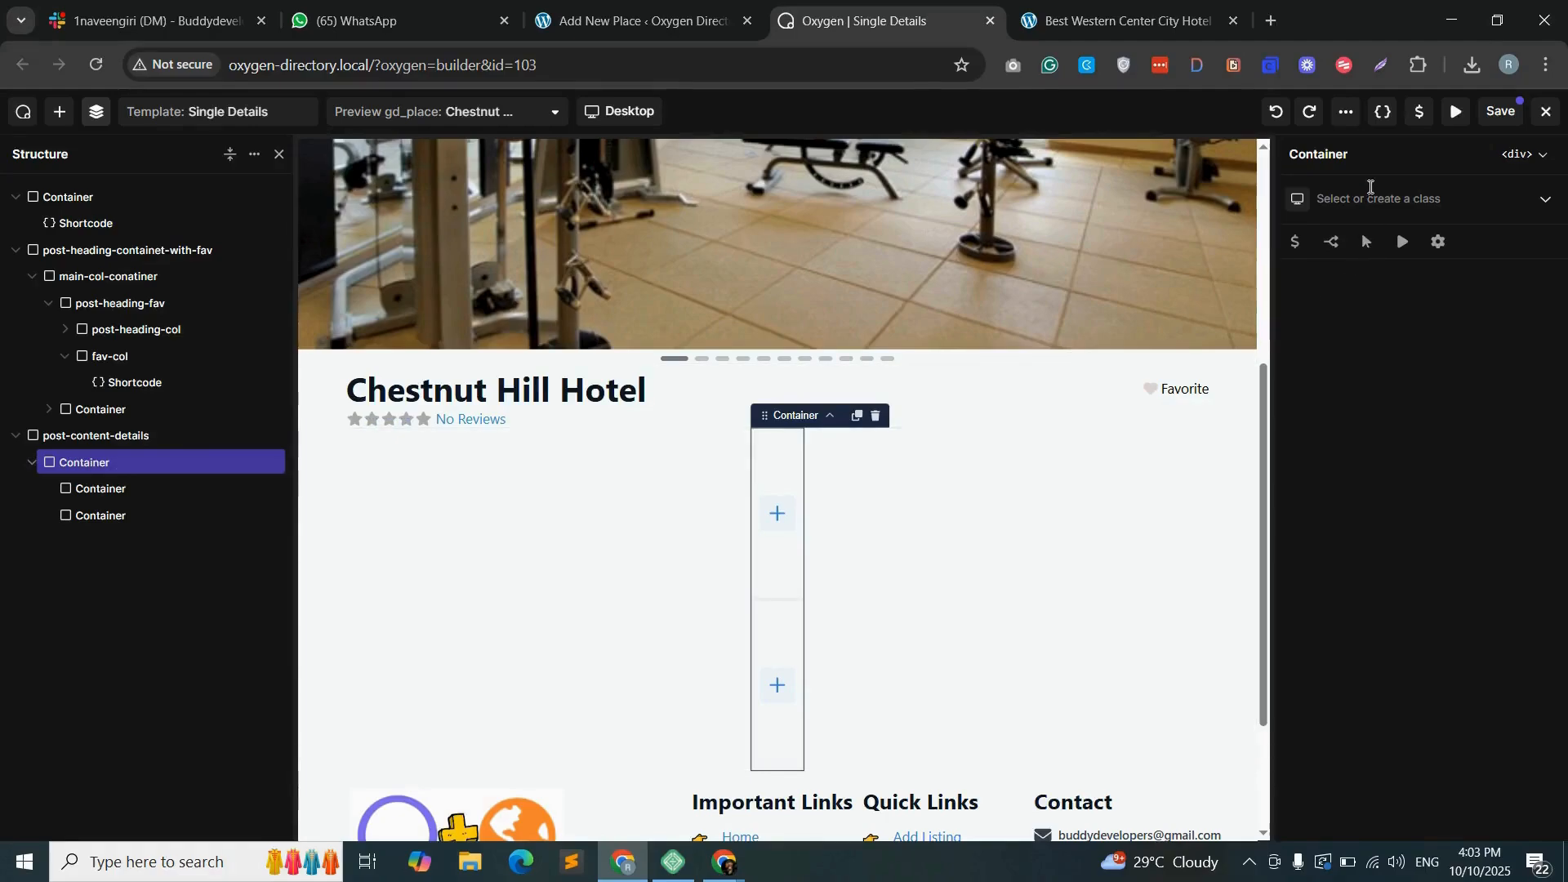
{"action": "left_click", "coordinate": [1372, 197]}
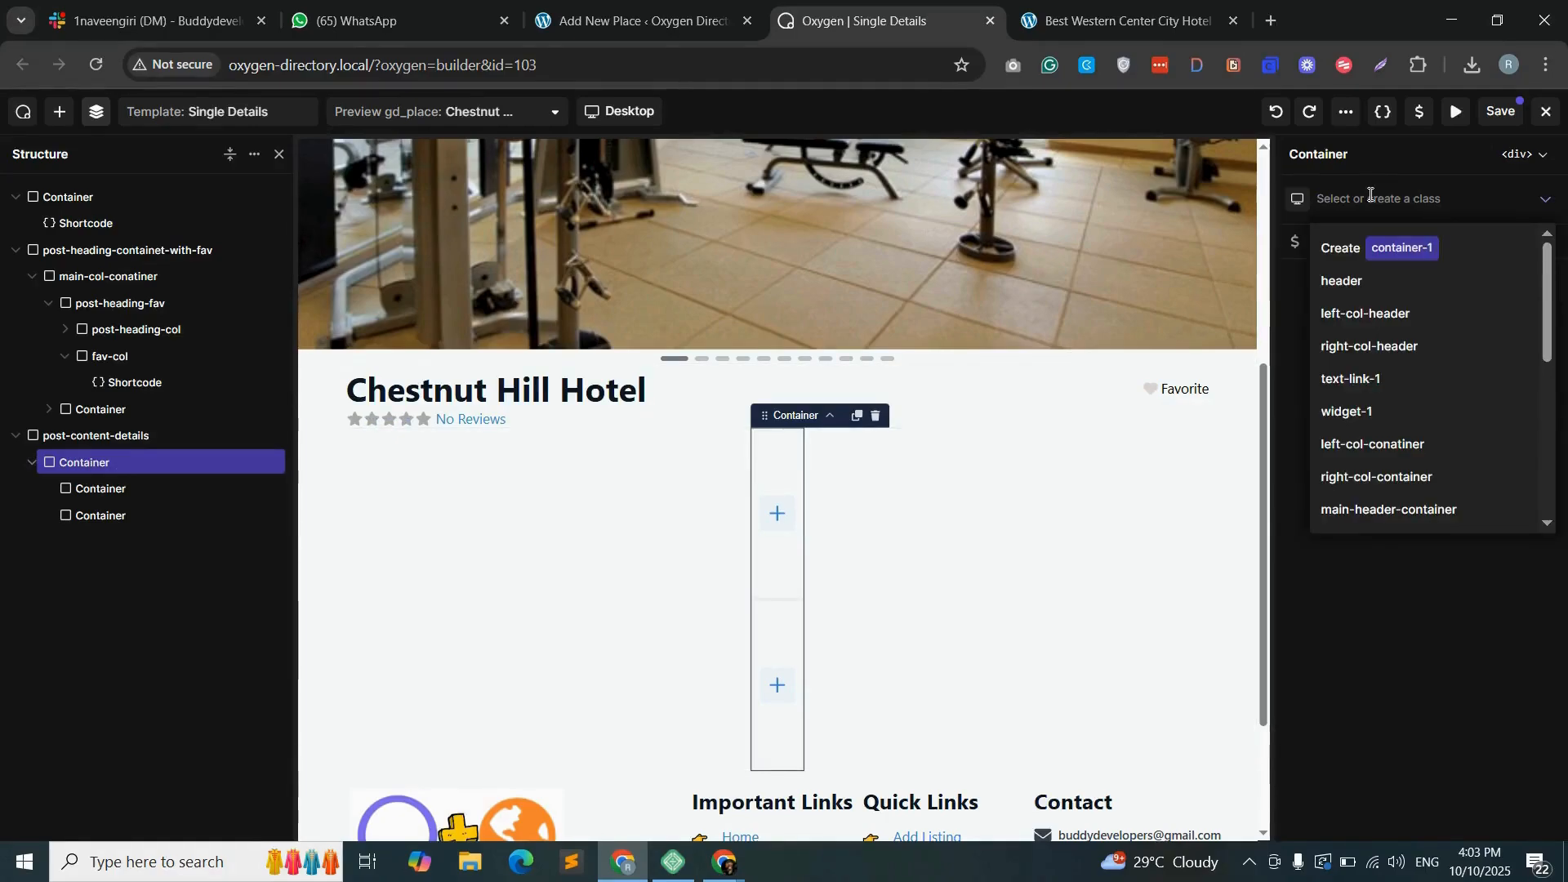
{"action": "type", "text": "detail"}
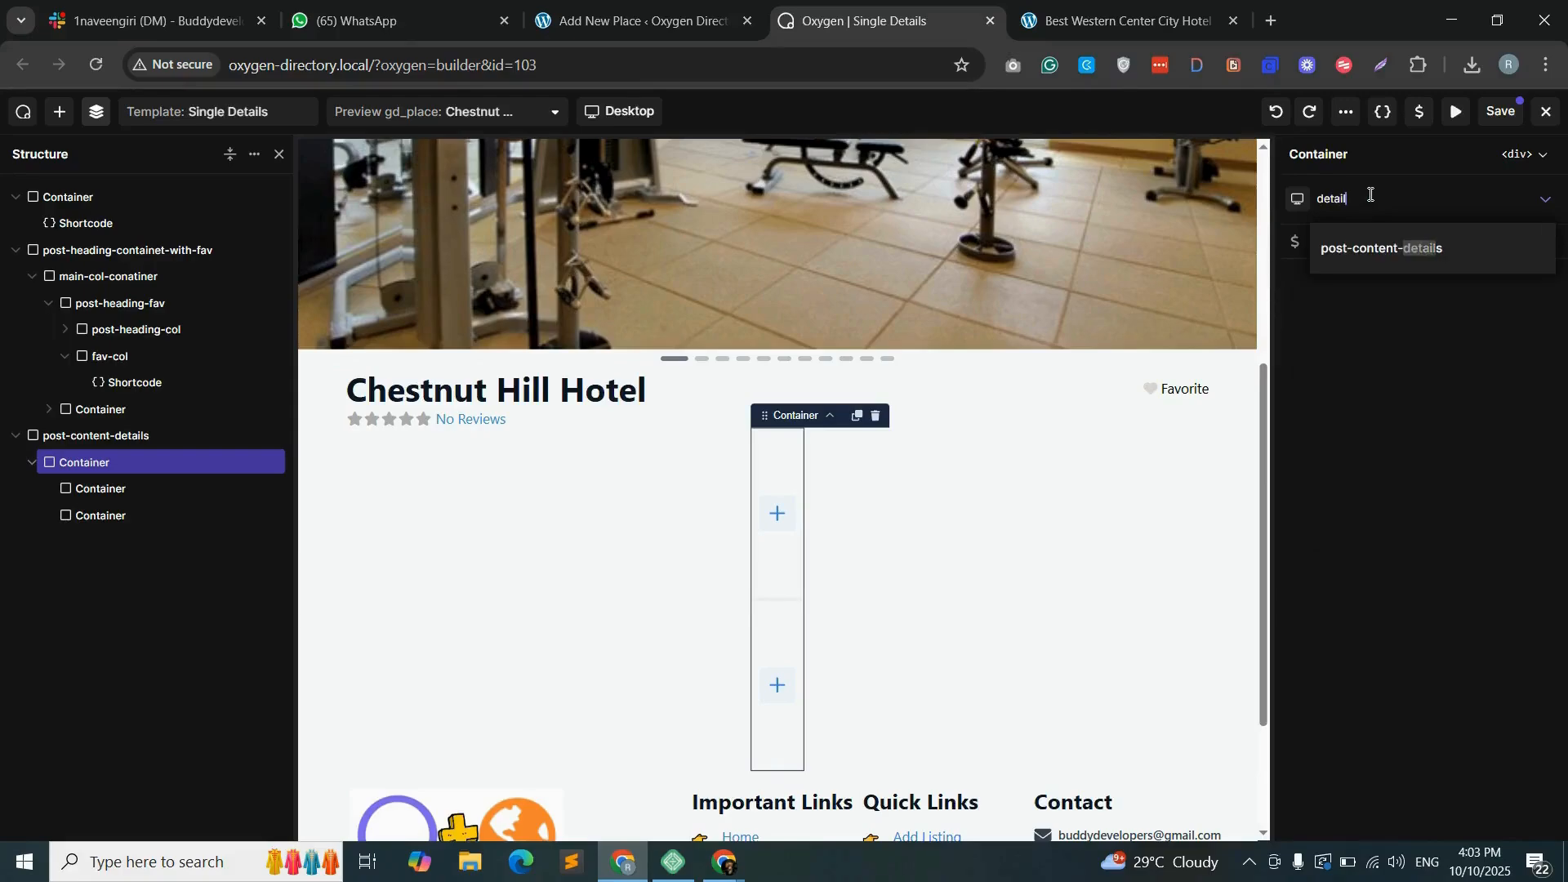
{"action": "type", "text": "s-and-"}
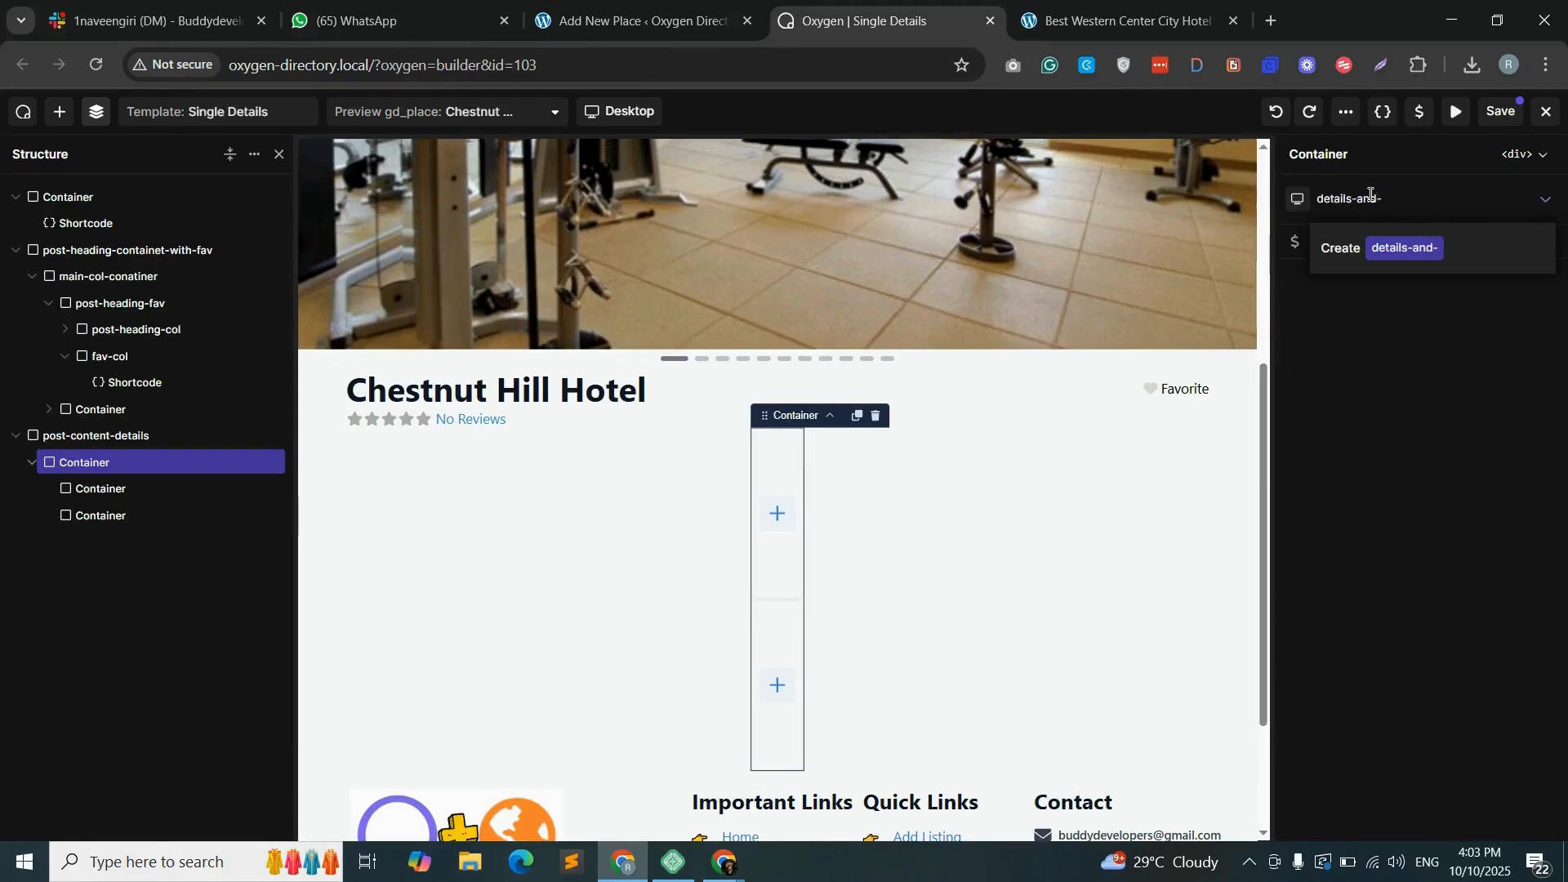
{"action": "type", "text": "contact-col"}
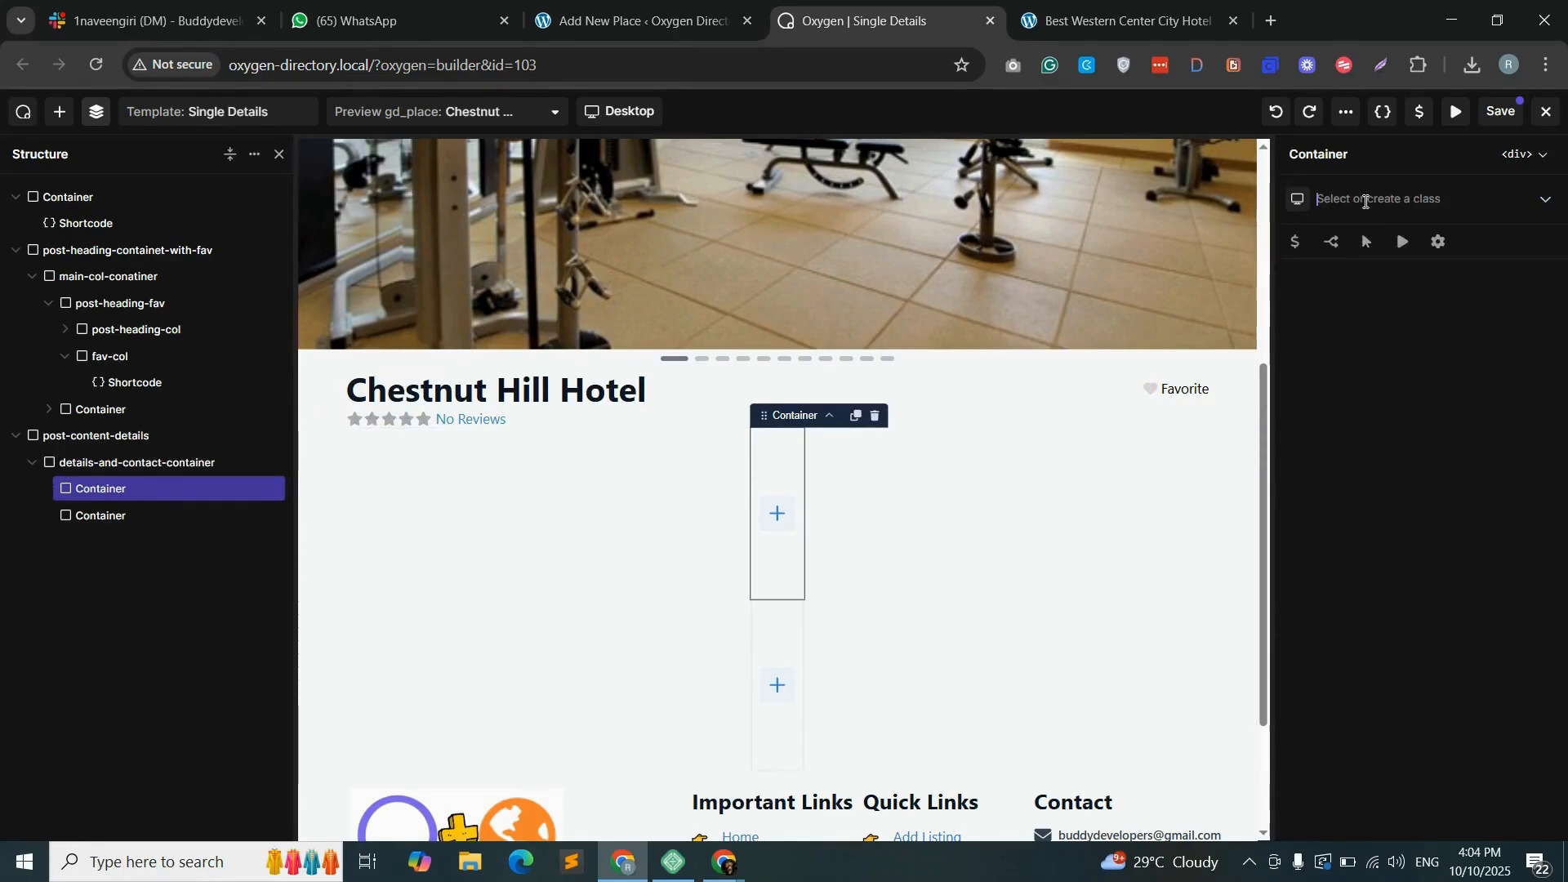
- Give the two containers nested in details-and-contact-container the classes content-col for the first and contact-col for the second
{"action": "left_click", "coordinate": [1366, 201]}
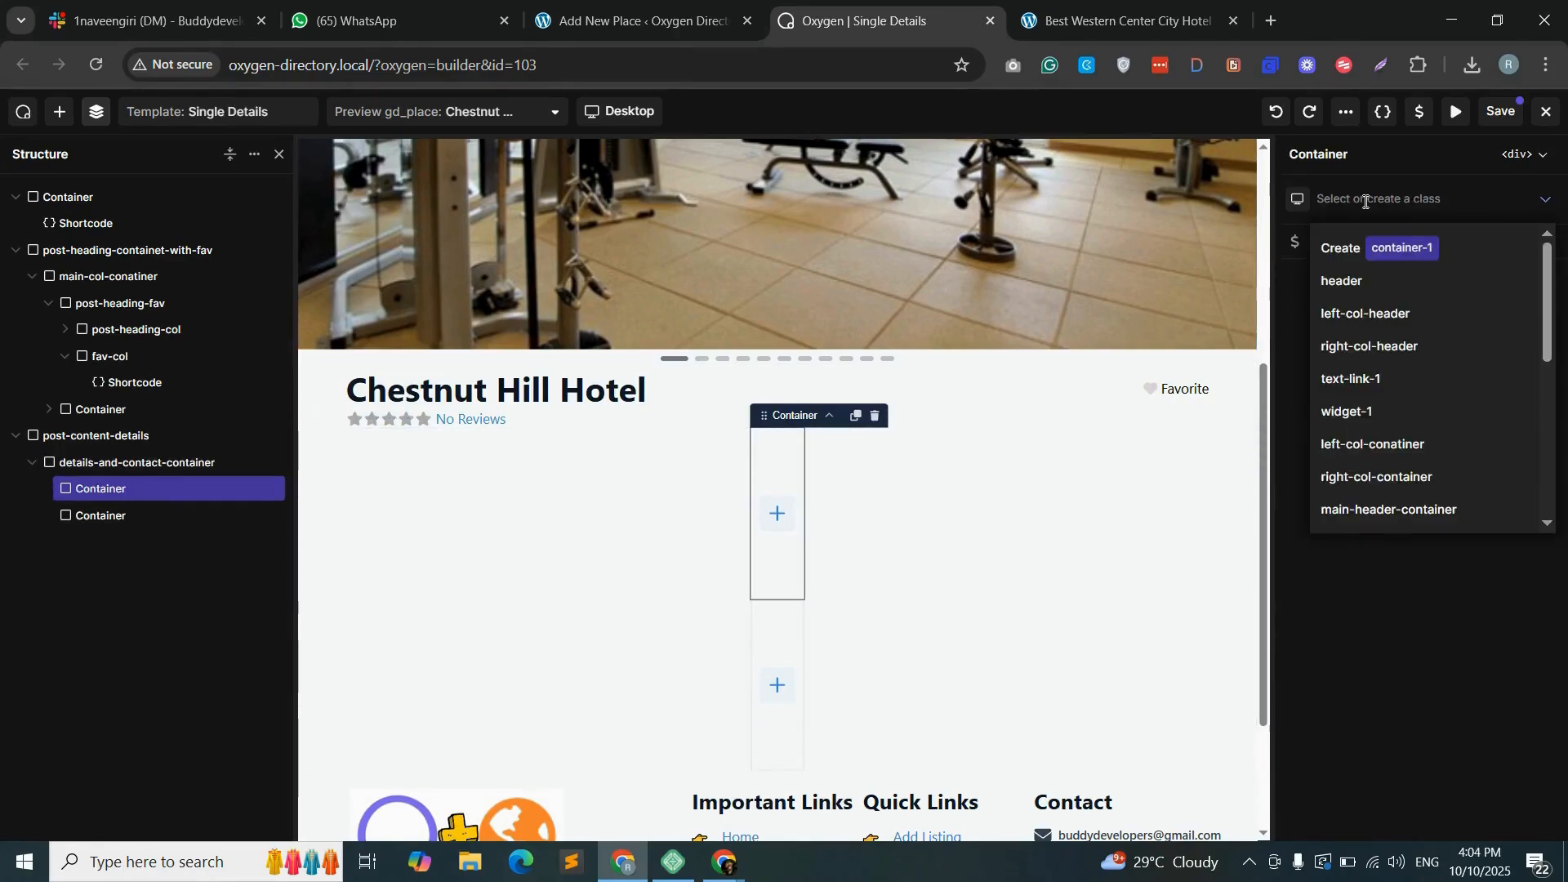
{"action": "type", "text": "content-col"}
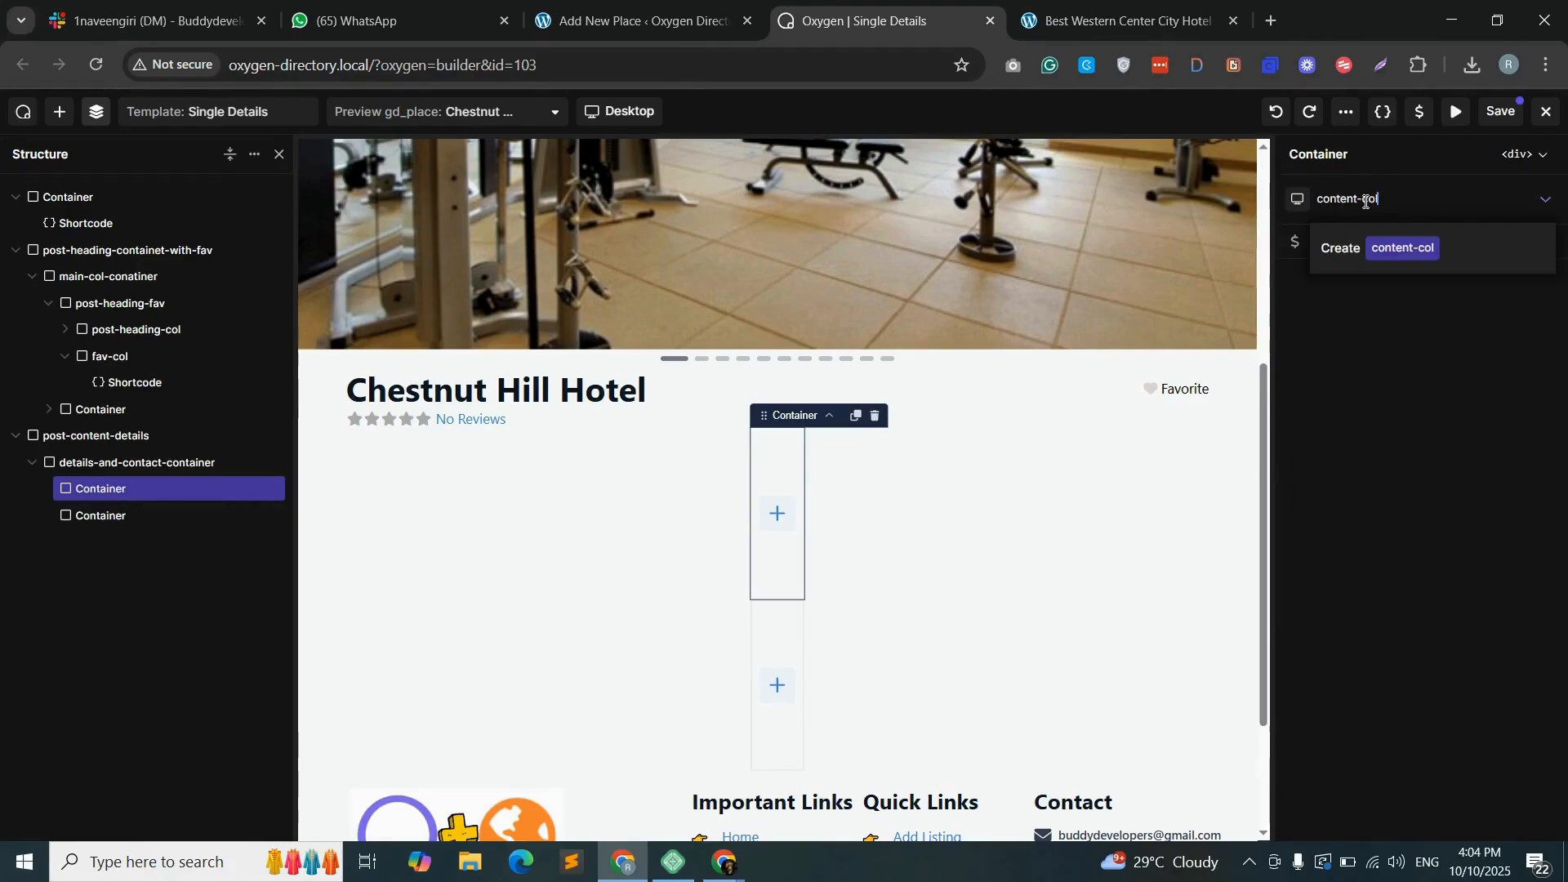
{"action": "left_click", "coordinate": [1403, 250]}
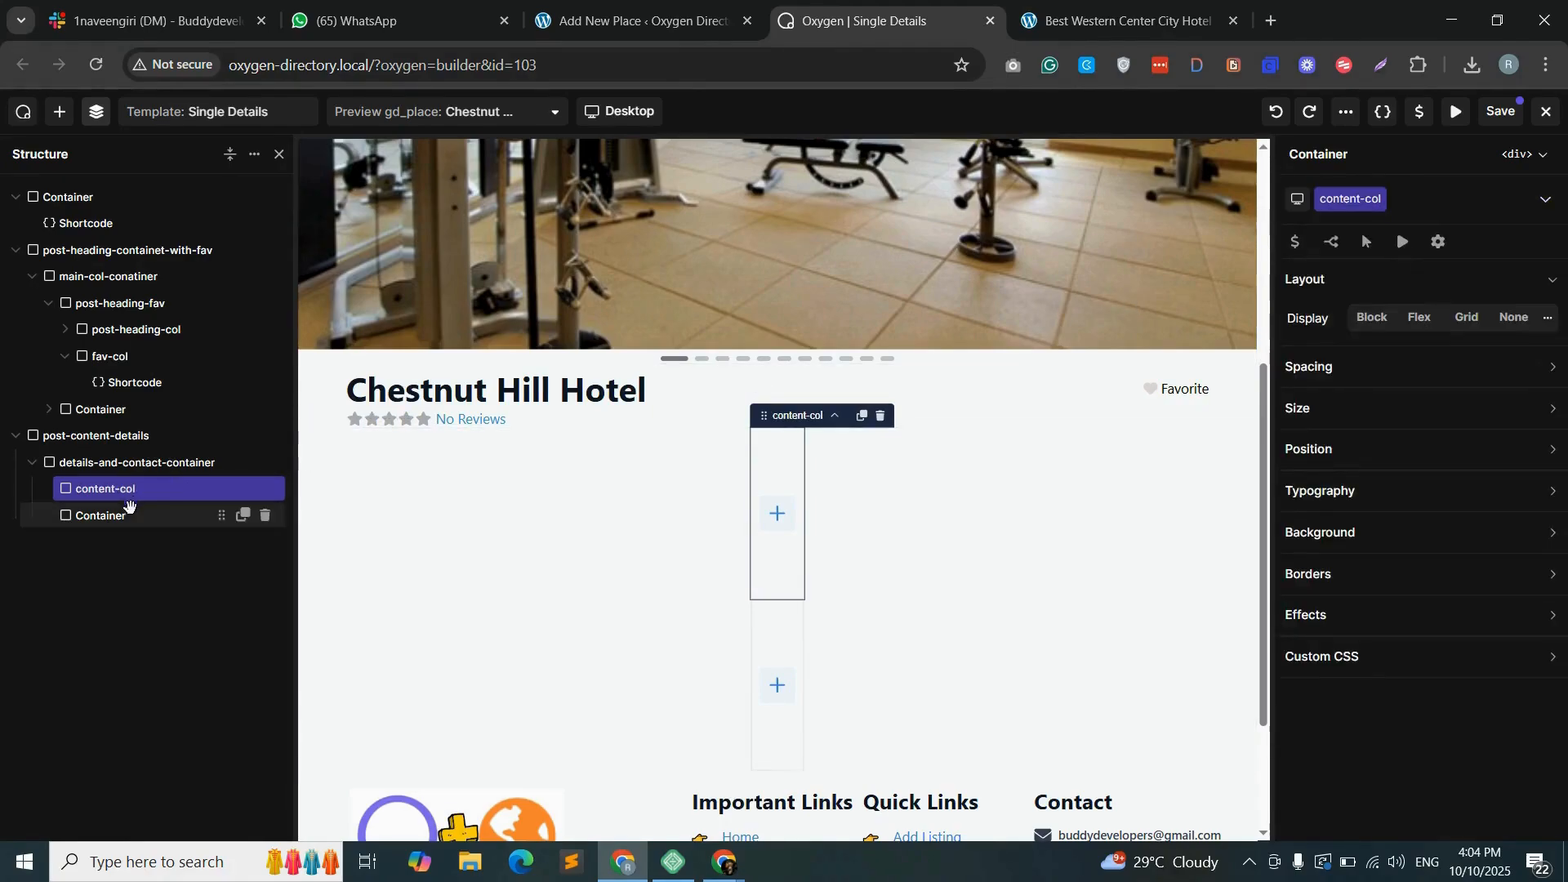
{"action": "left_click", "coordinate": [127, 516]}
{"action": "left_click", "coordinate": [1391, 200]}
{"action": "type", "text": "contact-col"}
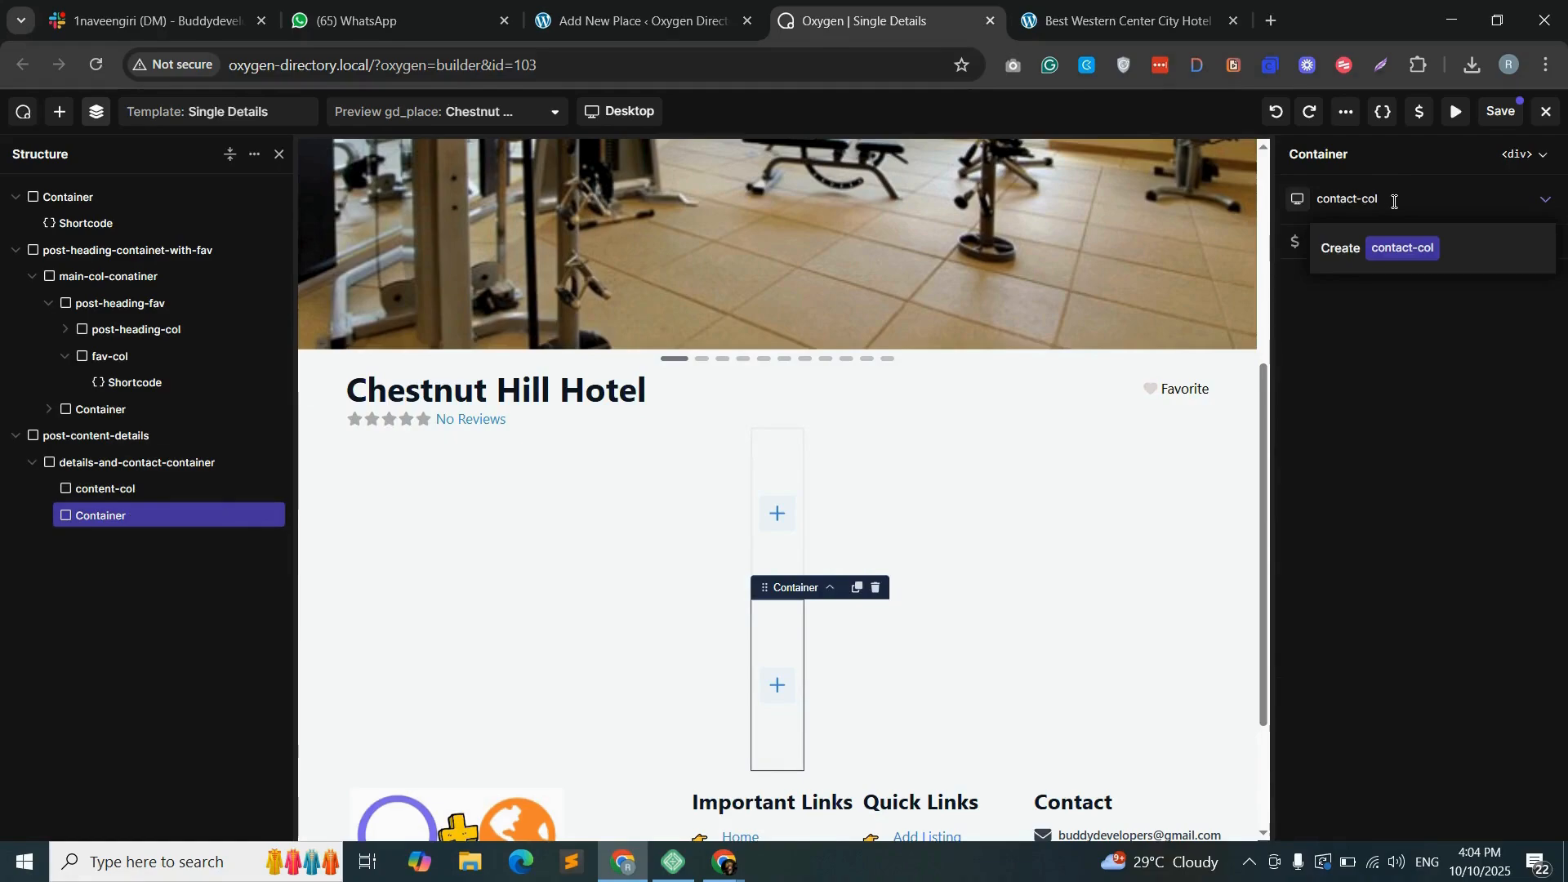
{"action": "left_click", "coordinate": [1416, 250]}
- Set the width of content-col to 70% and the width of contact-col to 30%
{"action": "left_click", "coordinate": [1395, 447]}
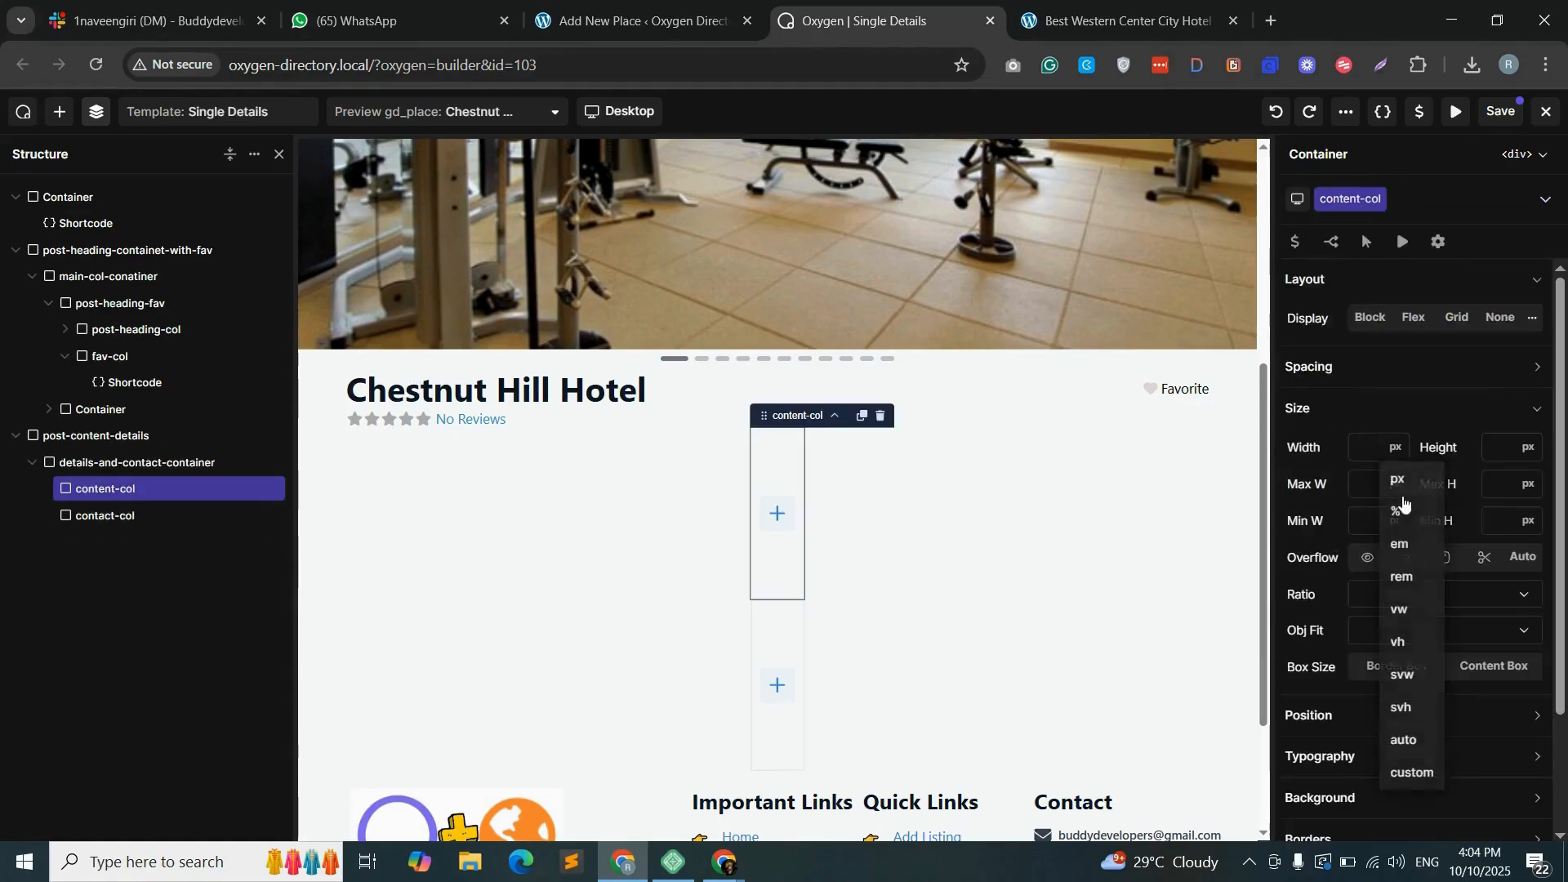
{"action": "left_click", "coordinate": [1399, 512]}
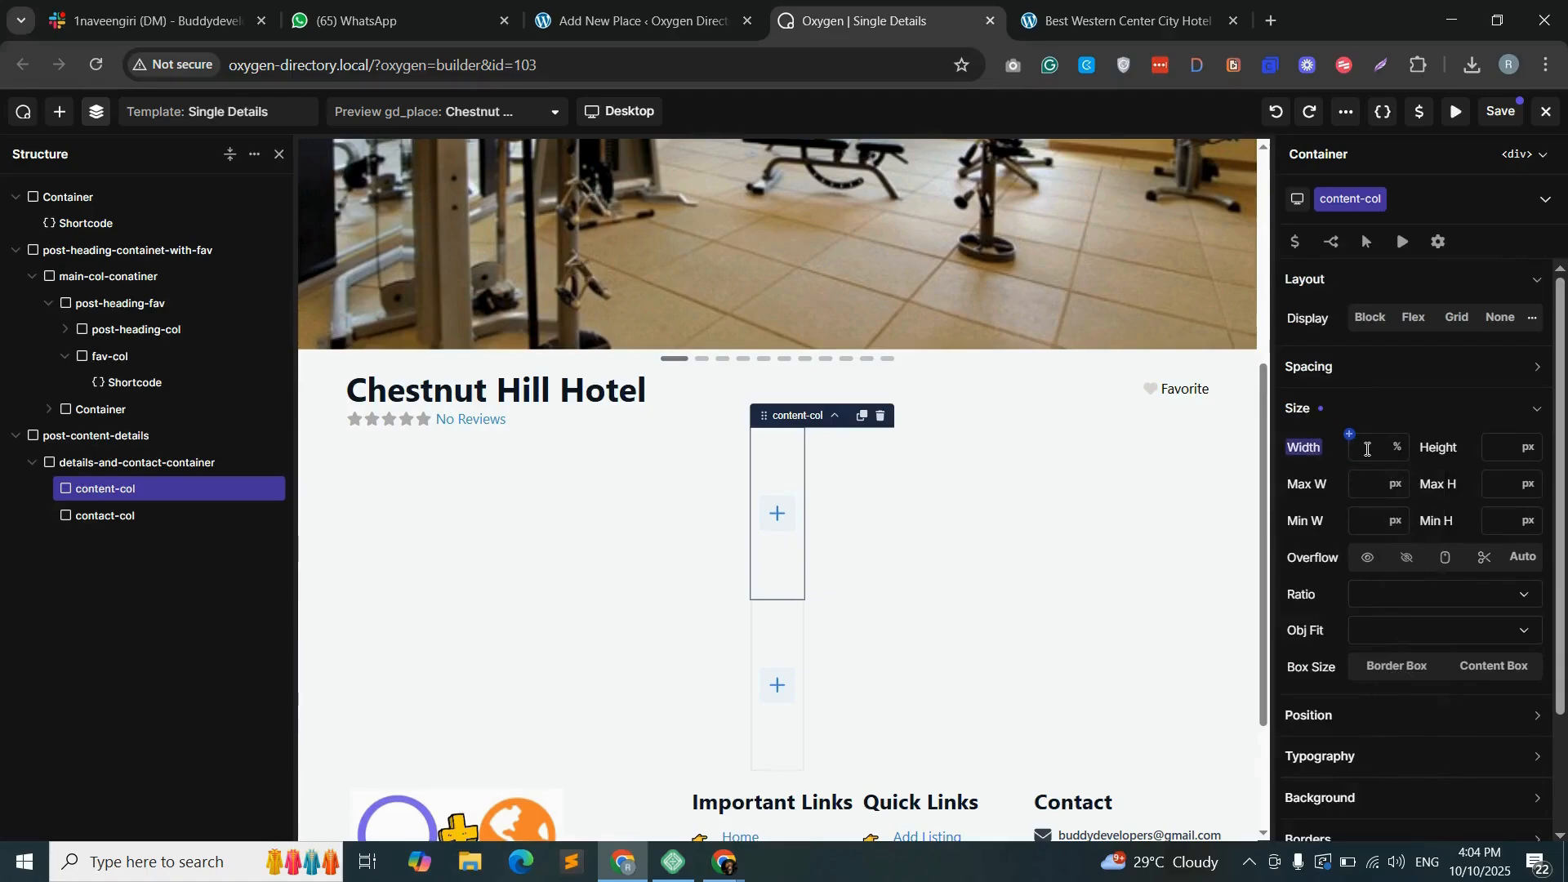
{"action": "type", "text": "70"}
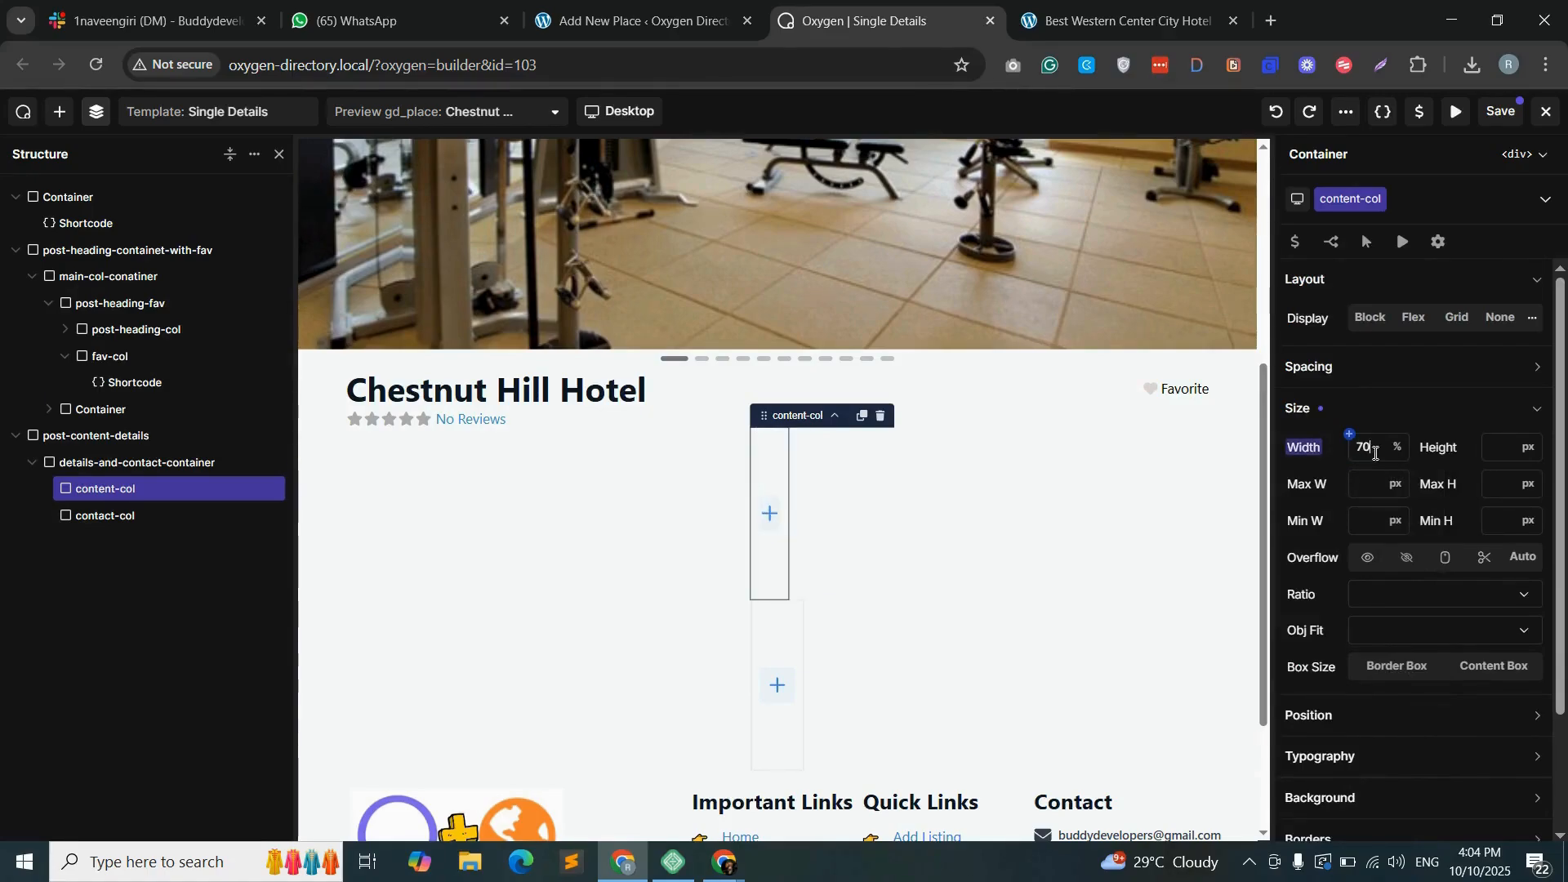
{"action": "left_click", "coordinate": [124, 516]}
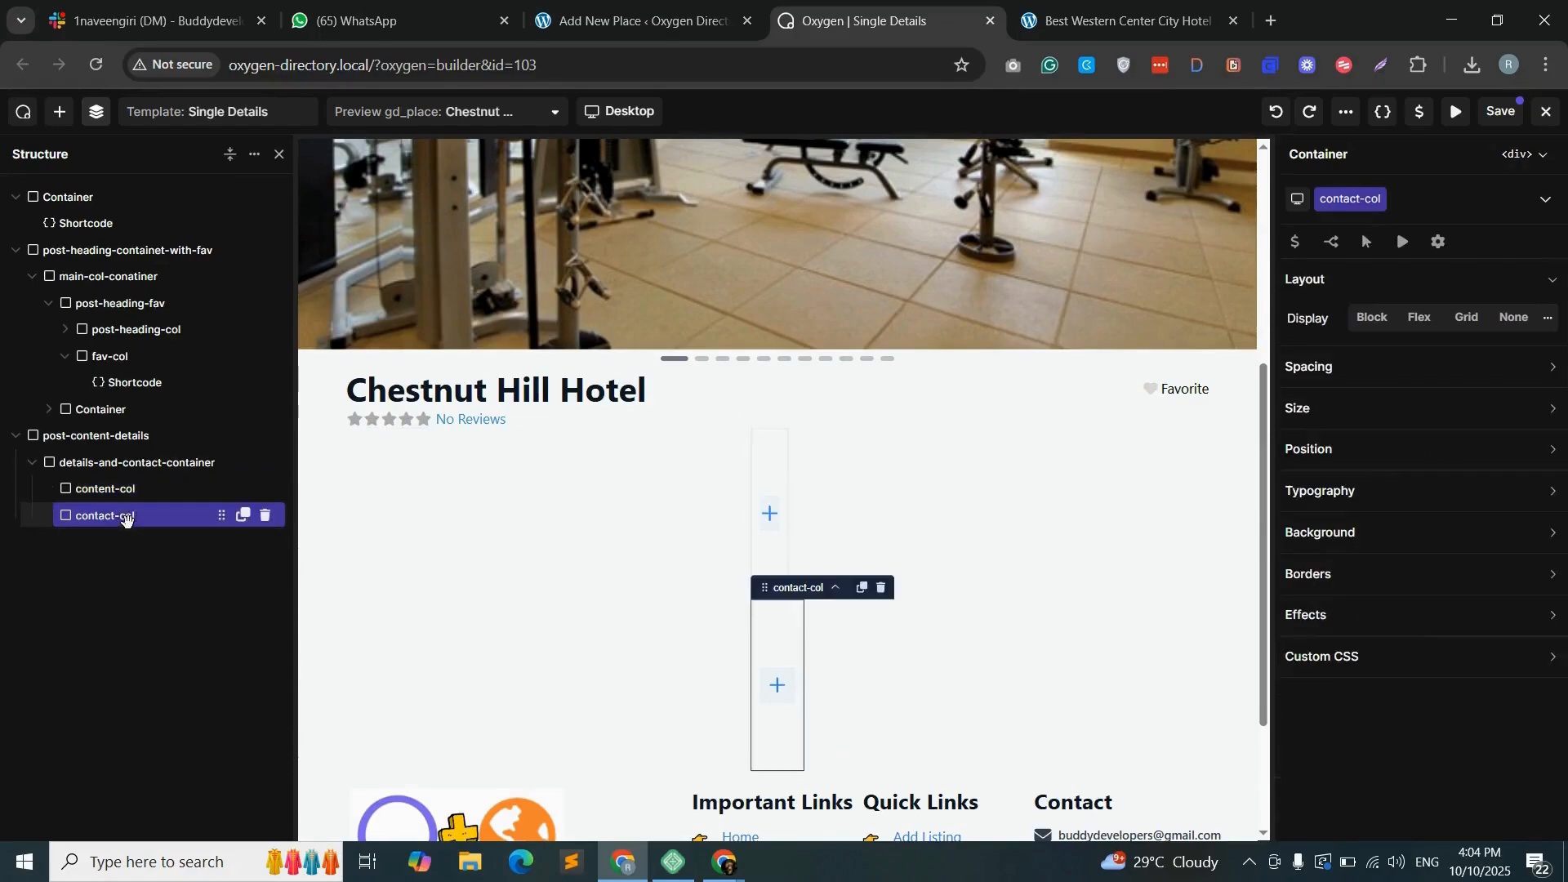
{"action": "left_click", "coordinate": [1364, 412]}
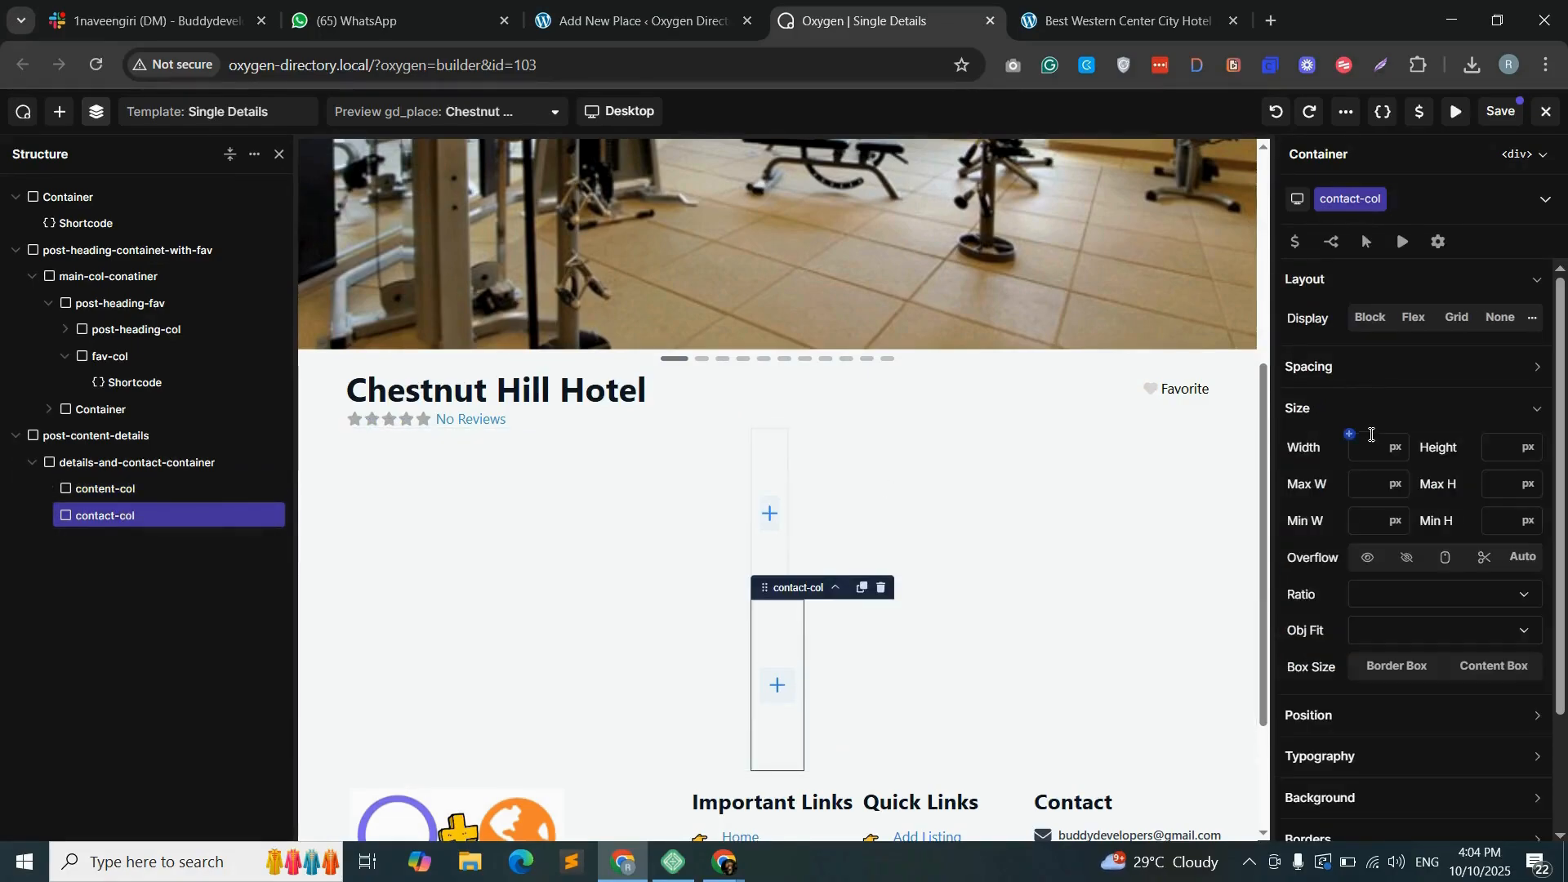
{"action": "left_click", "coordinate": [1395, 448]}
{"action": "left_click", "coordinate": [1400, 508]}
{"action": "left_click", "coordinate": [1369, 445]}
{"action": "type", "text": "30"}
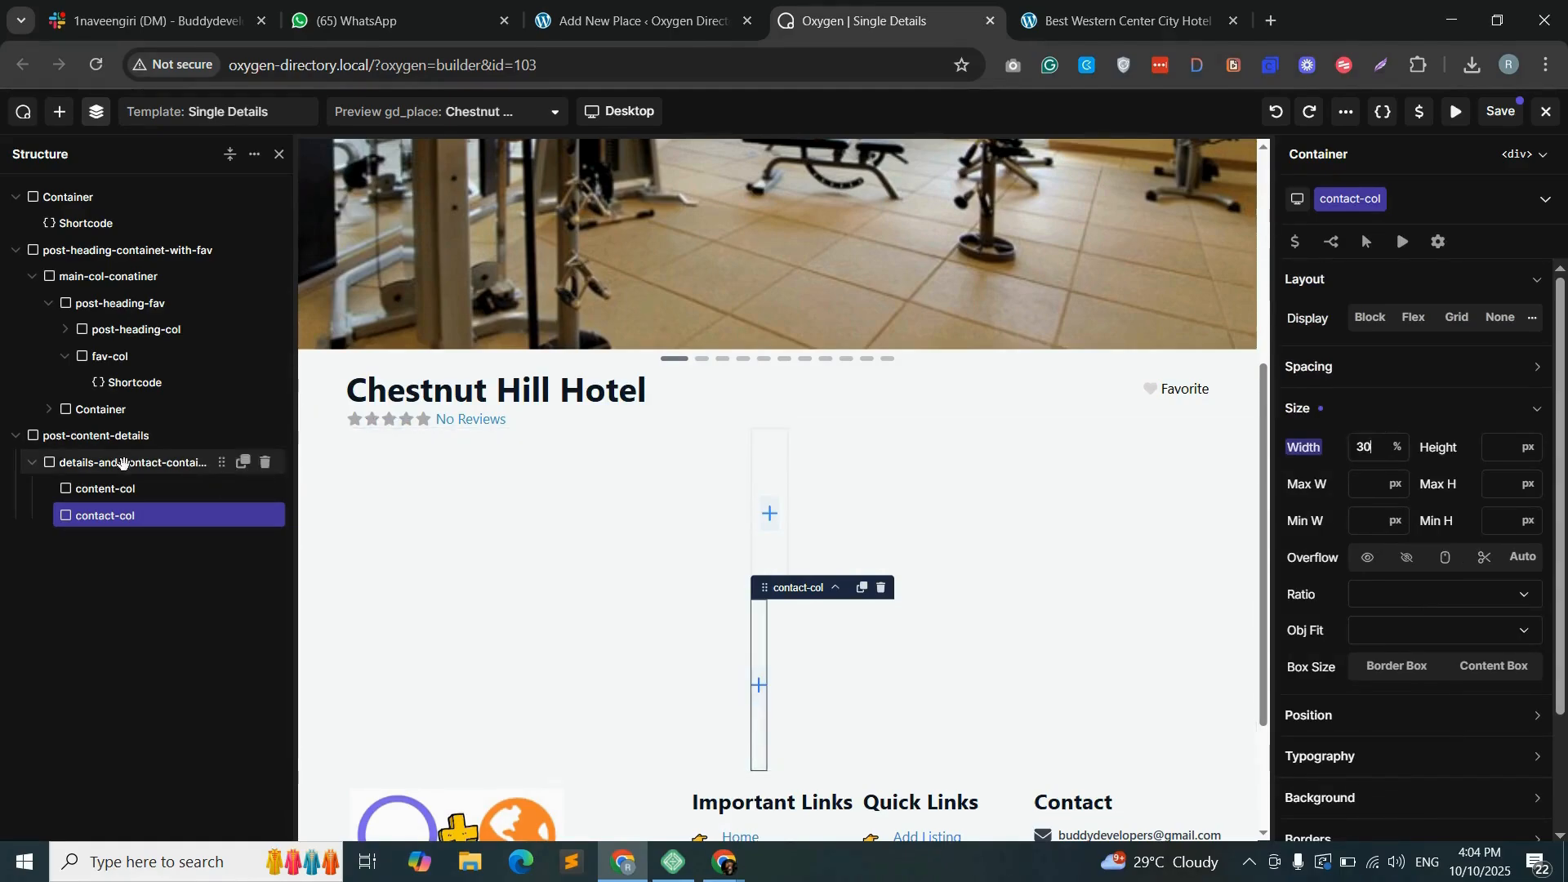
- Set the width of details-and-contact-container to 100%
{"action": "left_click", "coordinate": [124, 463]}
{"action": "left_click", "coordinate": [1347, 410]}
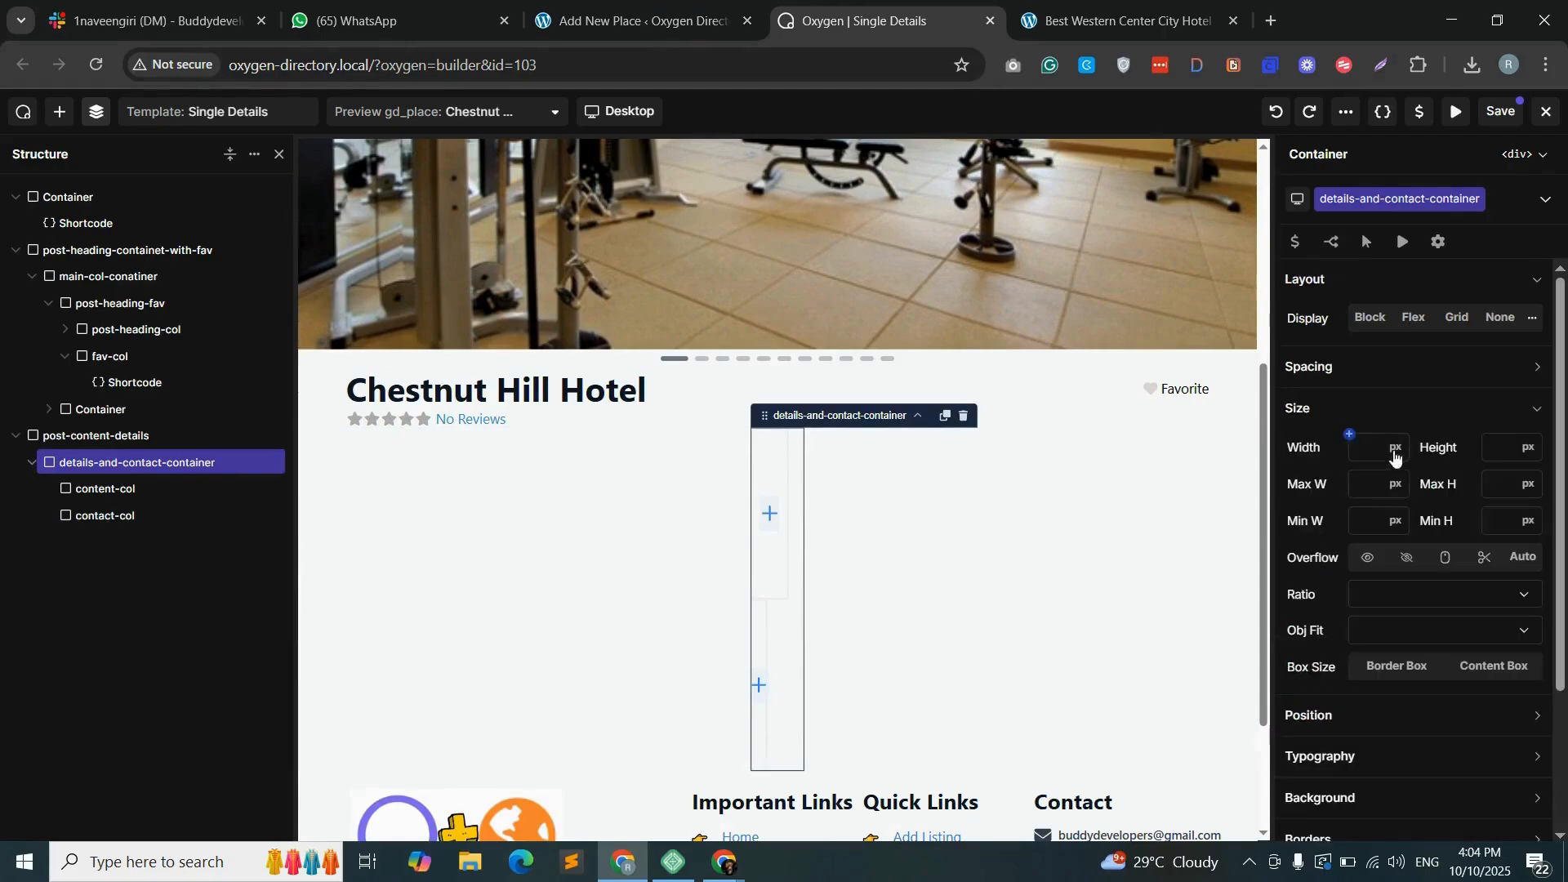
{"action": "left_click", "coordinate": [1397, 448]}
{"action": "left_click", "coordinate": [1400, 508]}
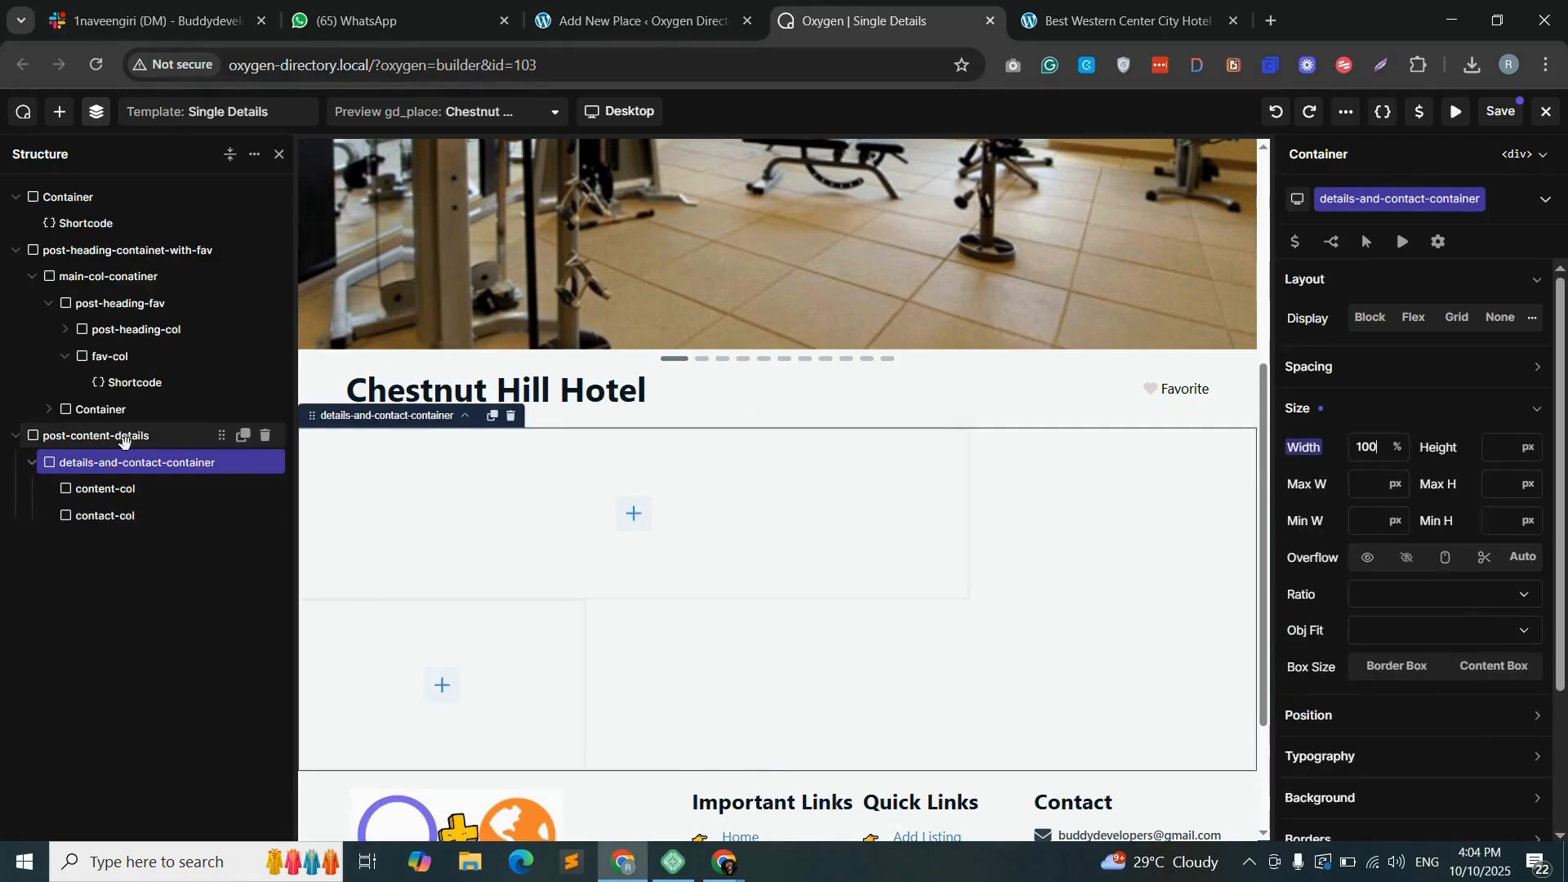
- Set details-and-contact-container to a flex layout with horizontal flow so its two columns sit side by side
{"action": "left_click", "coordinate": [124, 436]}
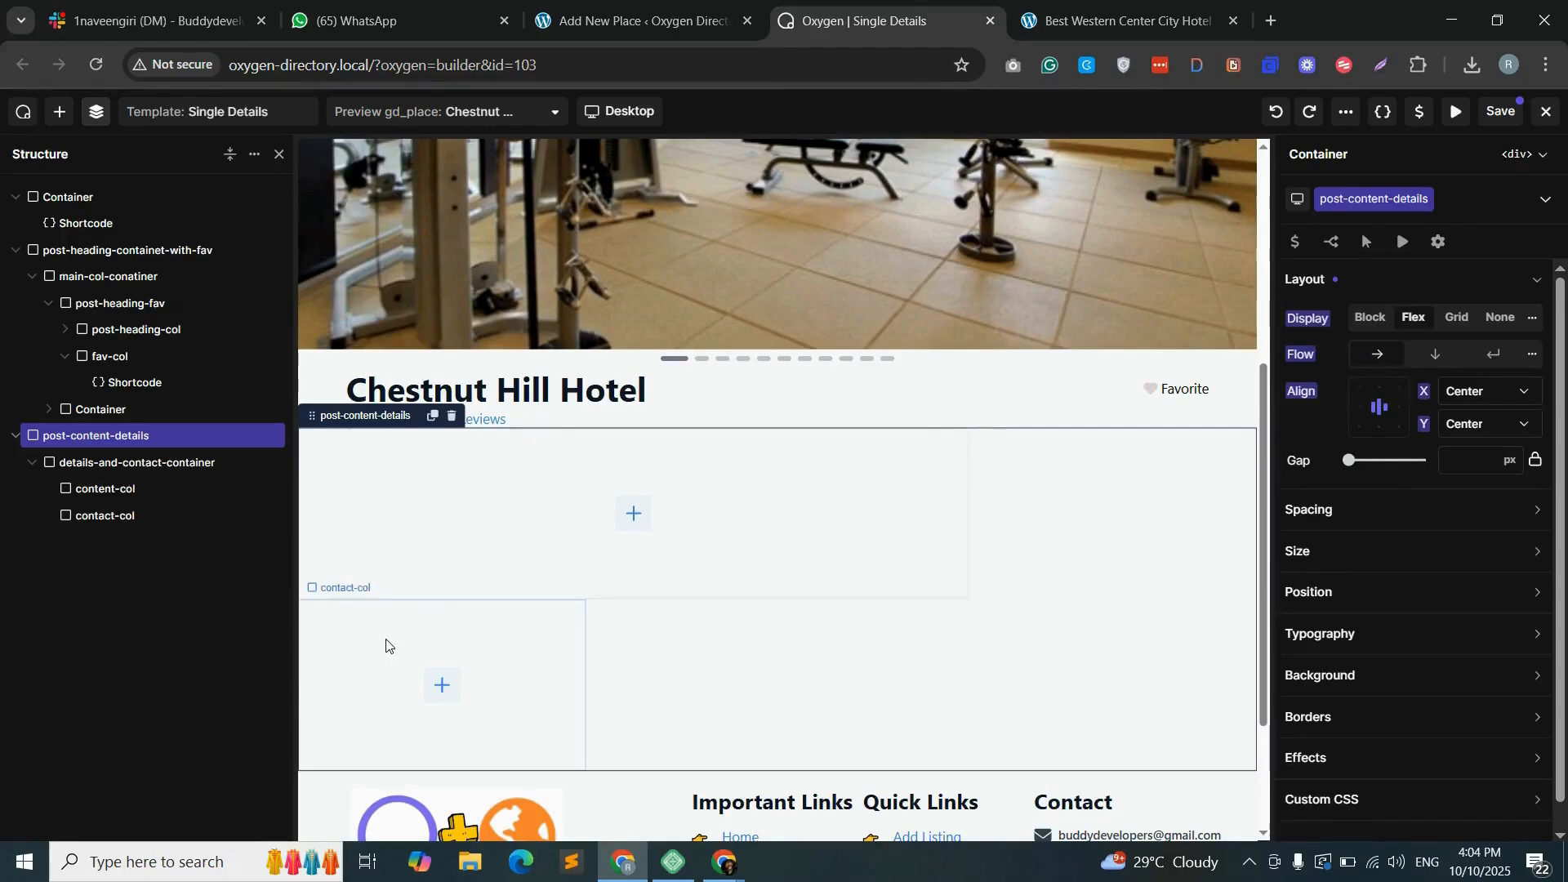
{"action": "left_click", "coordinate": [124, 463]}
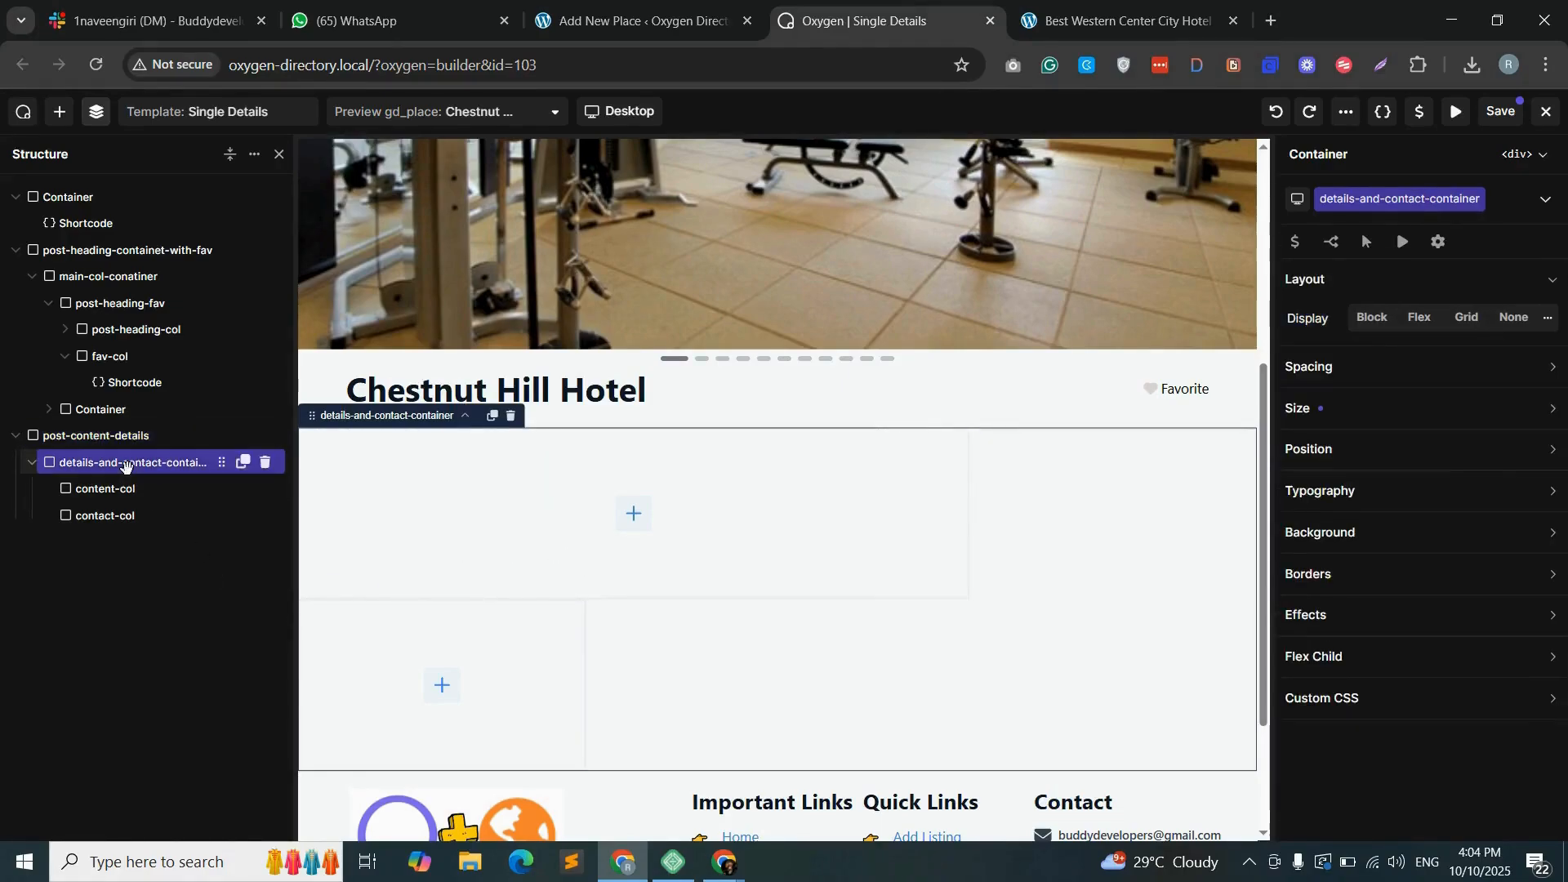
{"action": "left_click", "coordinate": [1420, 316]}
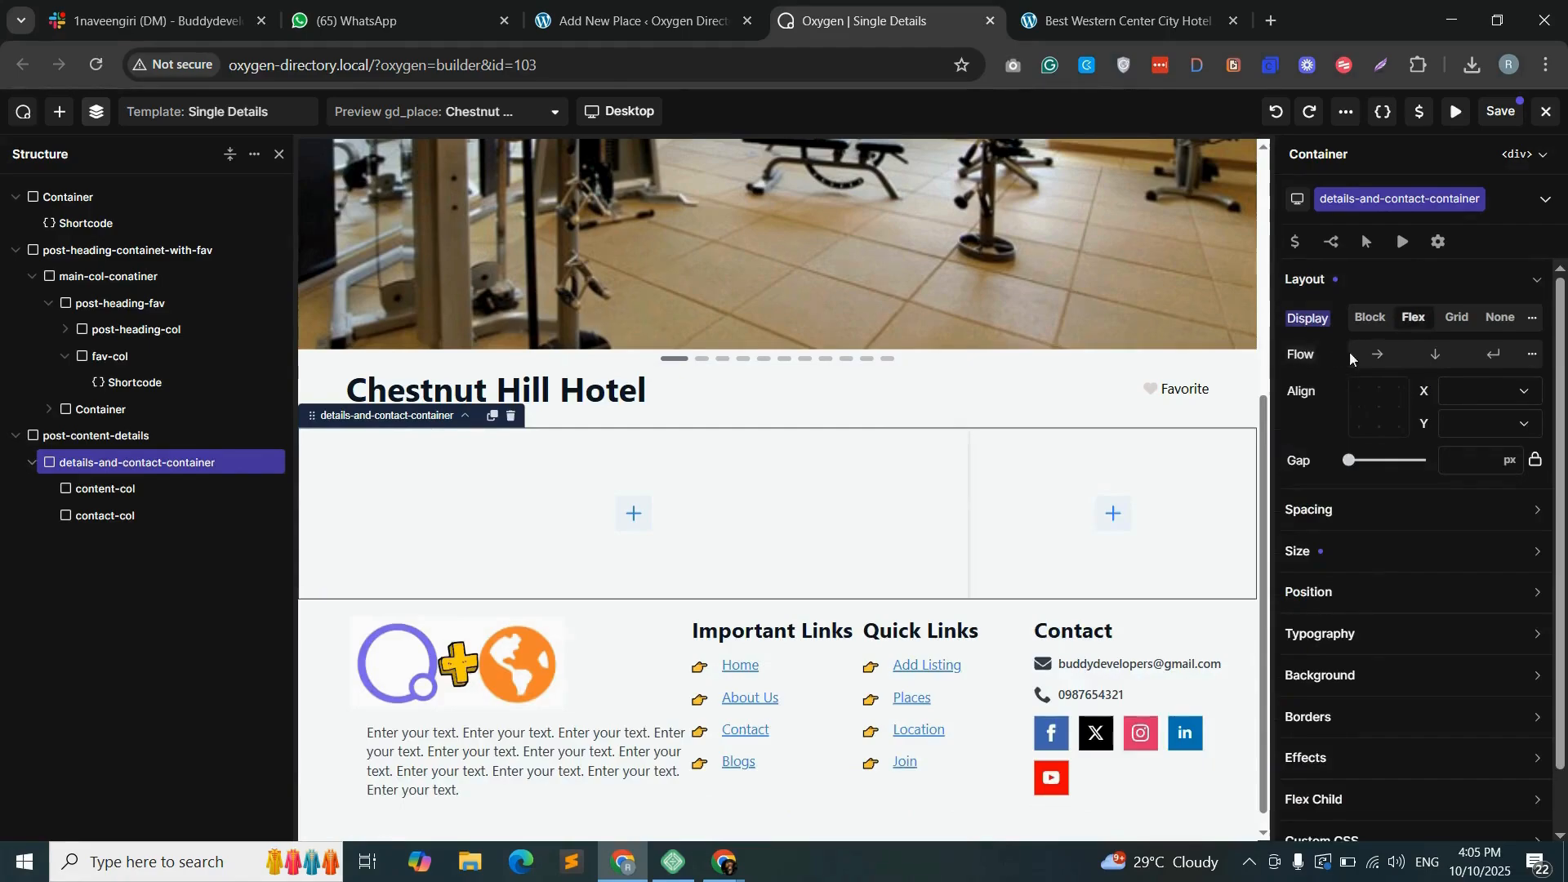
{"action": "left_click", "coordinate": [1380, 356]}
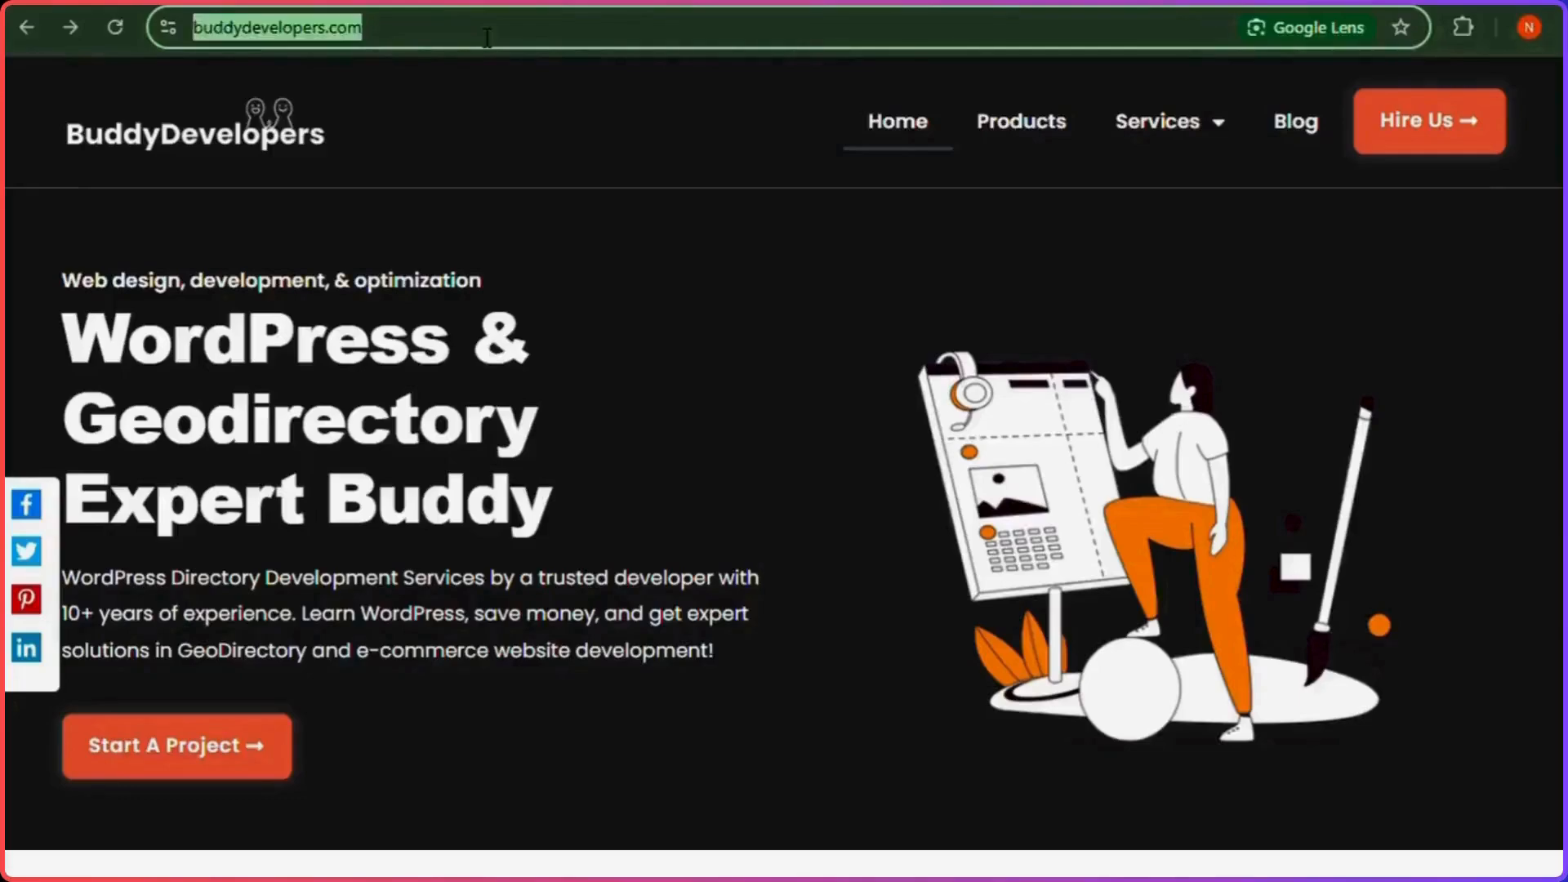
{"action": "left_click", "coordinate": [487, 38]}
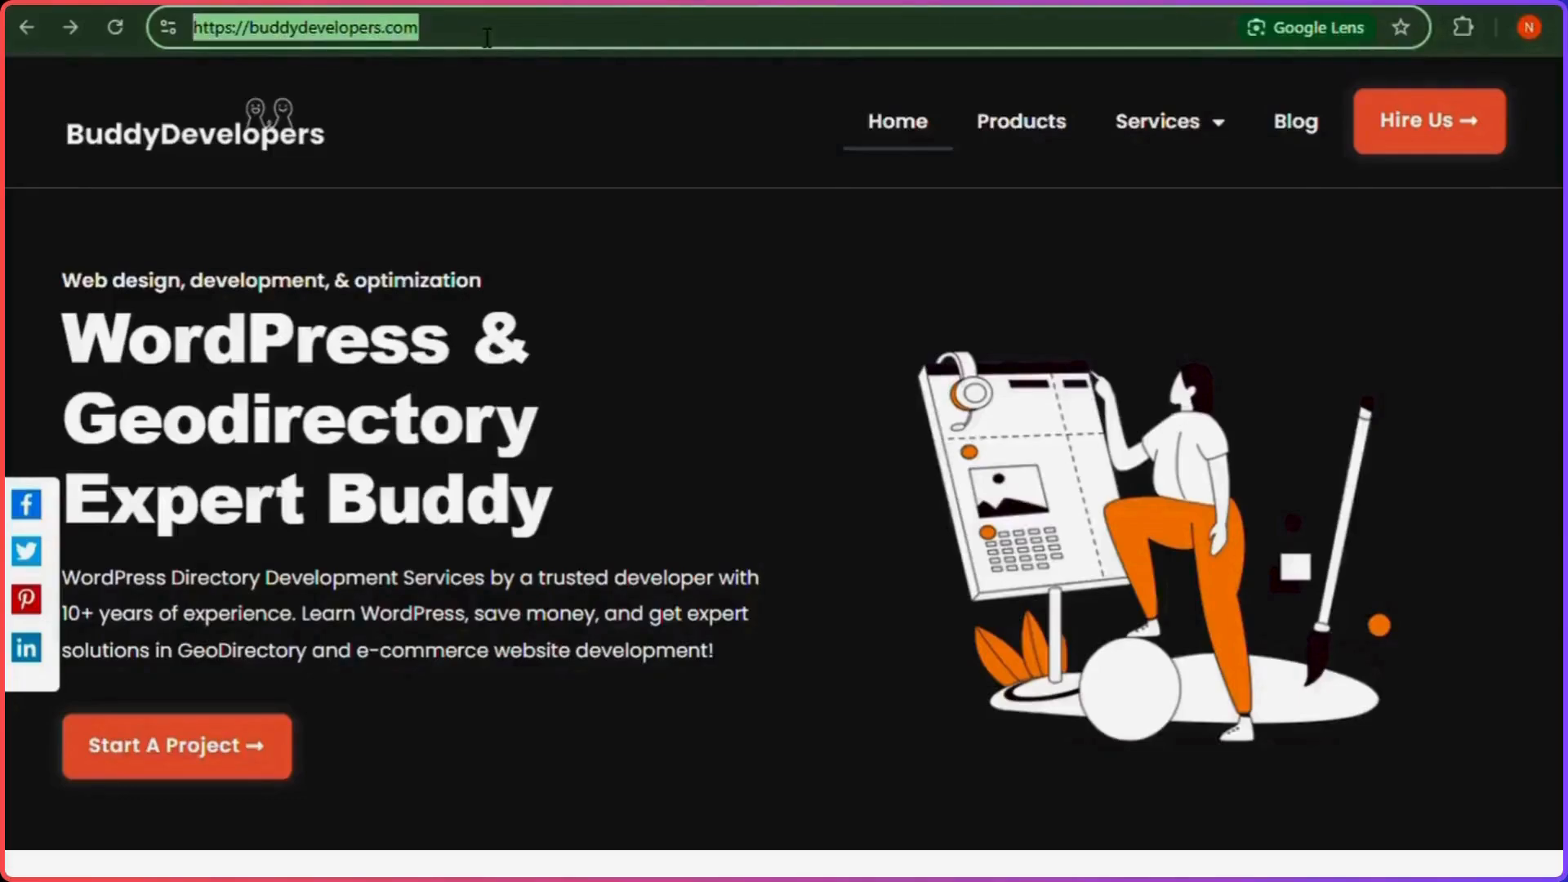
{"action": "left_click", "coordinate": [1393, 114]}
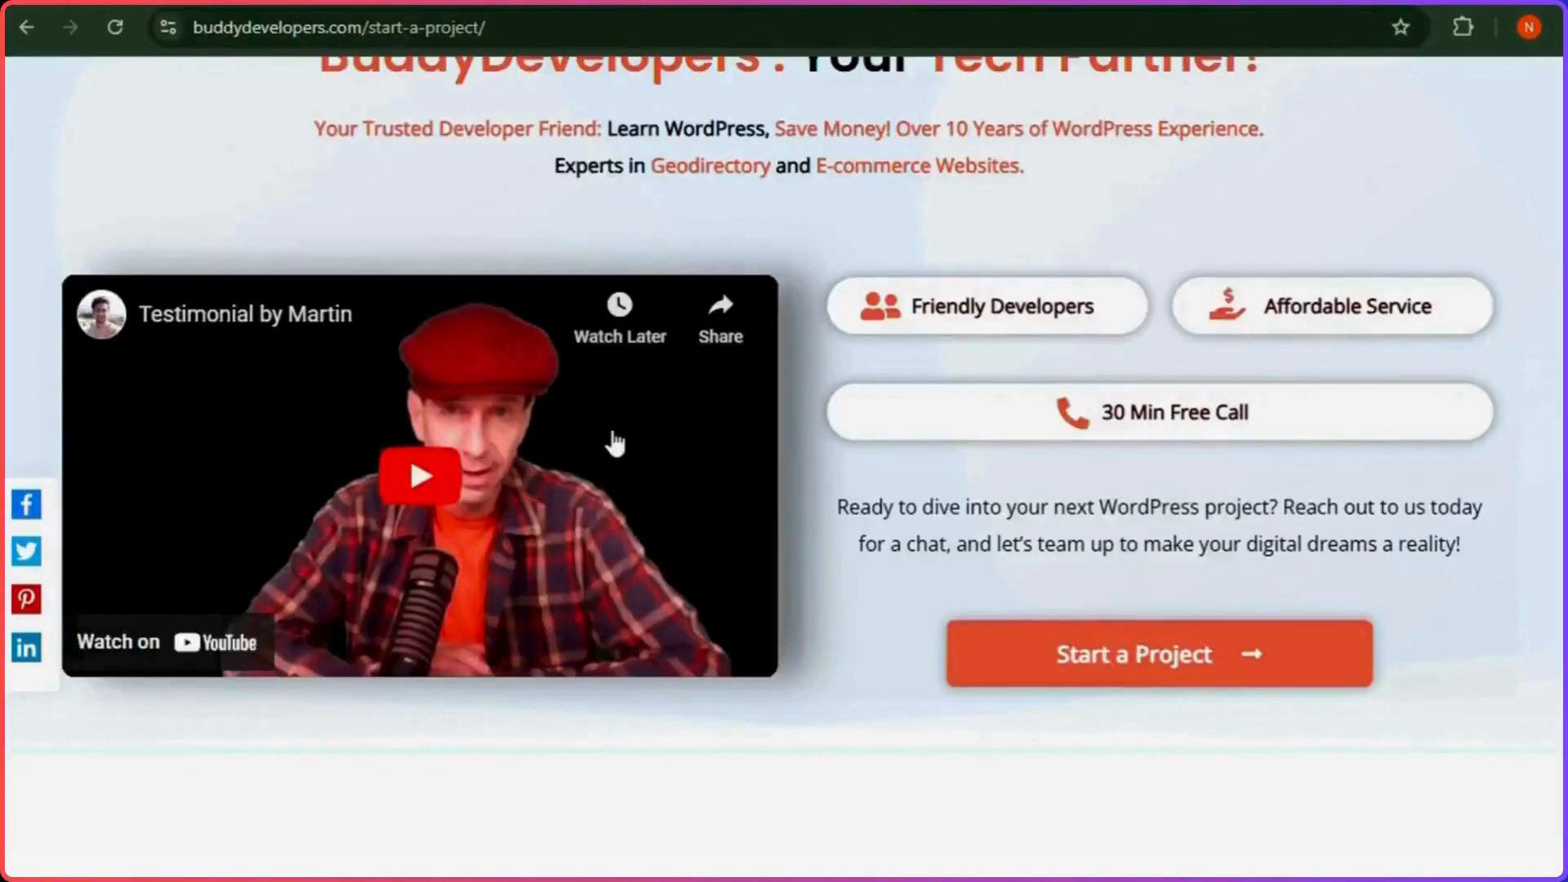